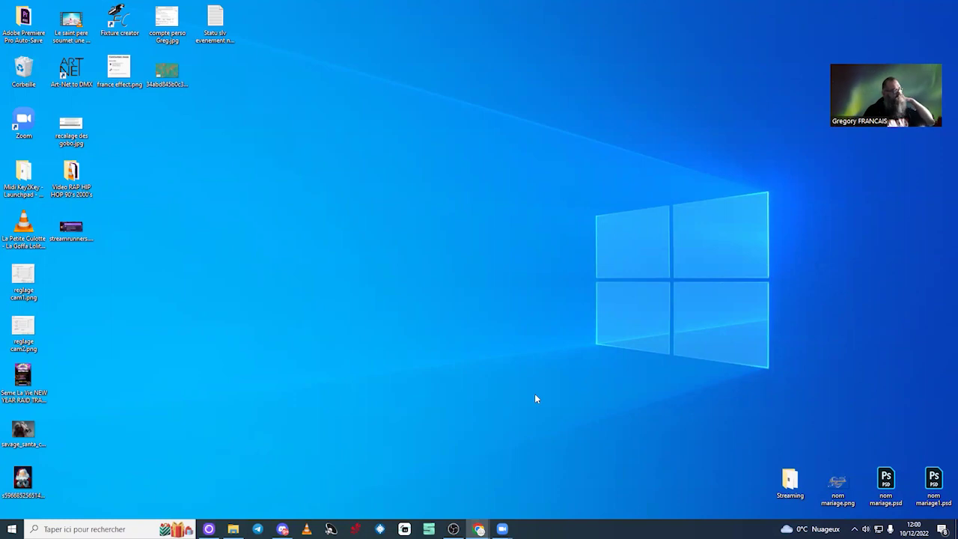
- Open the Baby Dance folder inside the Streaming folder and play Jengi DanceGirly.mp4, pausing and closing it after viewing
{"action": "key", "text": "alt+Tab"}
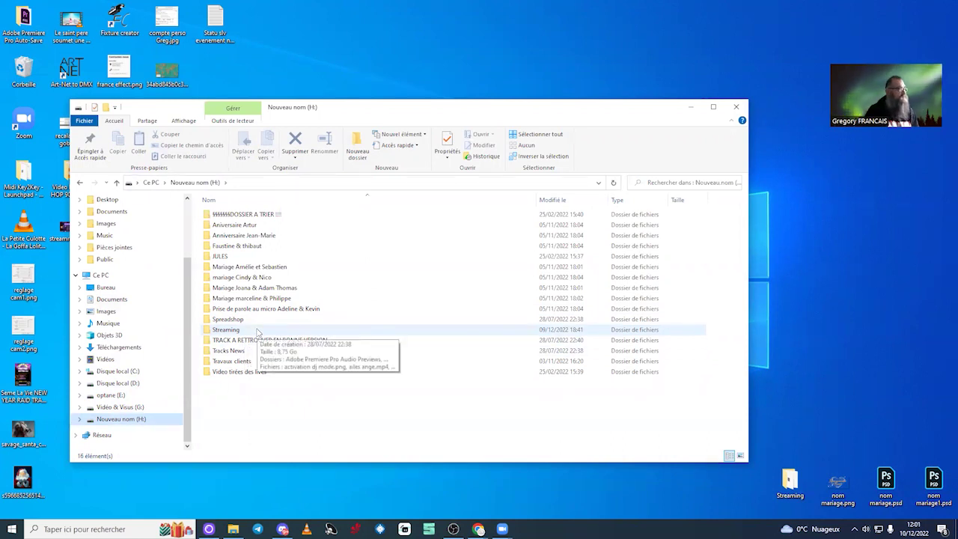
{"action": "double_click", "coordinate": [257, 330]}
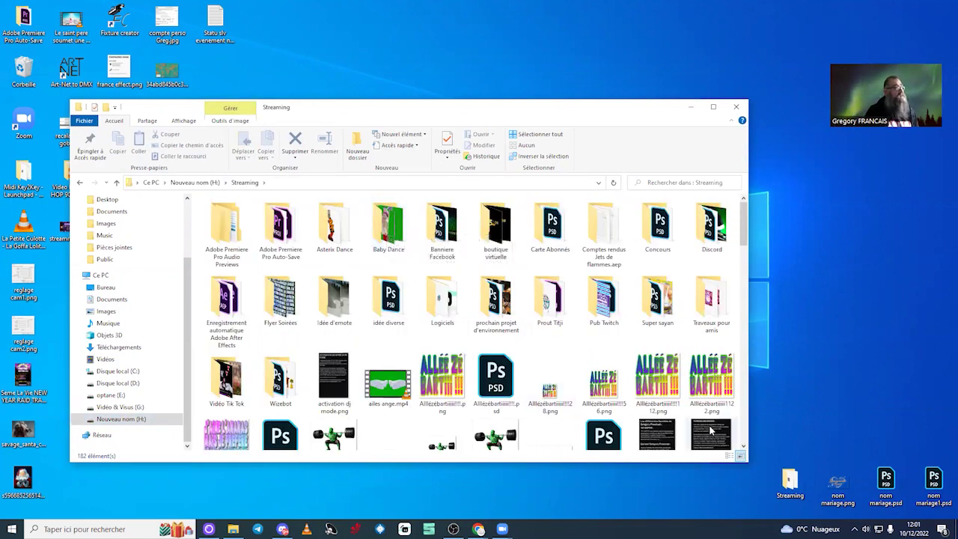
{"action": "double_click", "coordinate": [388, 238]}
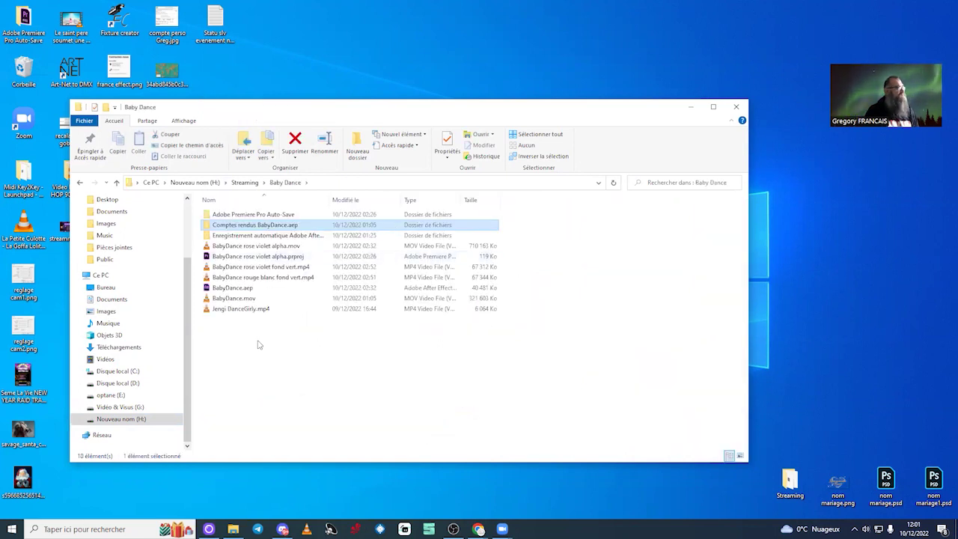
{"action": "double_click", "coordinate": [239, 310]}
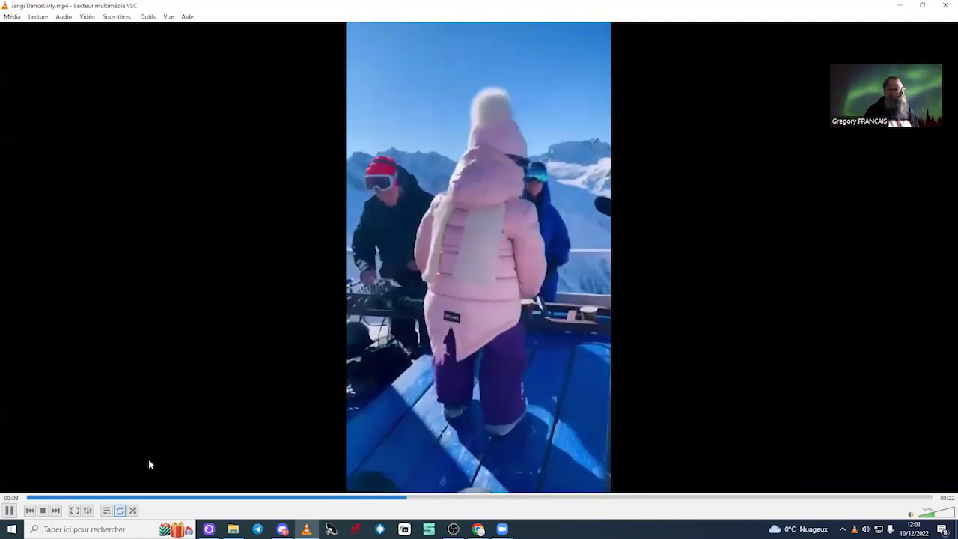
{"action": "left_click", "coordinate": [7, 512]}
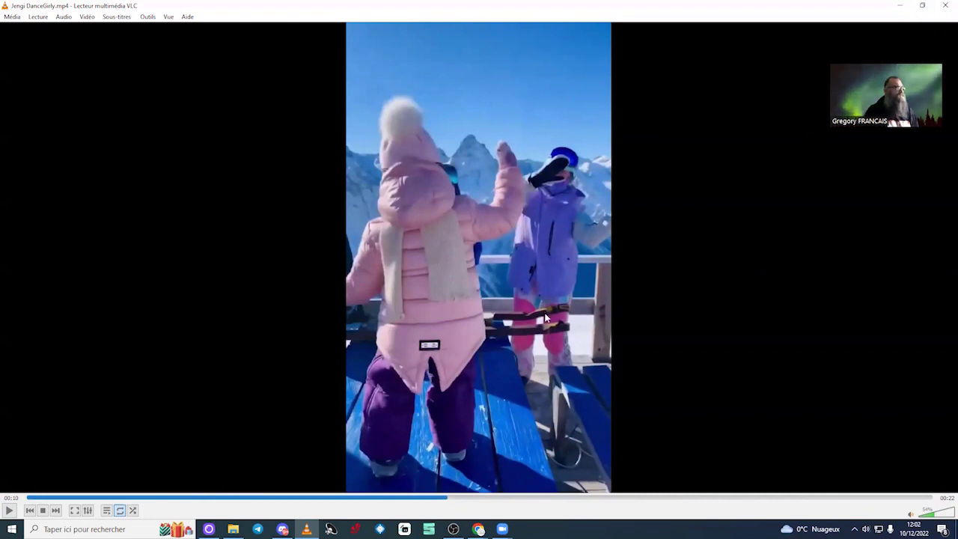
{"action": "key", "text": "ctrl+q"}
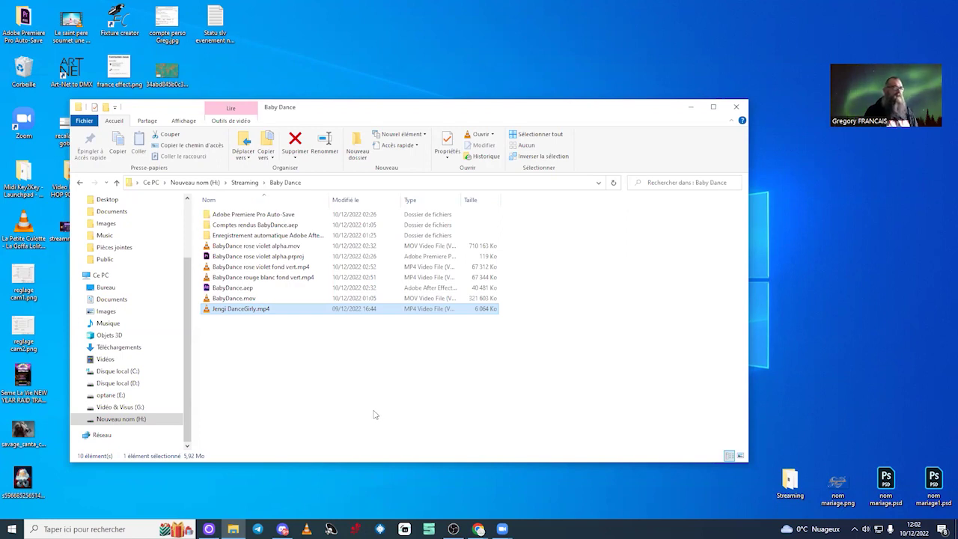
- Play BabyDance rose violet fond vert.mp4 to preview the green-screen version of the dance, and close the player
{"action": "left_click", "coordinate": [342, 383]}
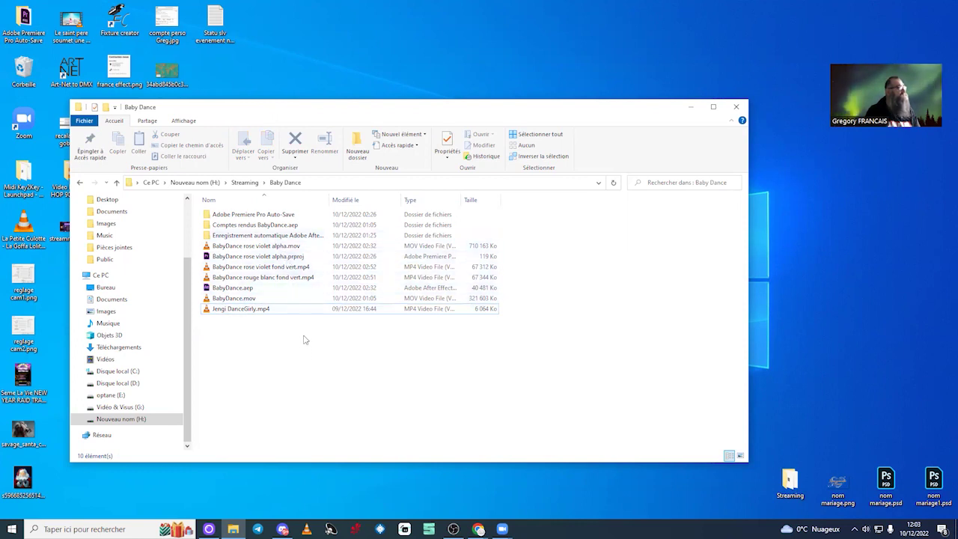
{"action": "double_click", "coordinate": [278, 270]}
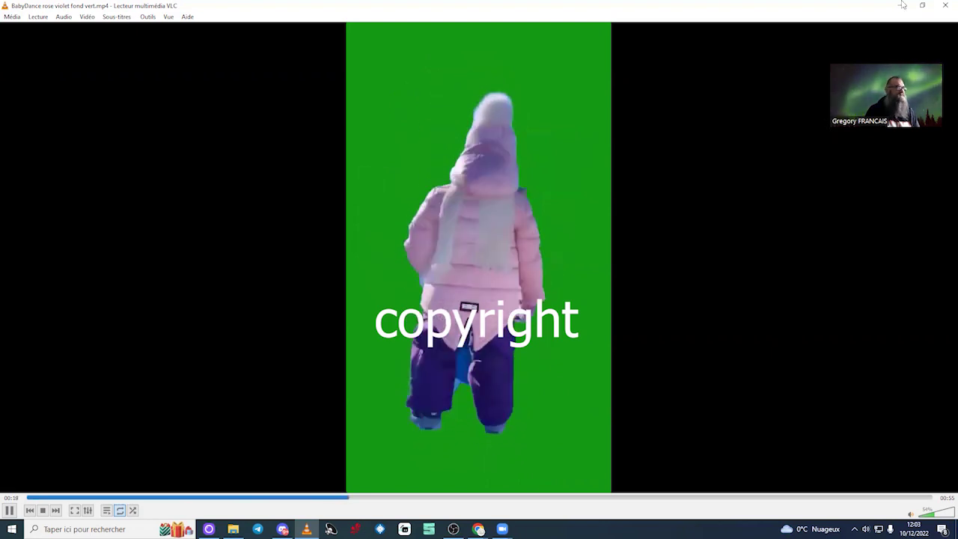
{"action": "left_click", "coordinate": [945, 6]}
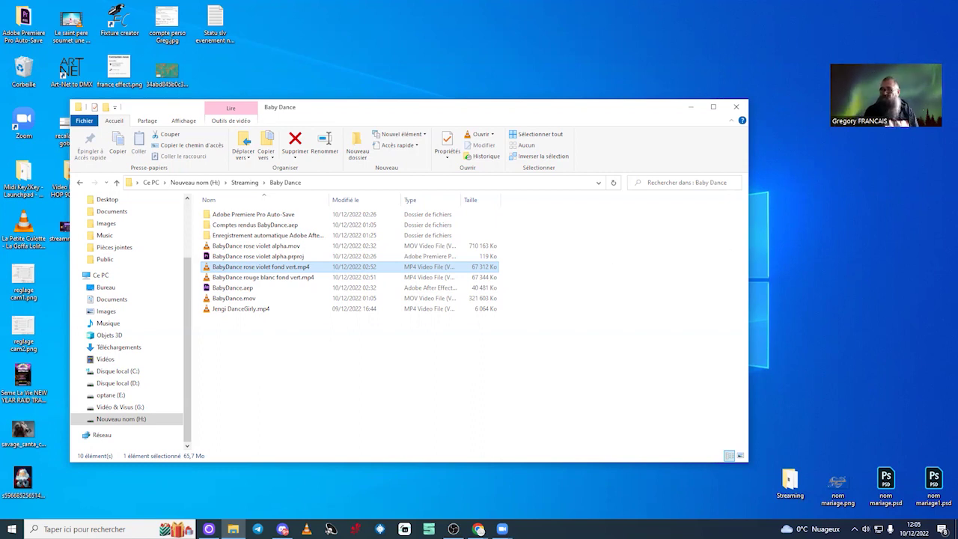
- Browse the contents of the Streaming folder and look into its Baby Dance subfolder again
{"action": "key", "text": "alt+Tab"}
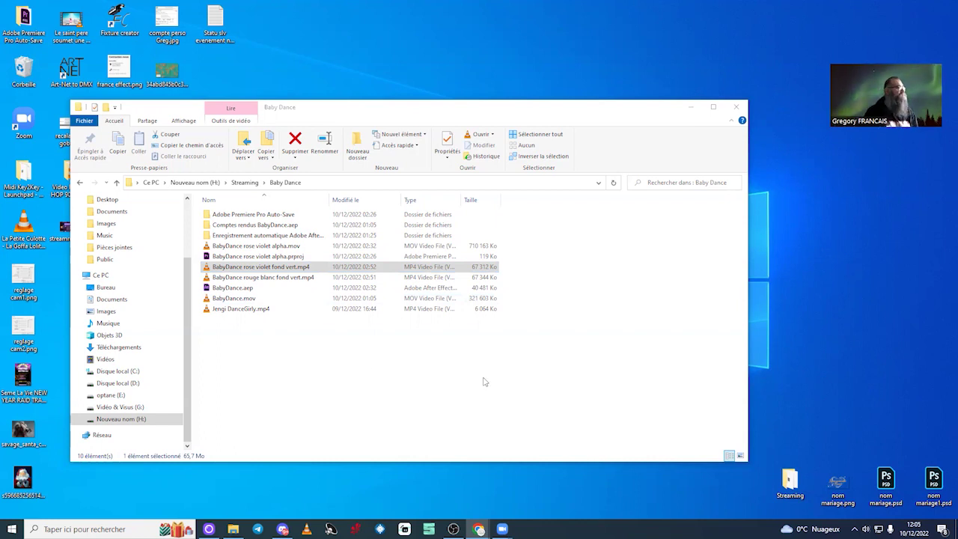
{"action": "left_click", "coordinate": [78, 183]}
{"action": "left_click", "coordinate": [78, 183]}
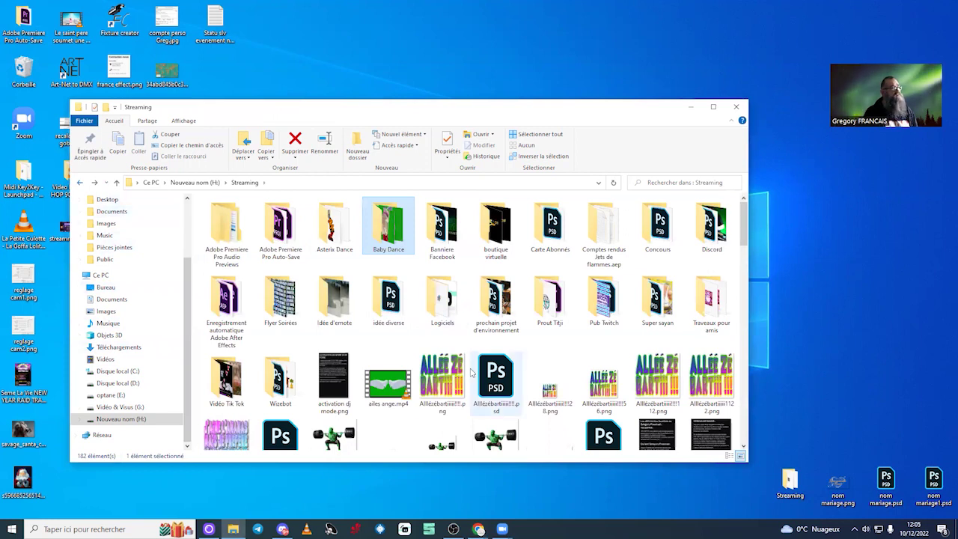
{"action": "scroll", "coordinate": [465, 377], "scroll_direction": "down", "scroll_amount": 2}
{"action": "scroll", "coordinate": [466, 376], "scroll_direction": "down", "scroll_amount": 5}
{"action": "scroll", "coordinate": [466, 378], "scroll_direction": "up", "scroll_amount": 8}
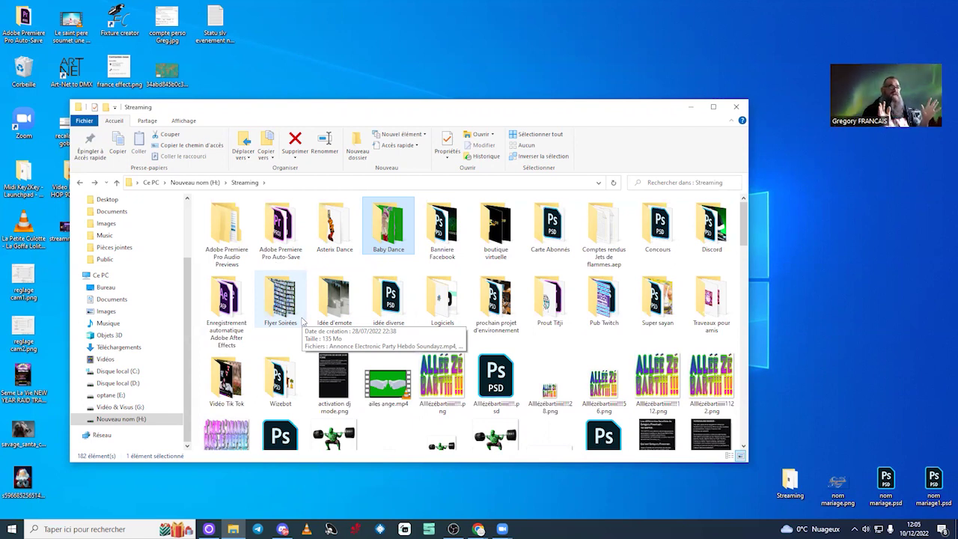
{"action": "scroll", "coordinate": [441, 344], "scroll_direction": "down", "scroll_amount": 20}
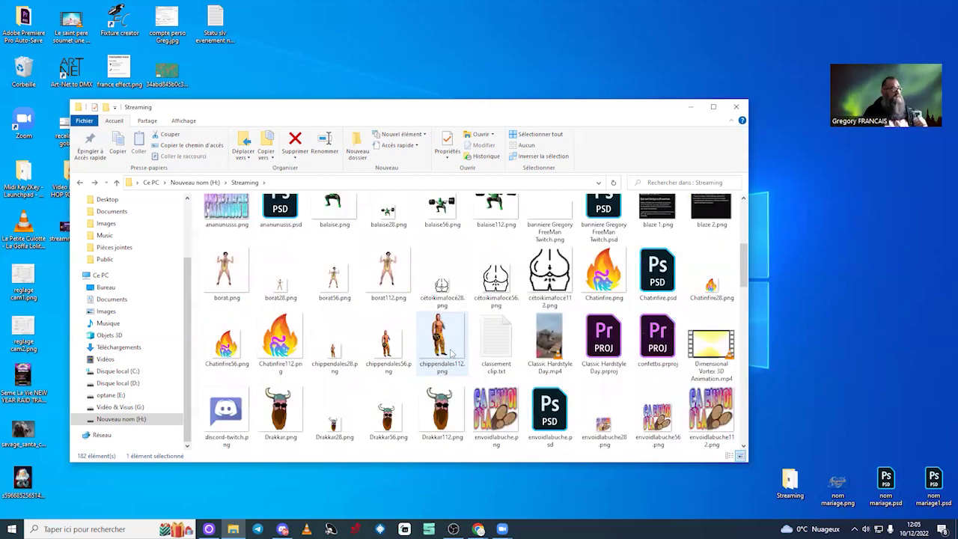
{"action": "scroll", "coordinate": [516, 402], "scroll_direction": "up", "scroll_amount": 20}
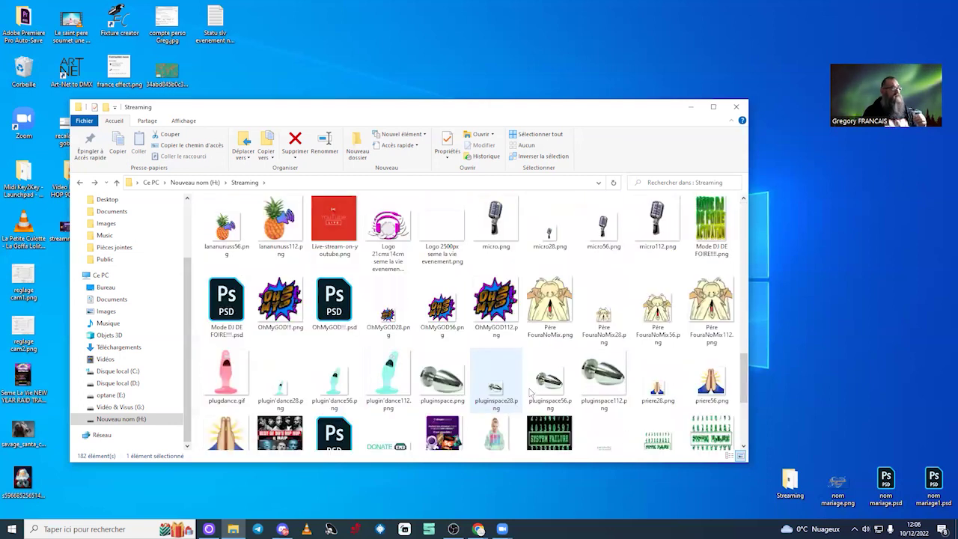
{"action": "scroll", "coordinate": [367, 442], "scroll_direction": "down", "scroll_amount": 3}
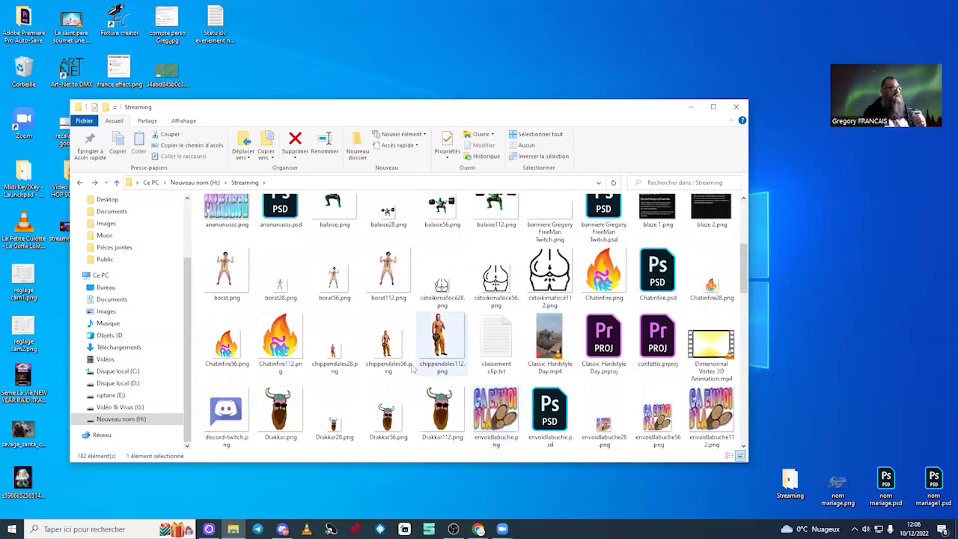
{"action": "scroll", "coordinate": [536, 372], "scroll_direction": "up", "scroll_amount": 1}
{"action": "scroll", "coordinate": [536, 372], "scroll_direction": "up", "scroll_amount": 2}
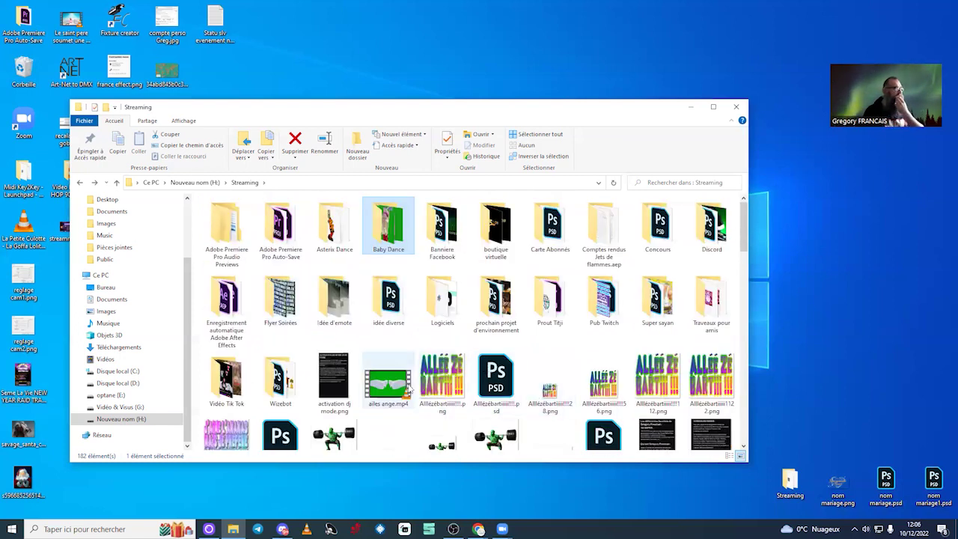
{"action": "scroll", "coordinate": [577, 406], "scroll_direction": "down", "scroll_amount": 3}
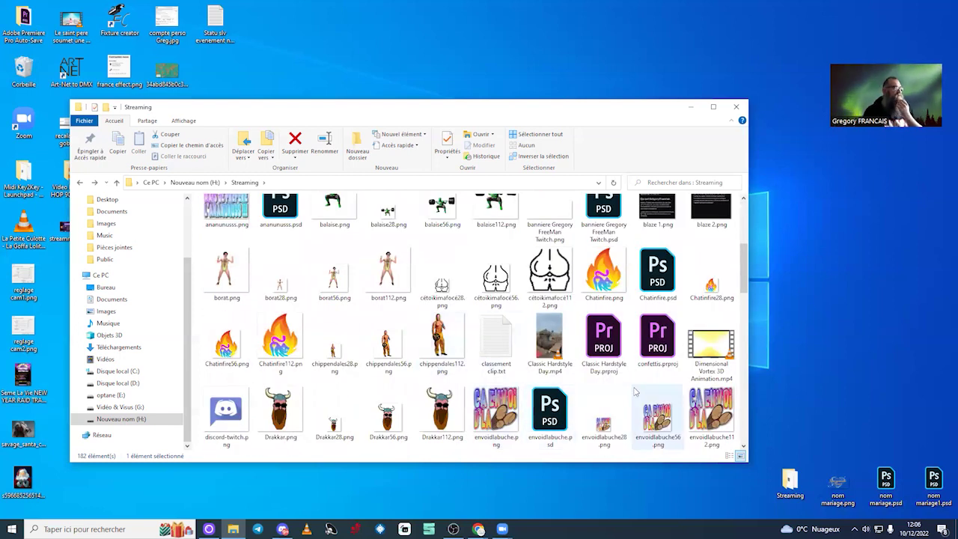
{"action": "scroll", "coordinate": [635, 390], "scroll_direction": "up", "scroll_amount": 3}
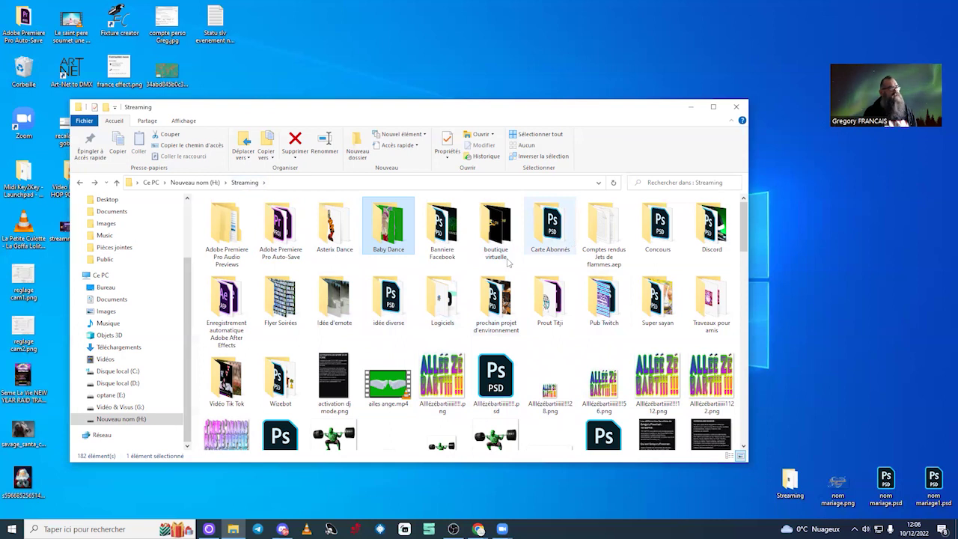
{"action": "double_click", "coordinate": [399, 238]}
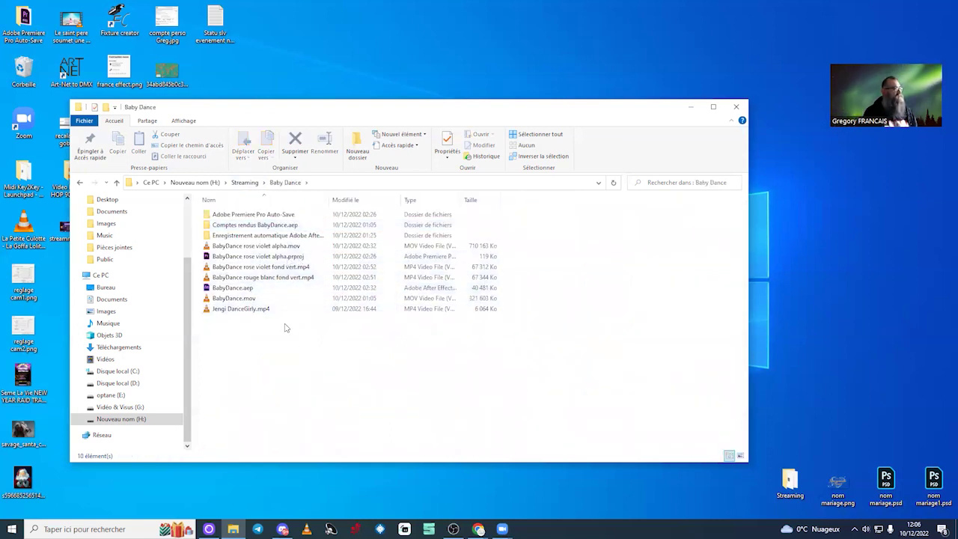
{"action": "left_click", "coordinate": [80, 182]}
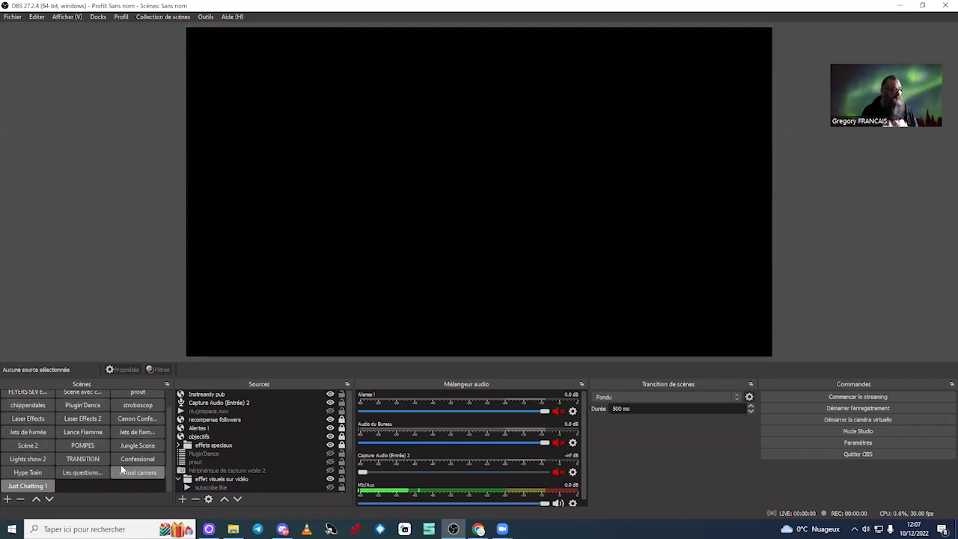
- In OBS, show the scenes in list mode and return them to grid mode
{"action": "right_click", "coordinate": [46, 490]}
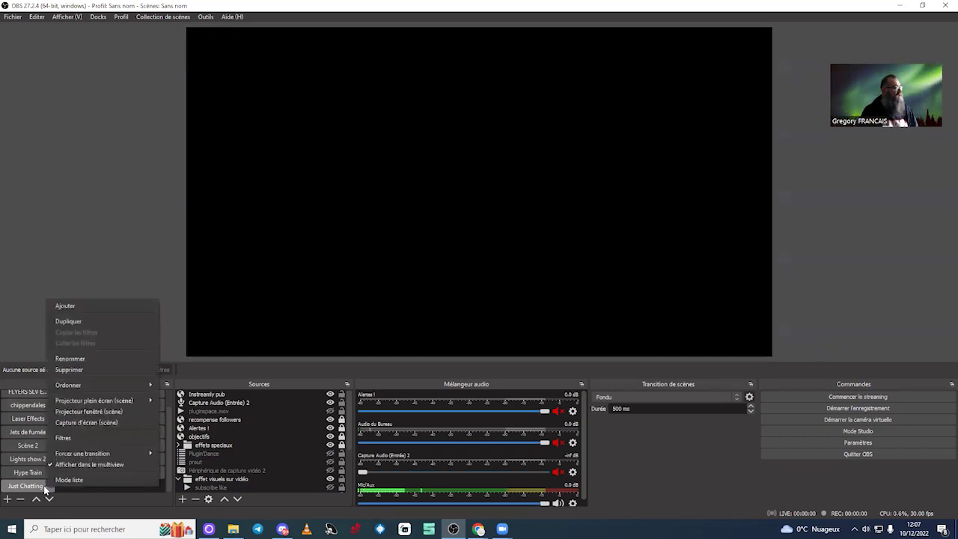
{"action": "left_click", "coordinate": [71, 479]}
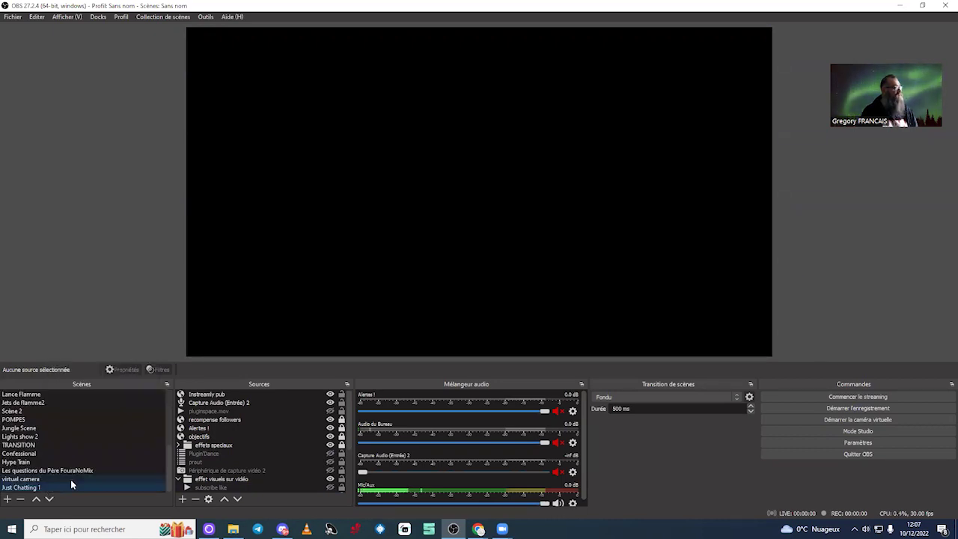
{"action": "scroll", "coordinate": [61, 449], "scroll_direction": "down", "scroll_amount": 2}
{"action": "scroll", "coordinate": [61, 442], "scroll_direction": "up", "scroll_amount": 2}
{"action": "right_click", "coordinate": [70, 485]}
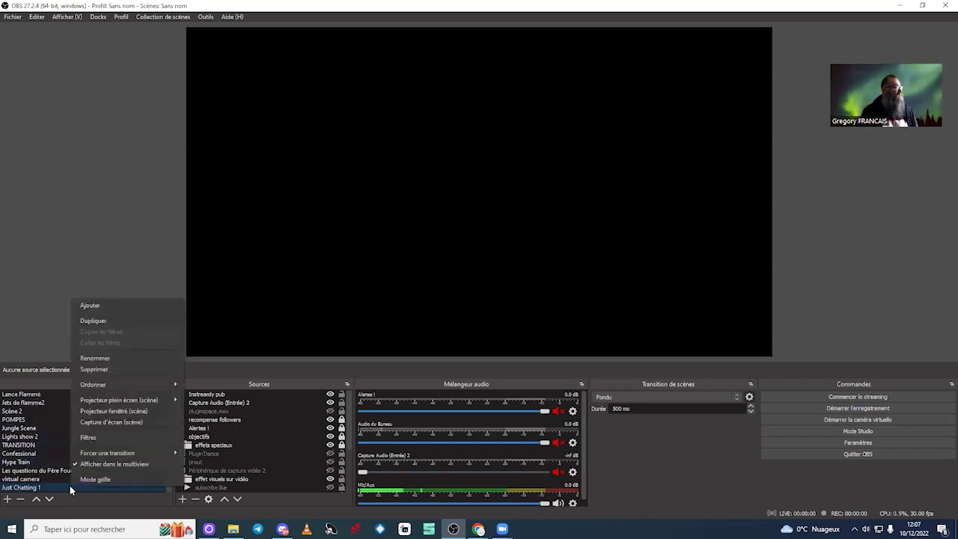
{"action": "left_click", "coordinate": [100, 485]}
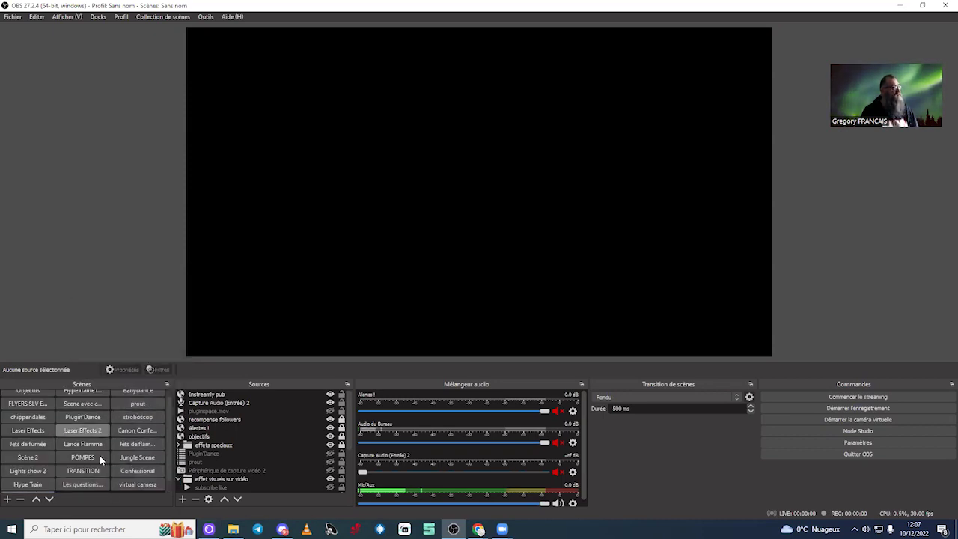
- Create a new scene named "Baby Dance viral"
{"action": "scroll", "coordinate": [99, 455], "scroll_direction": "up", "scroll_amount": 2}
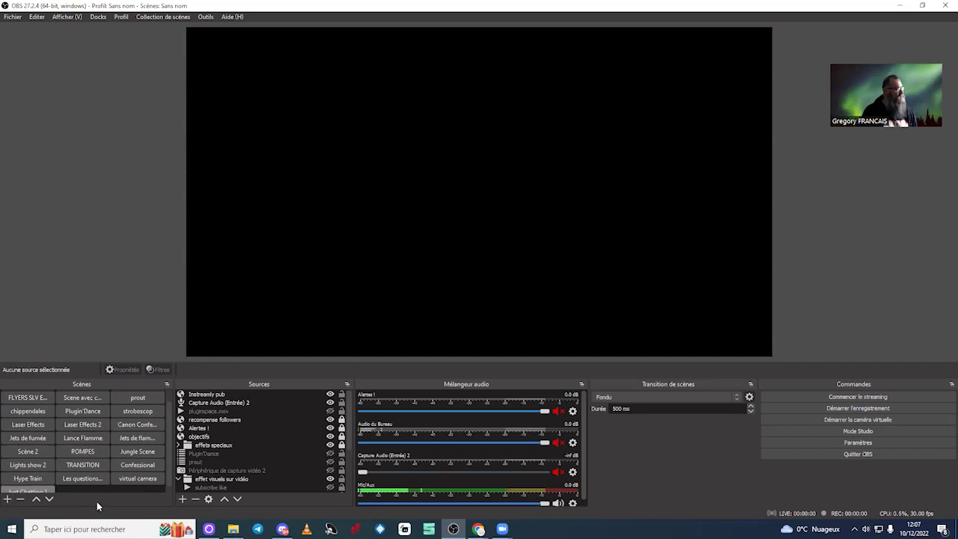
{"action": "left_click", "coordinate": [8, 499]}
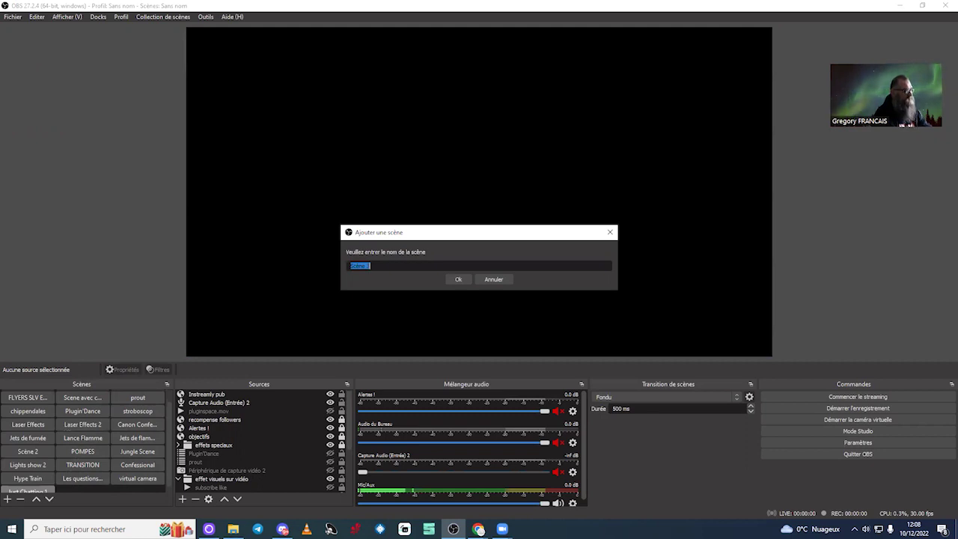
{"action": "type", "text": "Baby Dance viral"}
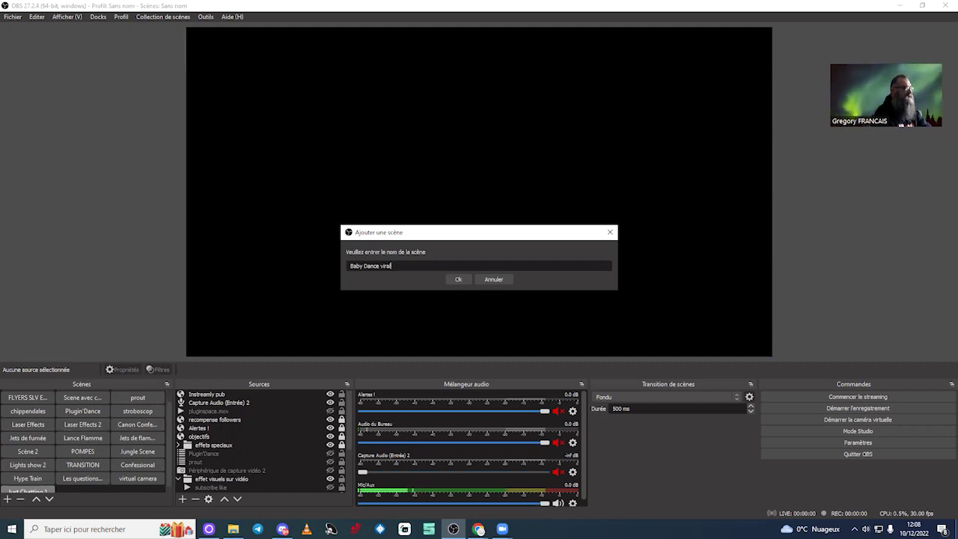
{"action": "left_click", "coordinate": [459, 280]}
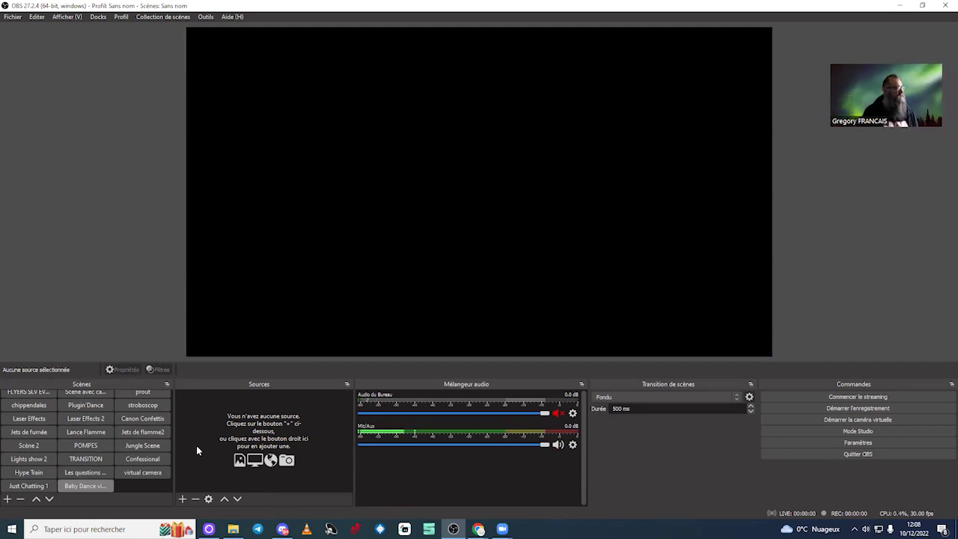
- Add a new video capture device source to the Baby Dance viral scene, keeping the suggested name Périphérique de capture vidéo
{"action": "left_click", "coordinate": [182, 500]}
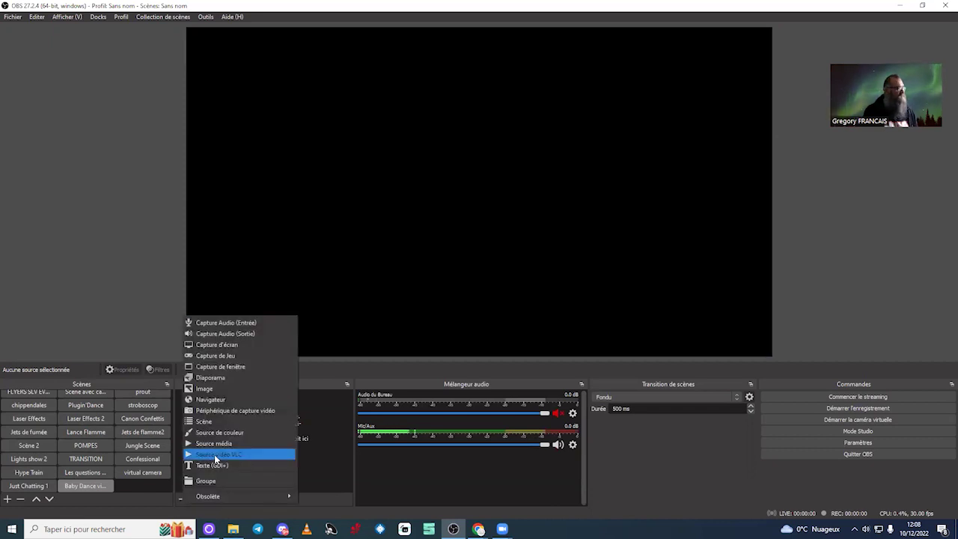
{"action": "left_click", "coordinate": [237, 412]}
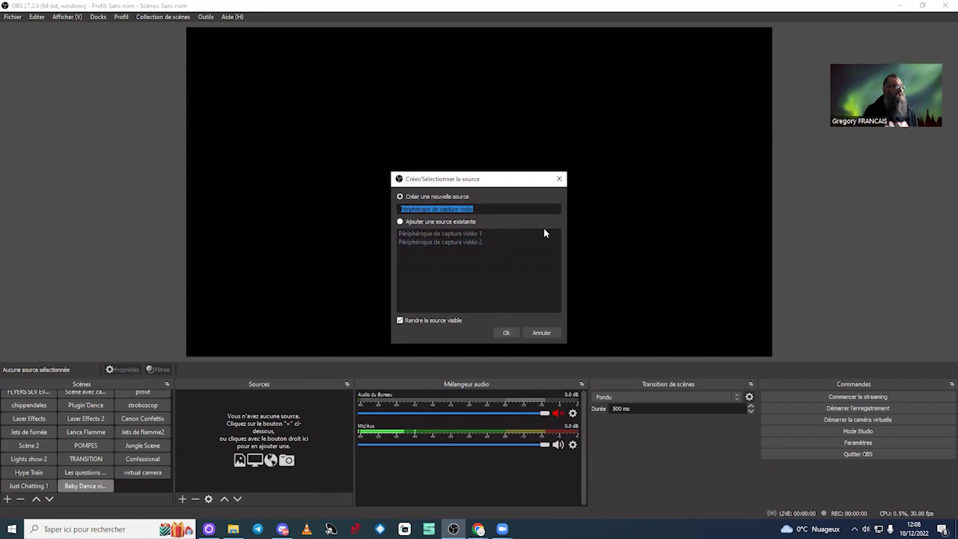
{"action": "left_click", "coordinate": [507, 333]}
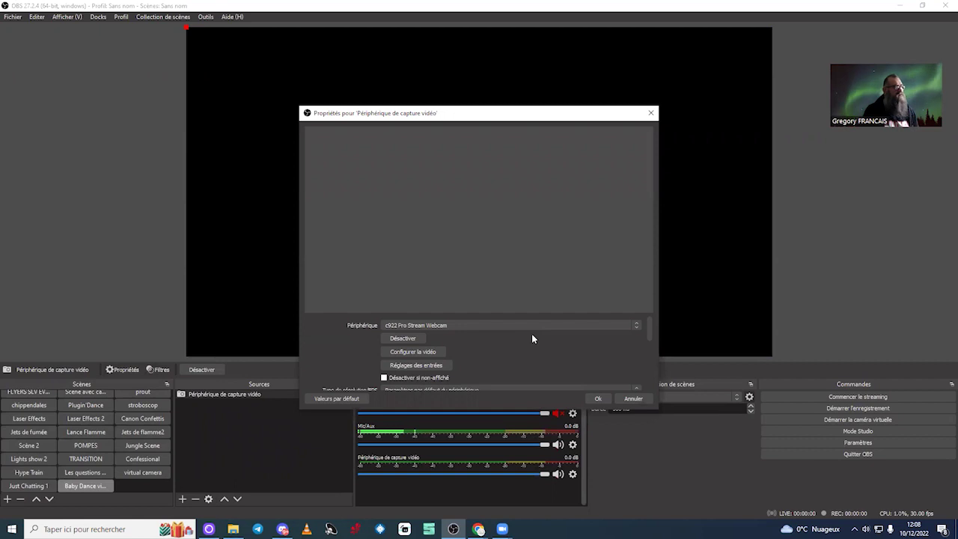
- Set the video capture source's device to Logi Capture and accept its properties
{"action": "left_click", "coordinate": [541, 327]}
{"action": "left_click", "coordinate": [541, 326]}
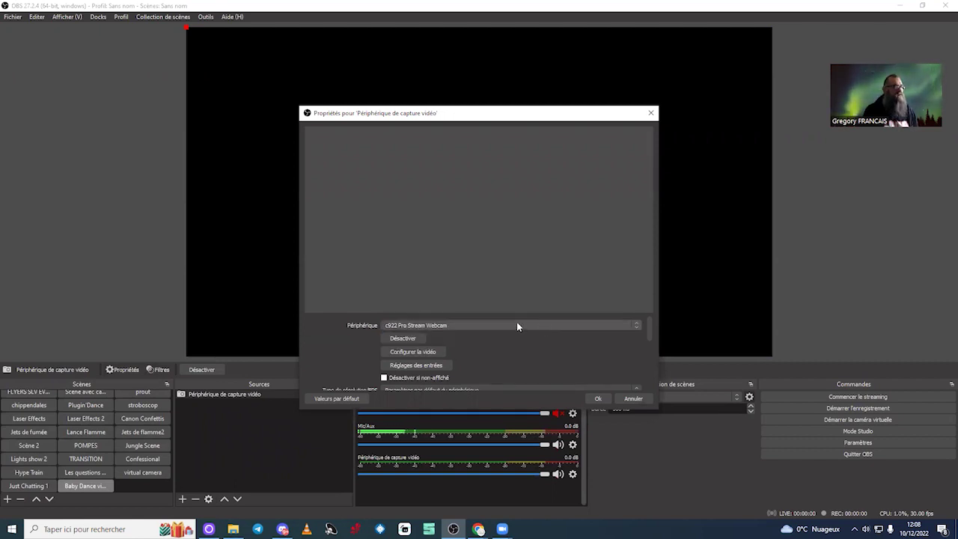
{"action": "left_click", "coordinate": [460, 327]}
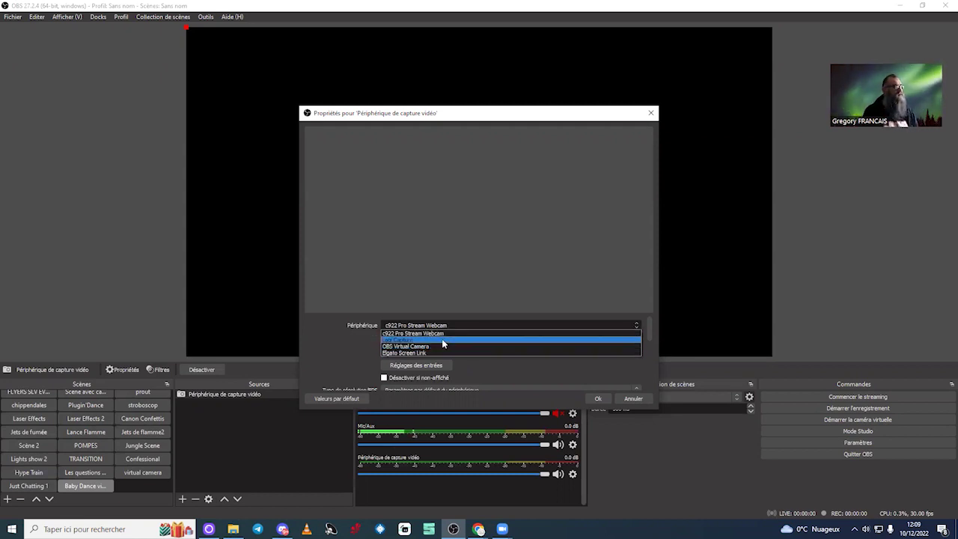
{"action": "left_click", "coordinate": [441, 340]}
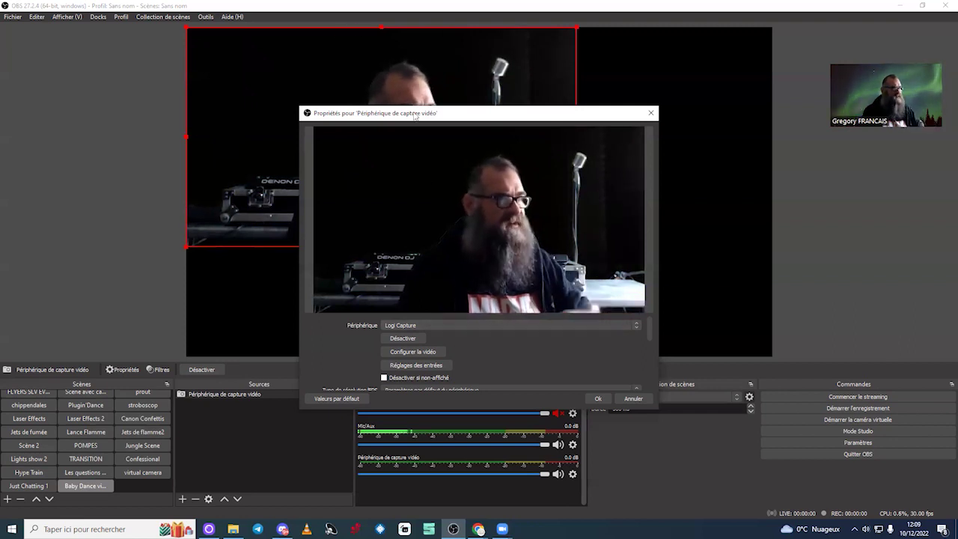
{"action": "left_click_drag", "start_coordinate": [421, 106], "coordinate": [464, 158]}
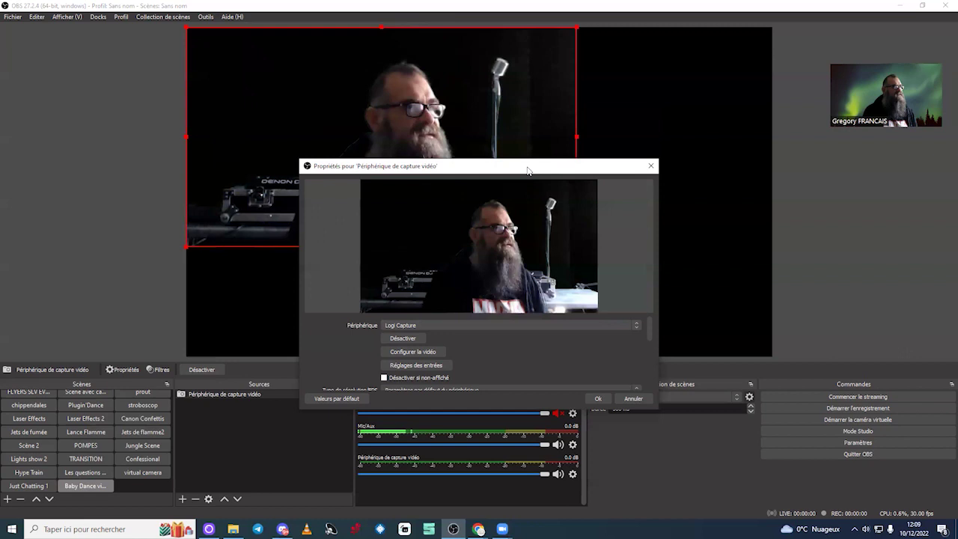
{"action": "left_click_drag", "start_coordinate": [529, 178], "coordinate": [874, 342]}
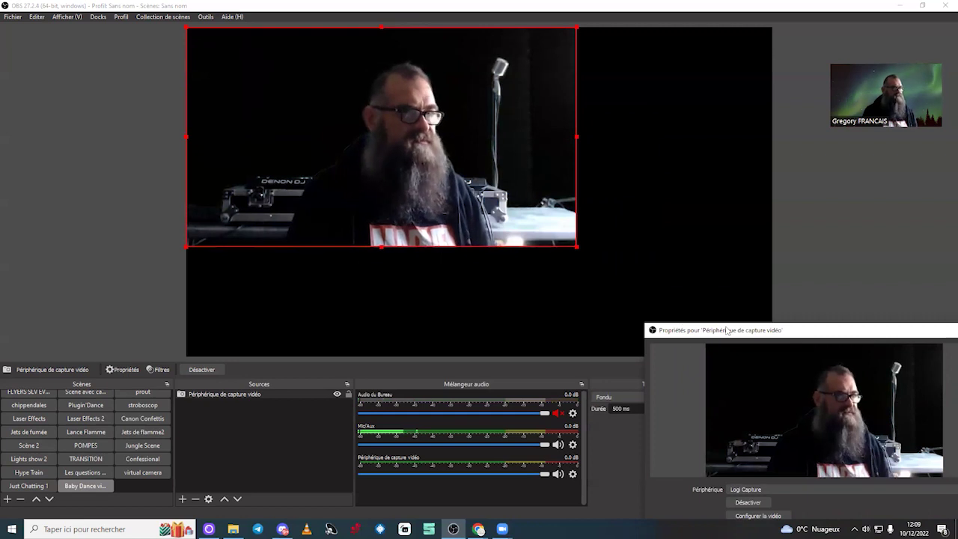
{"action": "left_click_drag", "start_coordinate": [711, 330], "coordinate": [422, 192]}
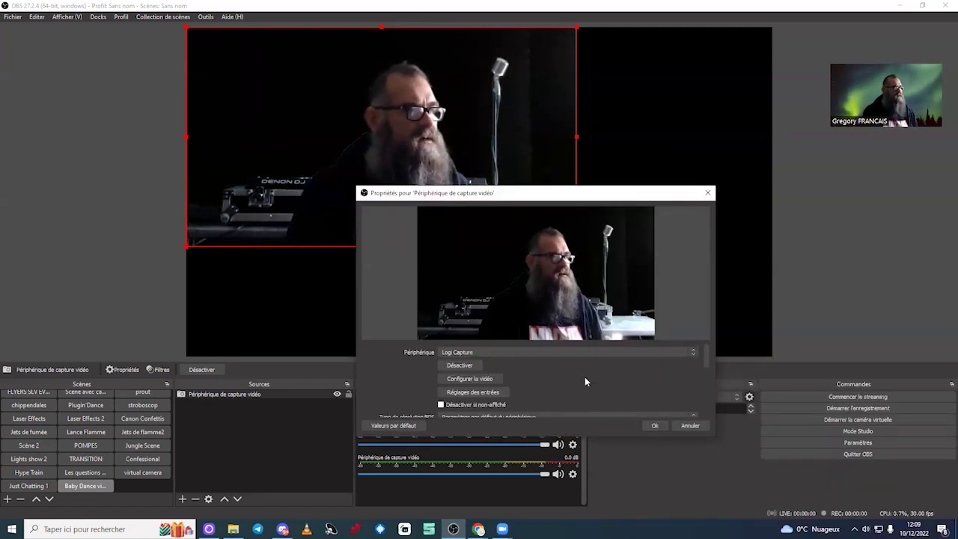
{"action": "left_click", "coordinate": [589, 353]}
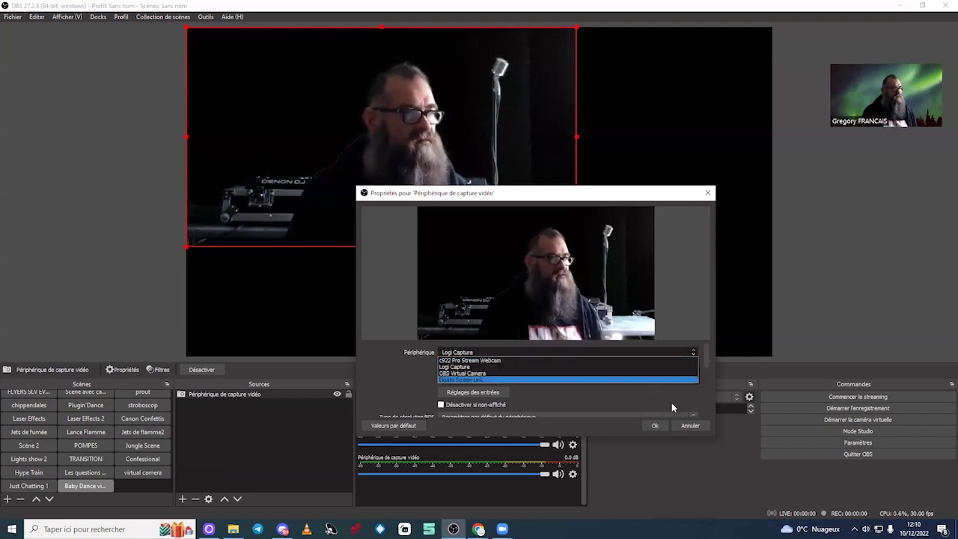
{"action": "left_click", "coordinate": [465, 367]}
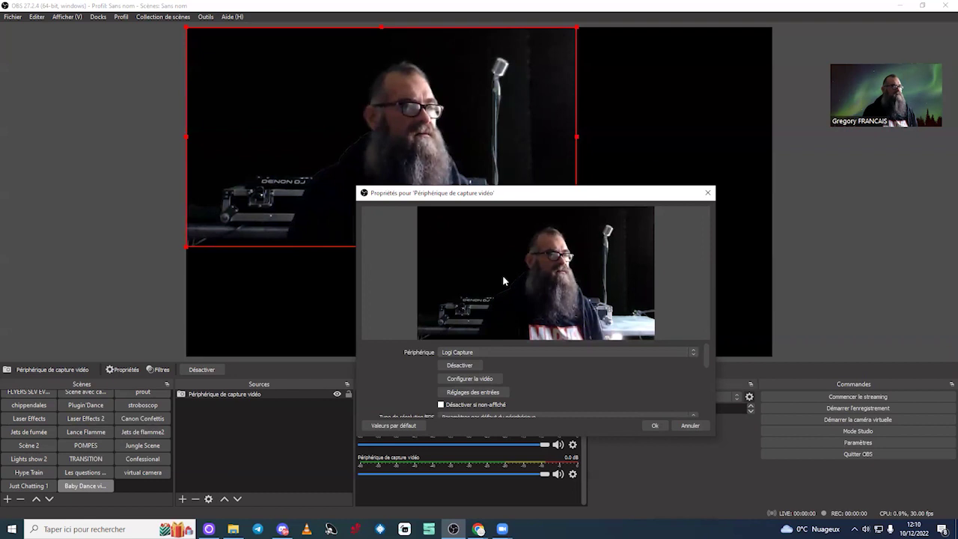
{"action": "left_click", "coordinate": [656, 426]}
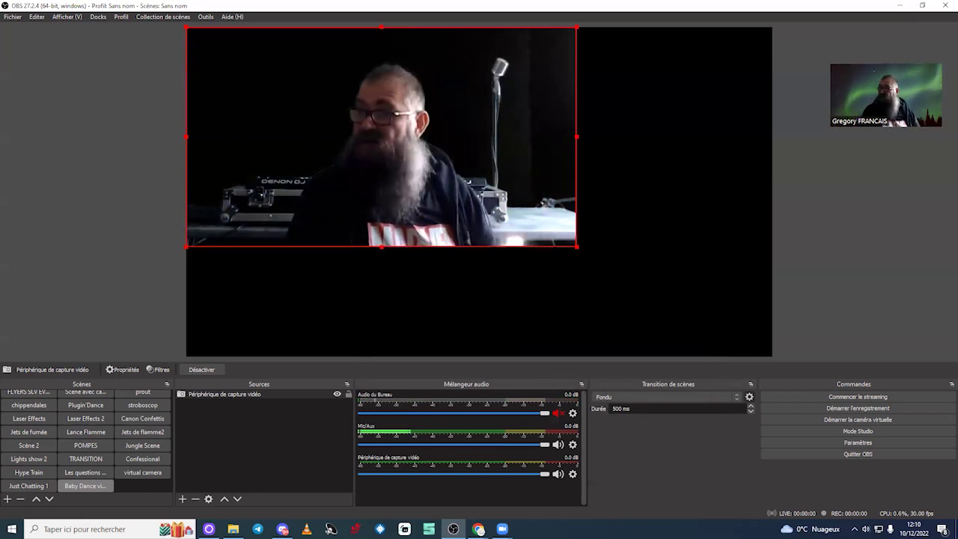
- Add a chroma key effect filter (Incrustation par chrominance) to the webcam source, keeping the suggested name
{"action": "left_click", "coordinate": [478, 528]}
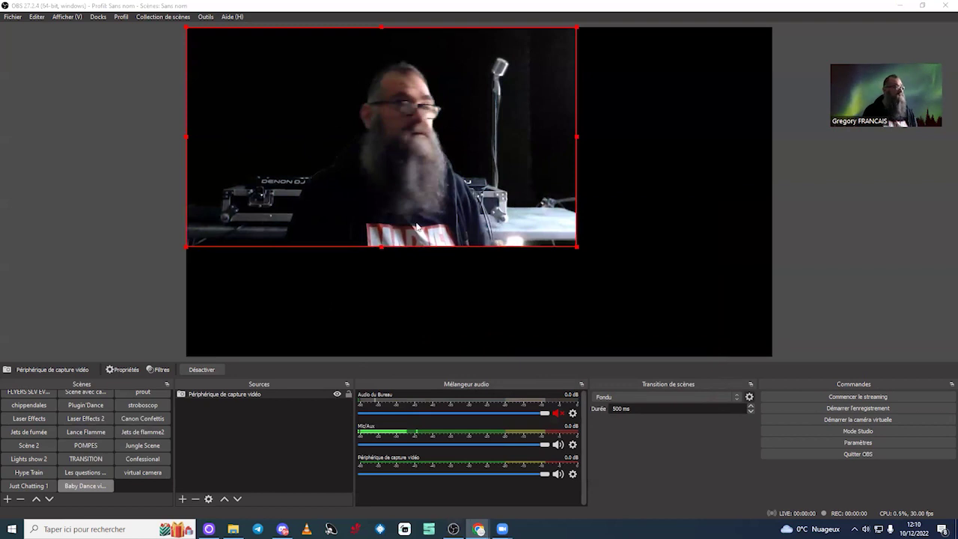
{"action": "left_click", "coordinate": [159, 369]}
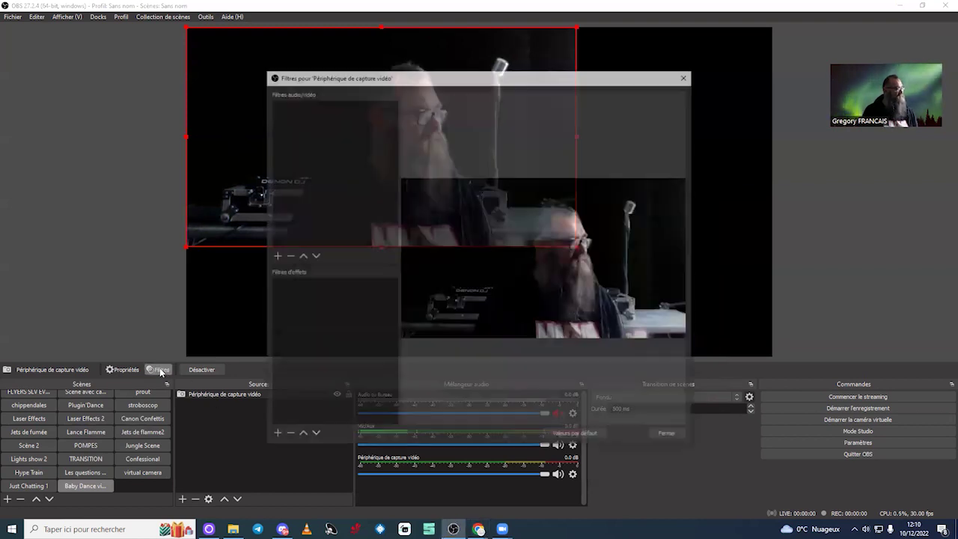
{"action": "left_click", "coordinate": [275, 436]}
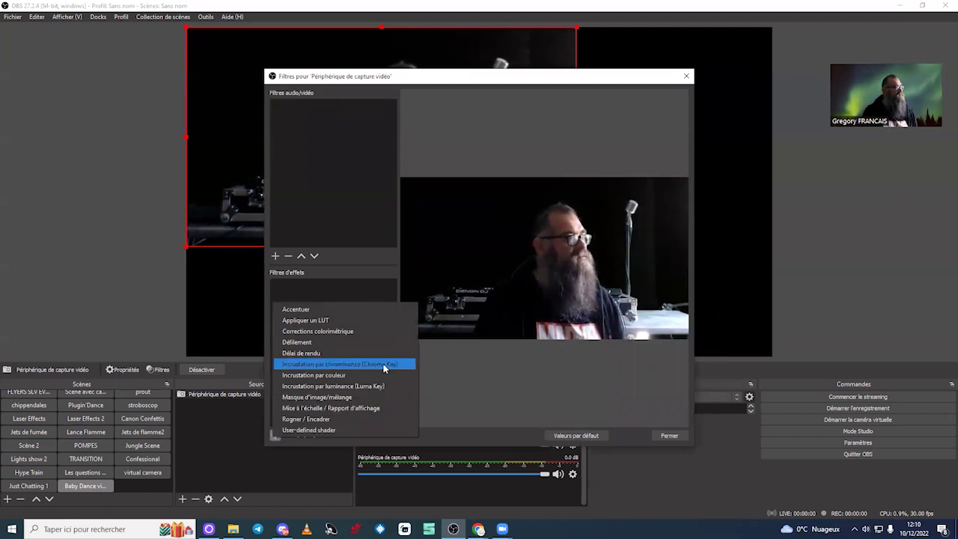
{"action": "left_click", "coordinate": [372, 287]}
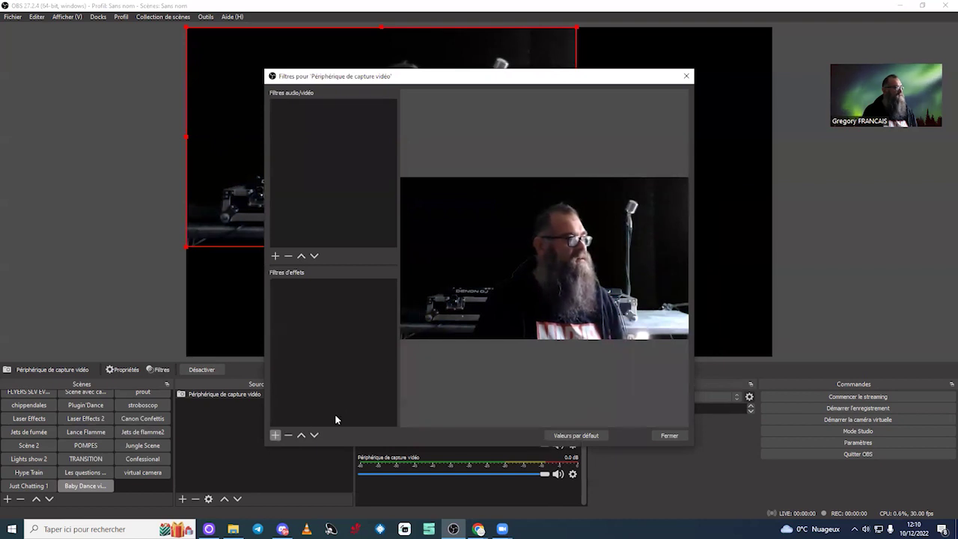
{"action": "left_click", "coordinate": [274, 436]}
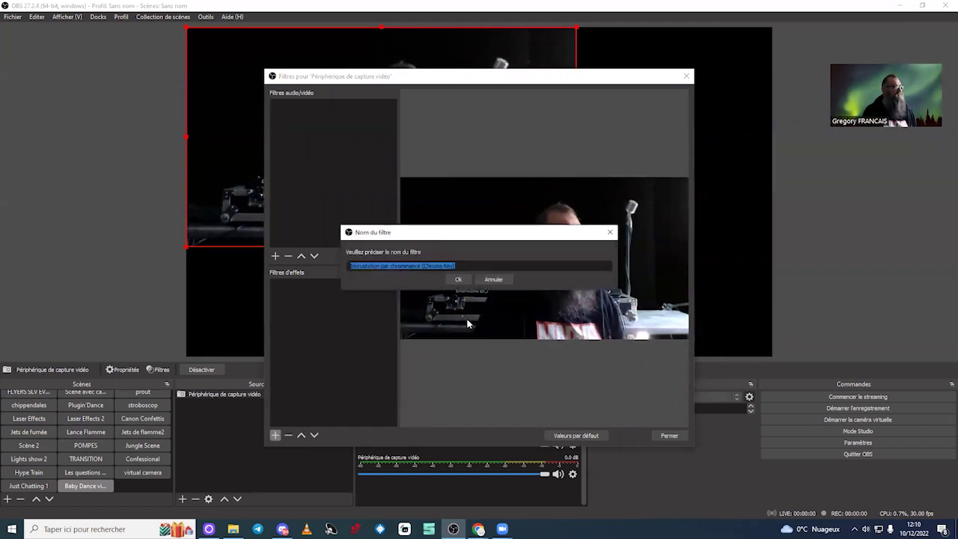
{"action": "left_click", "coordinate": [460, 280]}
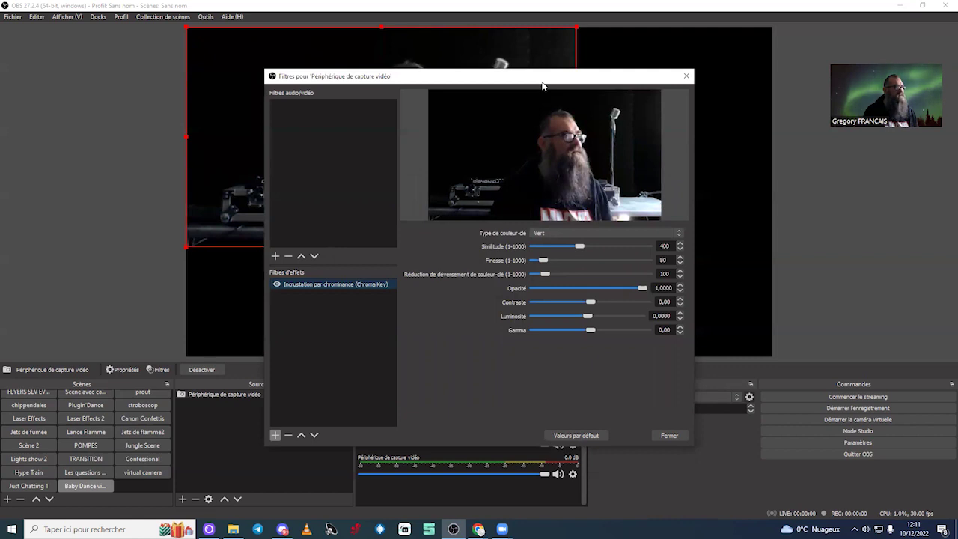
- Lower the chroma key filter's similarity to 375, leaving the key colour Vert, and close the filters
{"action": "left_click_drag", "start_coordinate": [541, 83], "coordinate": [735, 186]}
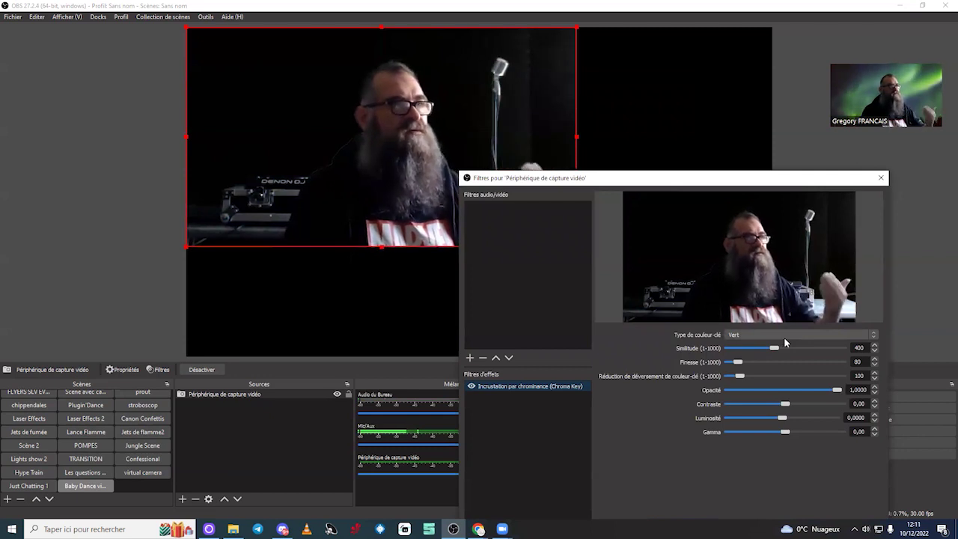
{"action": "mouse_move", "coordinate": [775, 350]}
{"action": "left_mouse_down"}
{"action": "mouse_move", "coordinate": [732, 351]}
{"action": "mouse_move", "coordinate": [771, 351]}
{"action": "left_mouse_up"}
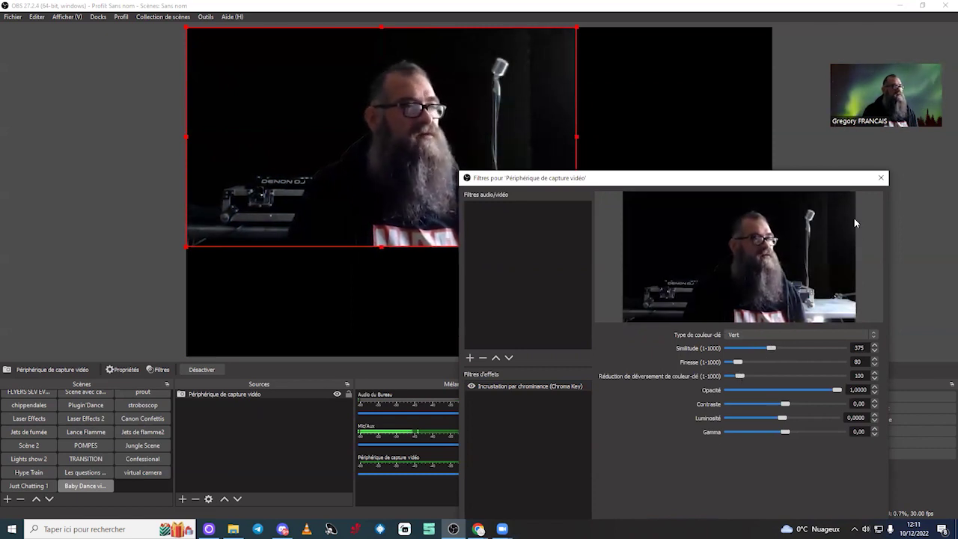
{"action": "left_click", "coordinate": [881, 177]}
- Move the webcam image to the lower centre of the canvas, partly past its bottom edge, and deselect it
{"action": "left_click_drag", "start_coordinate": [367, 157], "coordinate": [463, 262]}
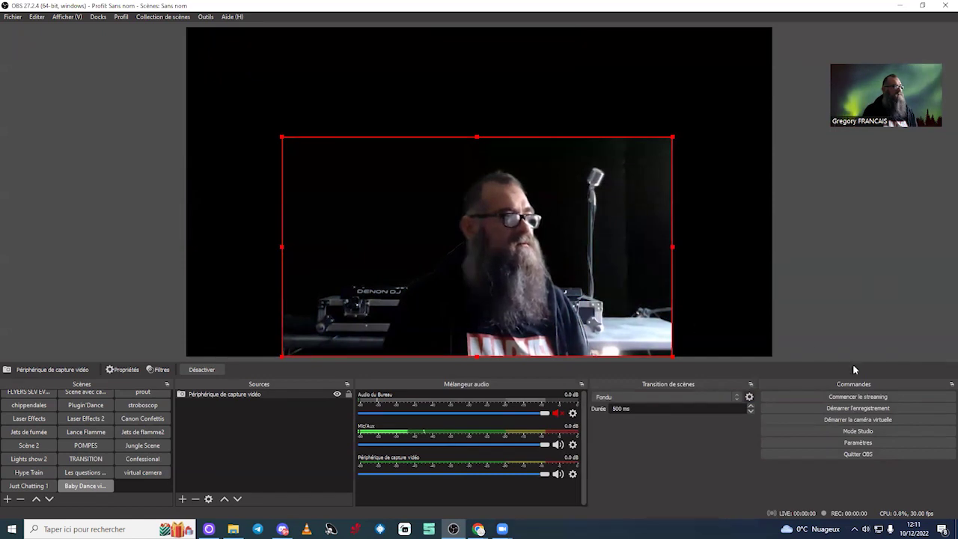
{"action": "left_click_drag", "start_coordinate": [586, 290], "coordinate": [587, 344]}
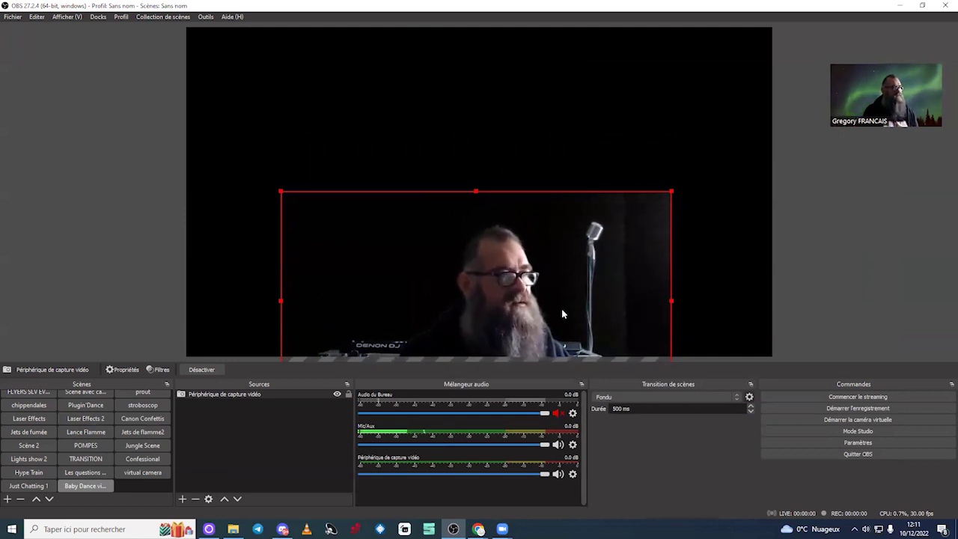
{"action": "left_click_drag", "start_coordinate": [562, 309], "coordinate": [567, 309]}
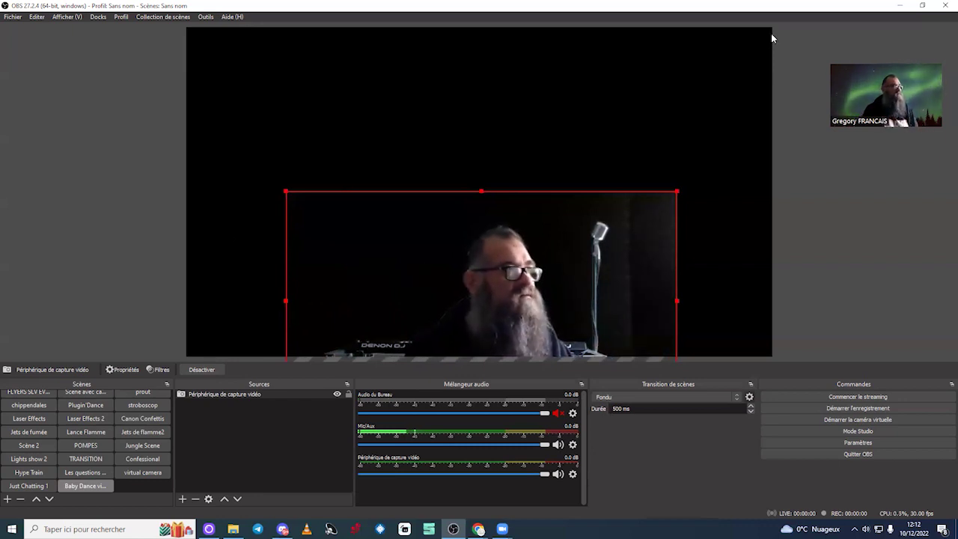
{"action": "left_click", "coordinate": [809, 275]}
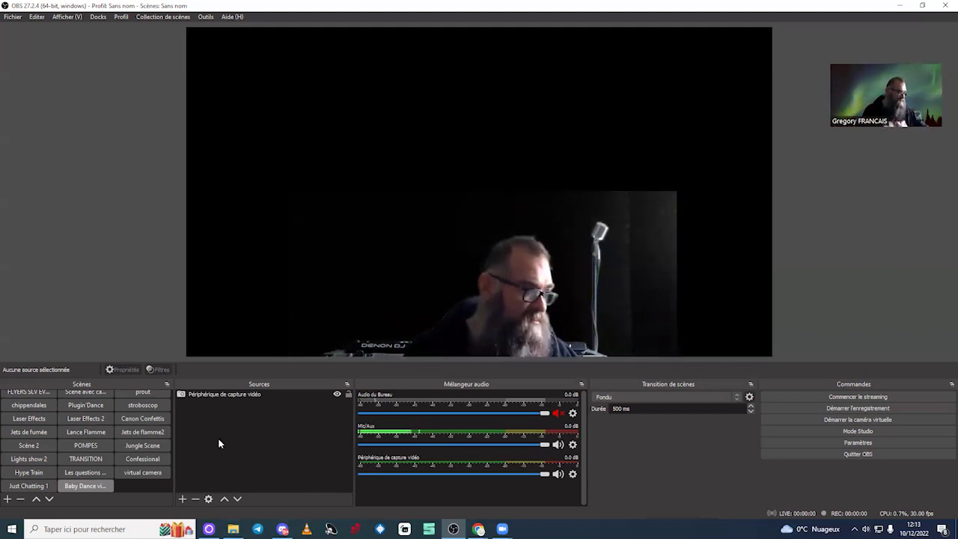
- Switch to File Explorer and look through the background videos in New Visuels > Géométrie on the Vidéo & Visus (G:) drive
{"action": "key", "text": "alt+Tab"}
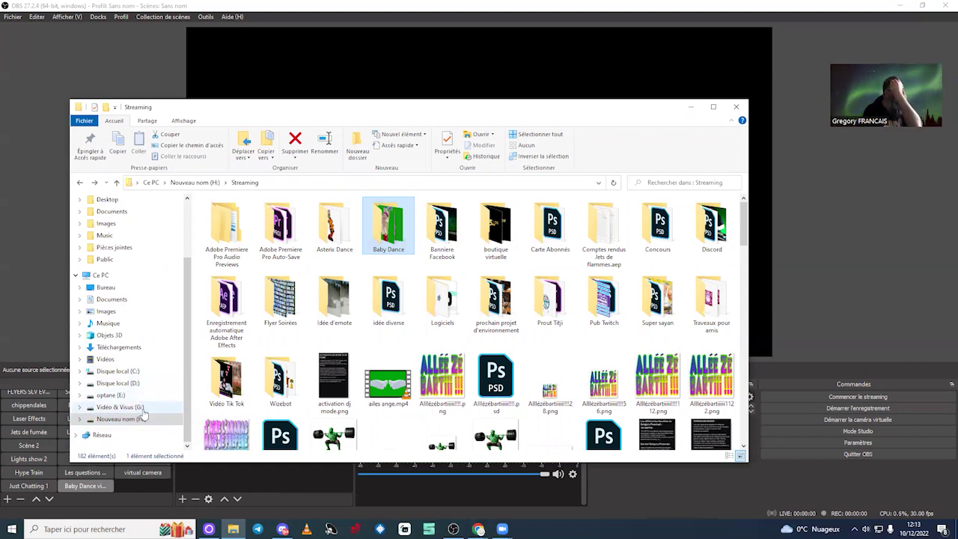
{"action": "left_click", "coordinate": [120, 407]}
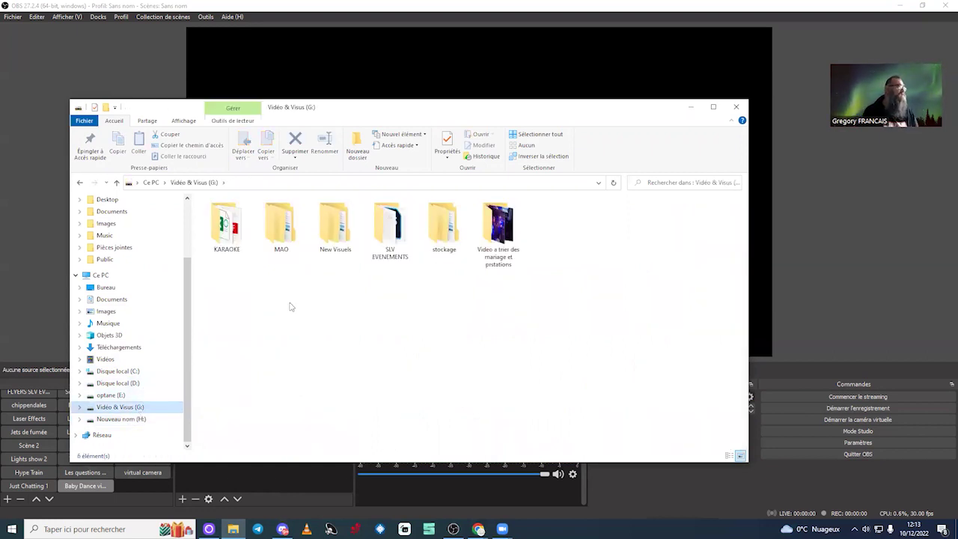
{"action": "double_click", "coordinate": [341, 226]}
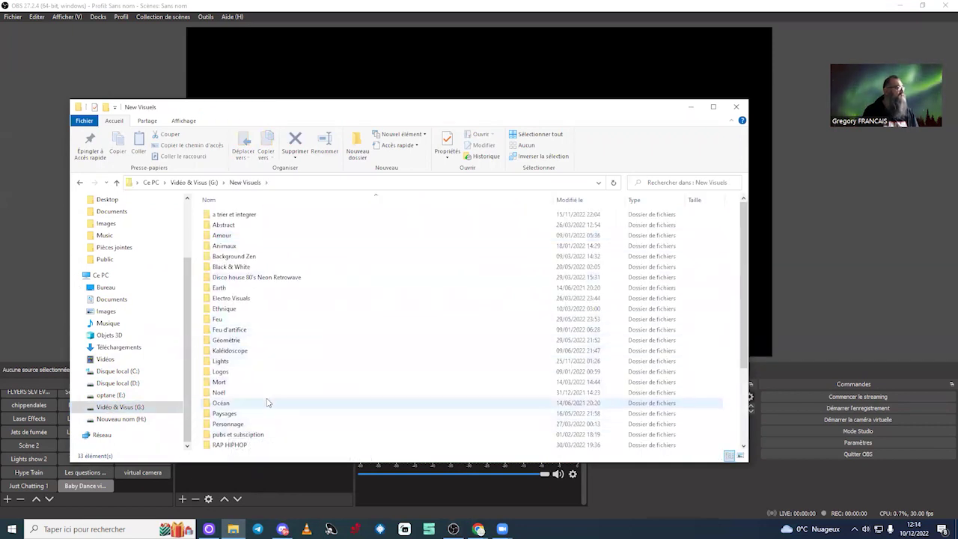
{"action": "scroll", "coordinate": [266, 401], "scroll_direction": "down", "scroll_amount": 3}
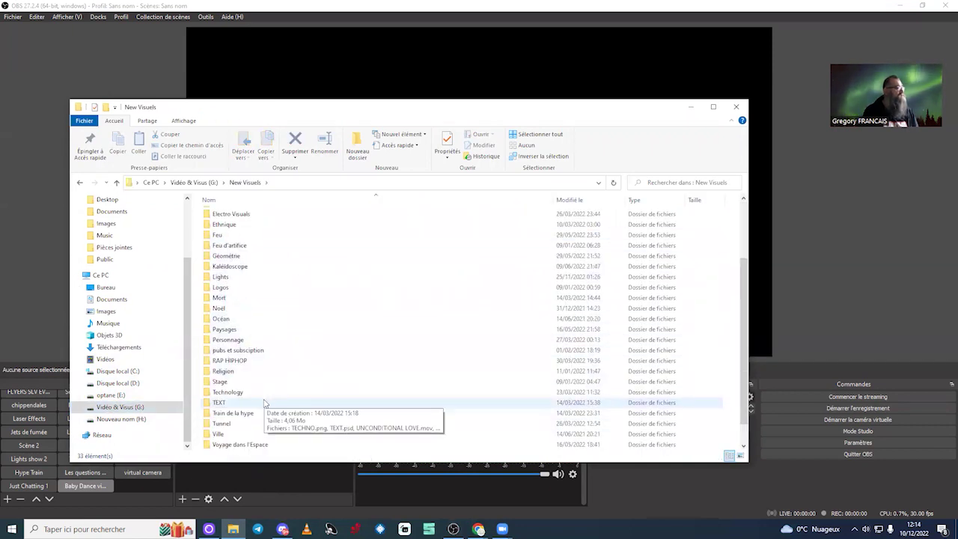
{"action": "left_click", "coordinate": [251, 257]}
{"action": "double_click", "coordinate": [251, 257]}
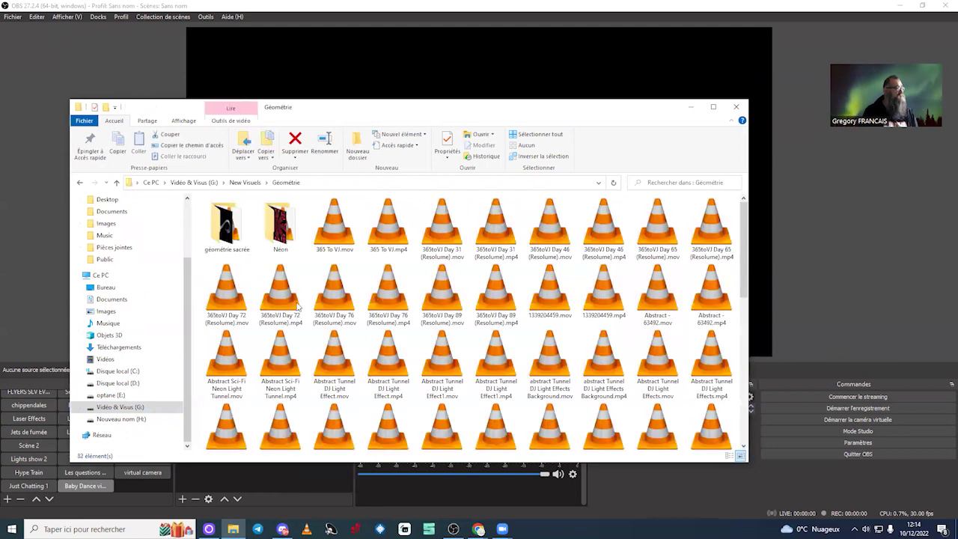
{"action": "scroll", "coordinate": [512, 394], "scroll_direction": "down", "scroll_amount": 5}
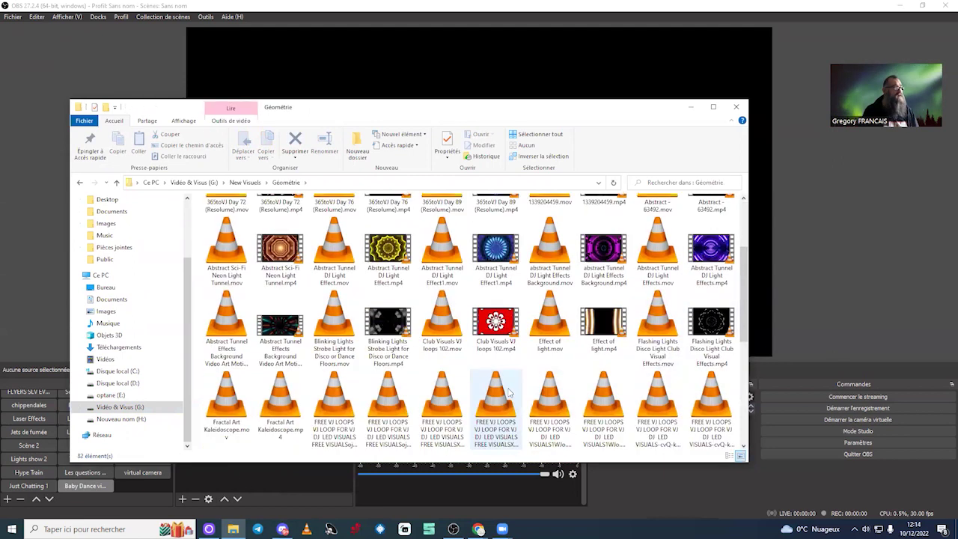
{"action": "scroll", "coordinate": [511, 395], "scroll_direction": "up", "scroll_amount": 5}
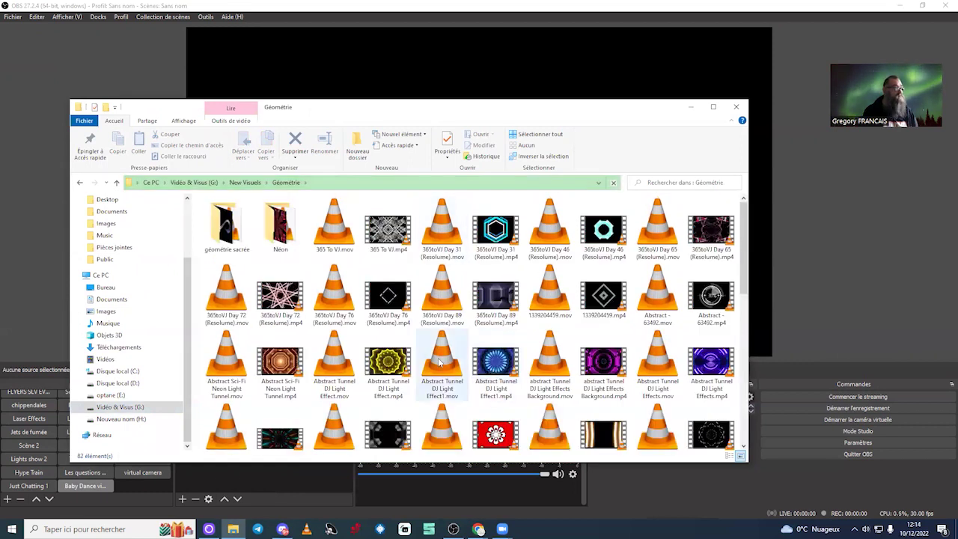
{"action": "left_click_drag", "start_coordinate": [374, 106], "coordinate": [416, 49]}
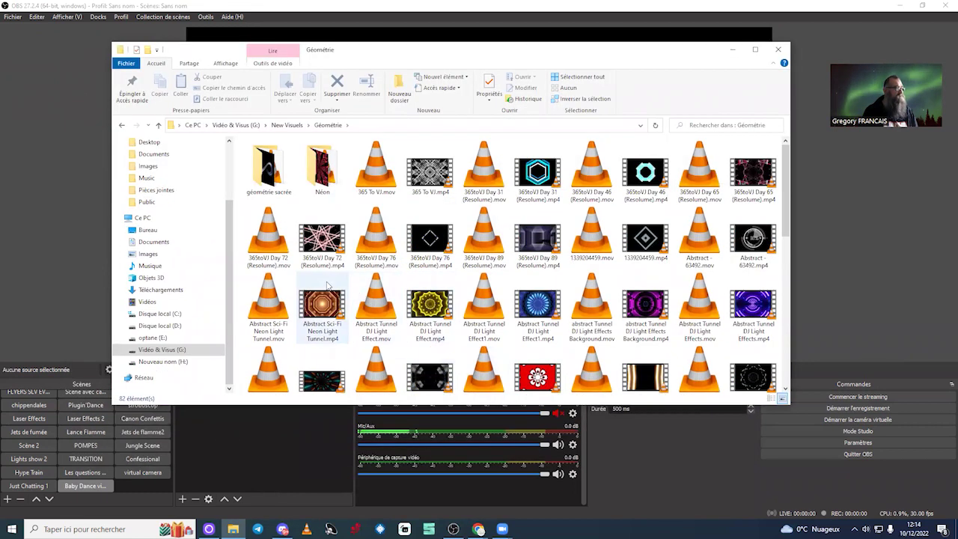
- Switch back to OBS and add a new VLC video source named "Visuel arriere plan" to the scene
{"action": "left_click", "coordinate": [274, 465]}
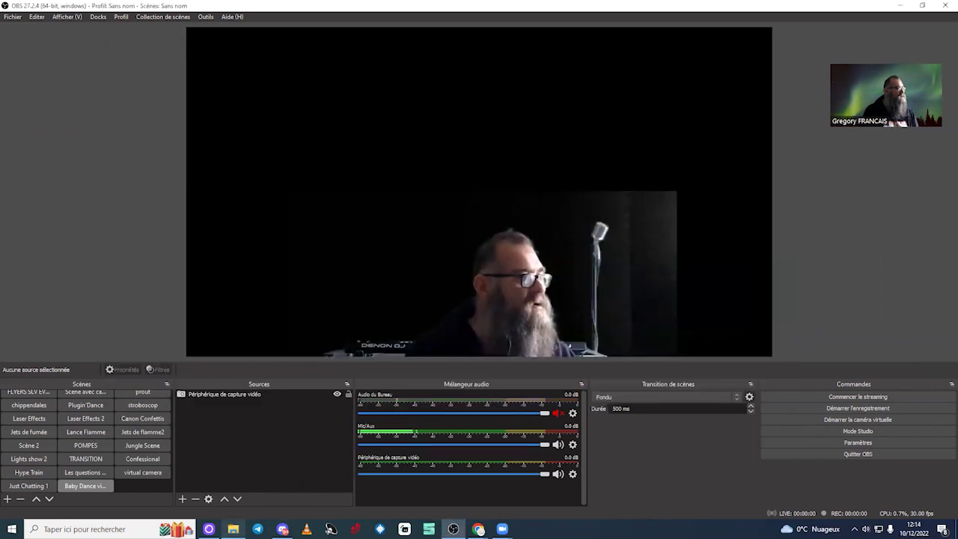
{"action": "left_click", "coordinate": [182, 499]}
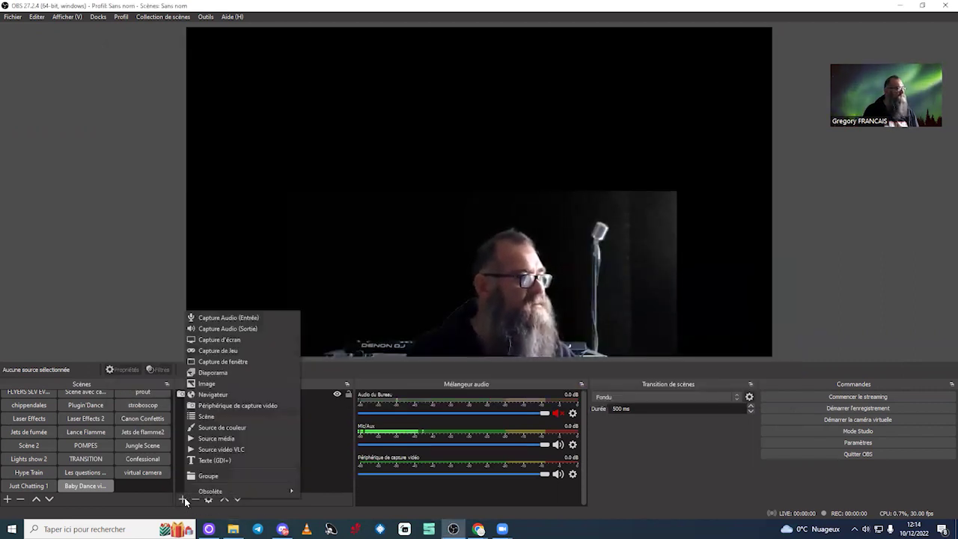
{"action": "left_click", "coordinate": [345, 454]}
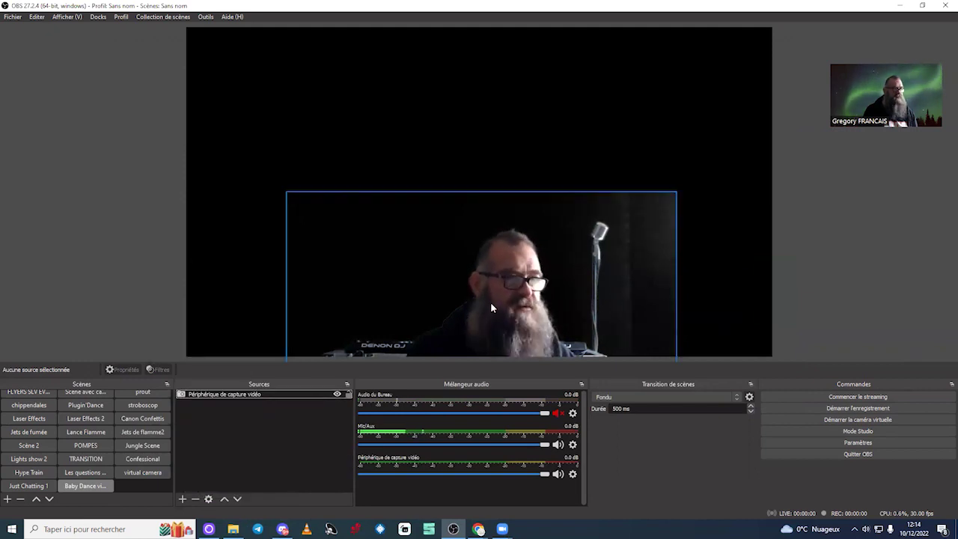
{"action": "left_click", "coordinate": [182, 498]}
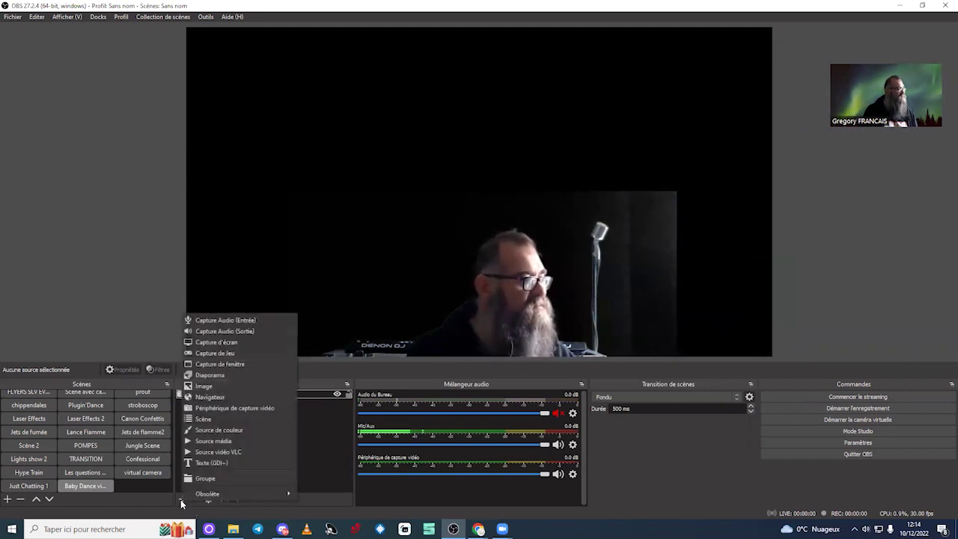
{"action": "left_click", "coordinate": [238, 451]}
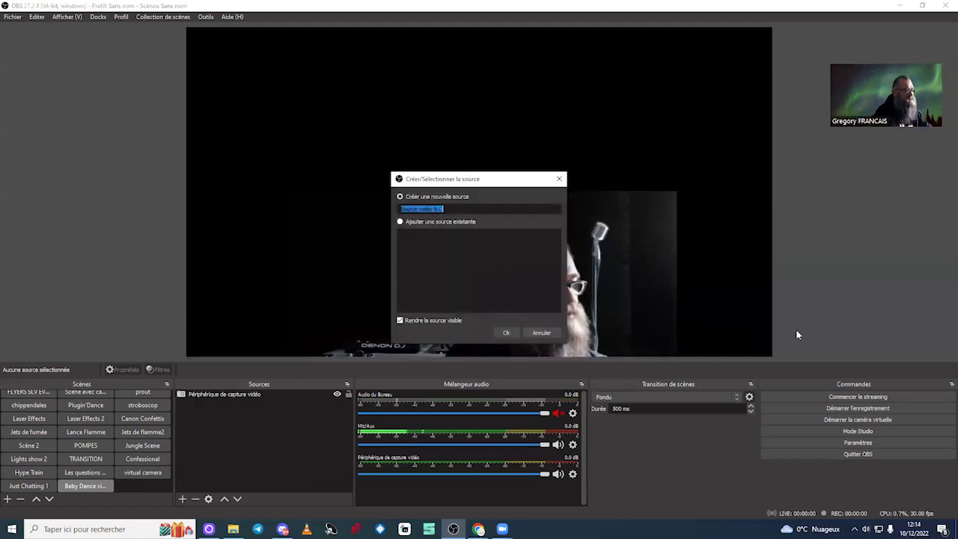
{"action": "type", "text": "Vi"}
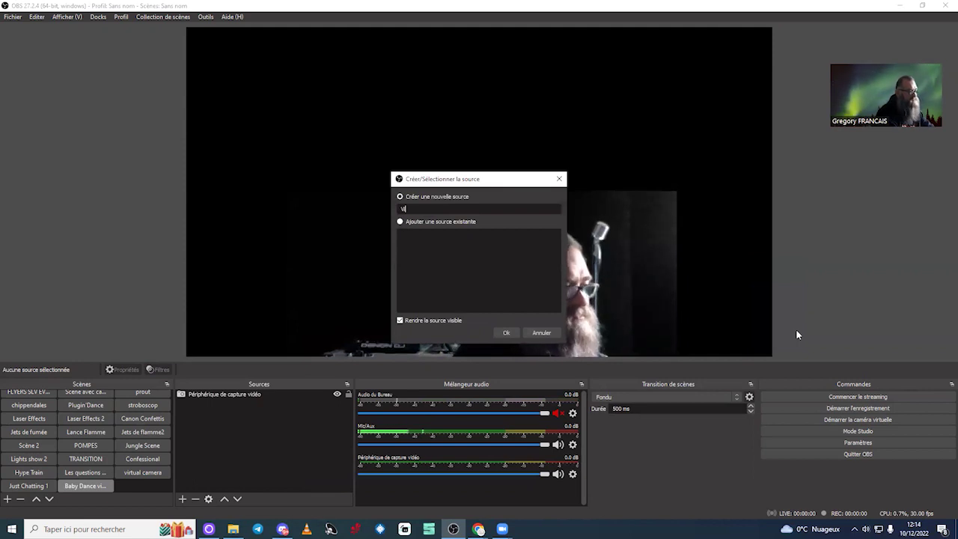
{"action": "type", "text": "due"}
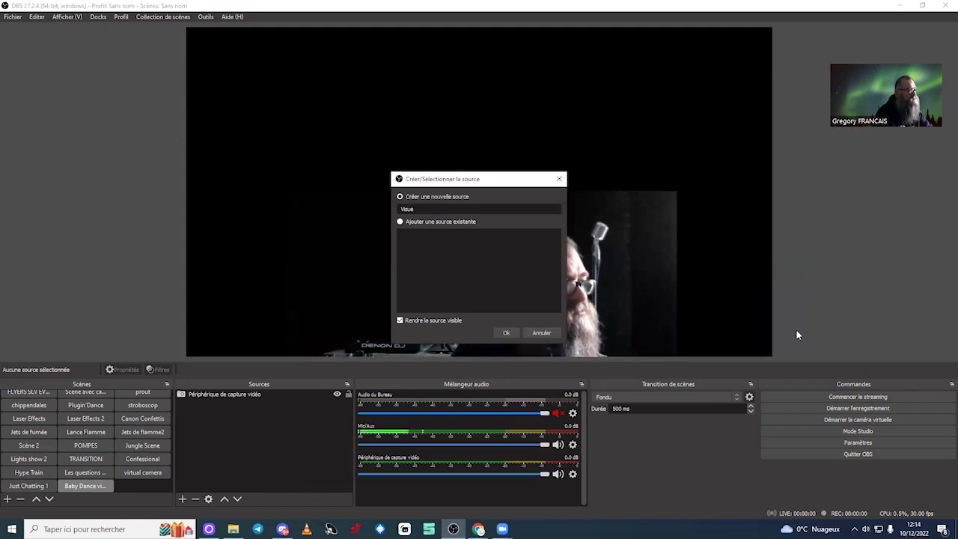
{"action": "type", "text": "l "}
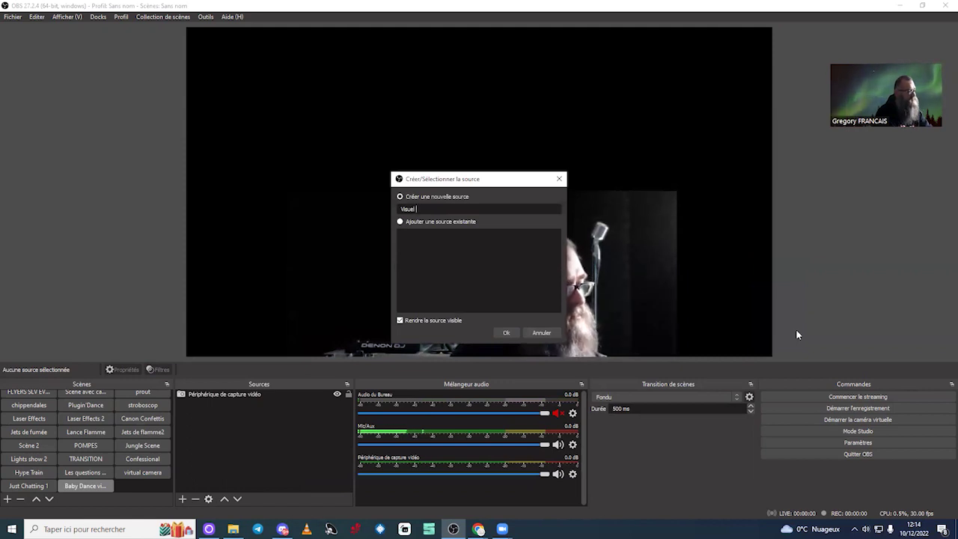
{"action": "type", "text": "arri"}
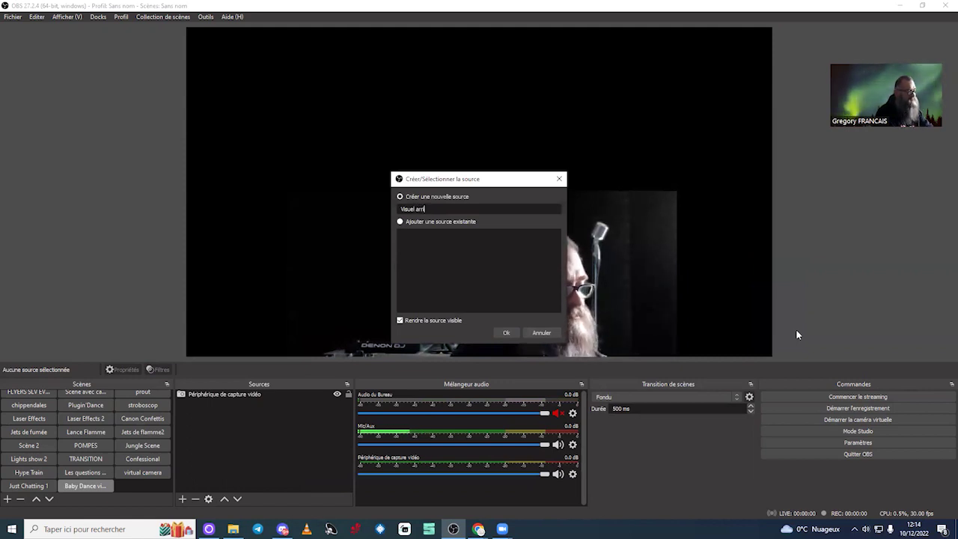
{"action": "type", "text": "ere plan"}
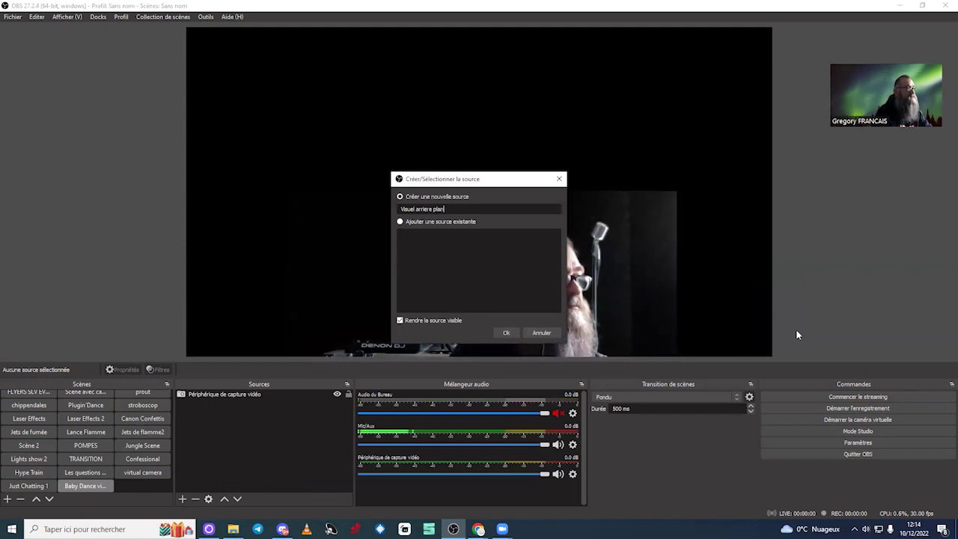
{"action": "left_click", "coordinate": [507, 334]}
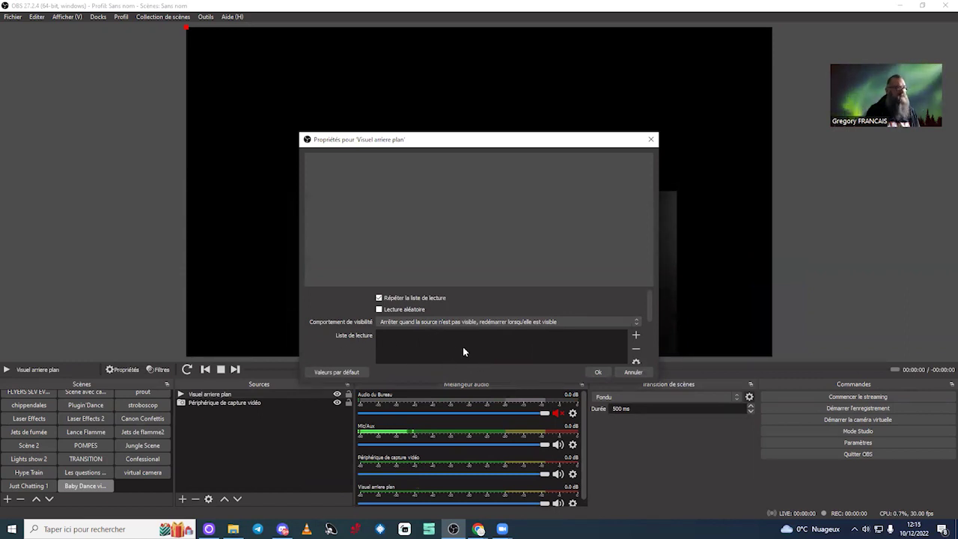
{"action": "scroll", "coordinate": [420, 346], "scroll_direction": "down", "scroll_amount": 3}
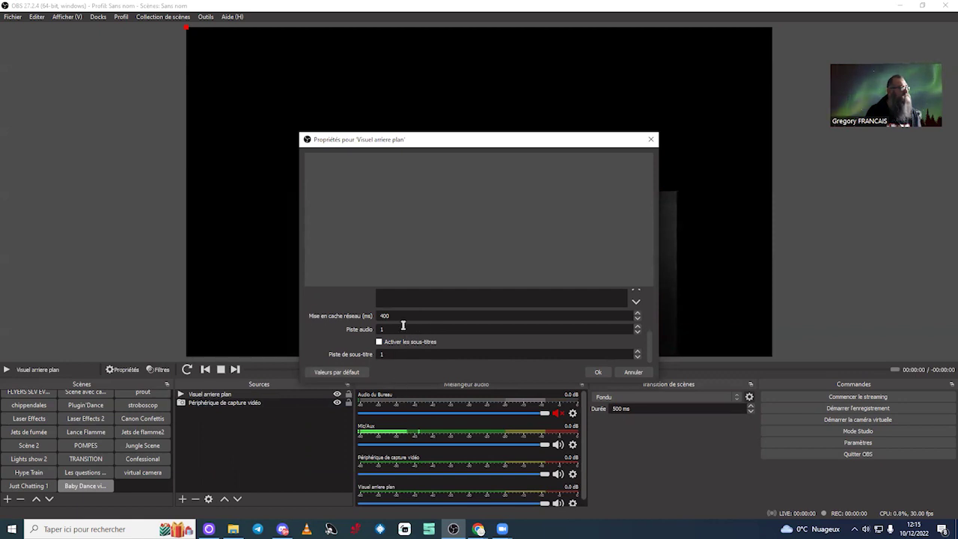
{"action": "scroll", "coordinate": [420, 352], "scroll_direction": "up", "scroll_amount": 3}
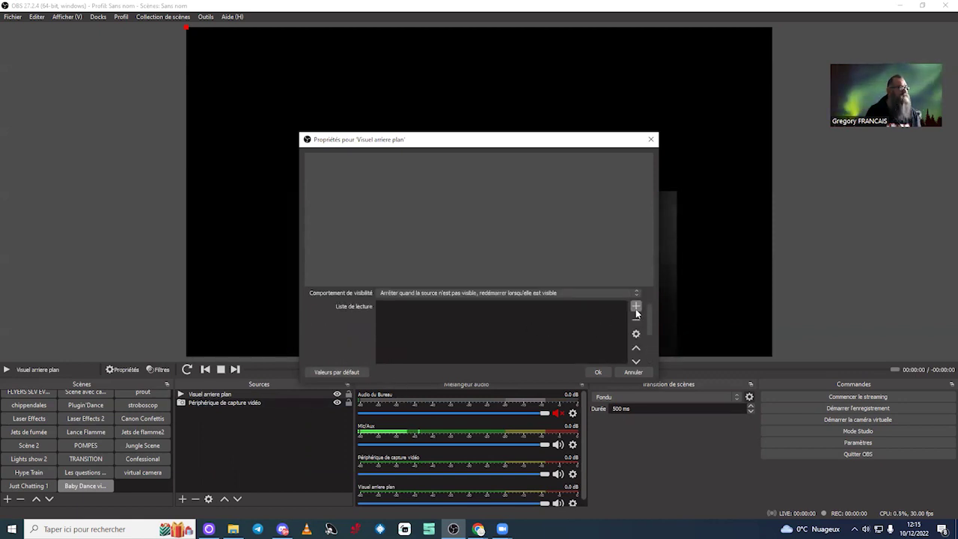
{"action": "left_click", "coordinate": [637, 307]}
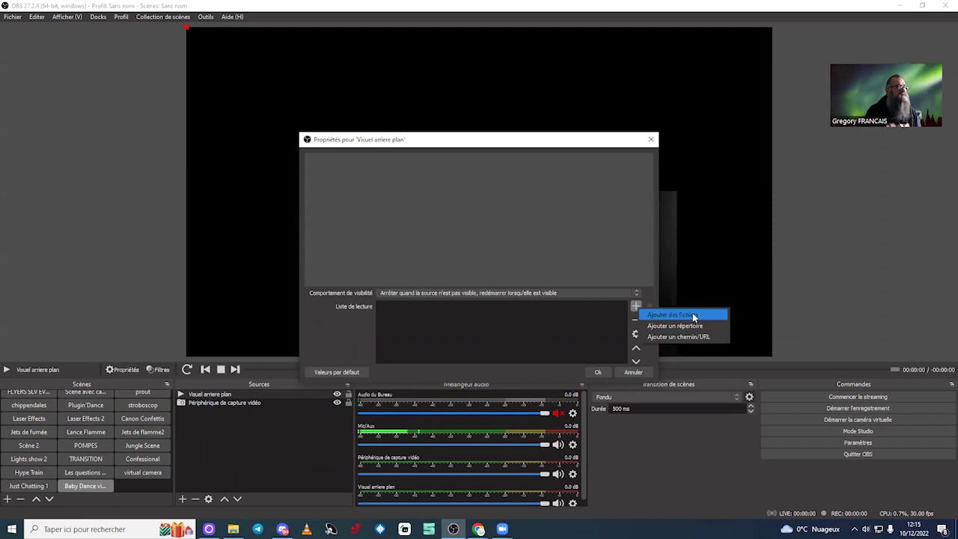
{"action": "left_click", "coordinate": [693, 314]}
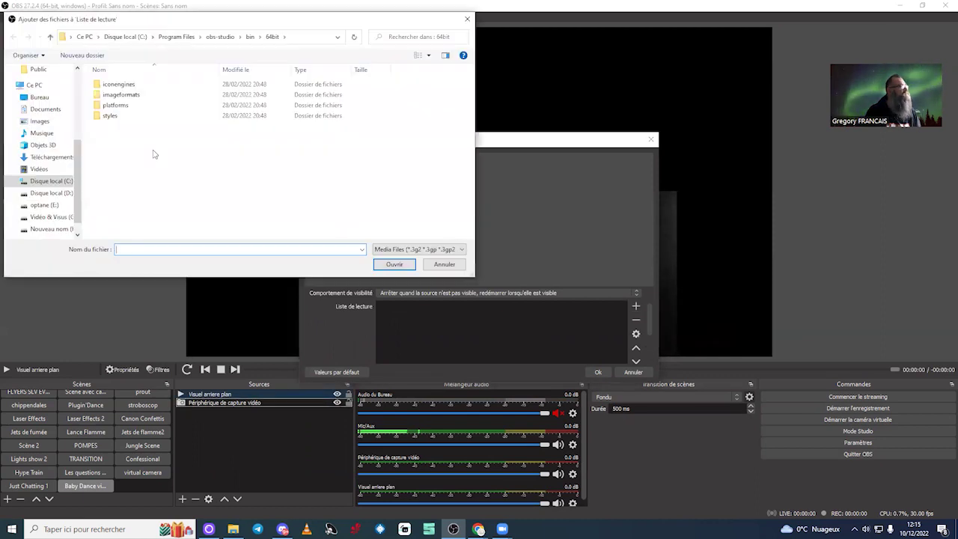
{"action": "left_click", "coordinate": [435, 263]}
{"action": "left_click", "coordinate": [637, 307]}
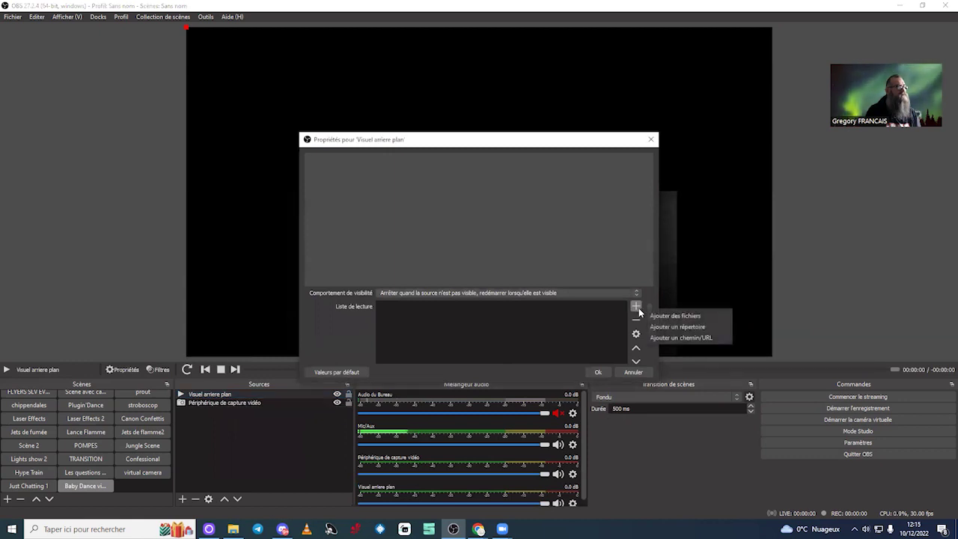
{"action": "left_click", "coordinate": [693, 329]}
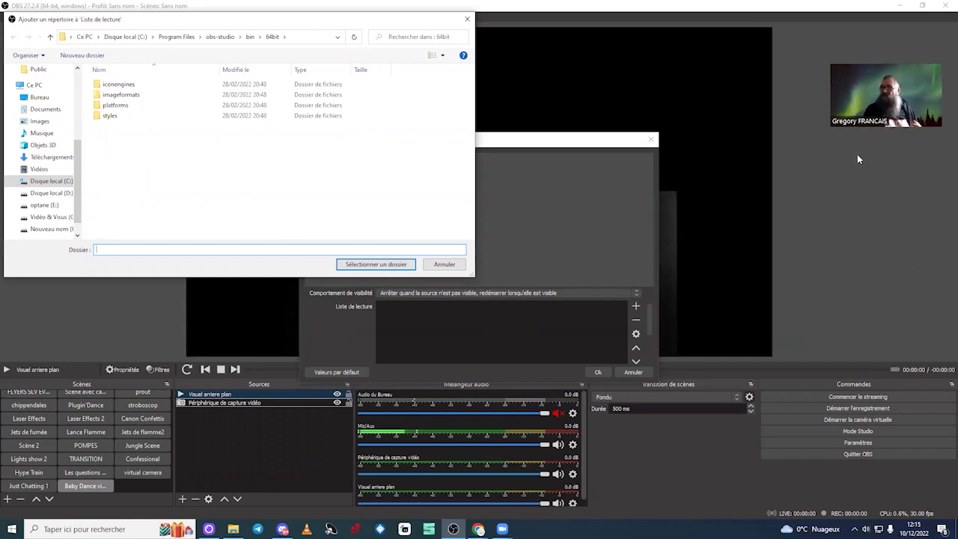
{"action": "left_click", "coordinate": [477, 528]}
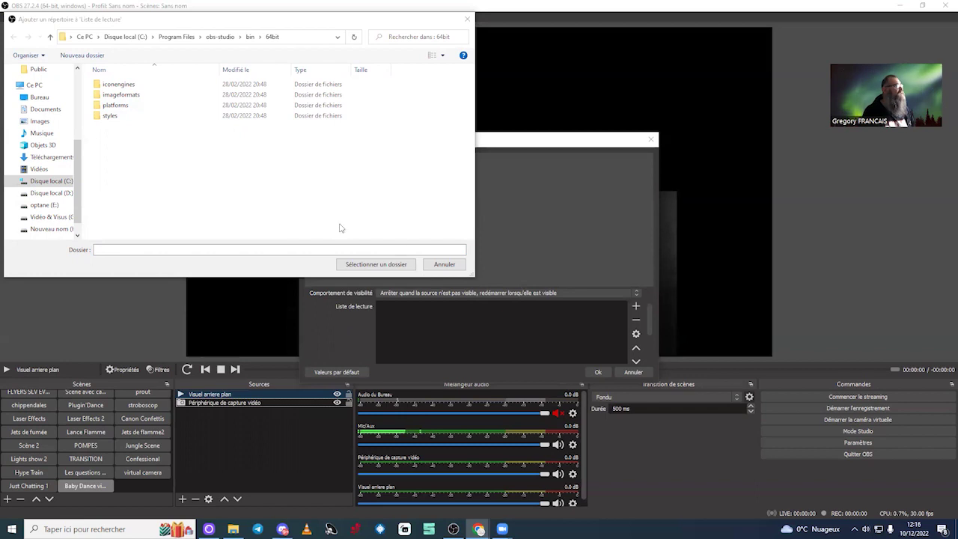
{"action": "left_click", "coordinate": [443, 265]}
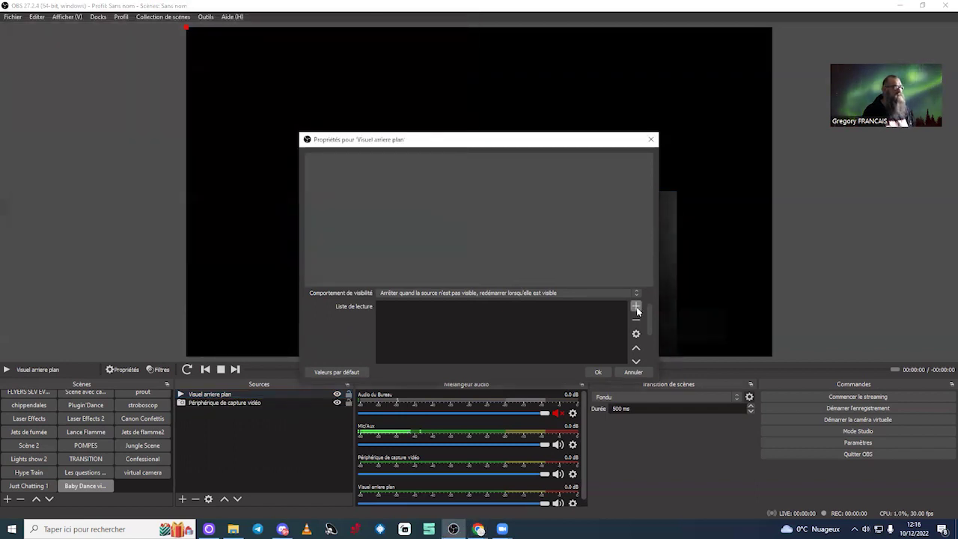
- Add the New Visuels > Géométrie directory from the Vidéo & Visus (G:) drive to the source's playlist and accept the properties
{"action": "left_click", "coordinate": [637, 309]}
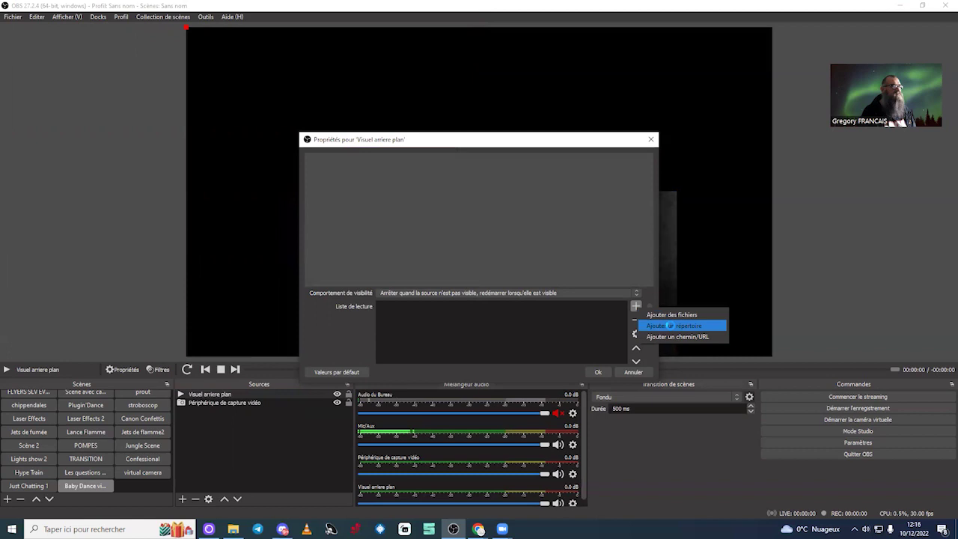
{"action": "left_click", "coordinate": [671, 325]}
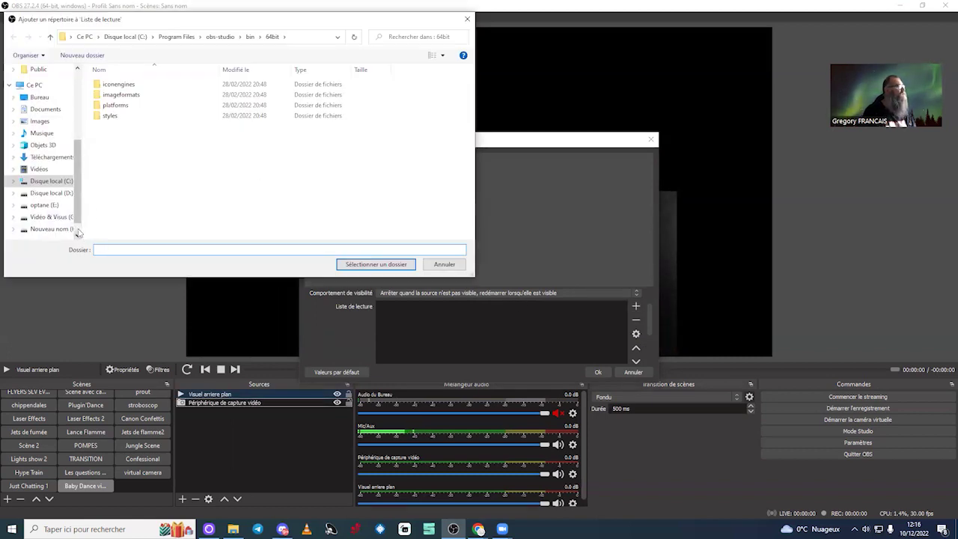
{"action": "left_click", "coordinate": [50, 217]}
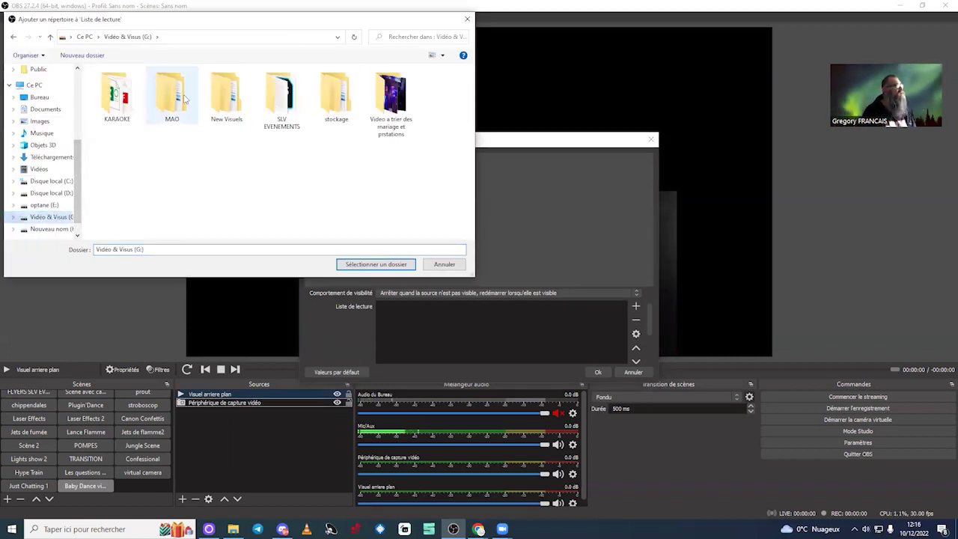
{"action": "double_click", "coordinate": [246, 106]}
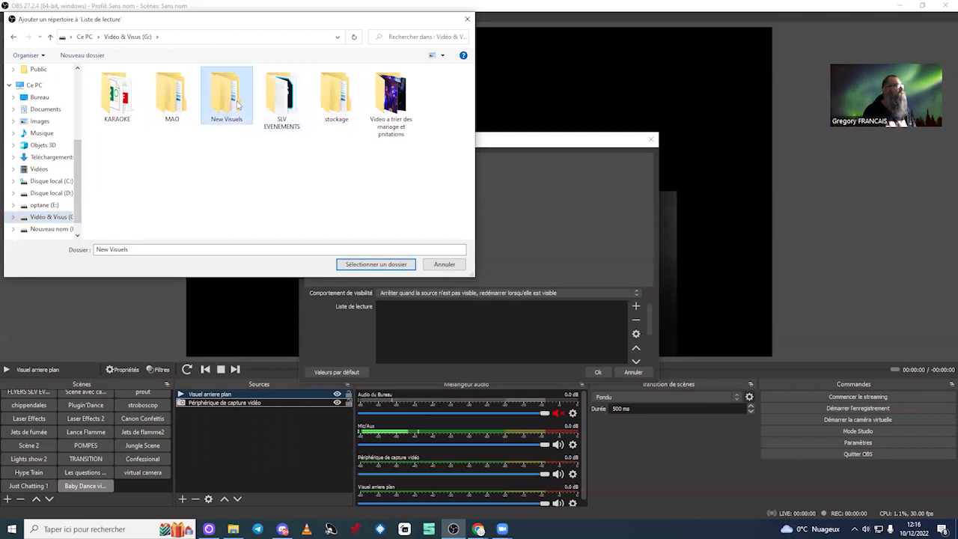
{"action": "left_click", "coordinate": [150, 211]}
{"action": "double_click", "coordinate": [149, 212]}
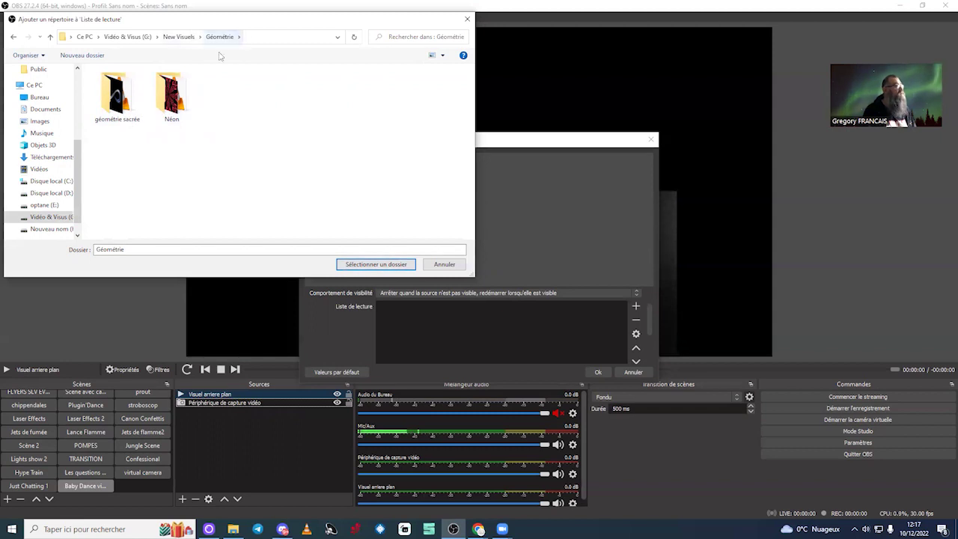
{"action": "left_click", "coordinate": [378, 268]}
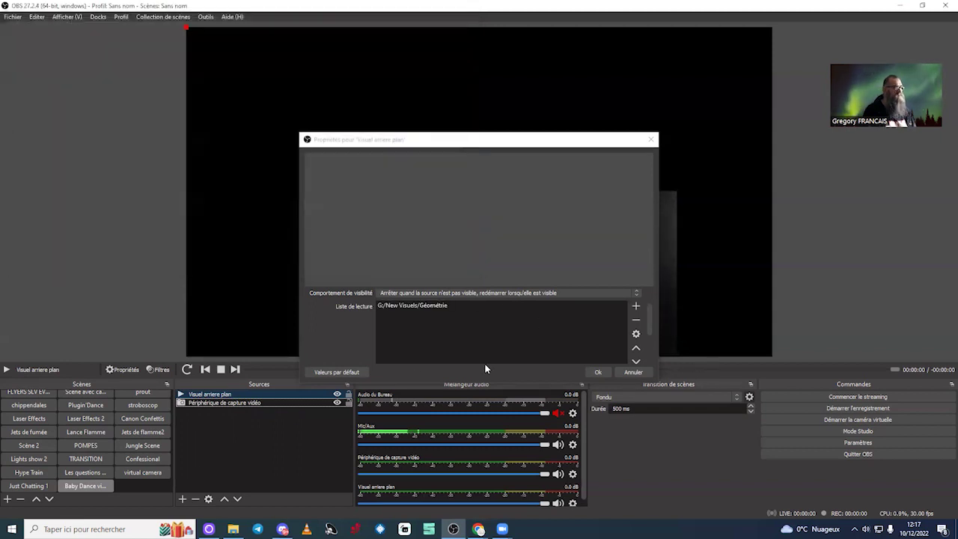
{"action": "left_click", "coordinate": [599, 372]}
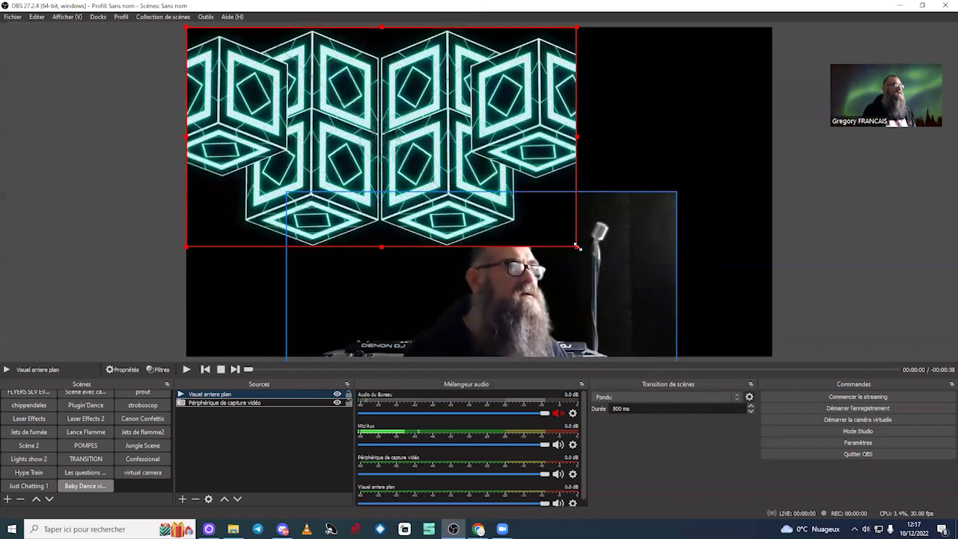
- Enlarge the Visuel arriere plan video to fill the whole canvas and place it below the webcam source in the layer order
{"action": "left_click_drag", "start_coordinate": [577, 246], "coordinate": [772, 357]}
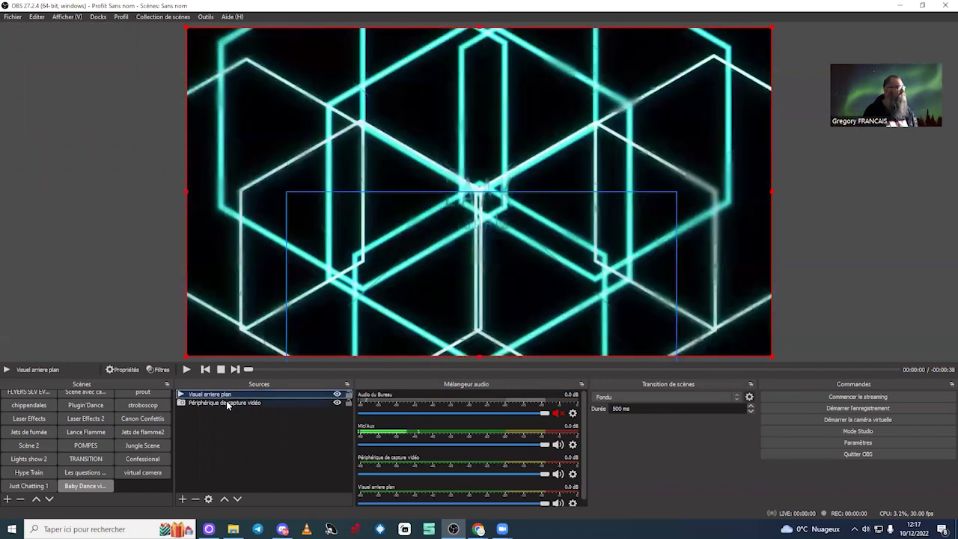
{"action": "left_click", "coordinate": [227, 402]}
{"action": "left_click", "coordinate": [238, 394]}
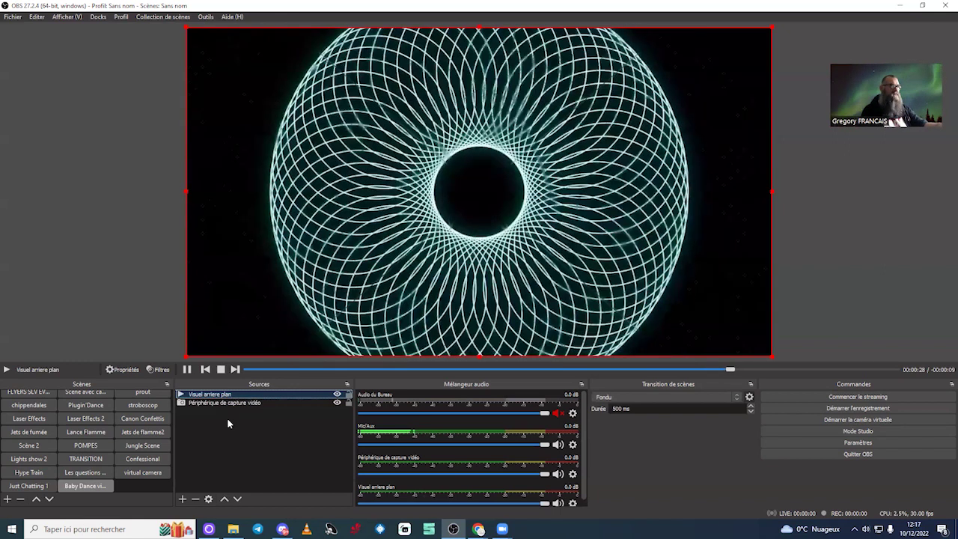
{"action": "key", "text": "ctrl+Down"}
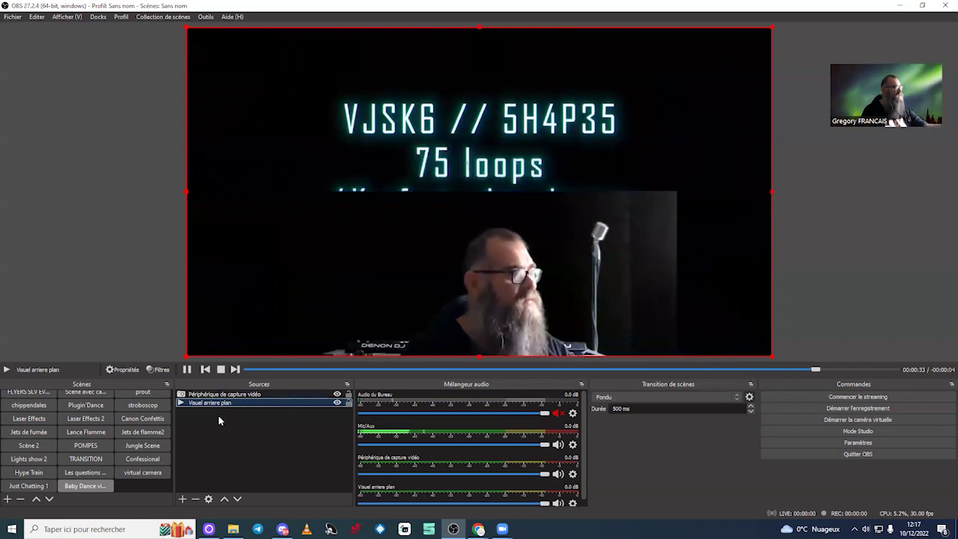
{"action": "left_click", "coordinate": [225, 499]}
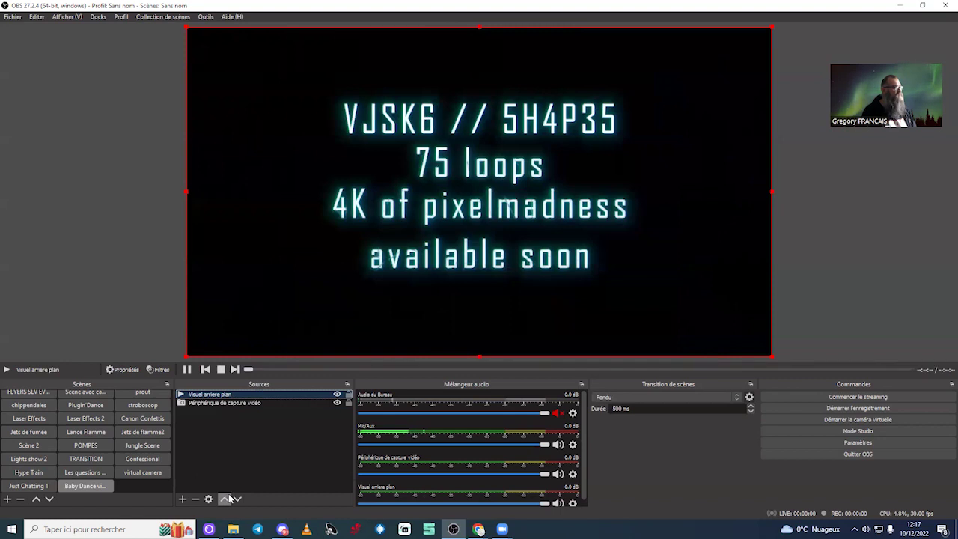
{"action": "left_click", "coordinate": [237, 500]}
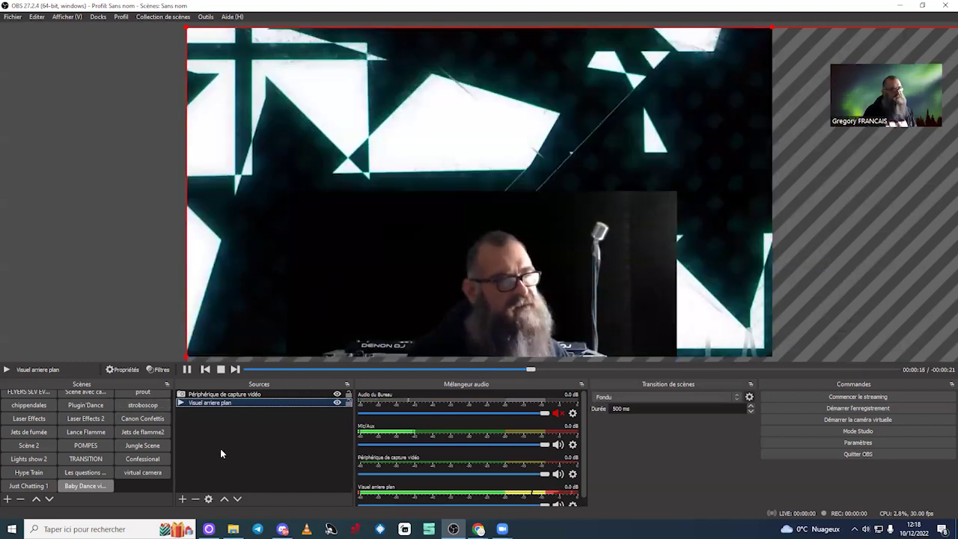
- Open the webcam source's filters, switch to Logi Capture, turn off the webcam's Code chromatique option and restore the window to a smaller size
{"action": "right_click", "coordinate": [225, 394]}
{"action": "left_click", "coordinate": [366, 323]}
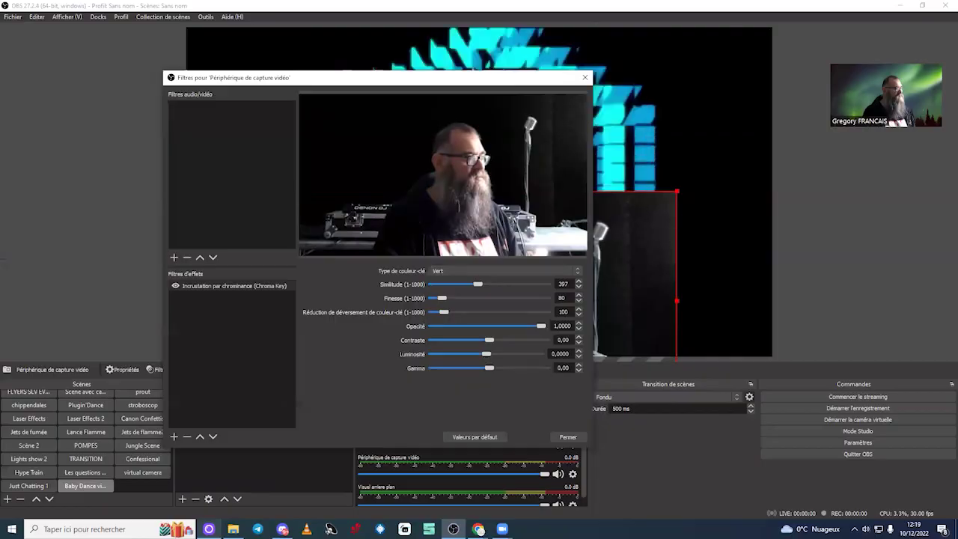
{"action": "key", "text": "alt+Tab"}
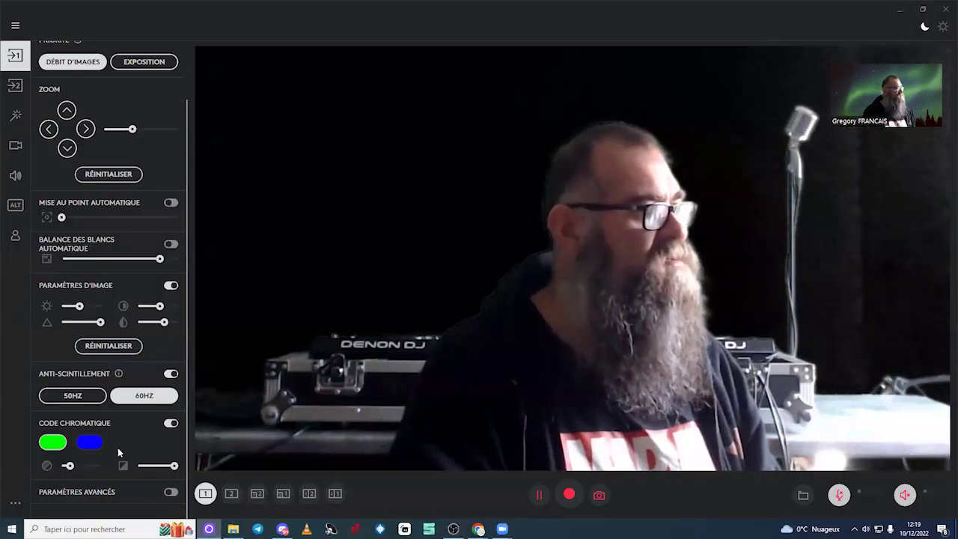
{"action": "left_click", "coordinate": [172, 424]}
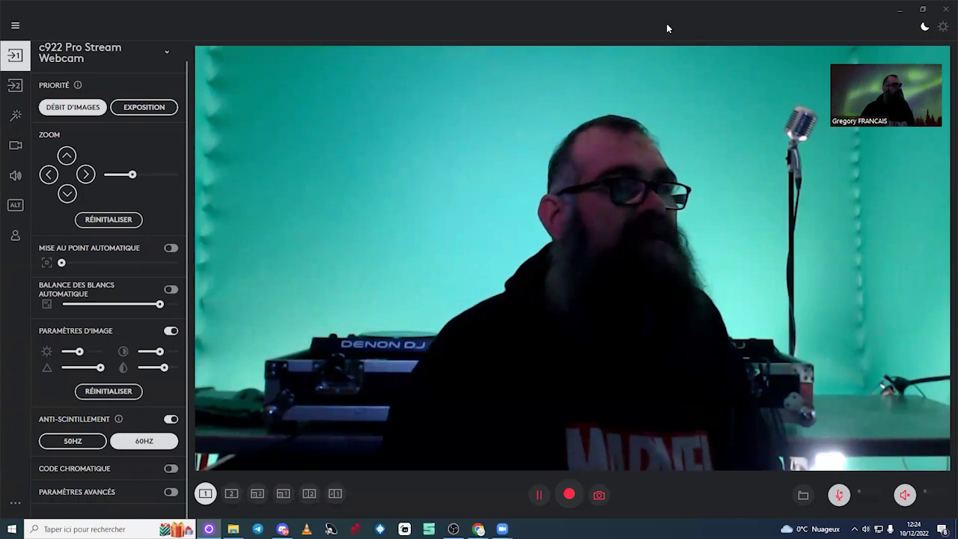
{"action": "double_click", "coordinate": [668, 28]}
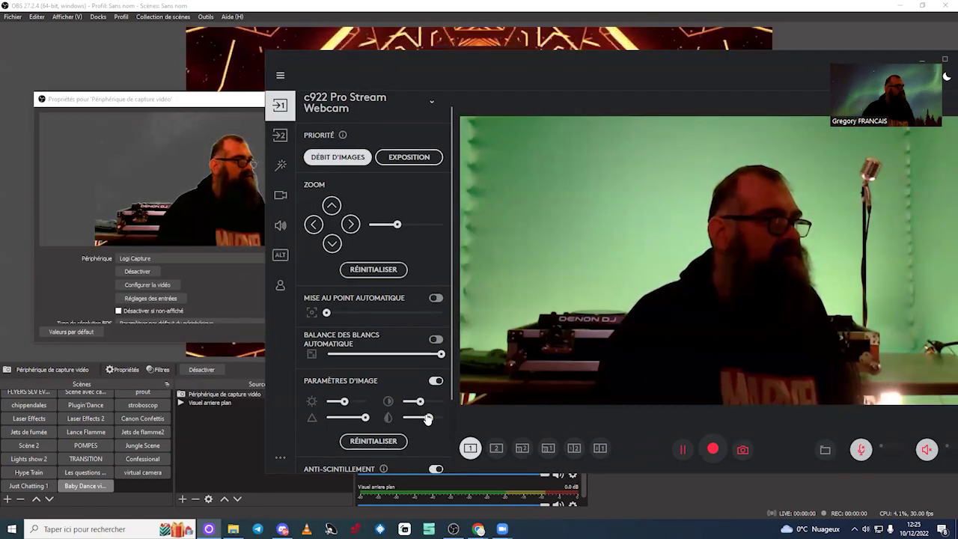
- Raise the webcam image's saturation slightly and lower its sharpness in the Logi Capture image settings
{"action": "left_click_drag", "start_coordinate": [427, 419], "coordinate": [430, 420]}
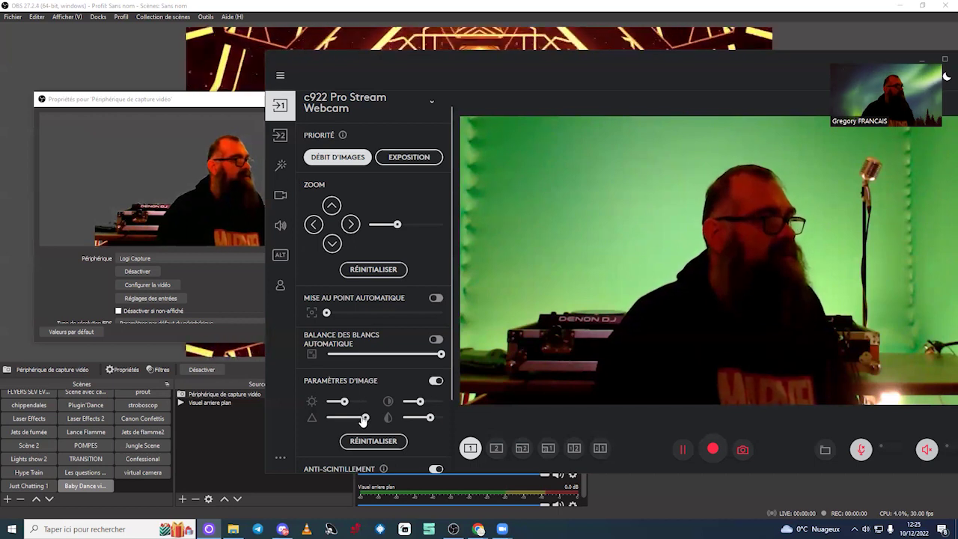
{"action": "mouse_move", "coordinate": [366, 417]}
{"action": "left_mouse_down"}
{"action": "mouse_move", "coordinate": [345, 417]}
{"action": "mouse_move", "coordinate": [358, 426]}
{"action": "left_mouse_up"}
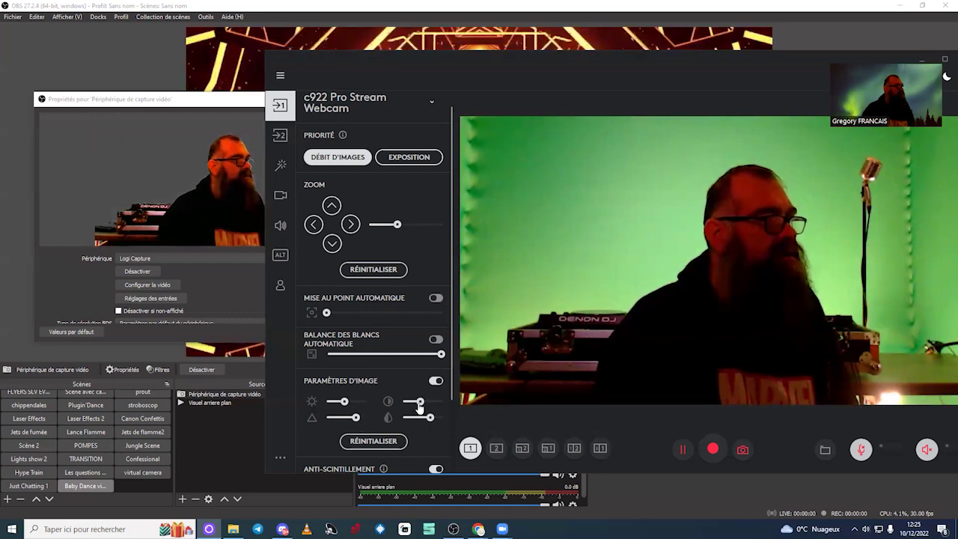
{"action": "scroll", "coordinate": [358, 425], "scroll_direction": "down", "scroll_amount": 3}
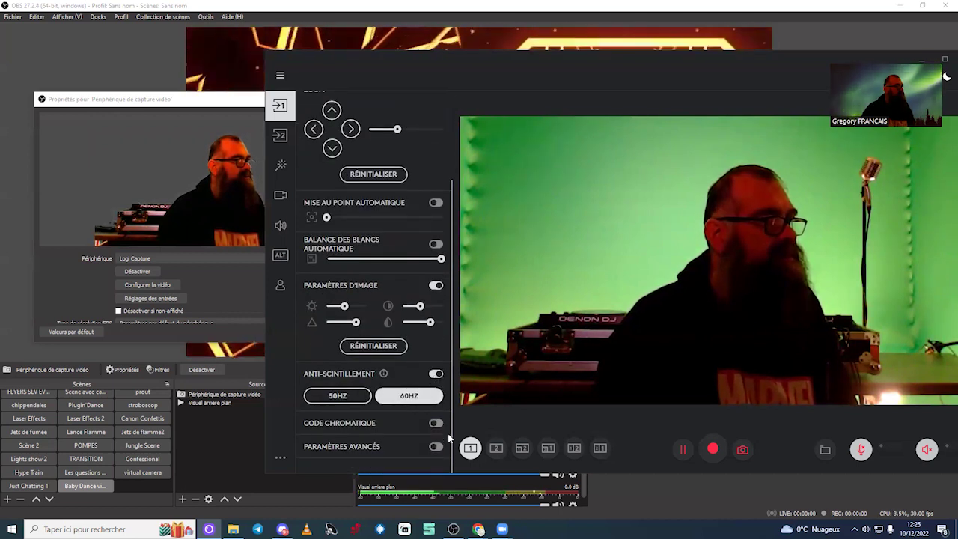
{"action": "scroll", "coordinate": [433, 203], "scroll_direction": "up", "scroll_amount": 4}
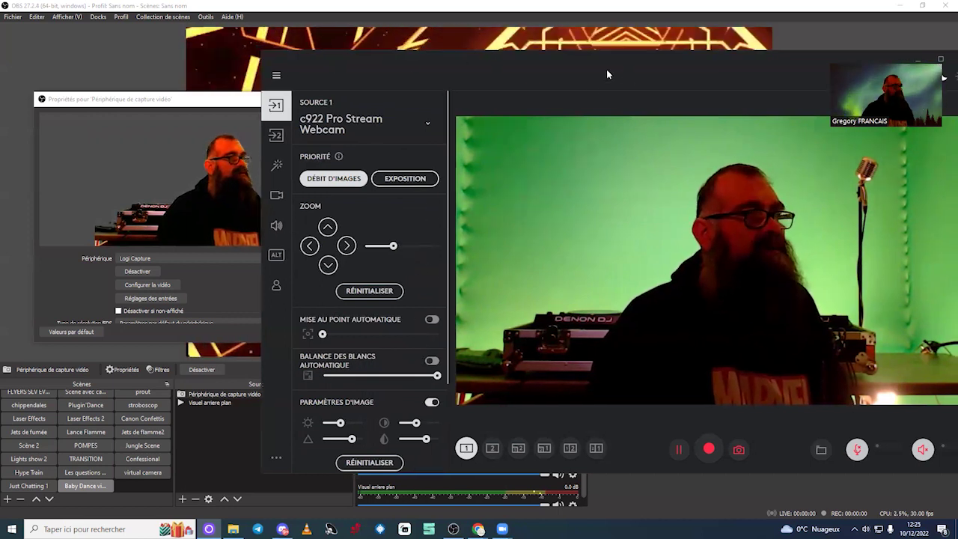
{"action": "left_click_drag", "start_coordinate": [607, 75], "coordinate": [447, 67]}
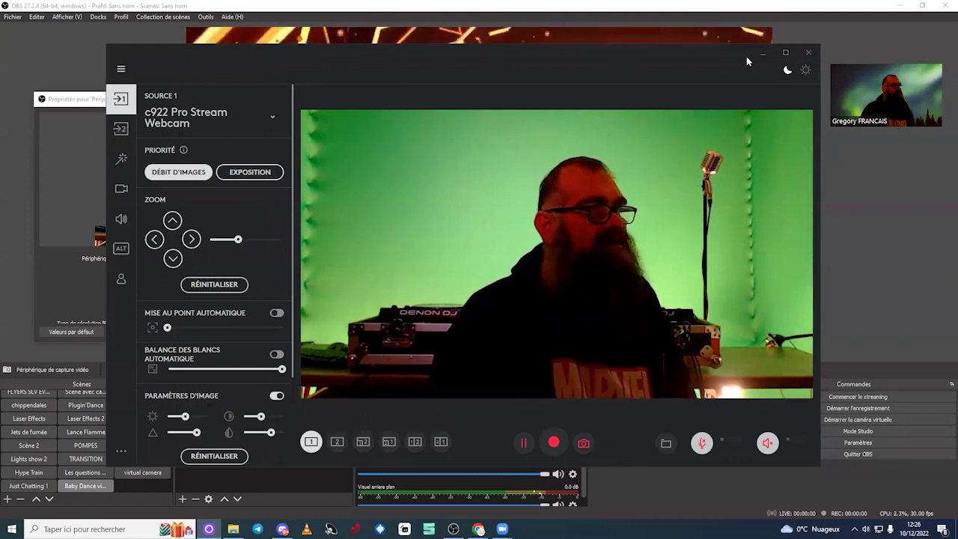
- Close Logi Capture and accept the webcam source's properties in OBS
{"action": "left_click", "coordinate": [810, 53]}
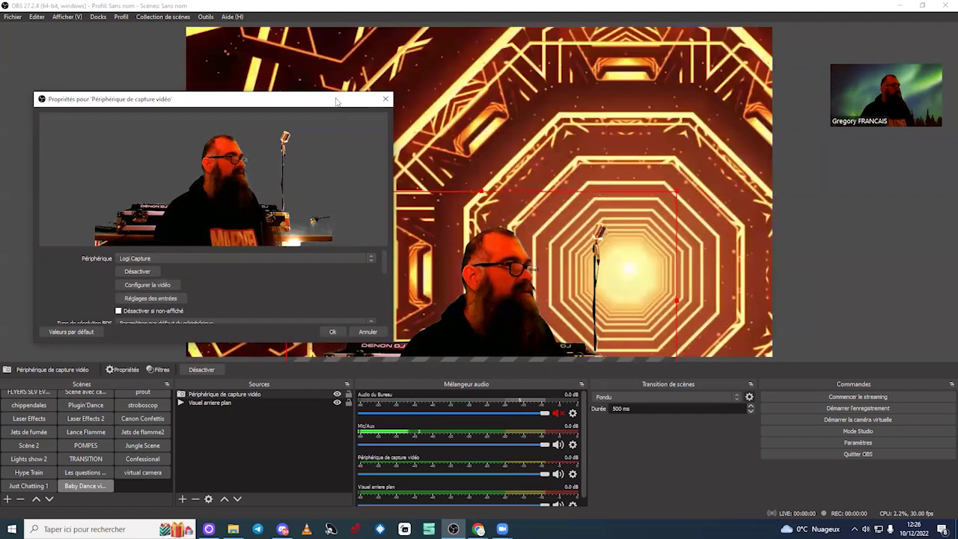
{"action": "left_click_drag", "start_coordinate": [327, 107], "coordinate": [420, 95]}
{"action": "scroll", "coordinate": [372, 285], "scroll_direction": "down", "scroll_amount": 3}
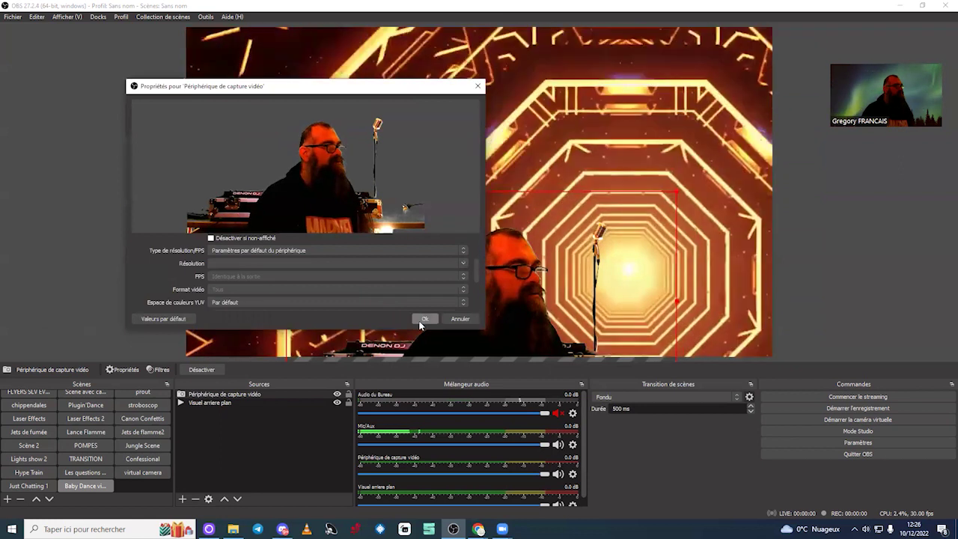
{"action": "left_click", "coordinate": [421, 320]}
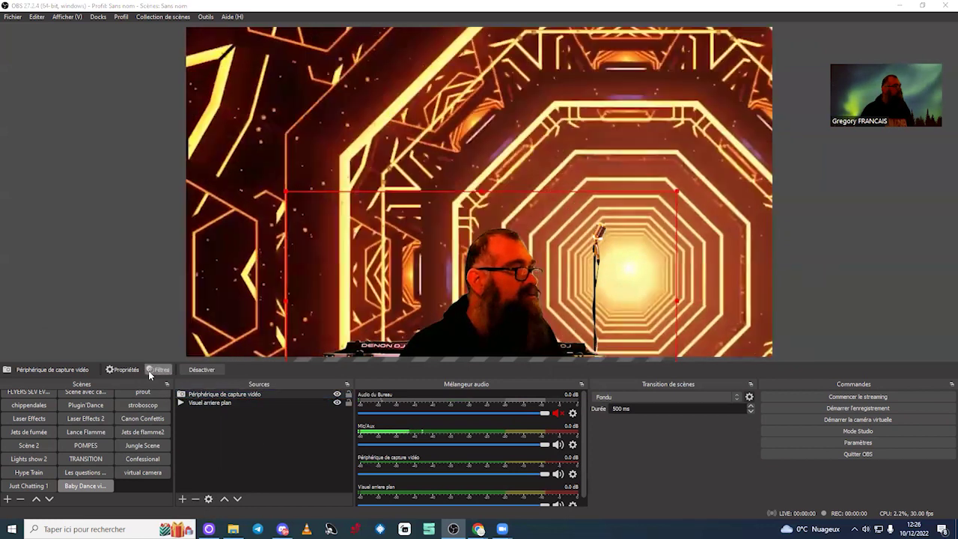
- Add a Corrections colorimétrique effect filter to the webcam source, keeping its default name
{"action": "left_click", "coordinate": [158, 369]}
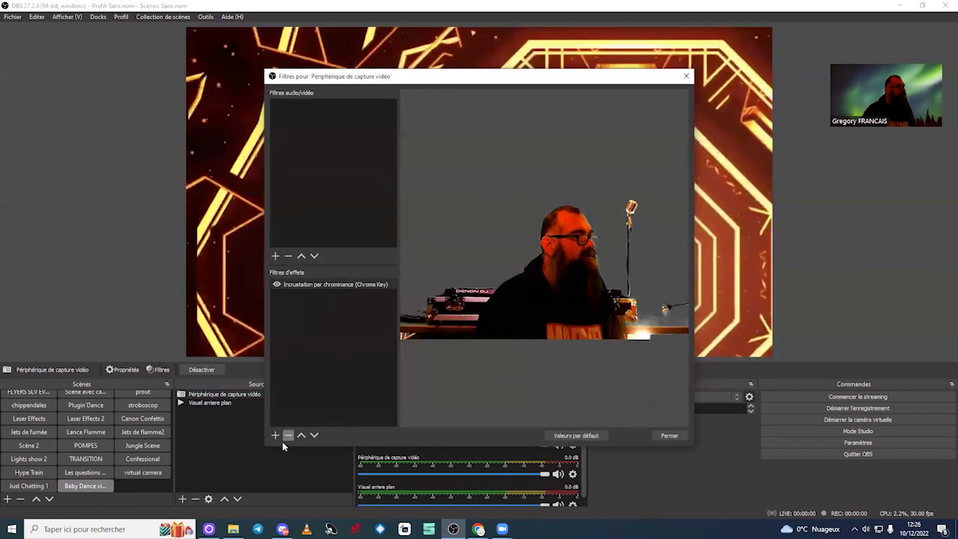
{"action": "left_click", "coordinate": [275, 435]}
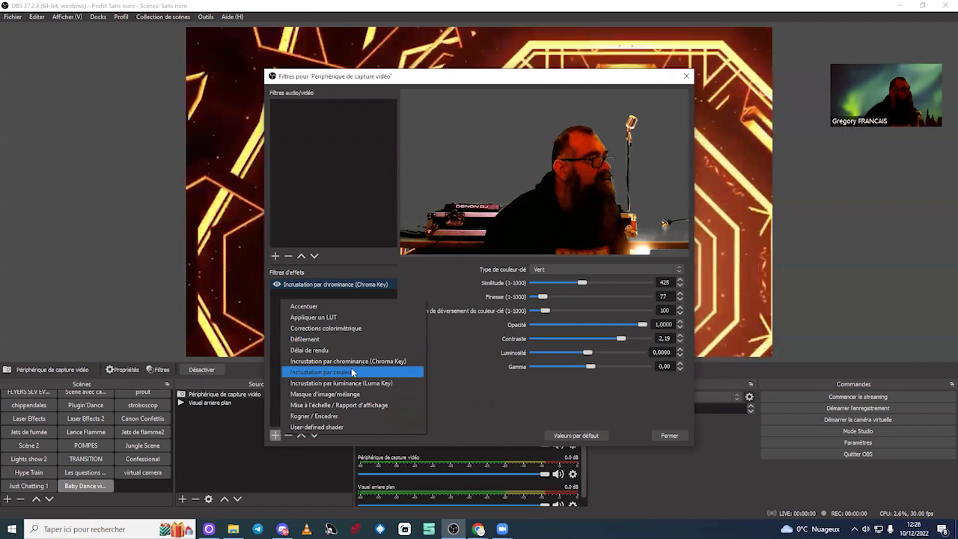
{"action": "left_click", "coordinate": [346, 328]}
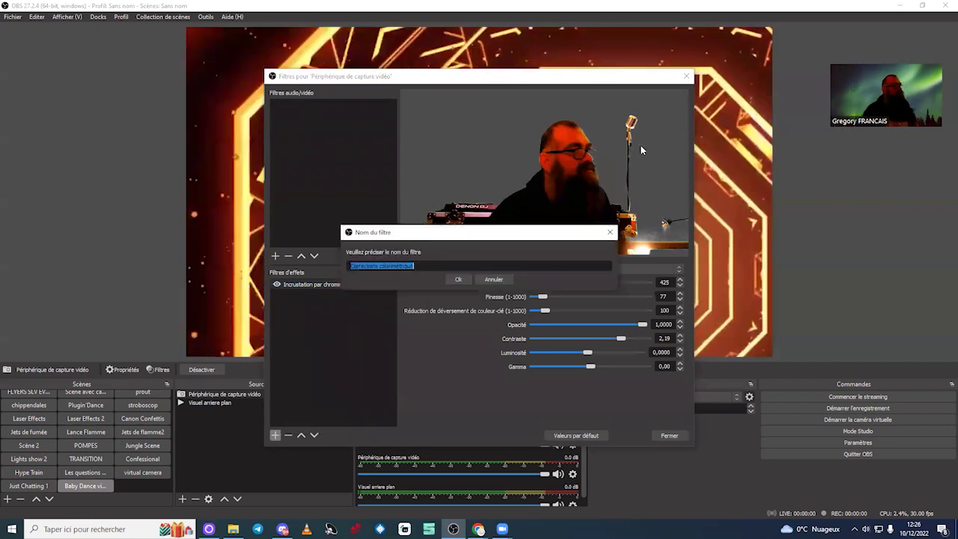
{"action": "left_click", "coordinate": [462, 279]}
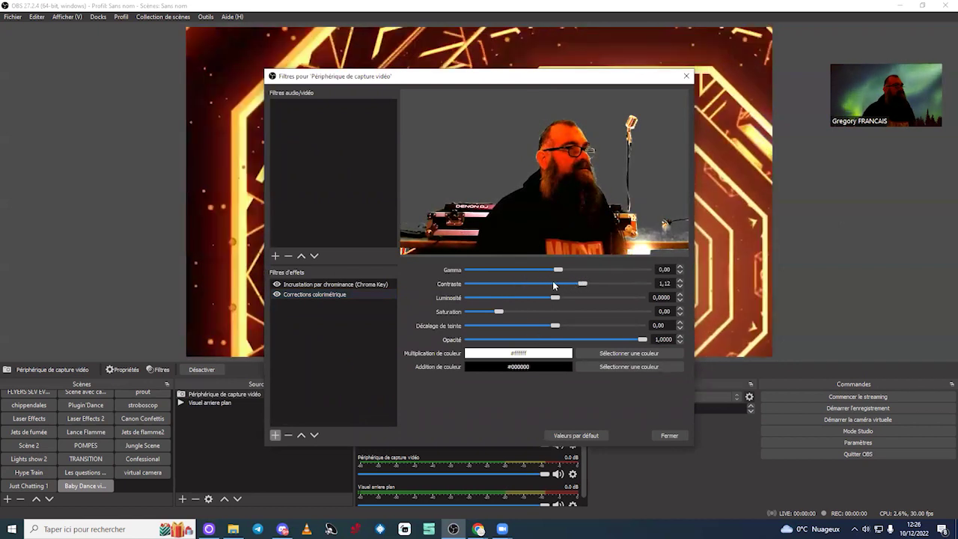
- Set the colour correction to gamma 0,03, contrast 0,01, luminosity -0,0146, saturation -0,34 and hue shift 1,57
{"action": "left_click_drag", "start_coordinate": [554, 285], "coordinate": [550, 286]}
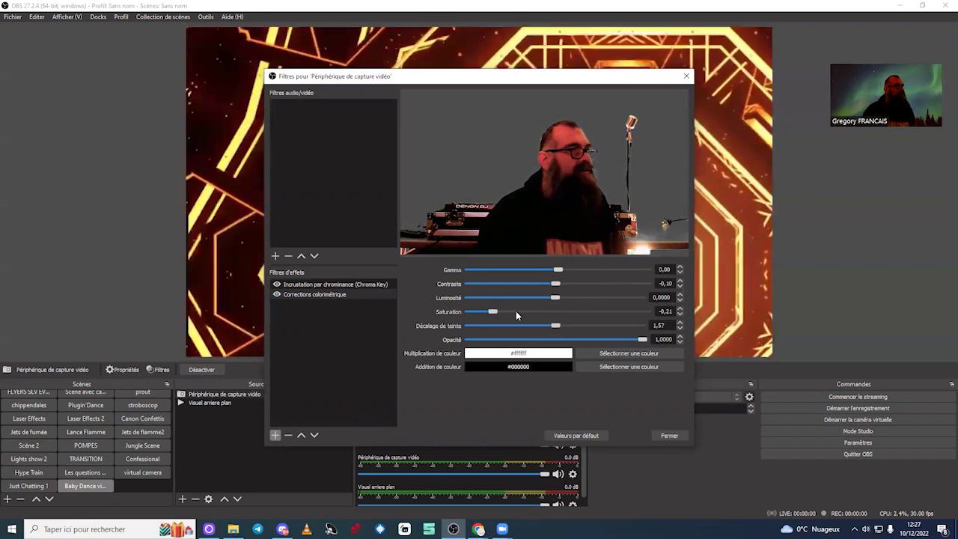
{"action": "left_click", "coordinate": [492, 314]}
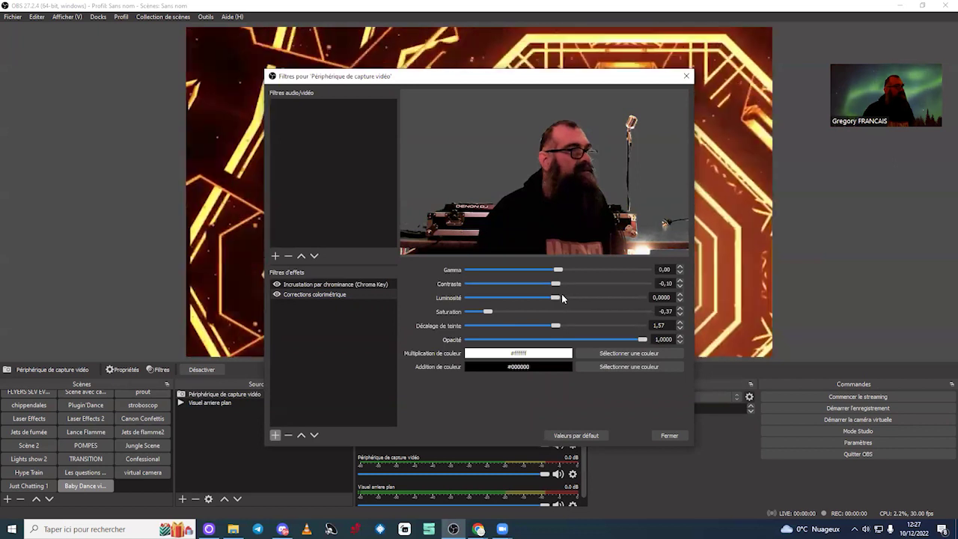
{"action": "mouse_move", "coordinate": [556, 301]}
{"action": "left_mouse_down"}
{"action": "mouse_move", "coordinate": [568, 299]}
{"action": "mouse_move", "coordinate": [545, 300]}
{"action": "mouse_move", "coordinate": [557, 302]}
{"action": "left_mouse_up"}
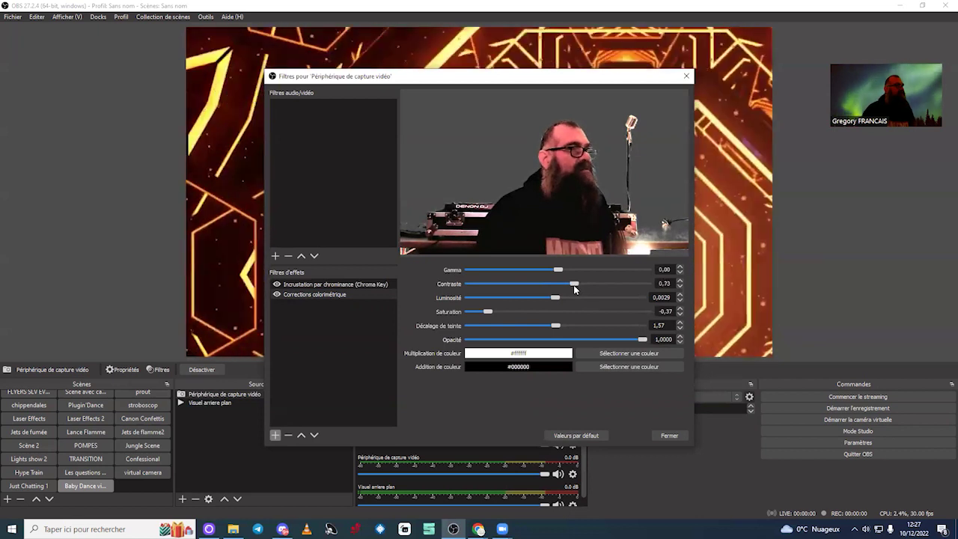
{"action": "mouse_move", "coordinate": [558, 273]}
{"action": "left_mouse_down"}
{"action": "mouse_move", "coordinate": [575, 273]}
{"action": "mouse_move", "coordinate": [542, 275]}
{"action": "mouse_move", "coordinate": [558, 276]}
{"action": "left_mouse_up"}
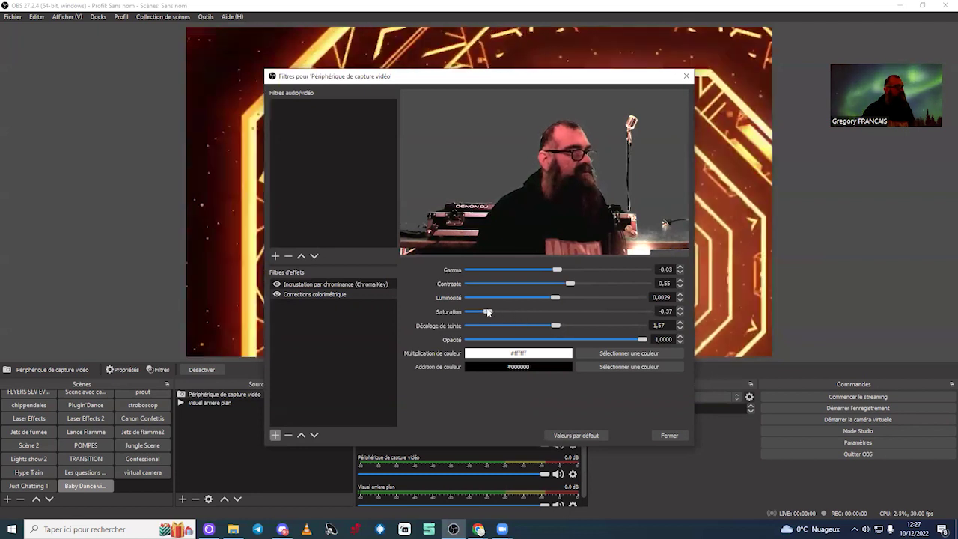
{"action": "left_click_drag", "start_coordinate": [489, 311], "coordinate": [490, 315]}
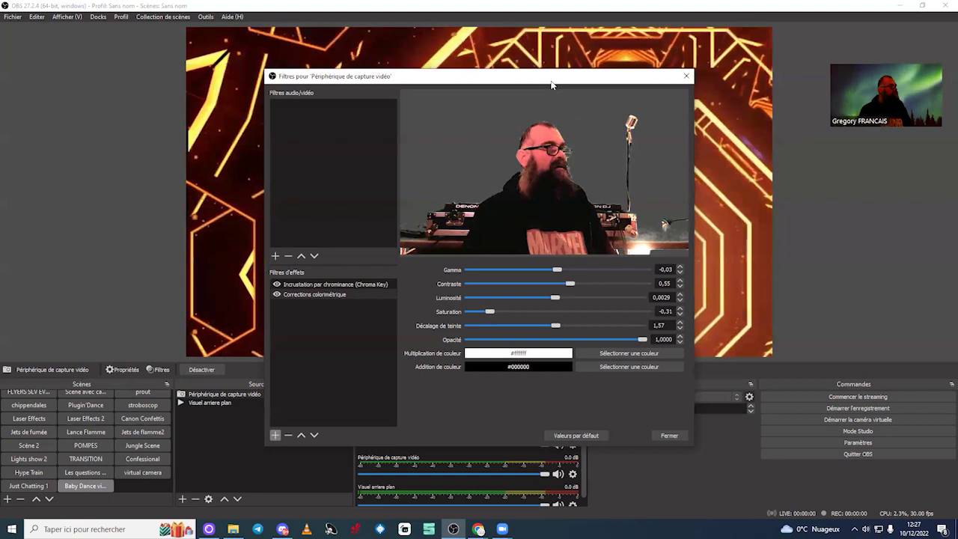
{"action": "left_click_drag", "start_coordinate": [551, 82], "coordinate": [190, 177]}
{"action": "scroll", "coordinate": [199, 379], "scroll_direction": "down", "scroll_amount": 2}
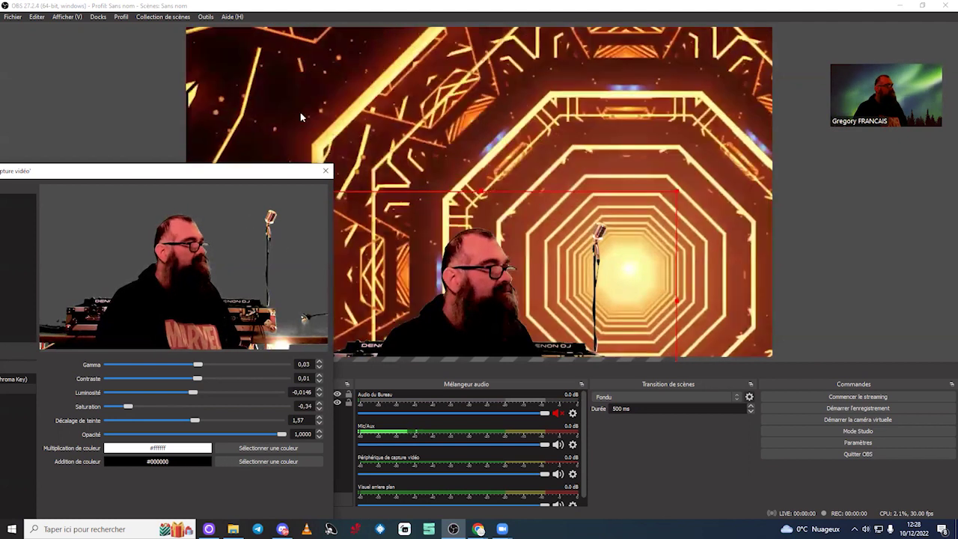
- Compare the webcam image with the colour correction filter off and on, leave it enabled, and close the filters window
{"action": "left_click_drag", "start_coordinate": [292, 171], "coordinate": [450, 113]}
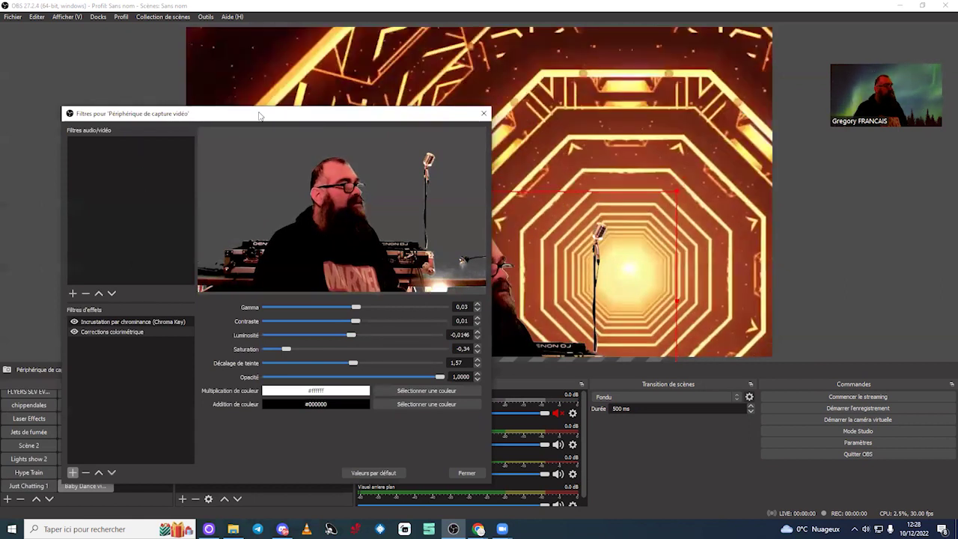
{"action": "left_click_drag", "start_coordinate": [259, 115], "coordinate": [822, 129]}
{"action": "left_click", "coordinate": [637, 345]}
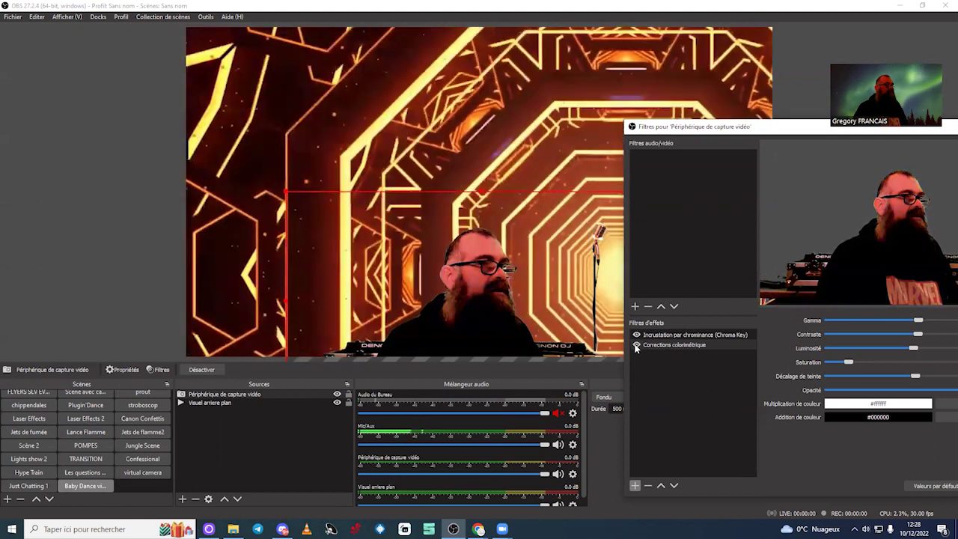
{"action": "left_click", "coordinate": [637, 345]}
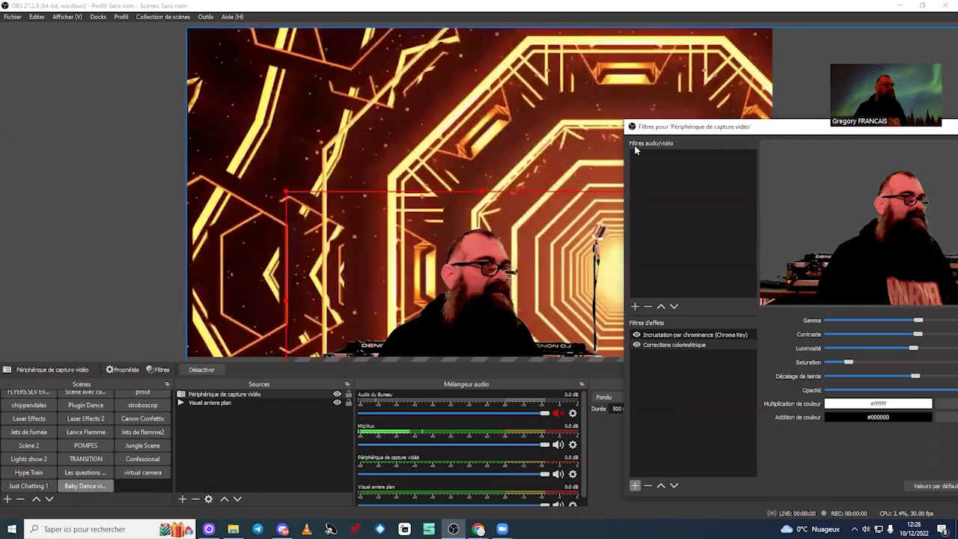
{"action": "left_click_drag", "start_coordinate": [690, 127], "coordinate": [241, 129]}
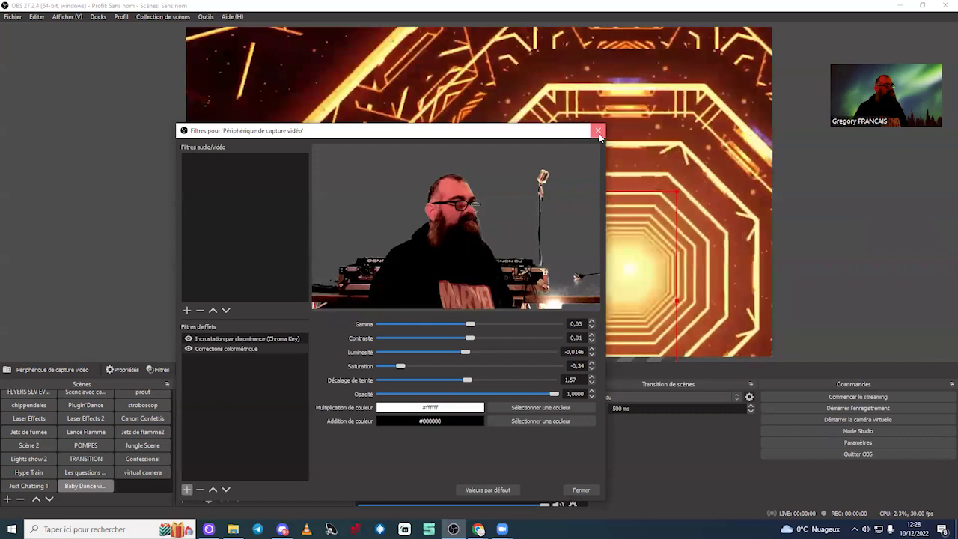
{"action": "left_click", "coordinate": [599, 131]}
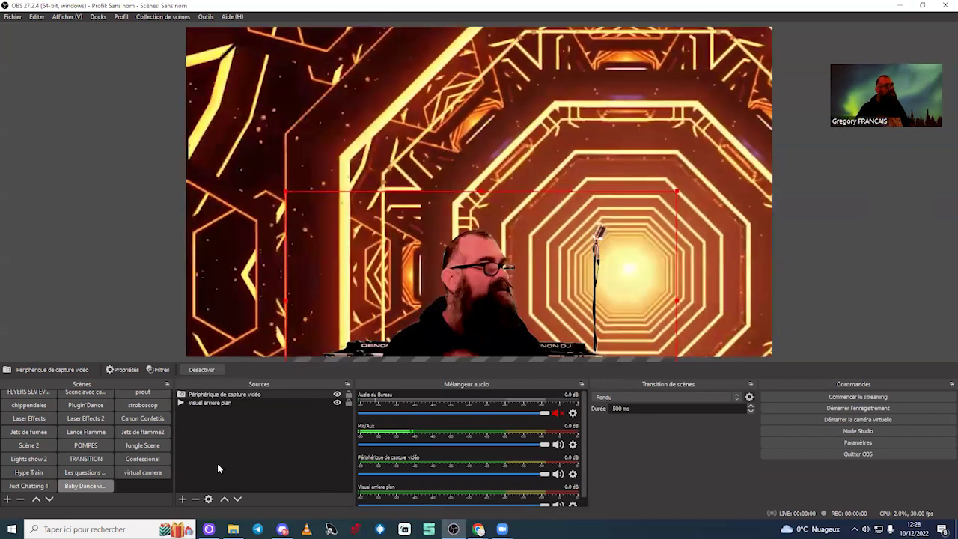
- Resize the Visuel arriere plan video to fit the canvas exactly, with its edges aligned to the canvas borders
{"action": "left_click", "coordinate": [206, 403]}
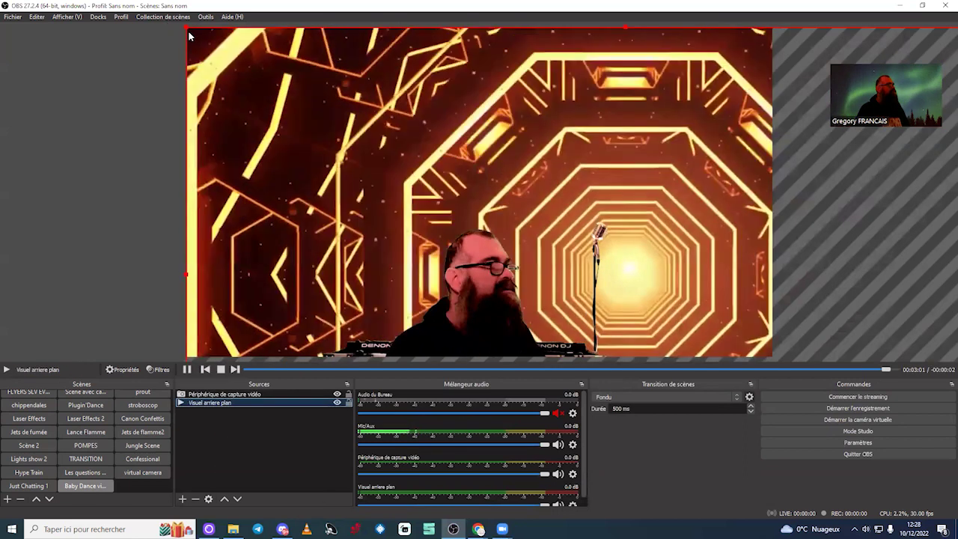
{"action": "left_click_drag", "start_coordinate": [189, 36], "coordinate": [435, 87]}
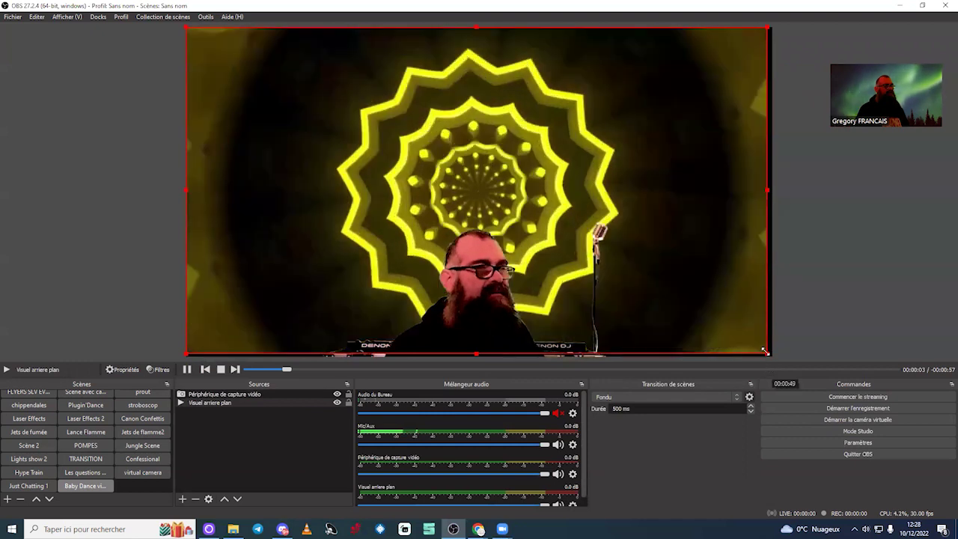
{"action": "left_click_drag", "start_coordinate": [766, 351], "coordinate": [770, 354]}
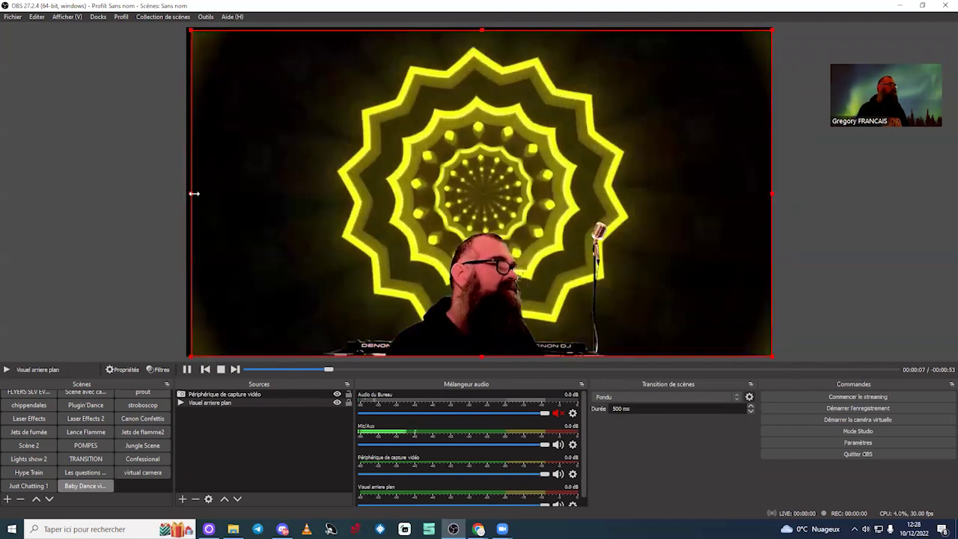
{"action": "left_click_drag", "start_coordinate": [194, 194], "coordinate": [188, 193]}
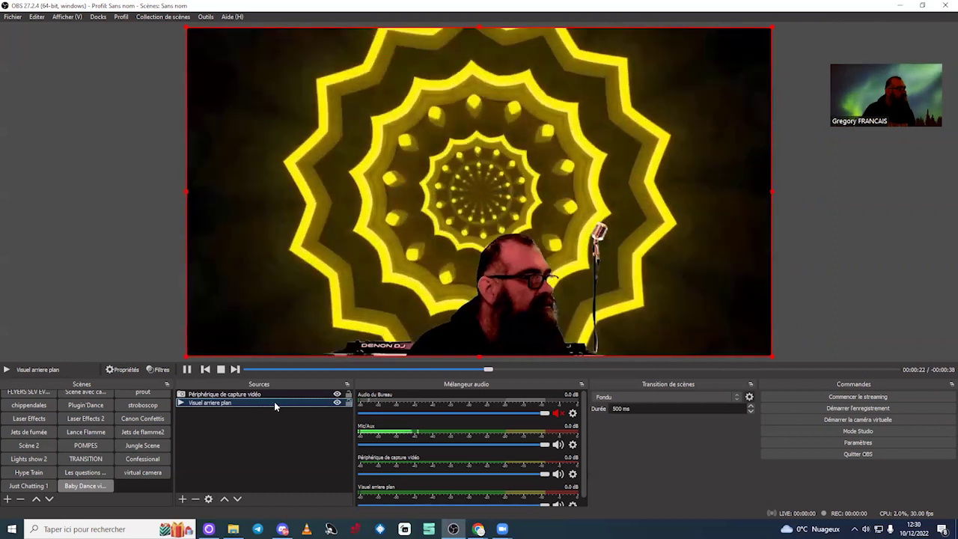
- Open the Visuel arriere plan properties and remove the G:/New Visuels/Géométrie folder from the playlist
{"action": "double_click", "coordinate": [274, 401]}
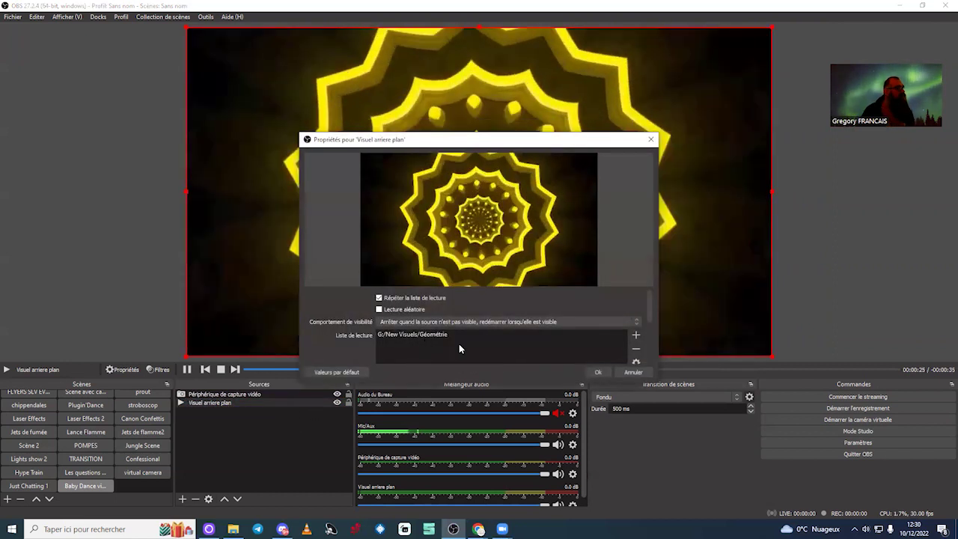
{"action": "left_click", "coordinate": [432, 334]}
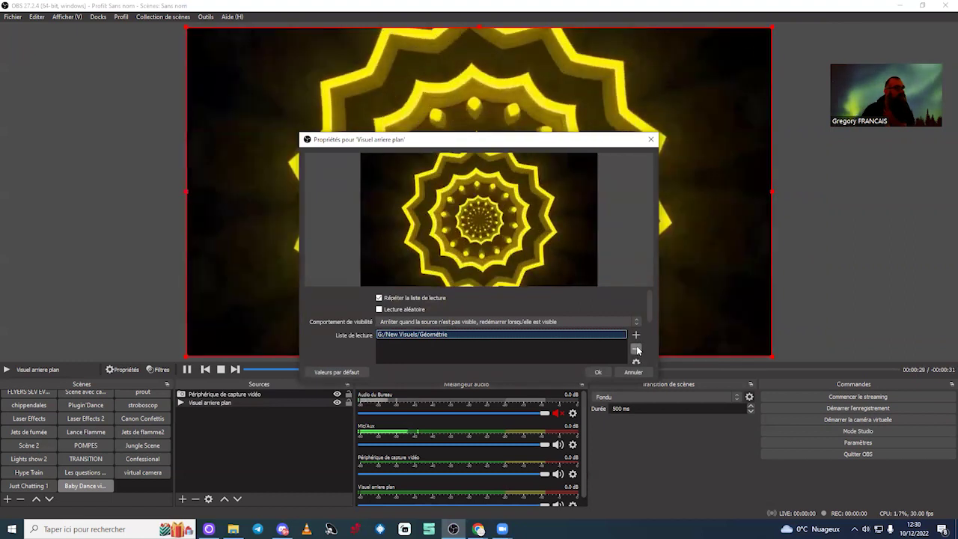
{"action": "left_click", "coordinate": [638, 350]}
{"action": "left_click", "coordinate": [637, 338]}
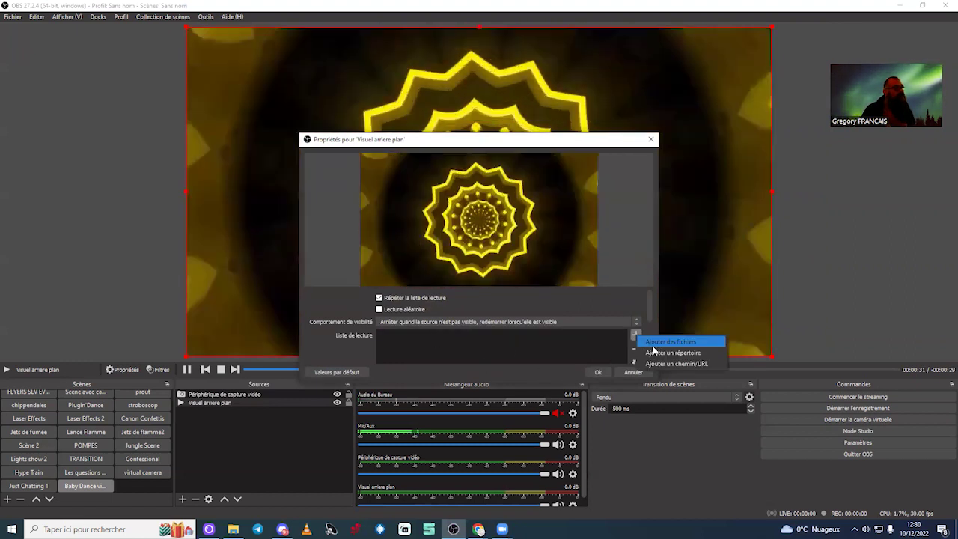
{"action": "left_click", "coordinate": [662, 349]}
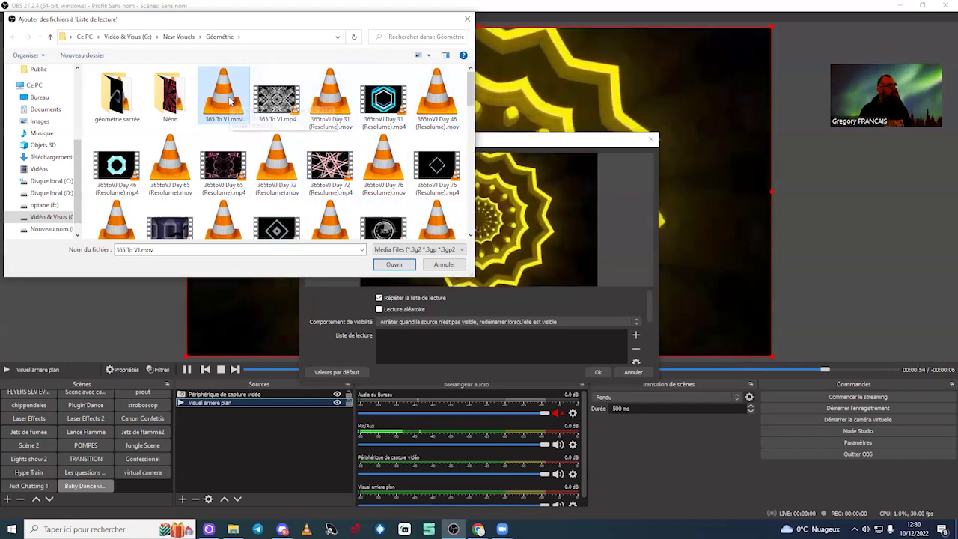
{"action": "left_click_drag", "start_coordinate": [225, 99], "coordinate": [516, 347]}
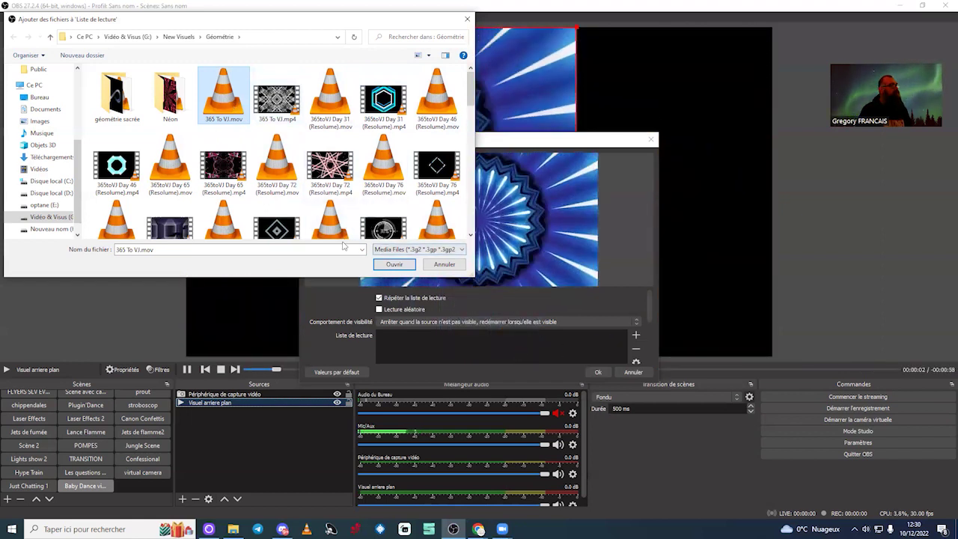
{"action": "key", "text": "Escape"}
- Add 365 To VJ.mov from the Géométrie folder to the playlist and enlarge the background video to fill the canvas
{"action": "left_click", "coordinate": [635, 336]}
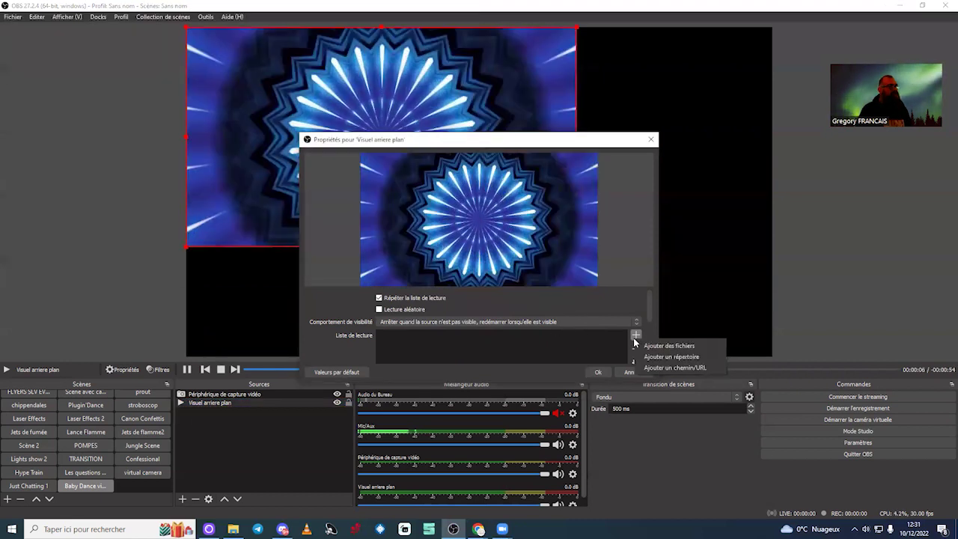
{"action": "left_click", "coordinate": [672, 344]}
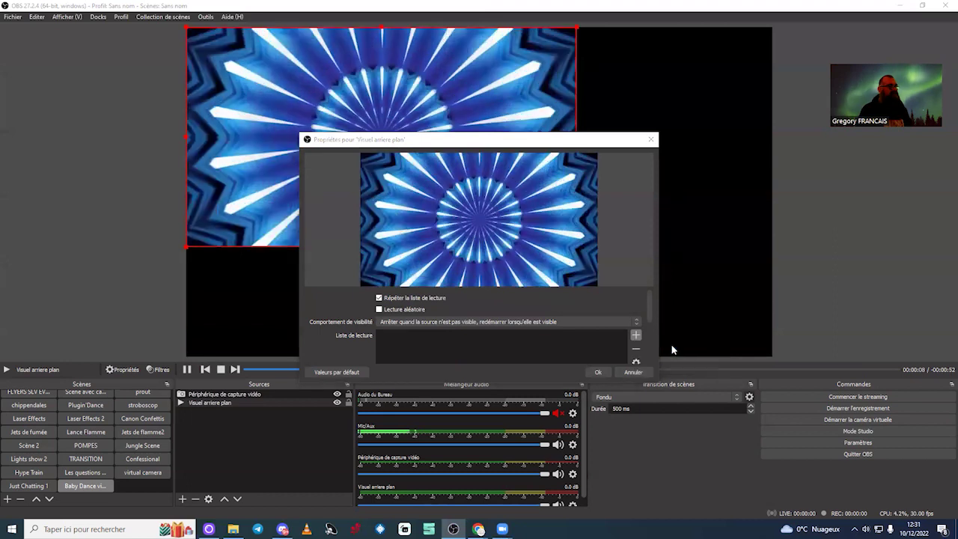
{"action": "left_click", "coordinate": [221, 90]}
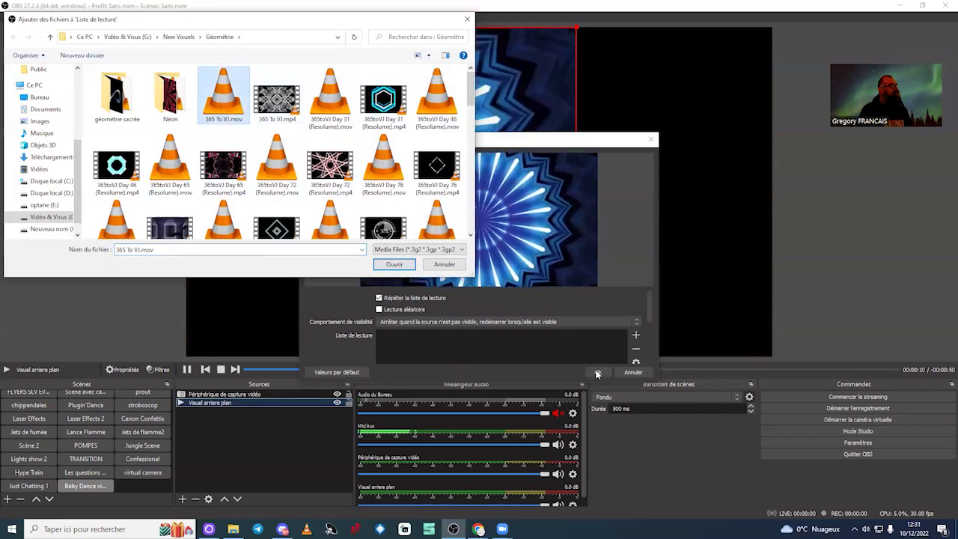
{"action": "left_click", "coordinate": [395, 265]}
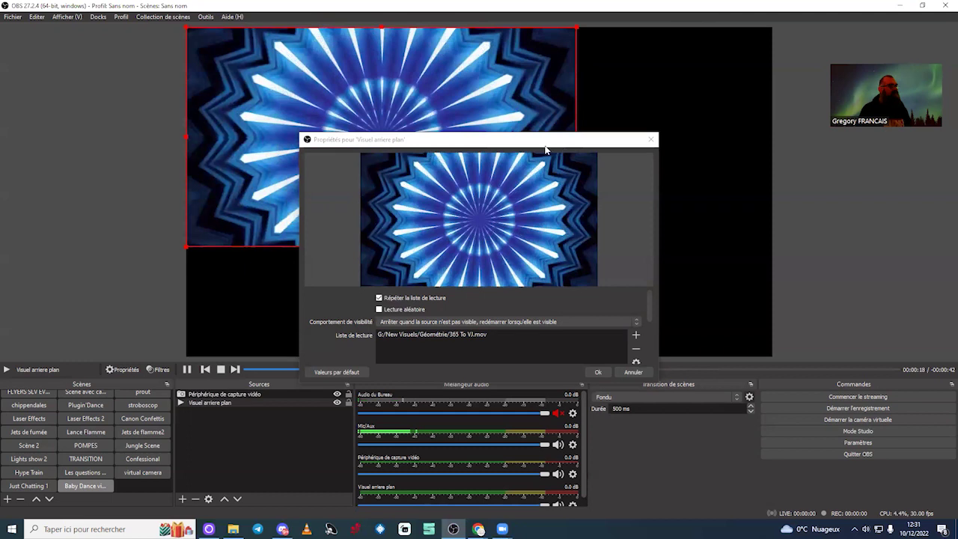
{"action": "left_click_drag", "start_coordinate": [479, 139], "coordinate": [261, 171]}
{"action": "left_click_drag", "start_coordinate": [581, 256], "coordinate": [738, 358]}
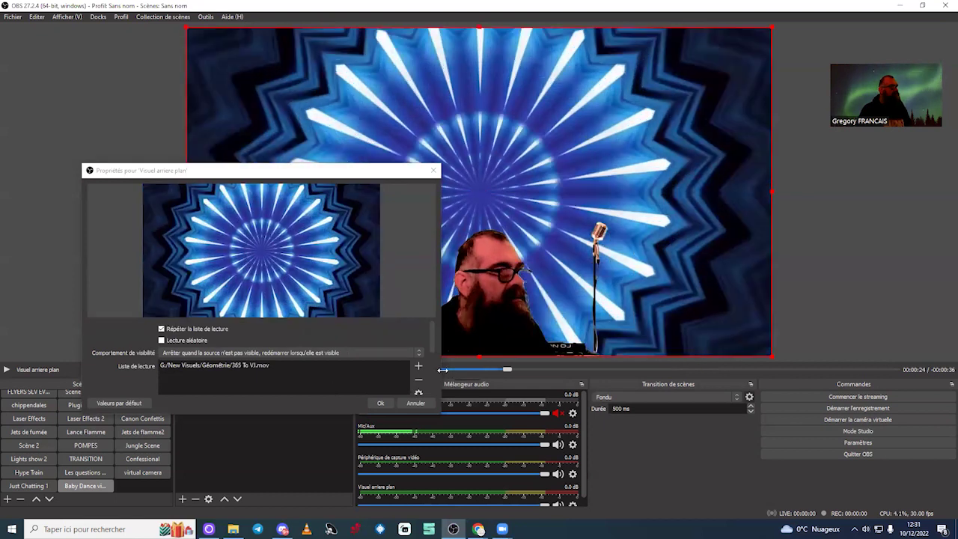
- Add 365toVJ Day 31 (Resolume).mov and 365toVJ Day 46 (Resolume).mov to the Visuel arriere plan playlist
{"action": "left_click", "coordinate": [418, 370]}
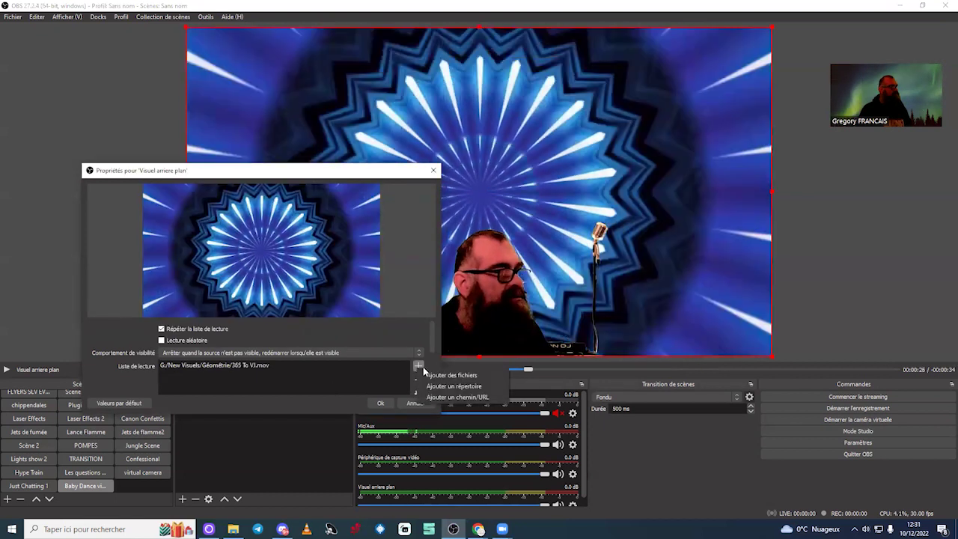
{"action": "left_click", "coordinate": [433, 375]}
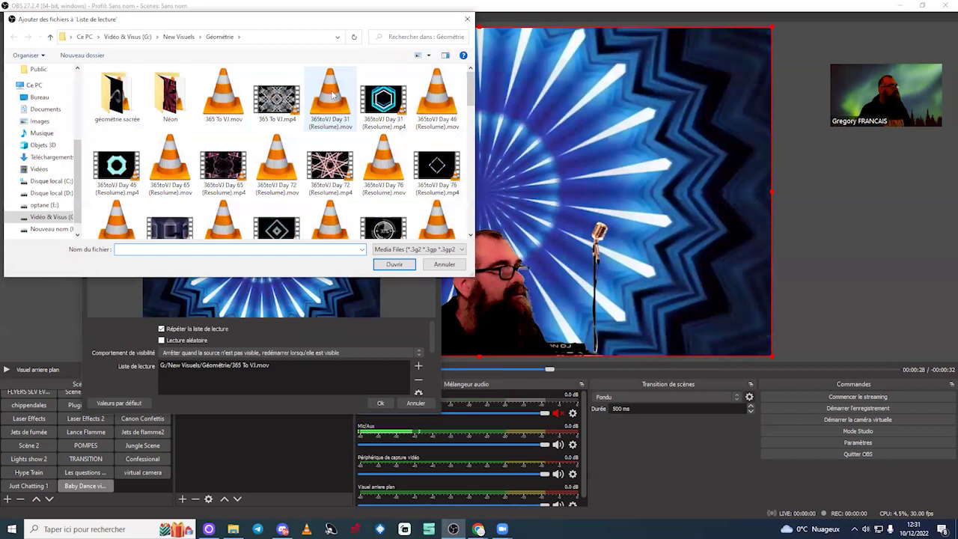
{"action": "left_click", "coordinate": [331, 95]}
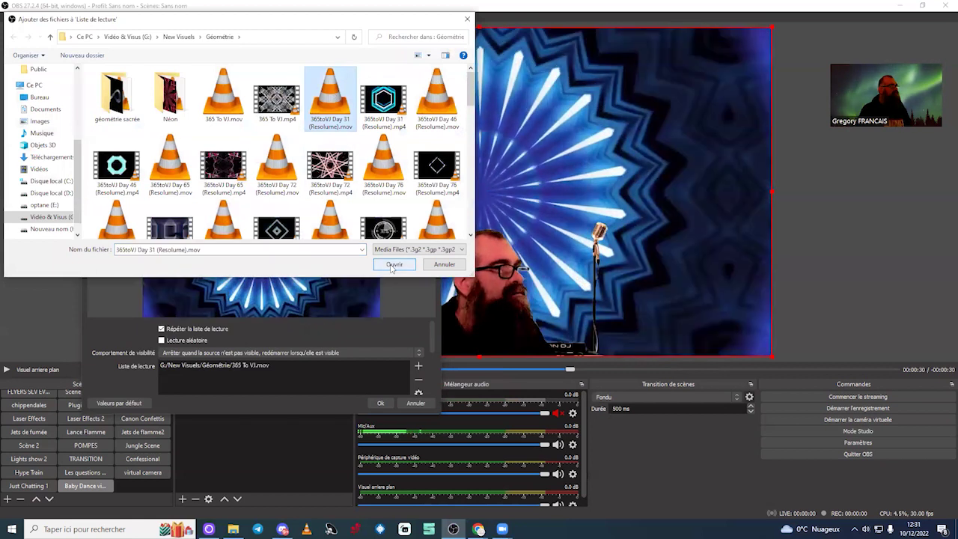
{"action": "left_click", "coordinate": [391, 265]}
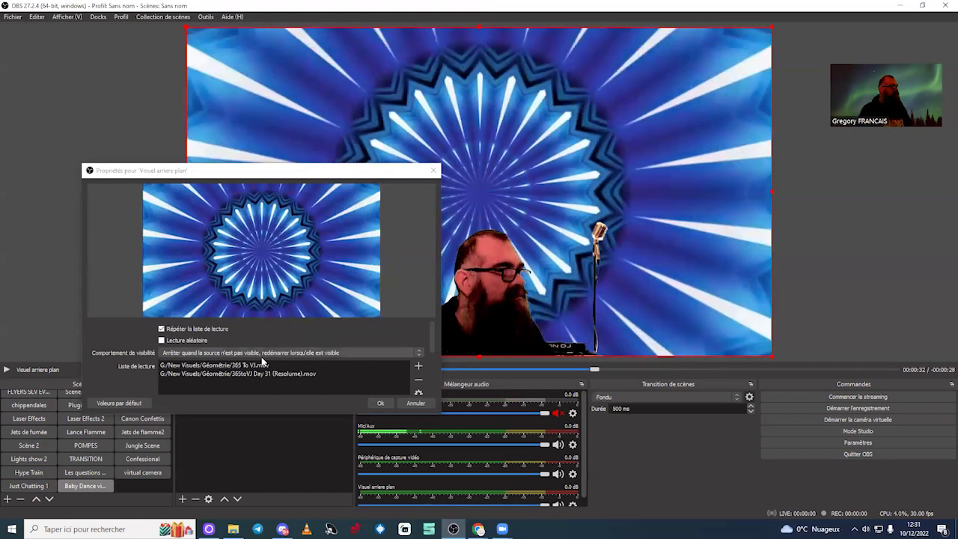
{"action": "left_click", "coordinate": [275, 374]}
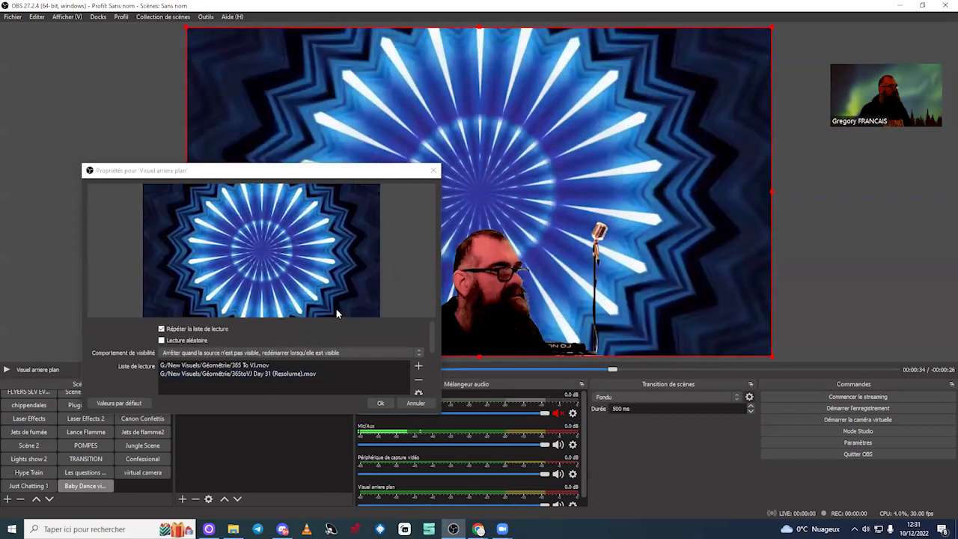
{"action": "left_click", "coordinate": [419, 366]}
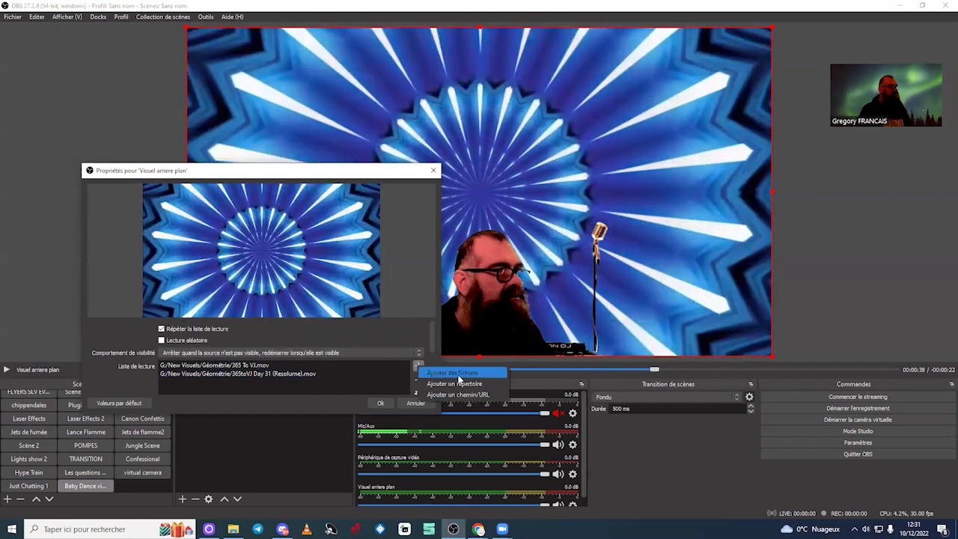
{"action": "left_click", "coordinate": [458, 373]}
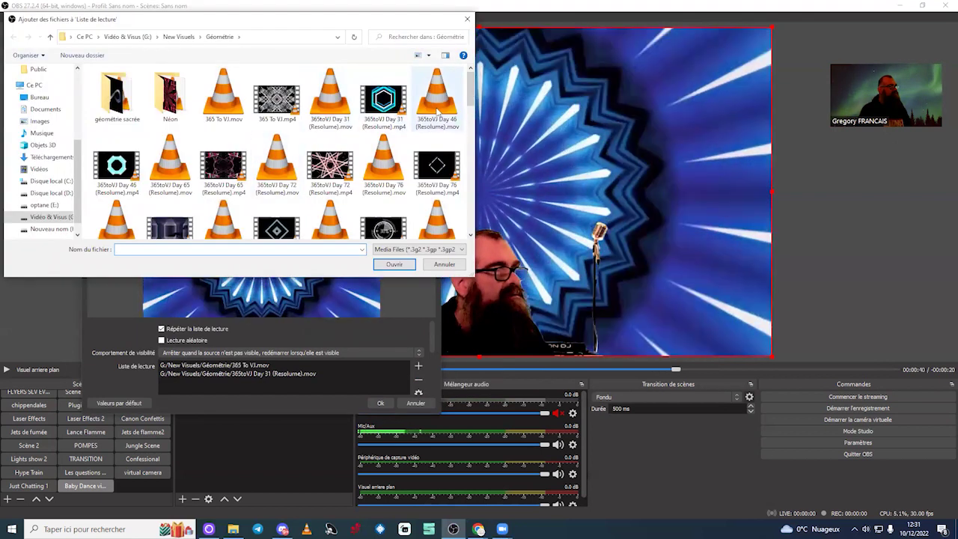
{"action": "left_click", "coordinate": [395, 264]}
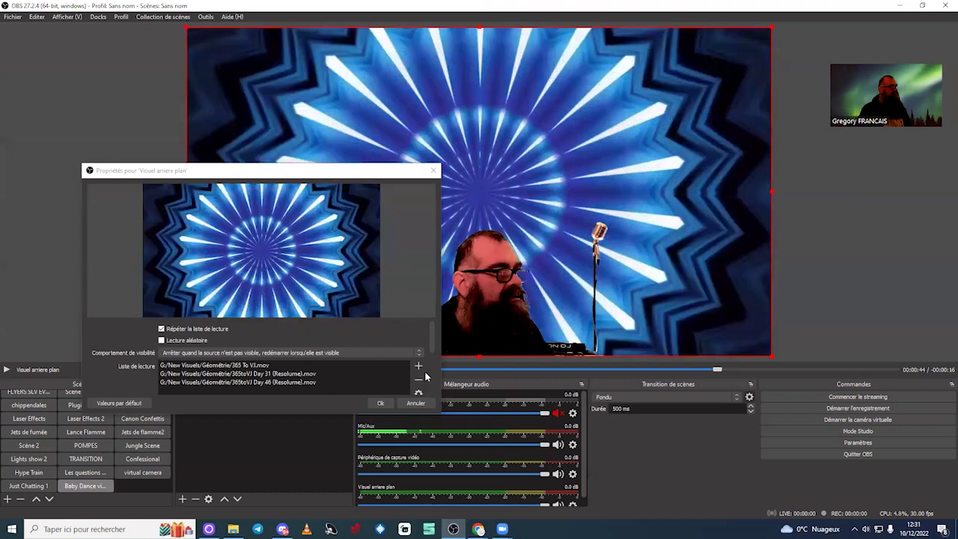
- Add Abstract Tunnel DJ Light Effect1.mov to the playlist and accept the Visuel arriere plan properties
{"action": "left_click", "coordinate": [419, 366]}
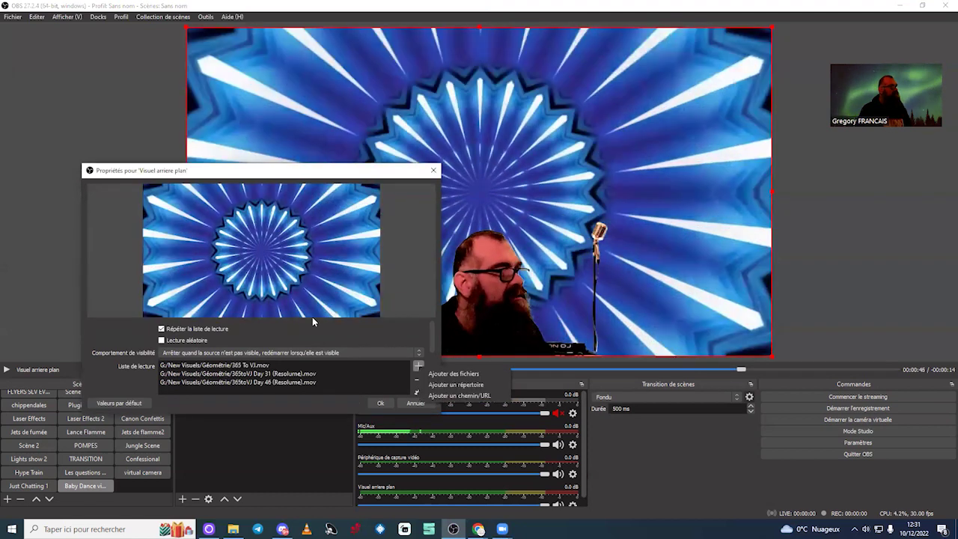
{"action": "left_click", "coordinate": [447, 374]}
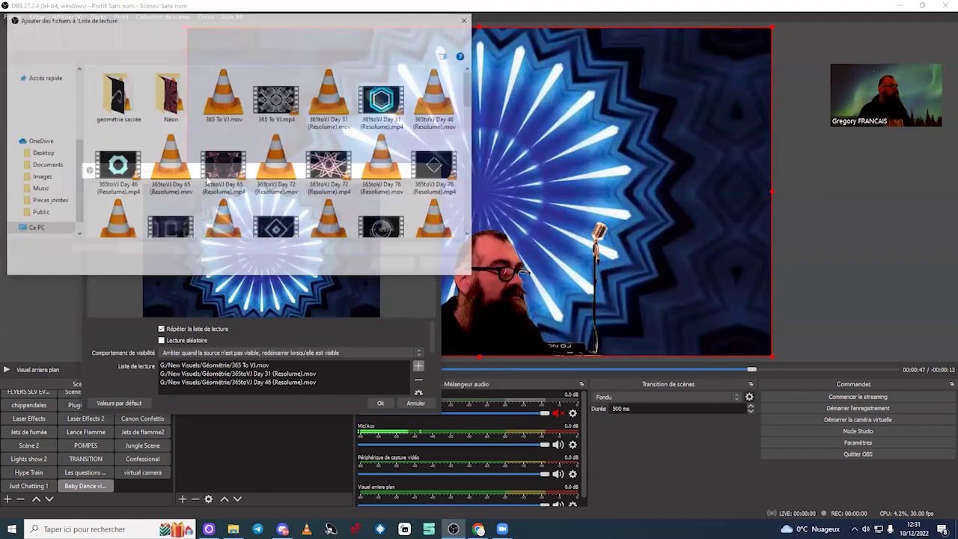
{"action": "scroll", "coordinate": [315, 214], "scroll_direction": "down", "scroll_amount": 2}
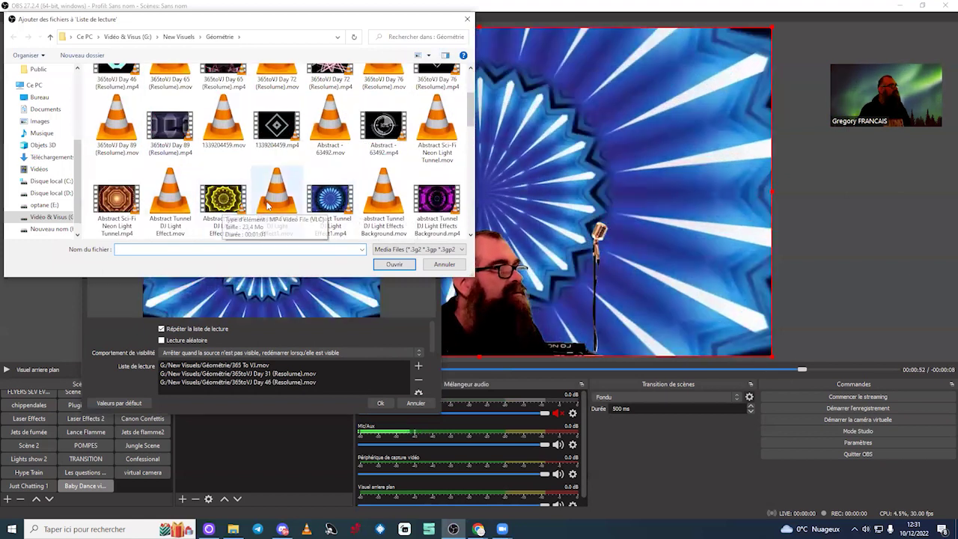
{"action": "left_click", "coordinate": [394, 264]}
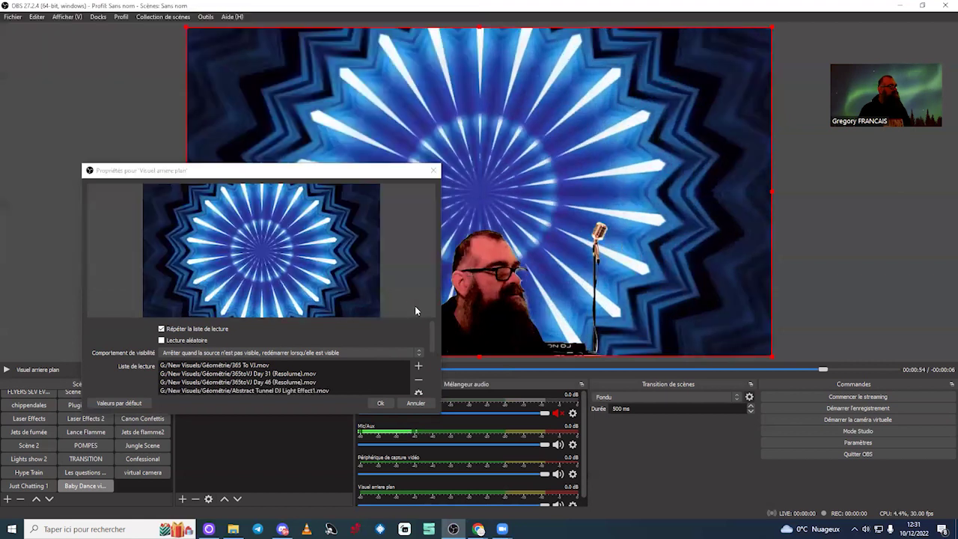
{"action": "left_click", "coordinate": [379, 404]}
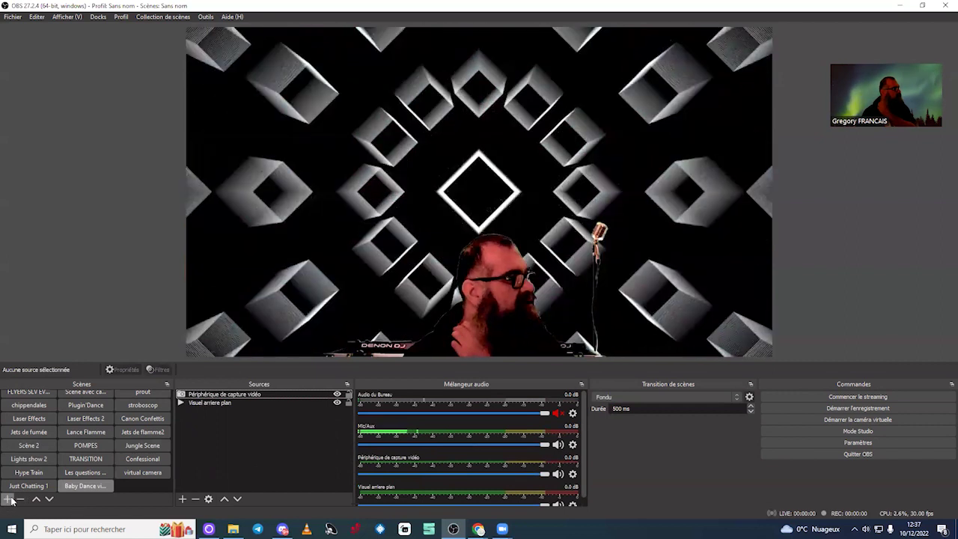
- Create a new scene named "Baby dance viral"
{"action": "left_click", "coordinate": [9, 500]}
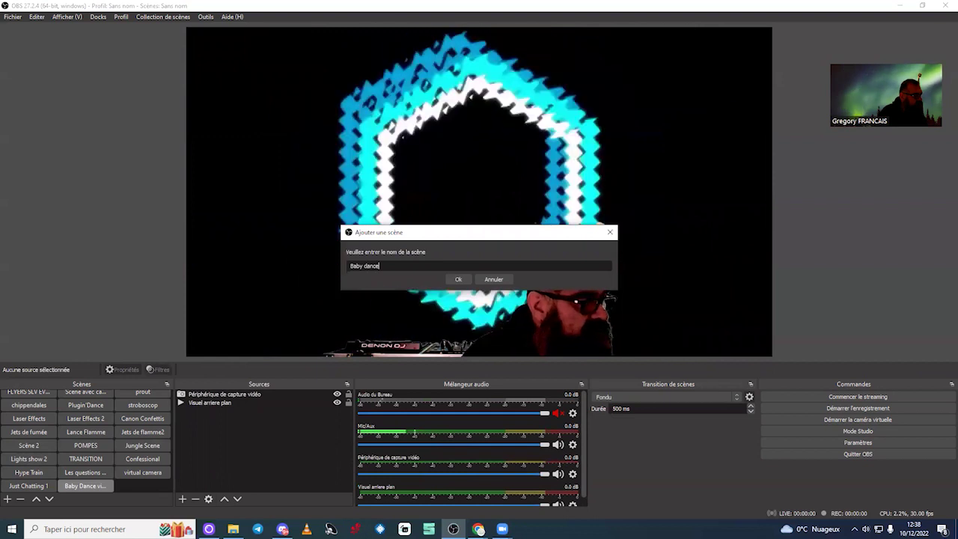
{"action": "type", "text": "l"}
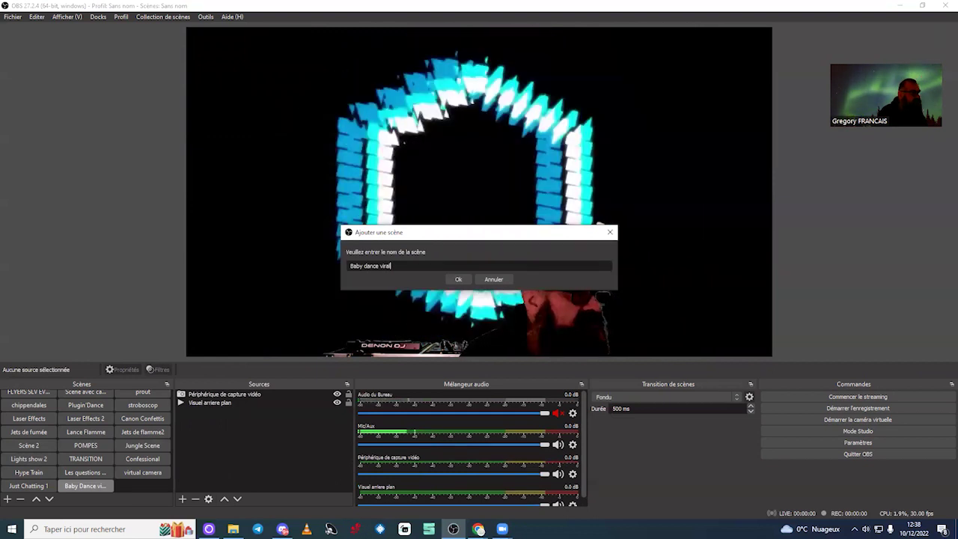
{"action": "left_click", "coordinate": [451, 278]}
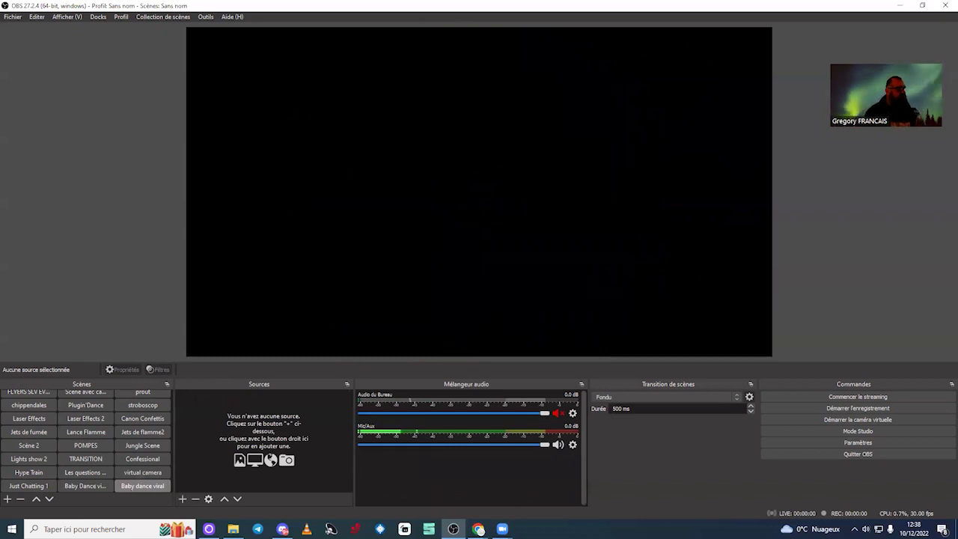
- Switch to File Explorer, add BabyDance rose violet fond vert.mp4 and BabyDance rouge blanc fond vert.mp4 to the OBS scene, and minimize the folder window
{"action": "key", "text": "alt+Tab"}
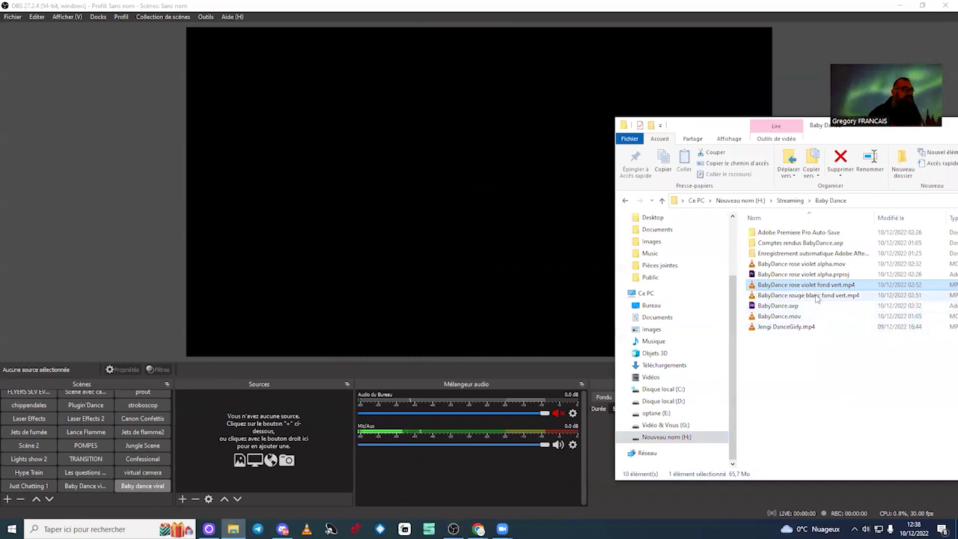
{"action": "left_click_drag", "start_coordinate": [770, 288], "coordinate": [294, 307]}
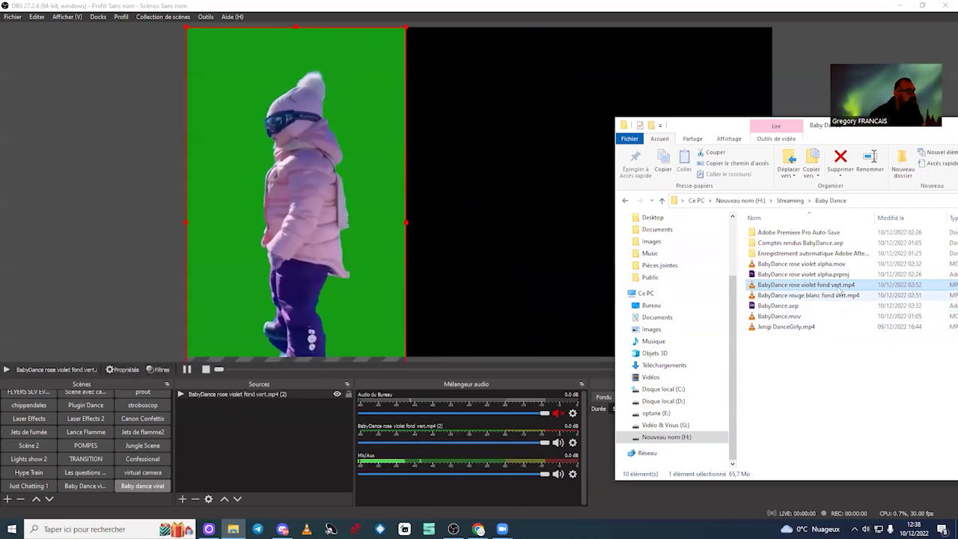
{"action": "left_click_drag", "start_coordinate": [842, 295], "coordinate": [485, 272]}
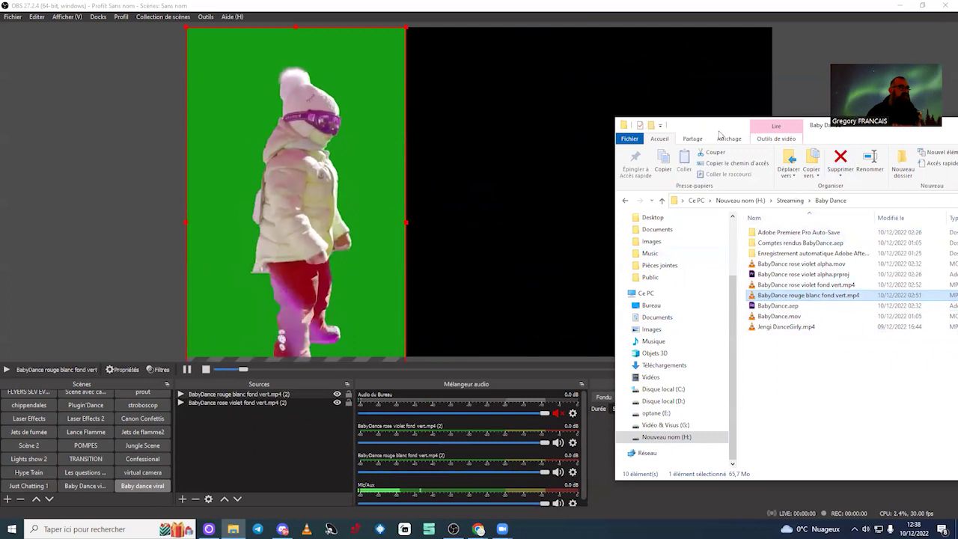
{"action": "left_click_drag", "start_coordinate": [715, 127], "coordinate": [650, 68]}
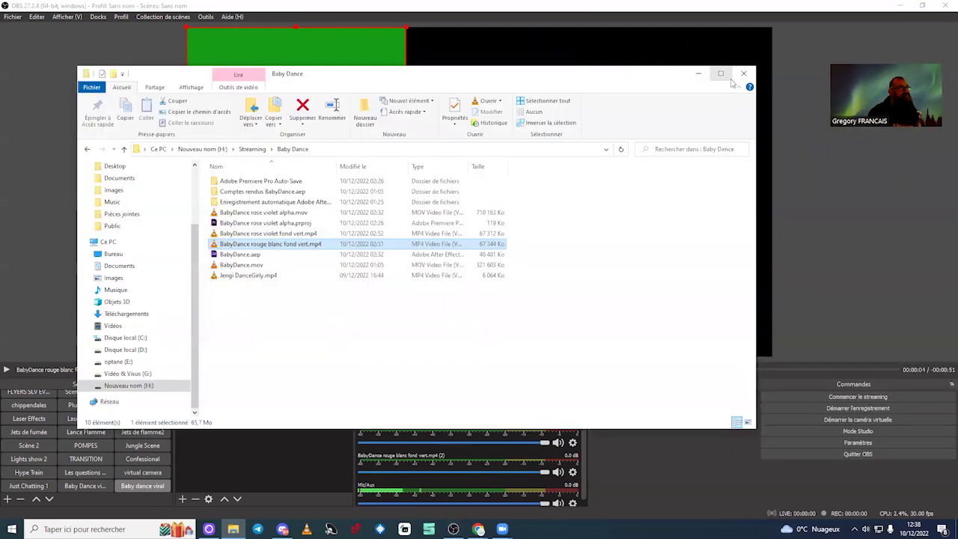
{"action": "left_click", "coordinate": [698, 75]}
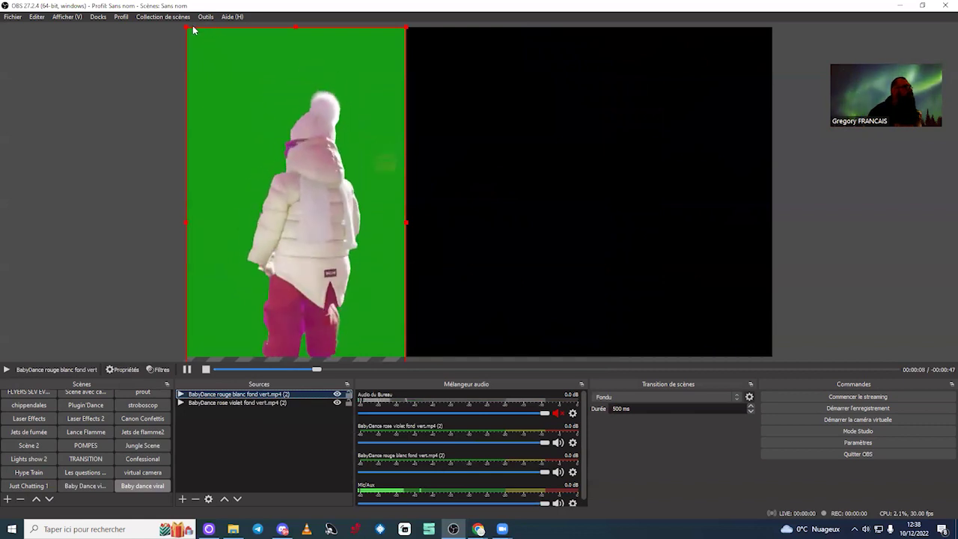
- Scale both BabyDance videos down to about half the canvas height, each aligned with the canvas's lower-left corner
{"action": "left_click_drag", "start_coordinate": [404, 30], "coordinate": [242, 253]}
{"action": "left_click_drag", "start_coordinate": [218, 310], "coordinate": [222, 252]}
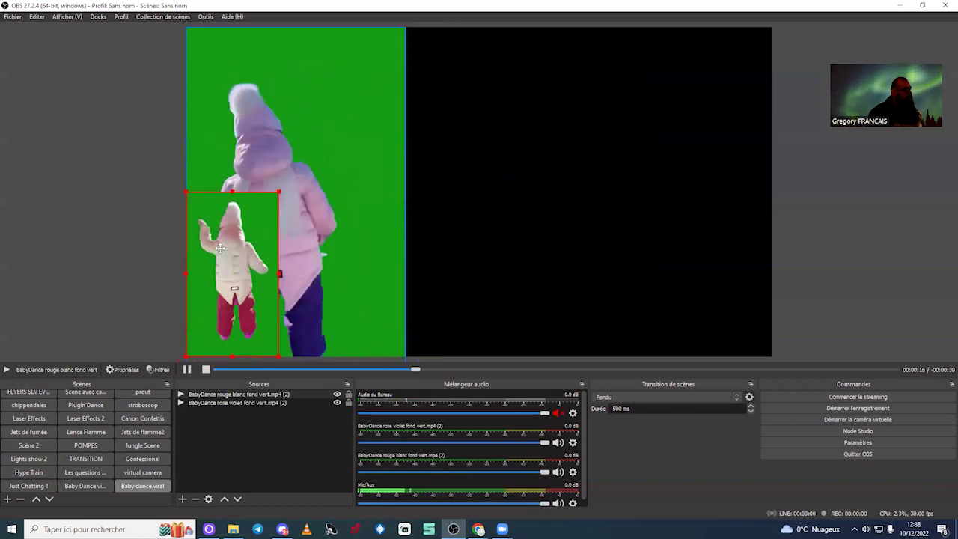
{"action": "left_click", "coordinate": [332, 101]}
{"action": "left_click_drag", "start_coordinate": [332, 101], "coordinate": [337, 74]}
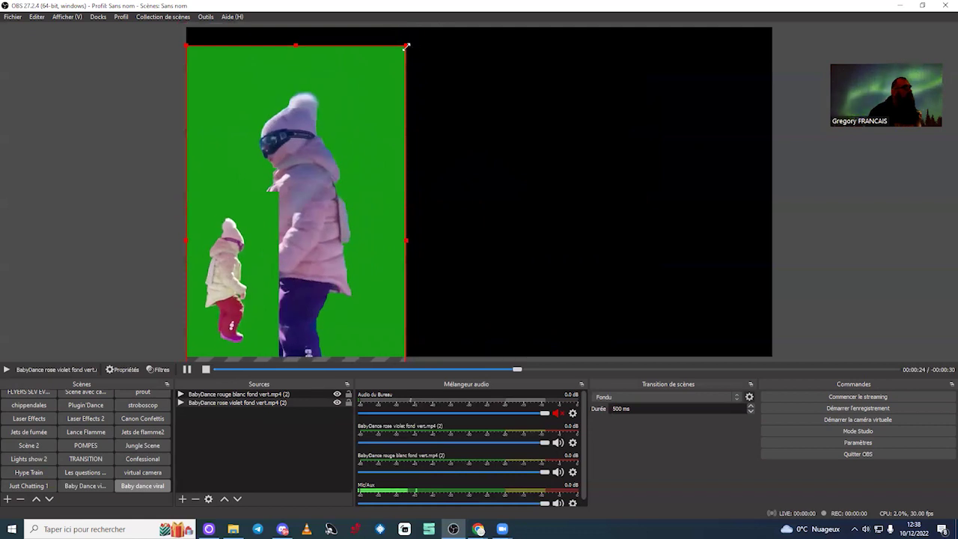
{"action": "left_click_drag", "start_coordinate": [407, 46], "coordinate": [319, 202]}
{"action": "left_click_drag", "start_coordinate": [295, 258], "coordinate": [294, 179]}
{"action": "left_click_drag", "start_coordinate": [316, 121], "coordinate": [307, 157]}
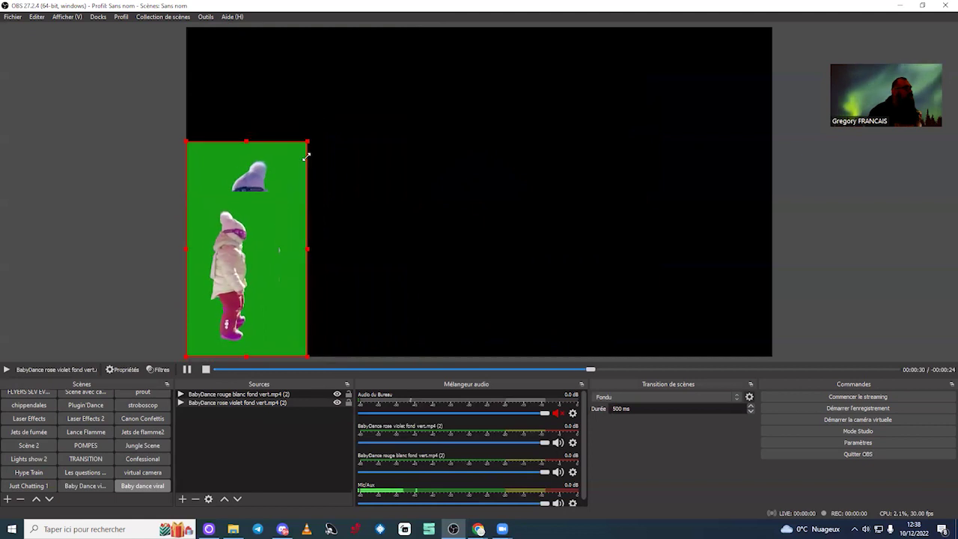
{"action": "left_click_drag", "start_coordinate": [275, 197], "coordinate": [278, 193]}
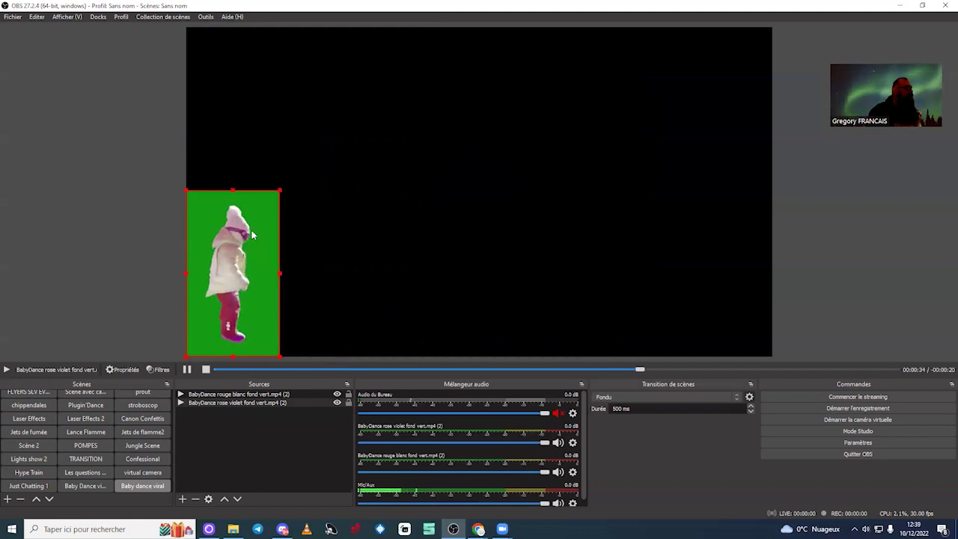
- Move the rose violet video to the canvas's lower-right corner and shift both videos slightly below the canvas's bottom edge
{"action": "left_click_drag", "start_coordinate": [263, 273], "coordinate": [758, 278]}
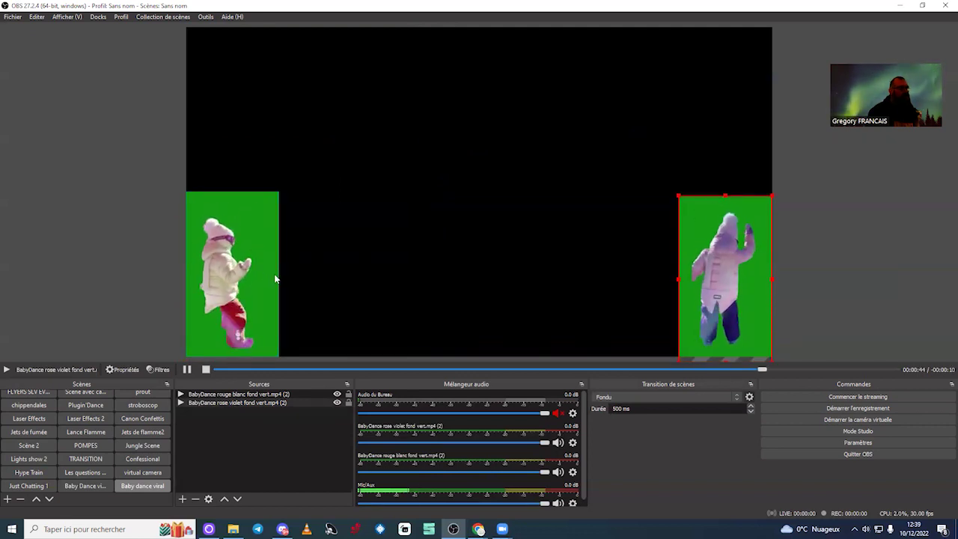
{"action": "left_click_drag", "start_coordinate": [241, 284], "coordinate": [241, 294]}
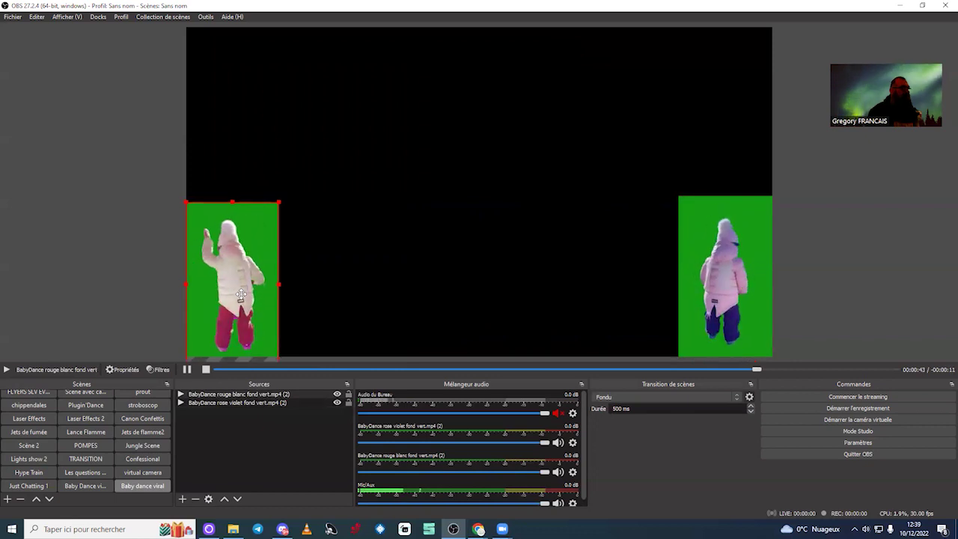
{"action": "left_click", "coordinate": [750, 304]}
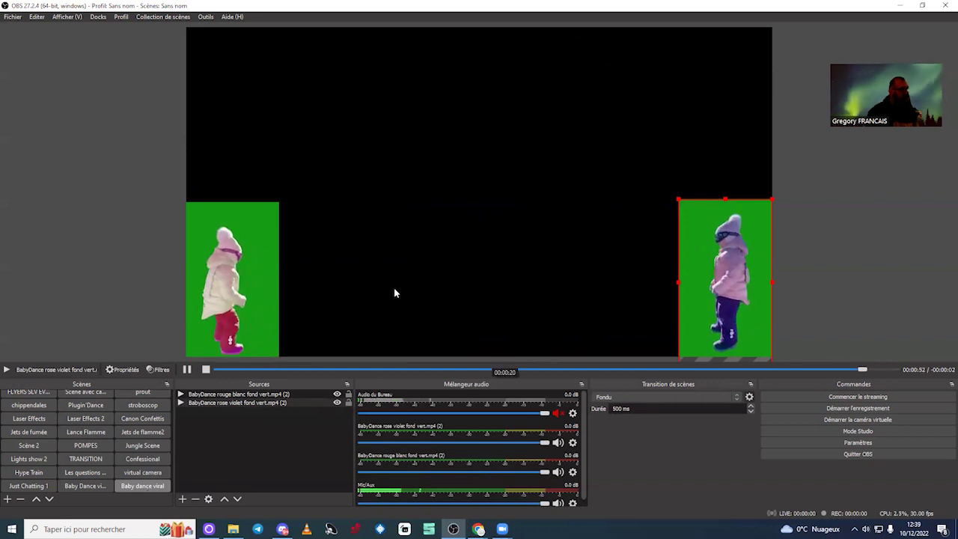
- Add a Chroma Key effect filter with the default green settings to the BabyDance rouge blanc video and close its filters
{"action": "left_click", "coordinate": [232, 394]}
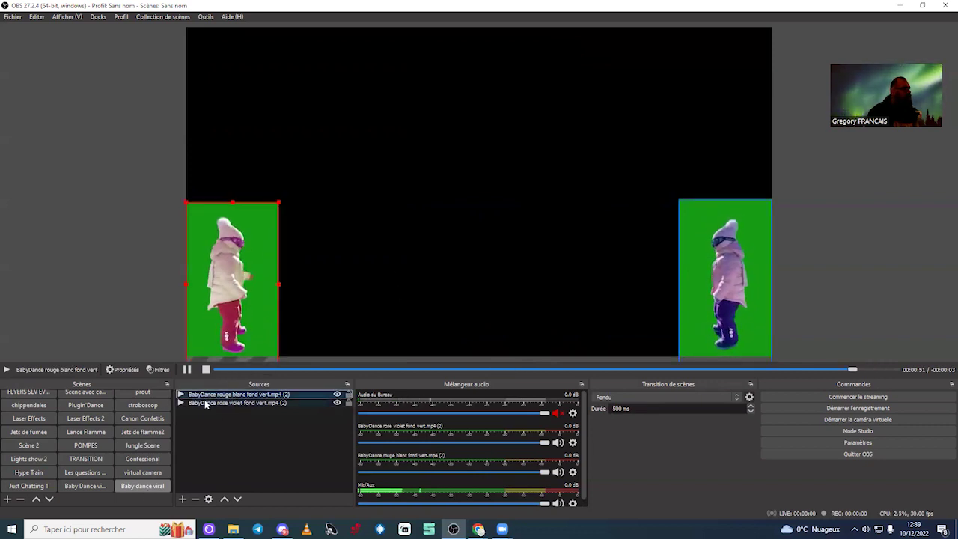
{"action": "left_click", "coordinate": [160, 370]}
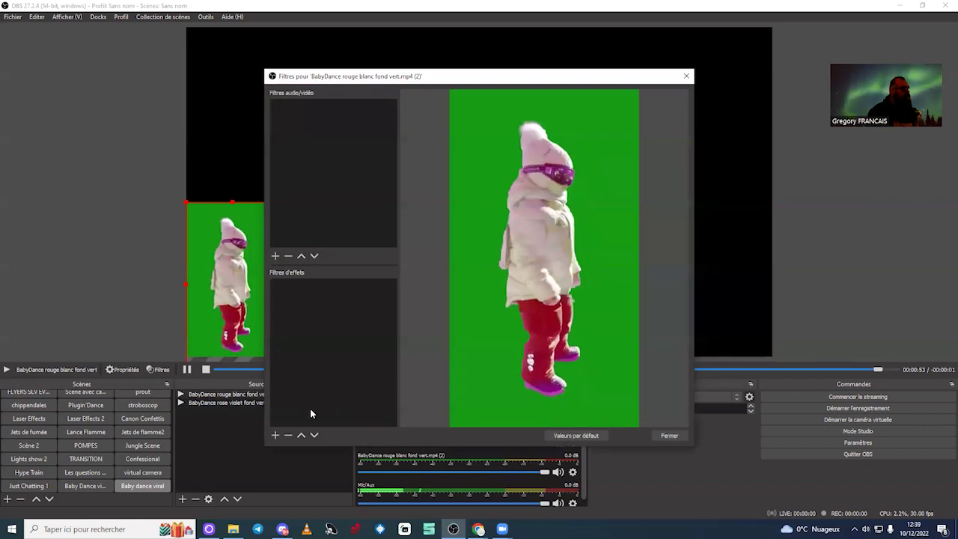
{"action": "left_click", "coordinate": [274, 435]}
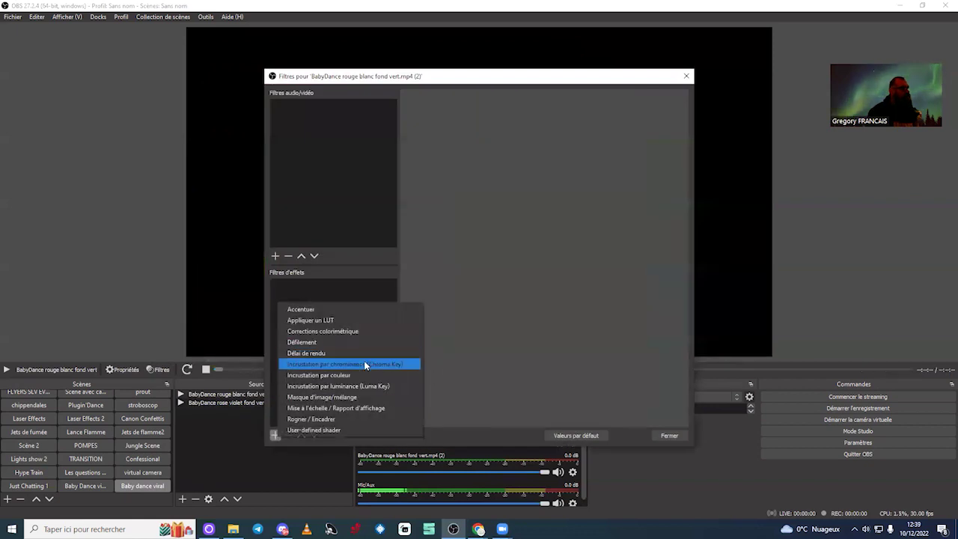
{"action": "left_click", "coordinate": [364, 365]}
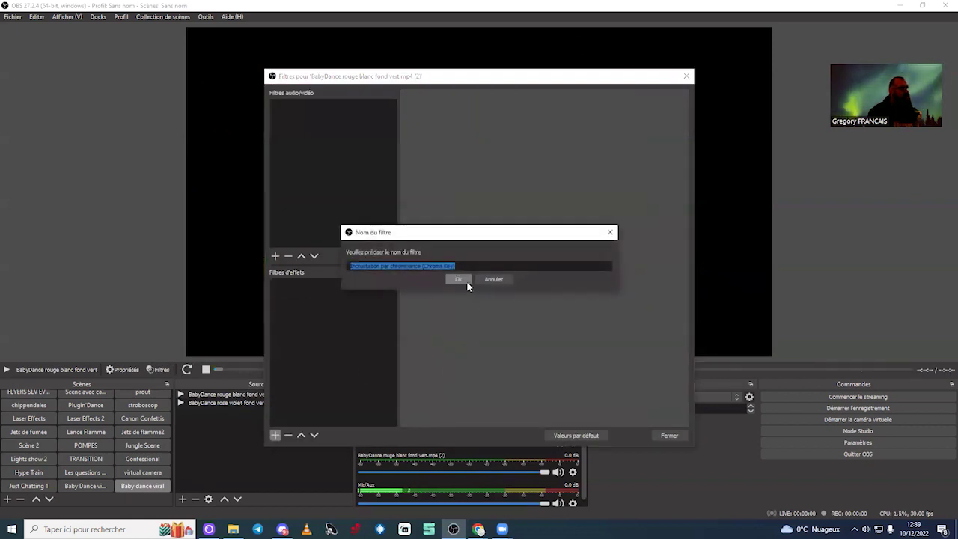
{"action": "left_click", "coordinate": [459, 280]}
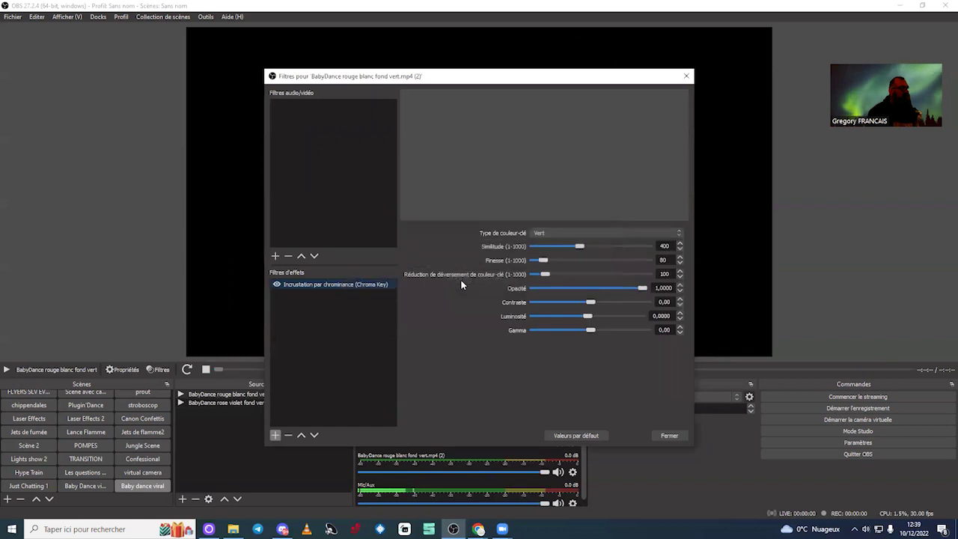
{"action": "right_click", "coordinate": [333, 284]}
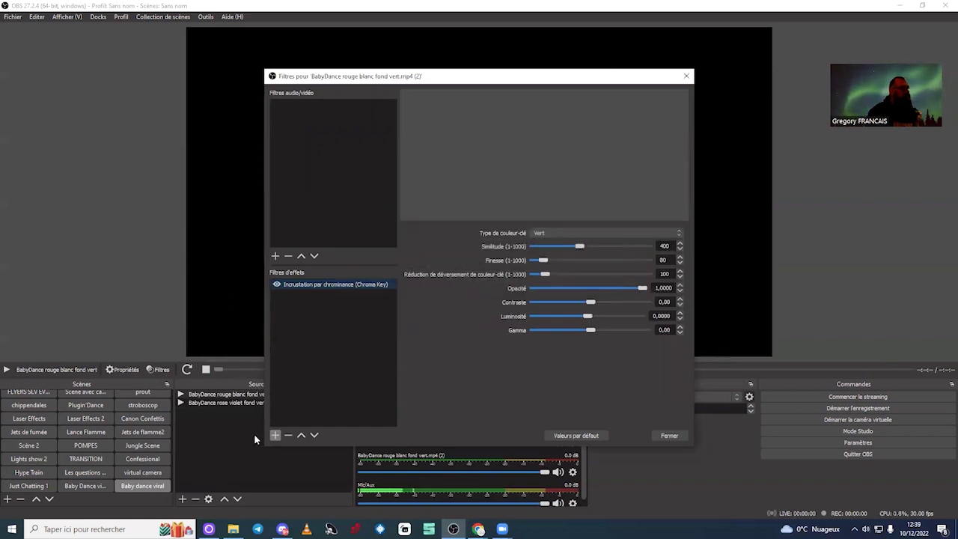
{"action": "left_click", "coordinate": [687, 77]}
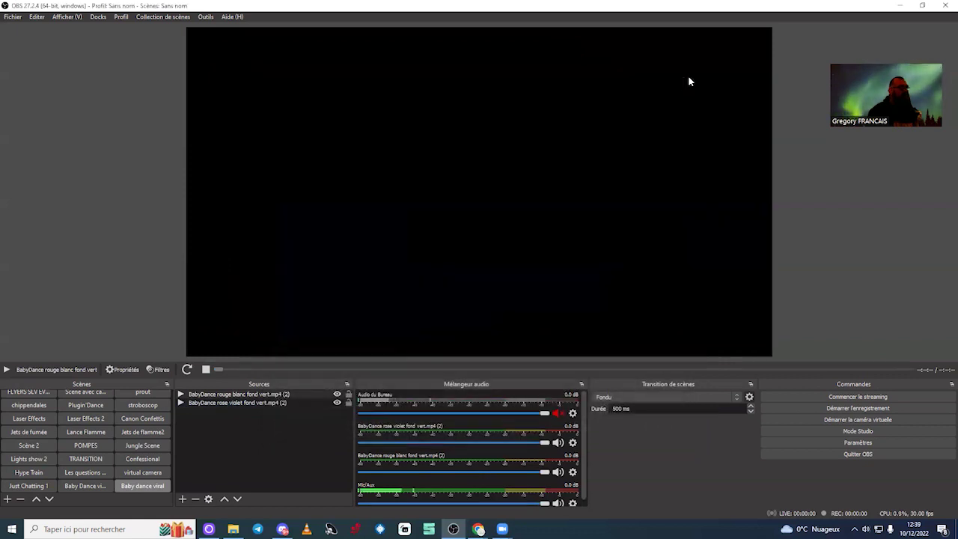
- Enable looped playback (Lire en boucle) in the properties of both the rouge blanc and rose violet BabyDance videos
{"action": "double_click", "coordinate": [238, 396]}
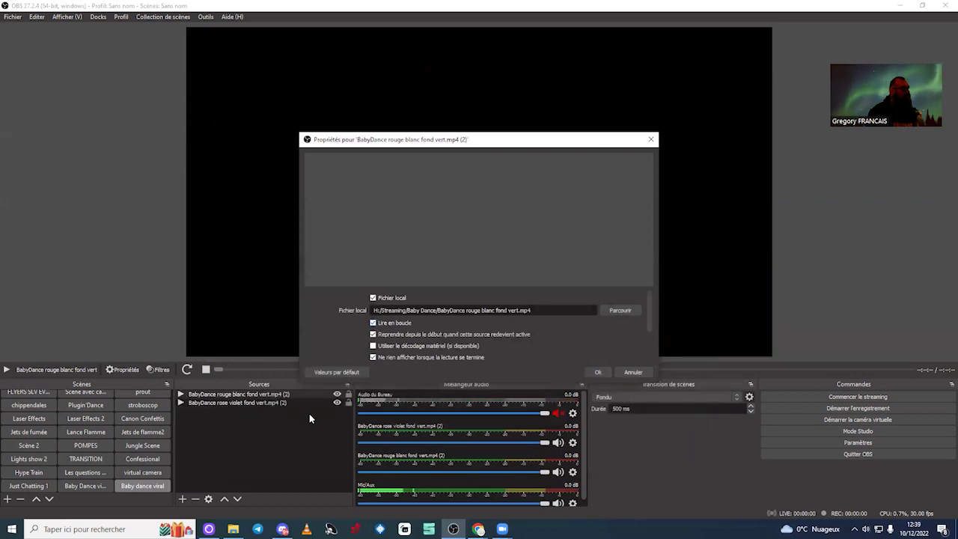
{"action": "left_click", "coordinate": [597, 374]}
{"action": "double_click", "coordinate": [283, 404]}
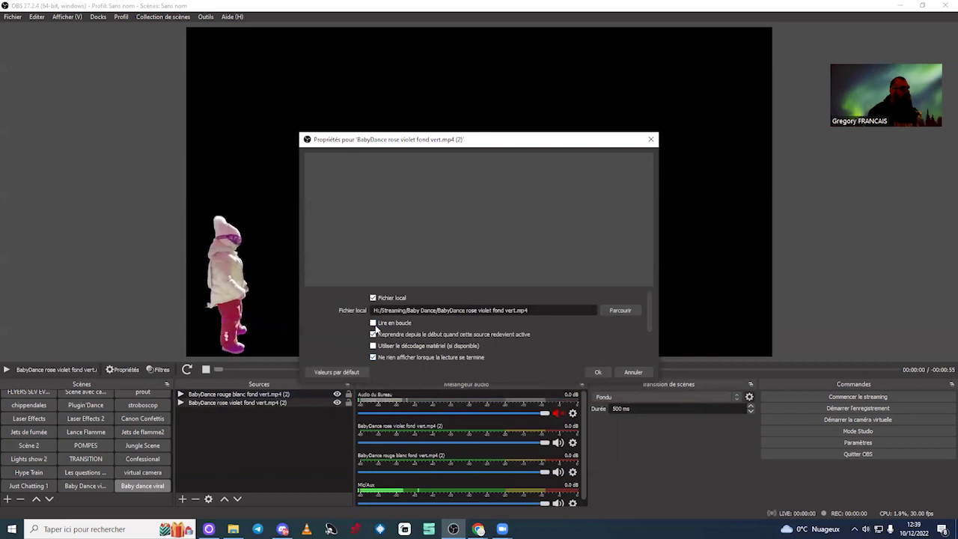
{"action": "left_click", "coordinate": [599, 372]}
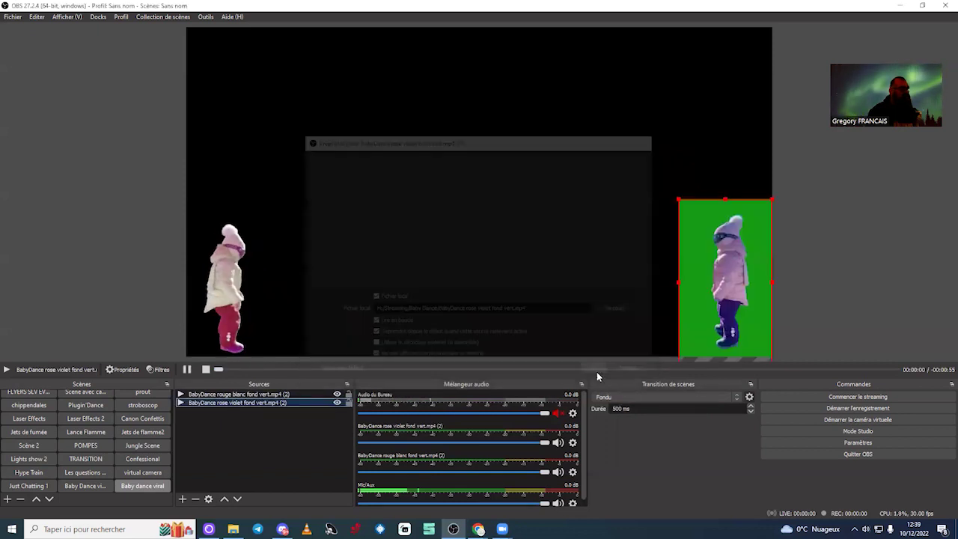
- Copy the Chroma Key filter from the BabyDance rouge blanc video and close its filters
{"action": "left_click", "coordinate": [286, 394]}
{"action": "right_click", "coordinate": [286, 396]}
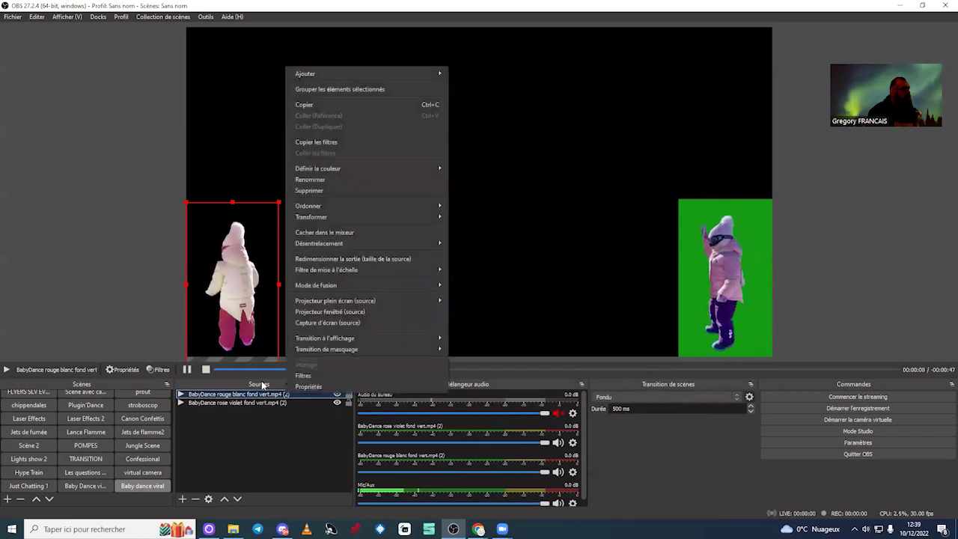
{"action": "left_click", "coordinate": [291, 376]}
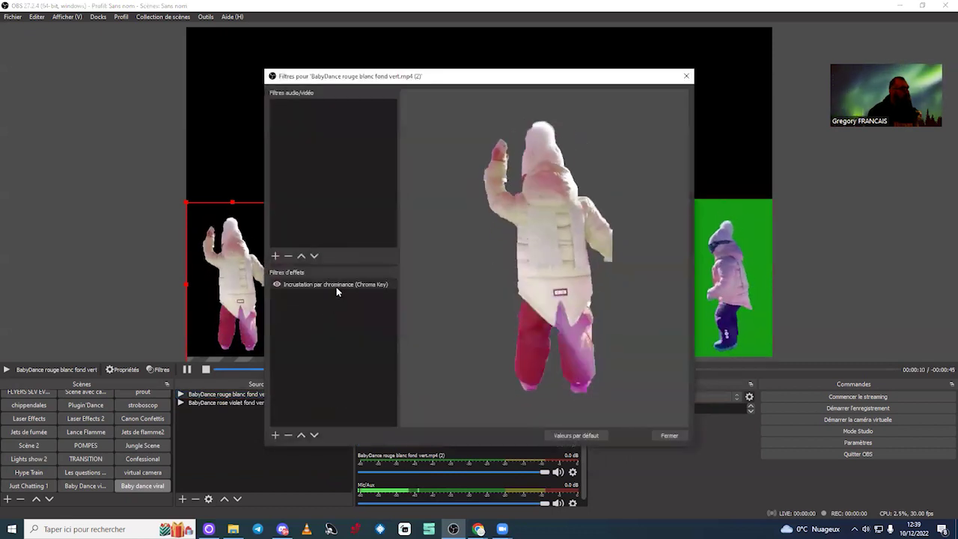
{"action": "right_click", "coordinate": [341, 286]}
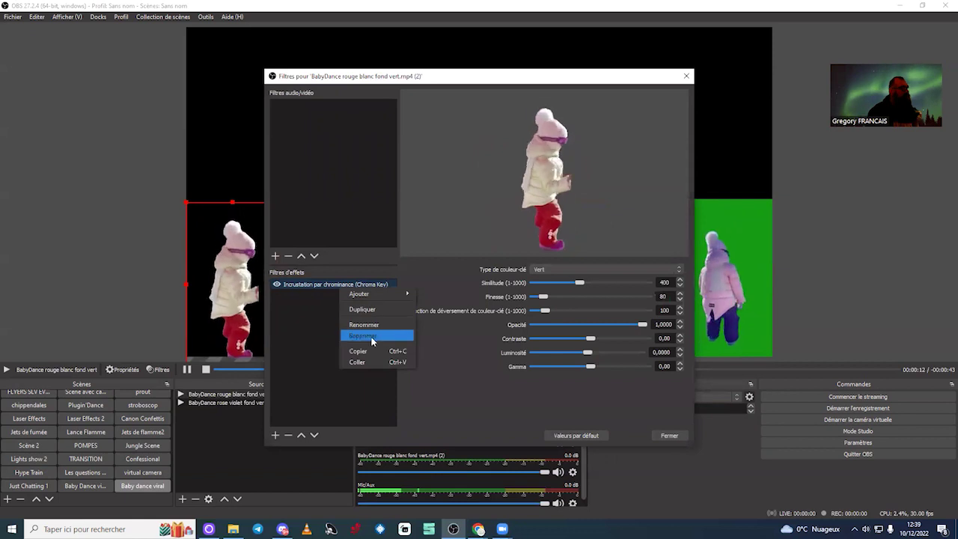
{"action": "left_click", "coordinate": [304, 407]}
{"action": "left_click", "coordinate": [232, 457]}
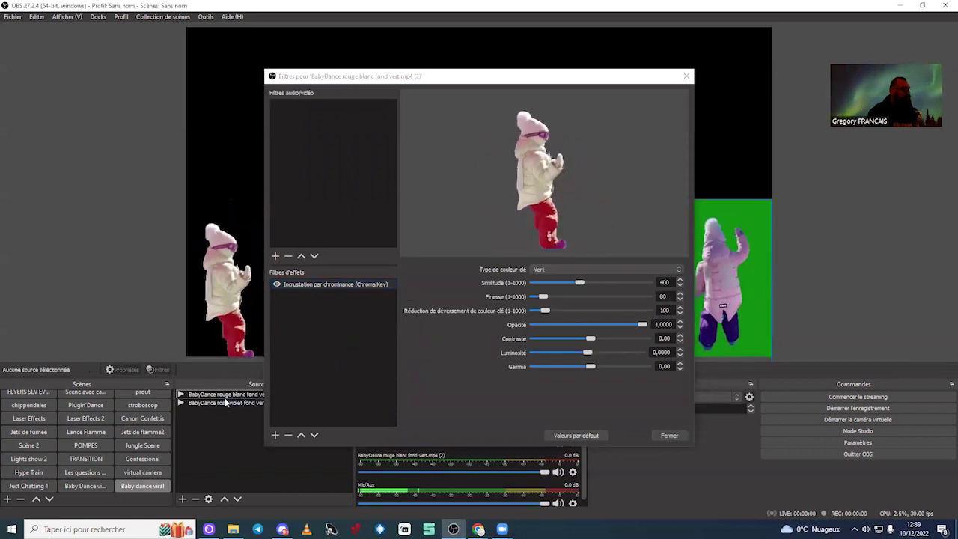
{"action": "left_click", "coordinate": [686, 76]}
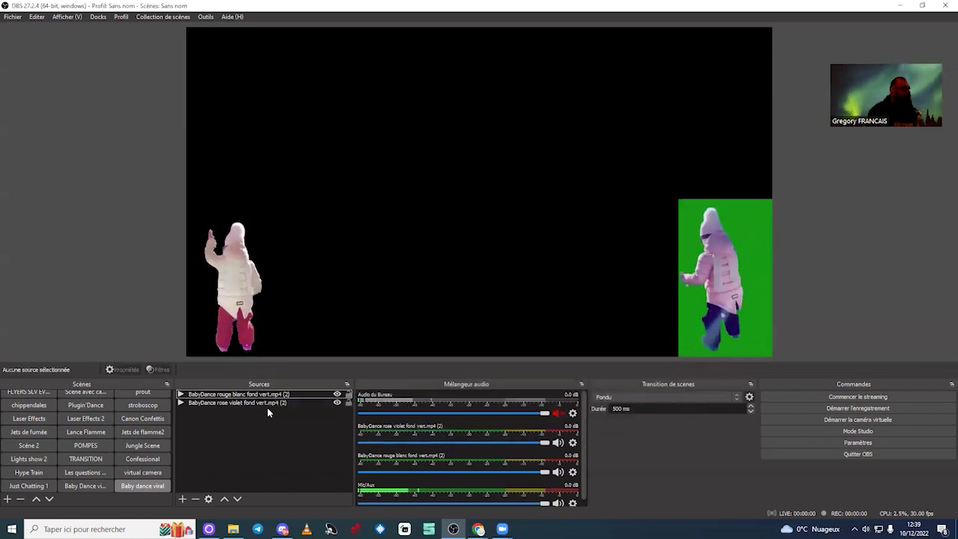
- Paste the copied Chroma Key filter onto the BabyDance rose violet video, close its filters and deselect the source
{"action": "left_click", "coordinate": [269, 404]}
{"action": "right_click", "coordinate": [271, 403]}
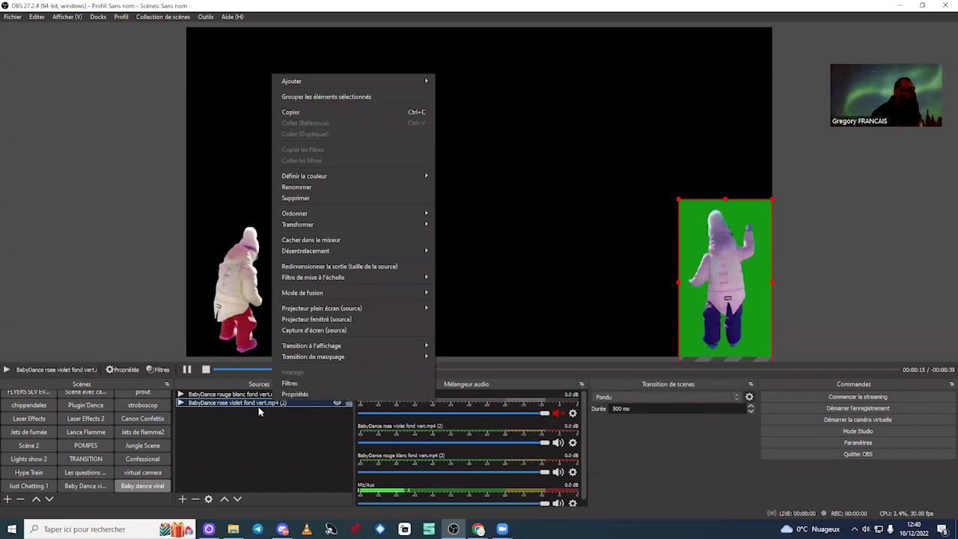
{"action": "left_click", "coordinate": [289, 383]}
{"action": "right_click", "coordinate": [297, 352]}
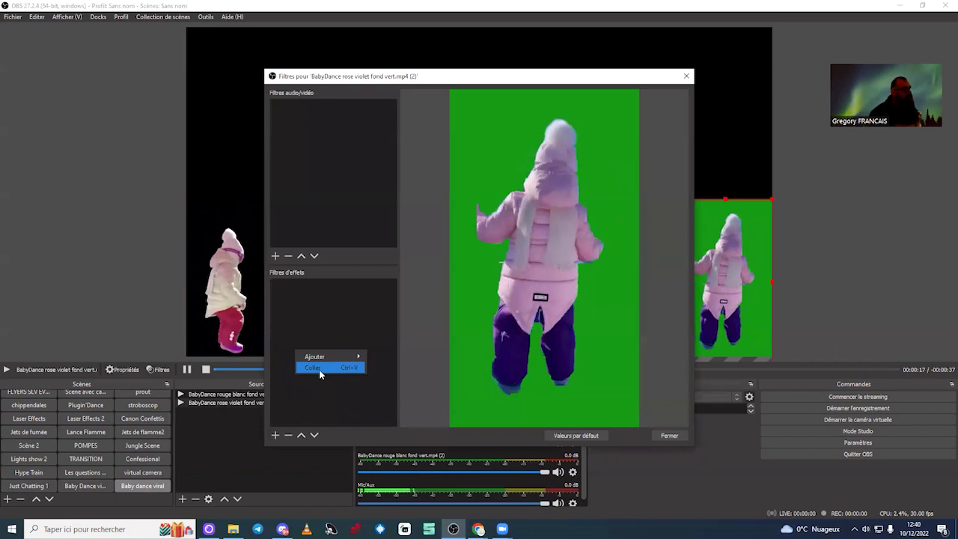
{"action": "left_click", "coordinate": [315, 368]}
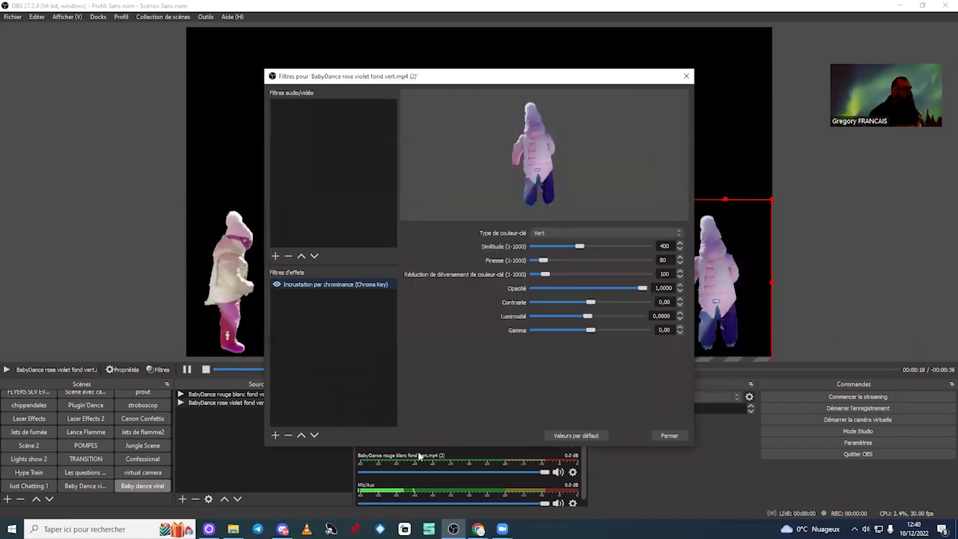
{"action": "left_click", "coordinate": [685, 75]}
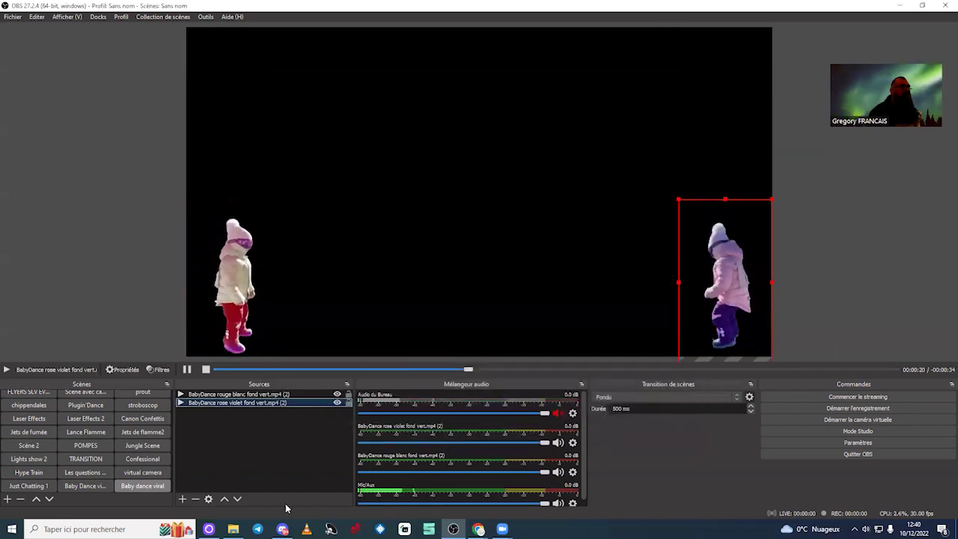
{"action": "left_click", "coordinate": [282, 449]}
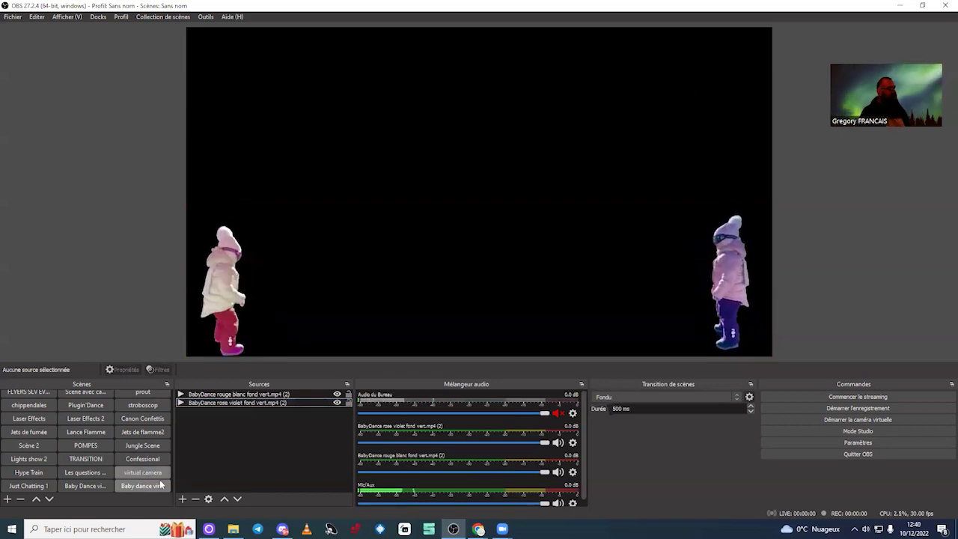
- Rename the scene containing the webcam and background visual as "Scene musique ele"
{"action": "left_click", "coordinate": [85, 486]}
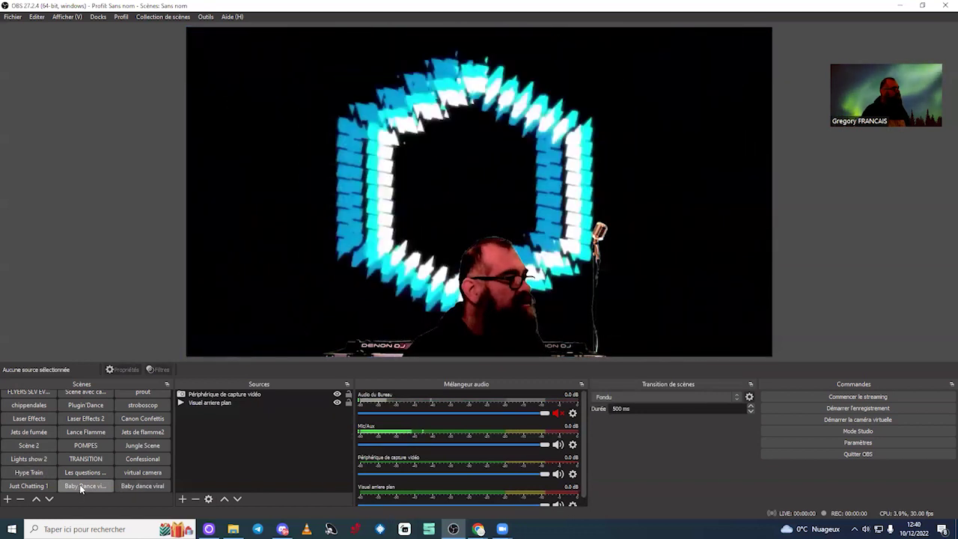
{"action": "right_click", "coordinate": [80, 487]}
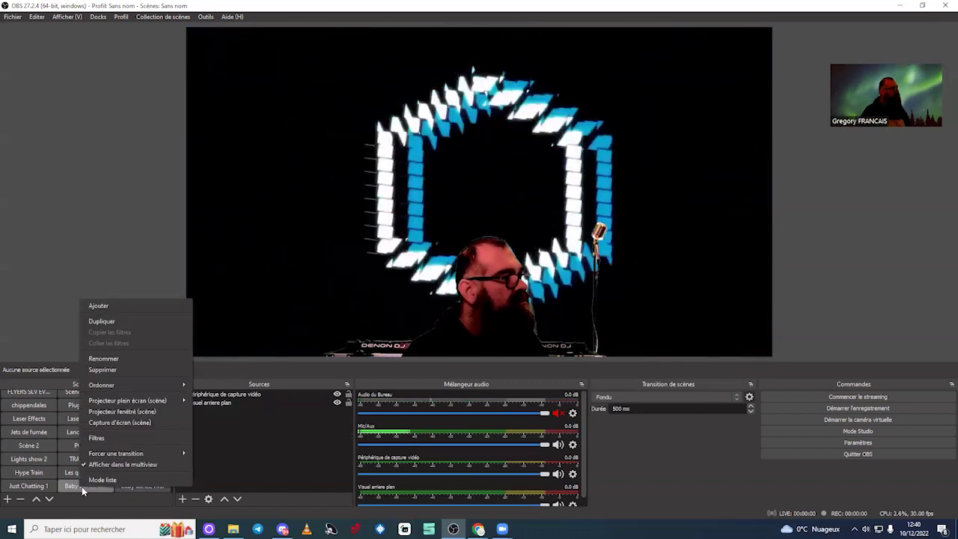
{"action": "left_click", "coordinate": [136, 360]}
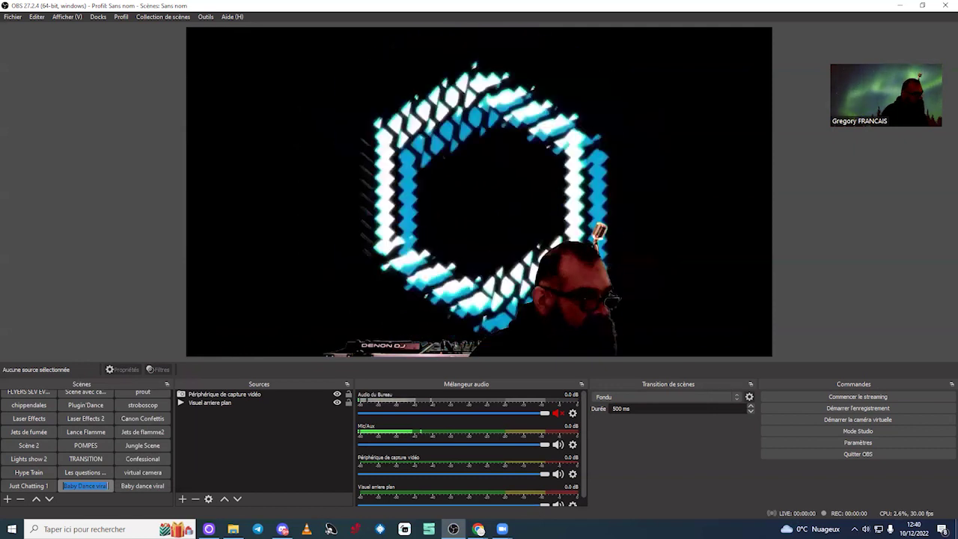
{"action": "type", "text": "Scene"}
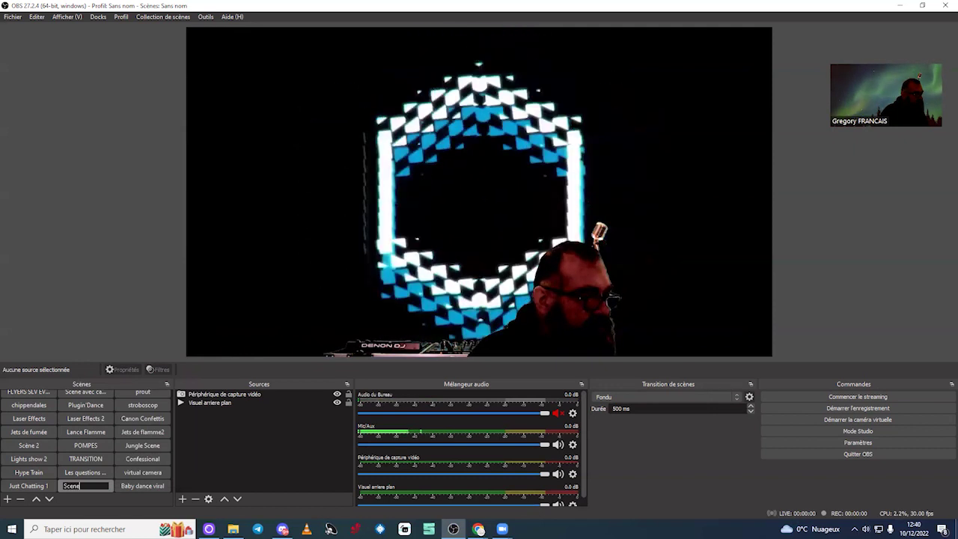
{"action": "type", "text": " musique ele"}
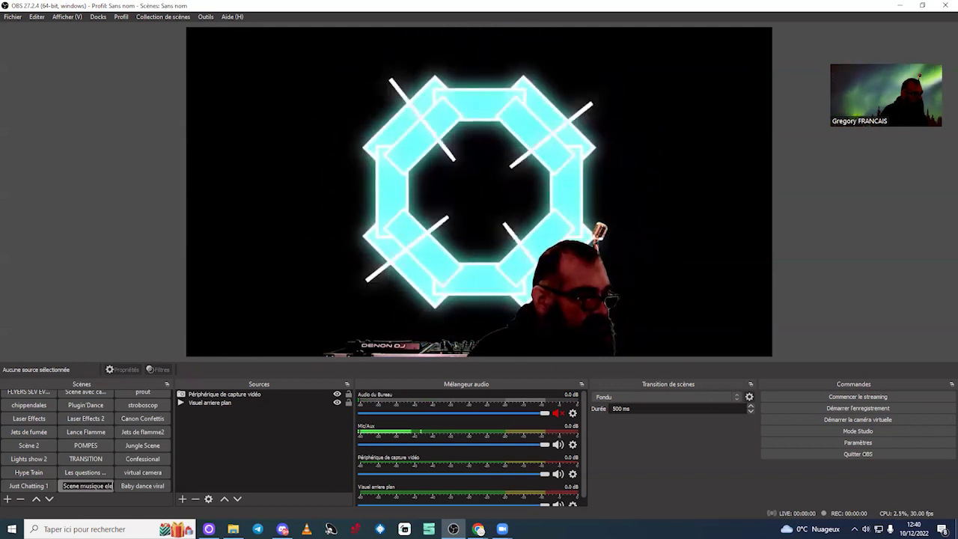
{"action": "key", "text": "Return"}
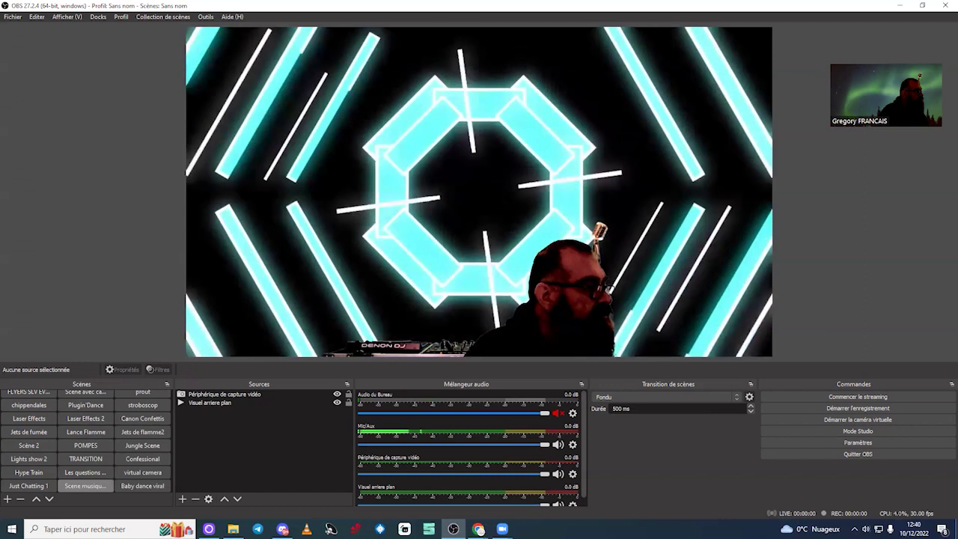
- Add the existing Baby dance viral scene as a source in the Scene musique ele scene and hide it
{"action": "left_click", "coordinate": [142, 486]}
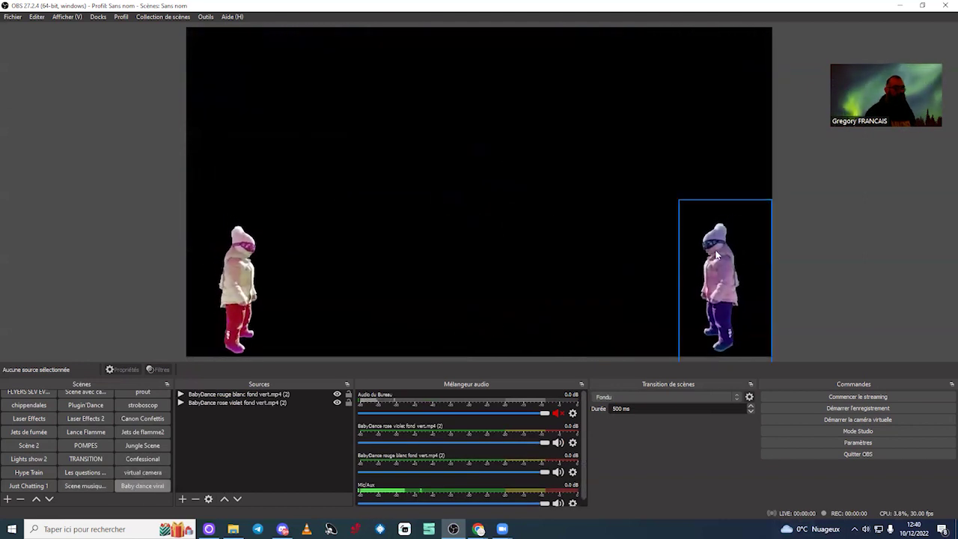
{"action": "left_click", "coordinate": [84, 486]}
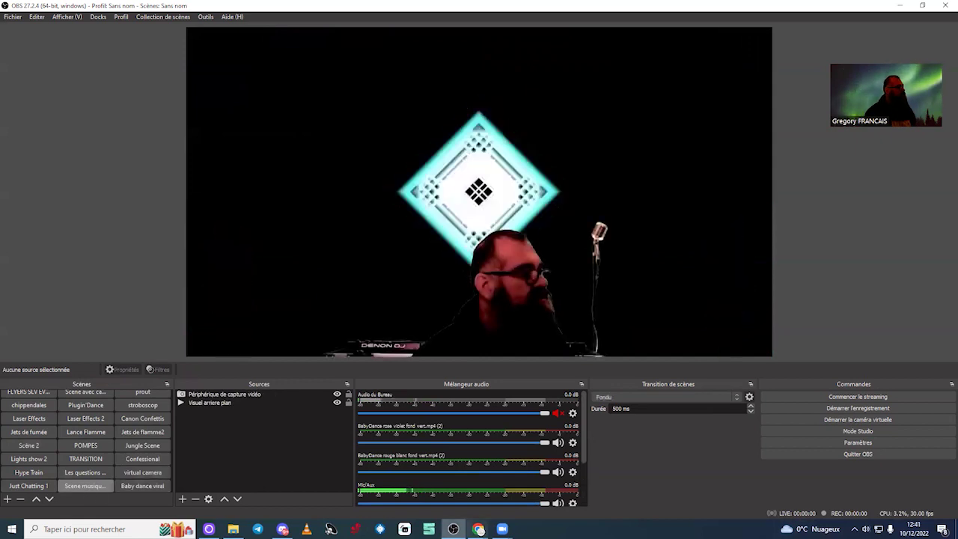
{"action": "left_click", "coordinate": [183, 498]}
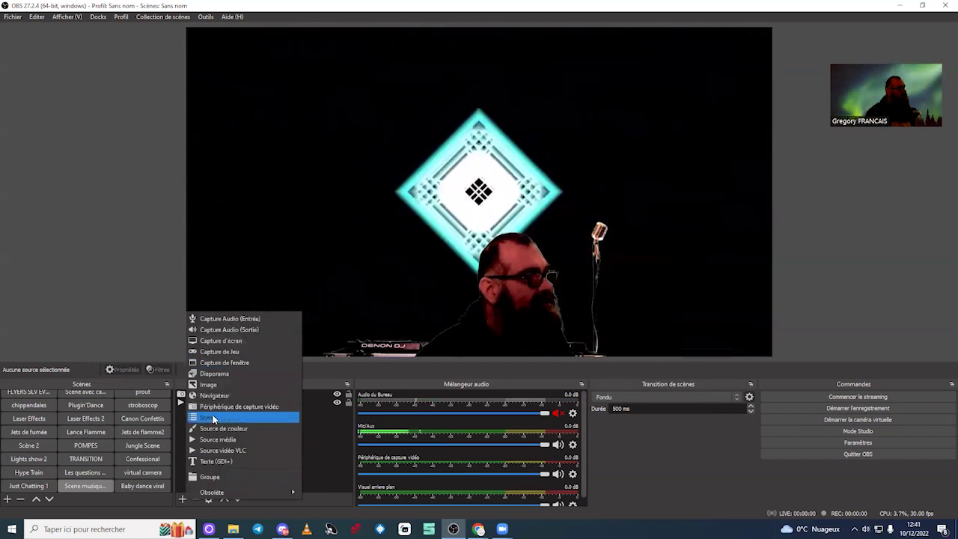
{"action": "left_click", "coordinate": [325, 434]}
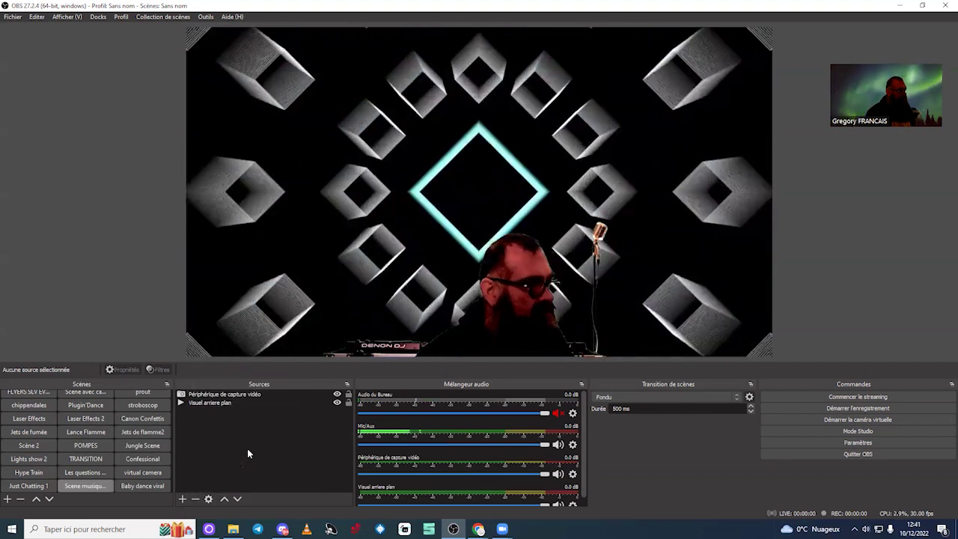
{"action": "left_click", "coordinate": [184, 498]}
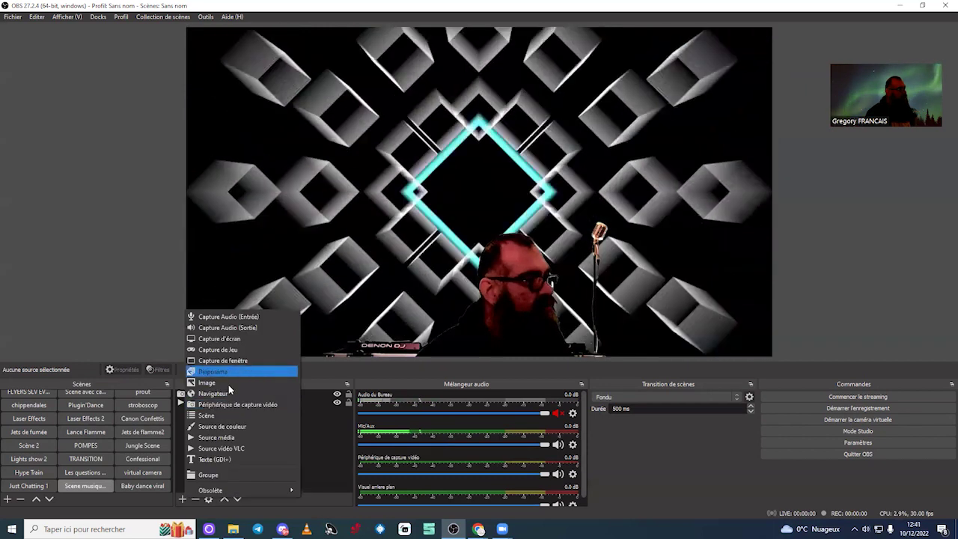
{"action": "left_click", "coordinate": [221, 416]}
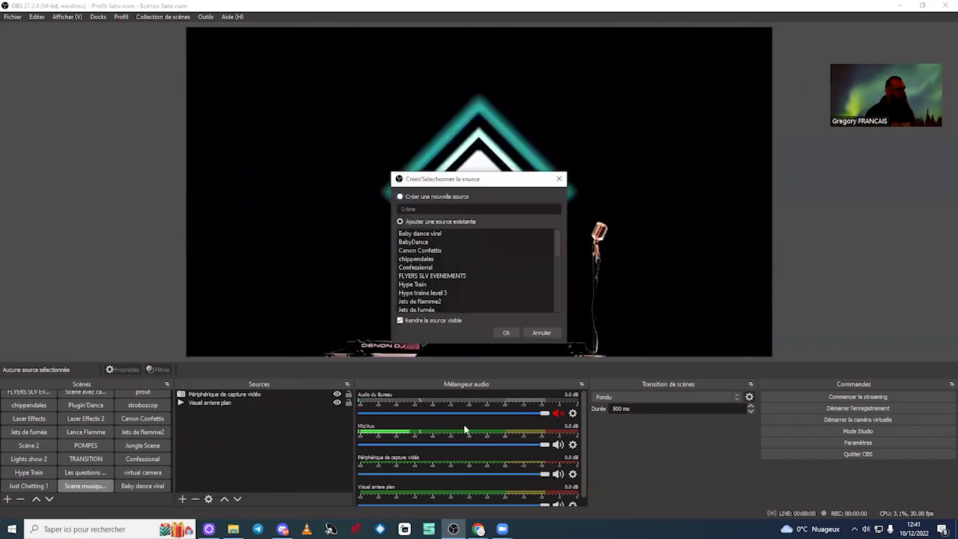
{"action": "left_click", "coordinate": [451, 233]}
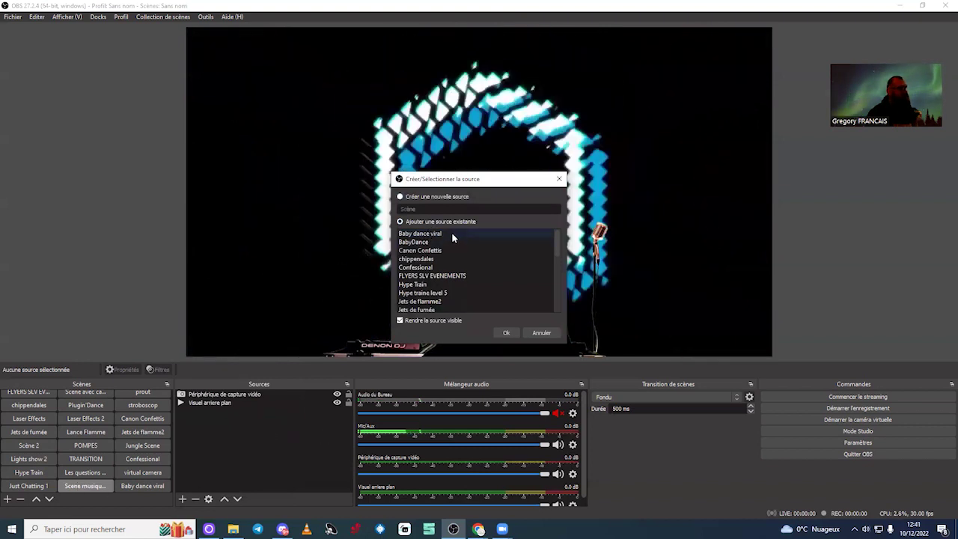
{"action": "left_click", "coordinate": [506, 332]}
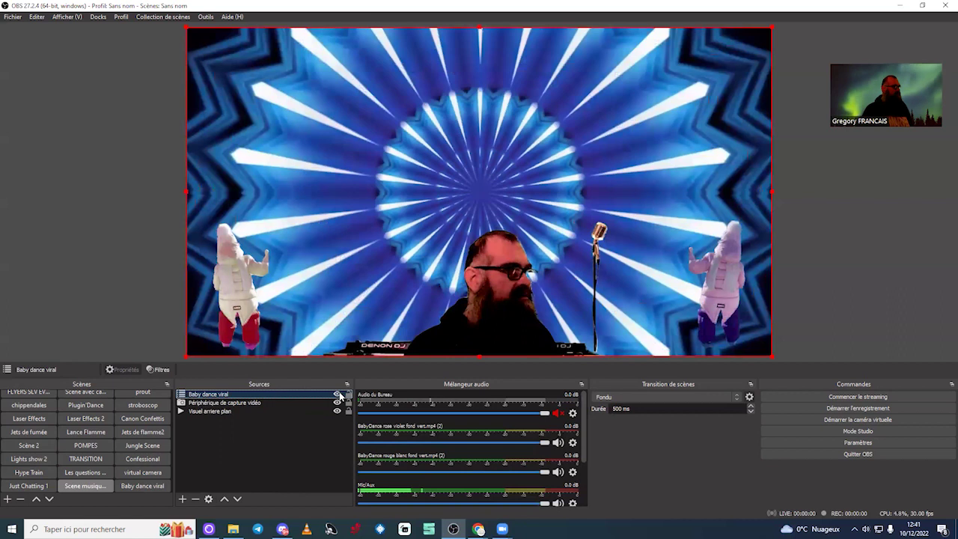
{"action": "left_click", "coordinate": [337, 394]}
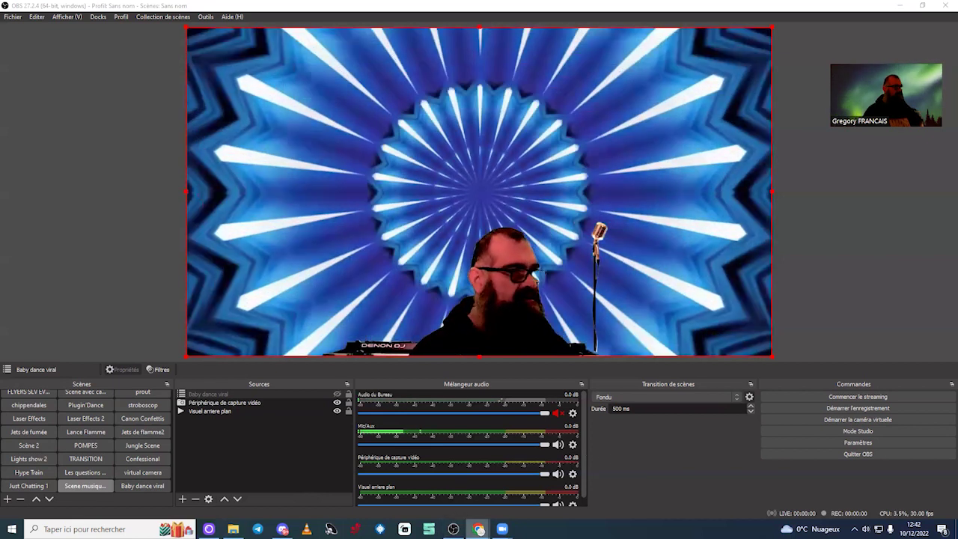
- Switch to Chrome, open the TriggerFyre overlay site, log in with Twitch, dismiss the Patreon banner and reload the page
{"action": "left_click", "coordinate": [479, 529]}
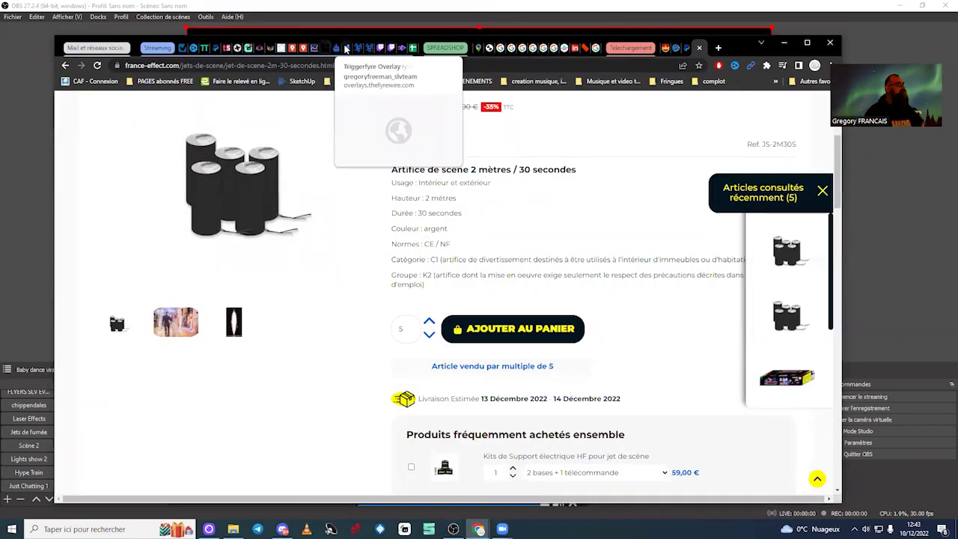
{"action": "left_click", "coordinate": [346, 48]}
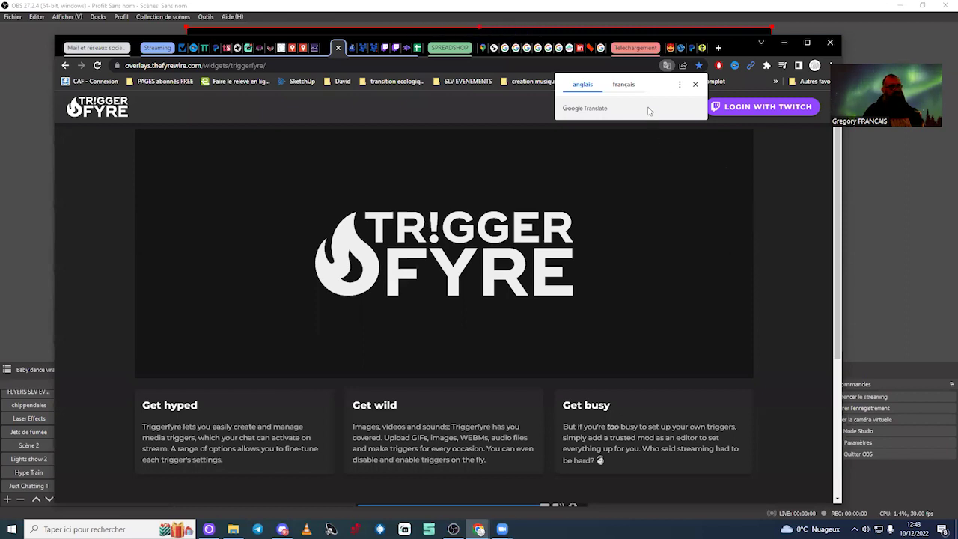
{"action": "left_click", "coordinate": [782, 190]}
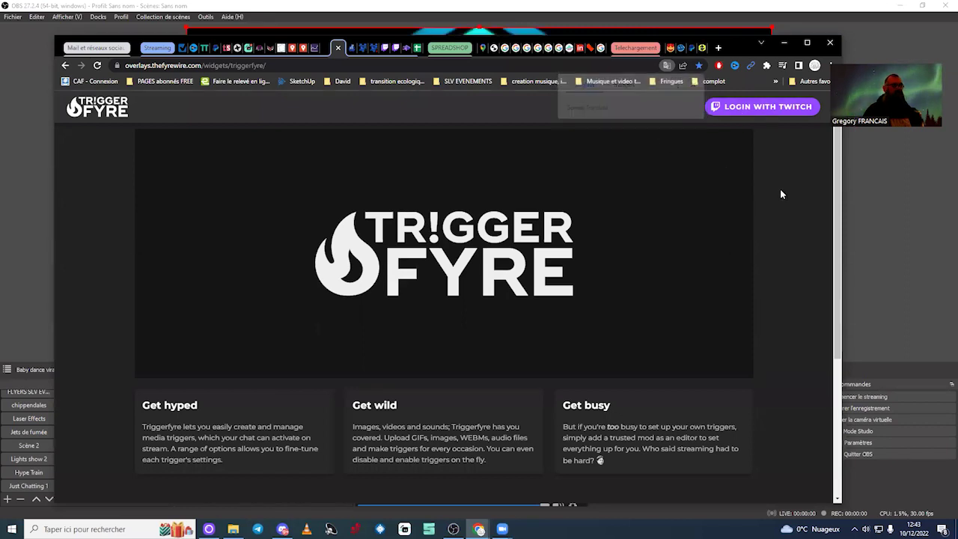
{"action": "left_click", "coordinate": [759, 109]}
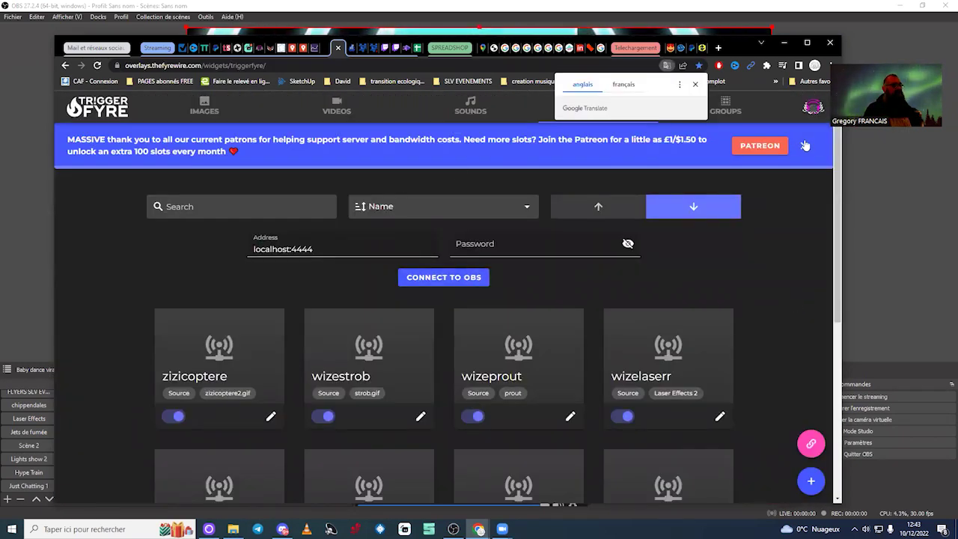
{"action": "left_click", "coordinate": [805, 146]}
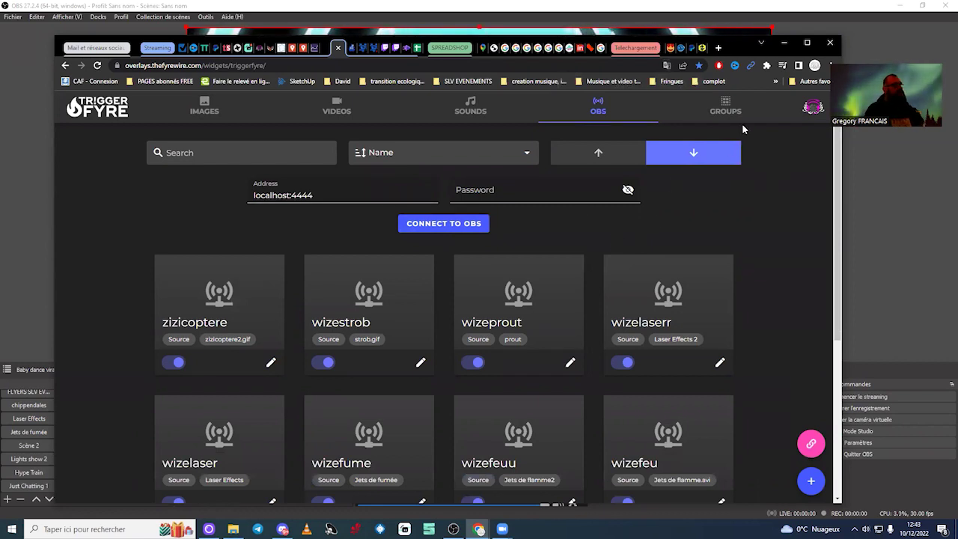
{"action": "left_click", "coordinate": [783, 42]}
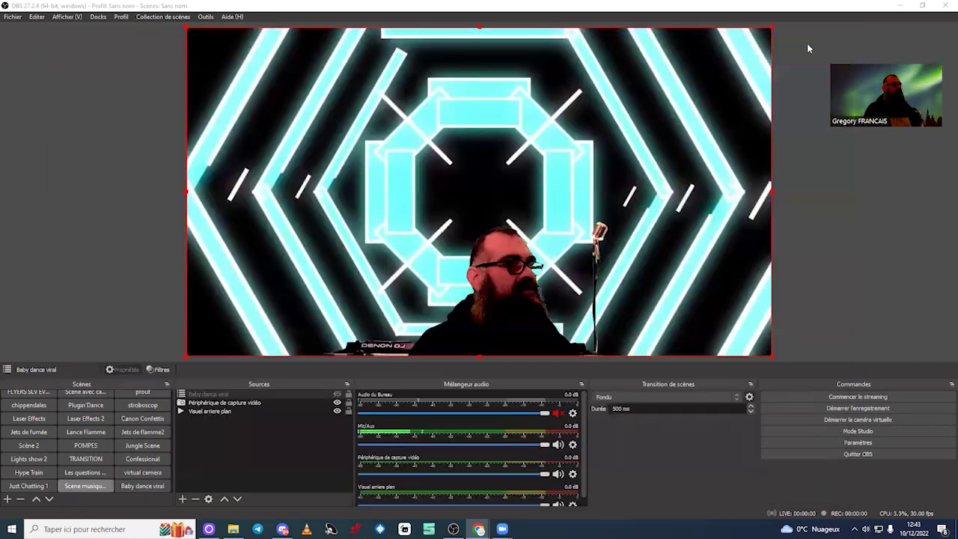
{"action": "key", "text": "alt+Tab"}
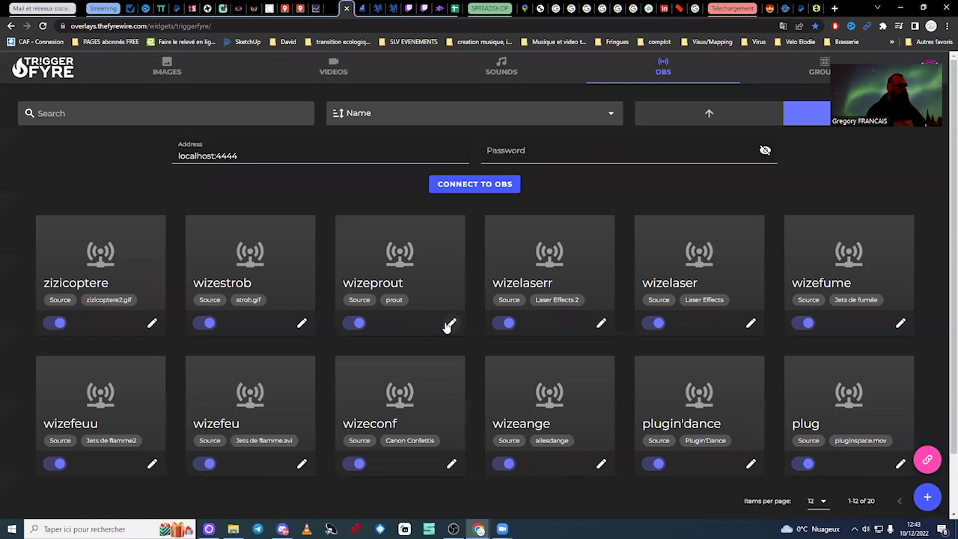
{"action": "key", "text": "F5"}
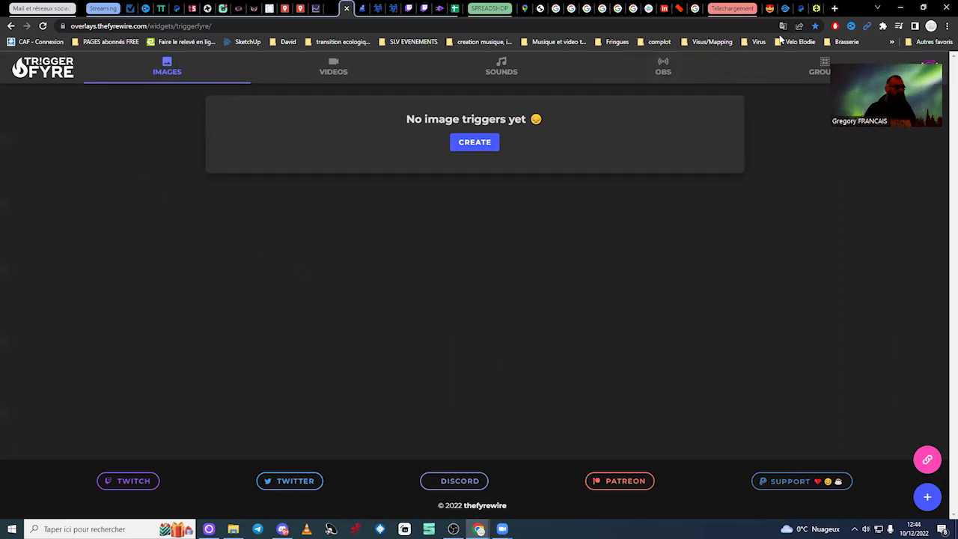
- Switch to OBS and check that the WebSocket server settings entry is among its tools
{"action": "left_click", "coordinate": [901, 9]}
{"action": "left_click", "coordinate": [205, 16]}
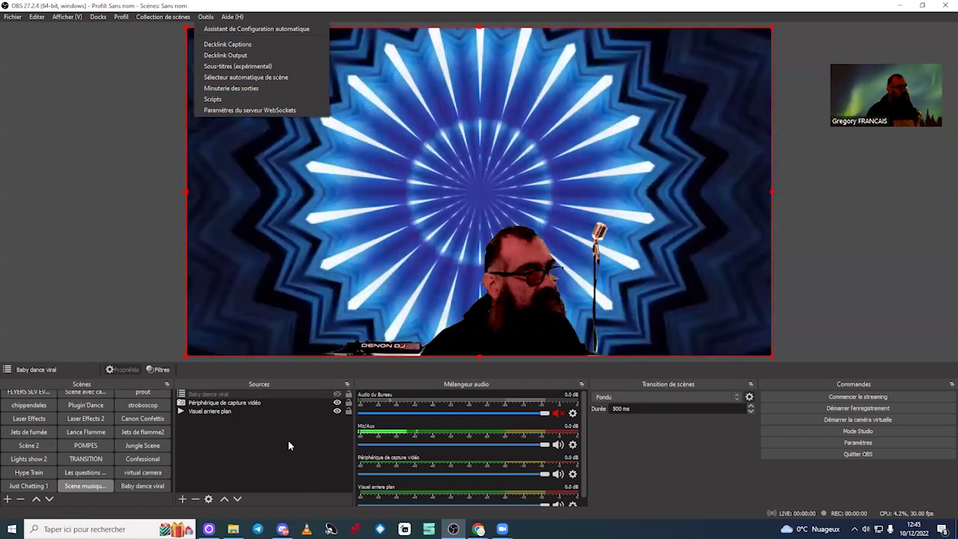
{"action": "left_click", "coordinate": [265, 268]}
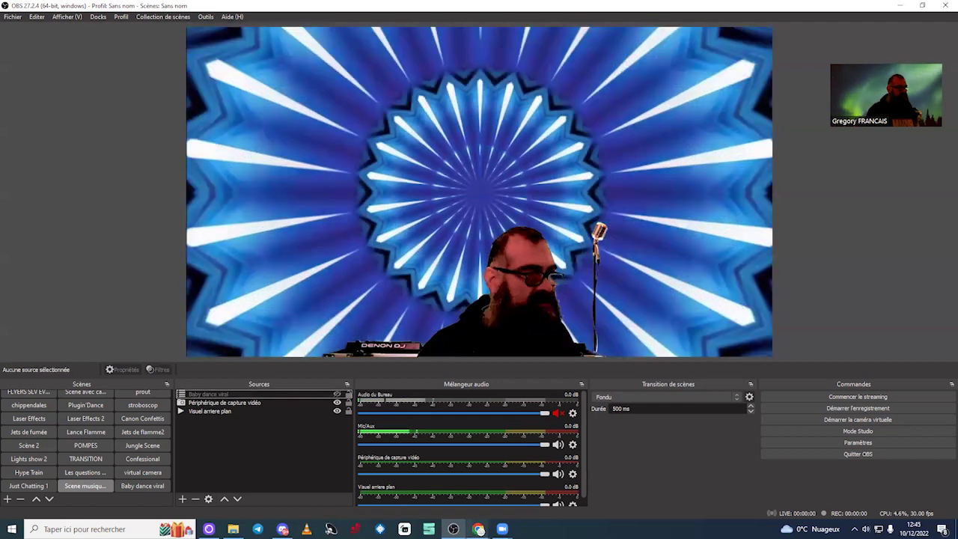
- Switch to Chrome and search Google for "websocket obs"
{"action": "mouse_move", "coordinate": [479, 529]}
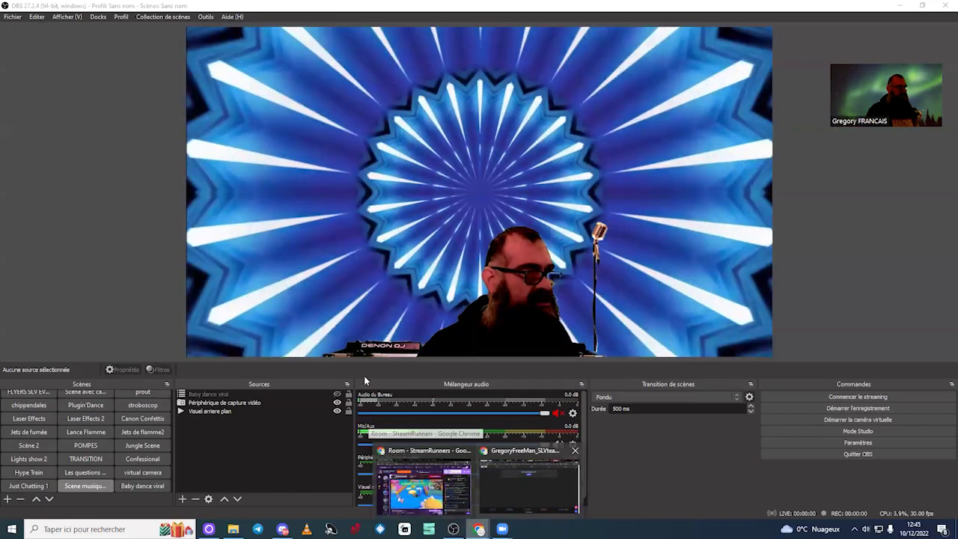
{"action": "left_click", "coordinate": [528, 485]}
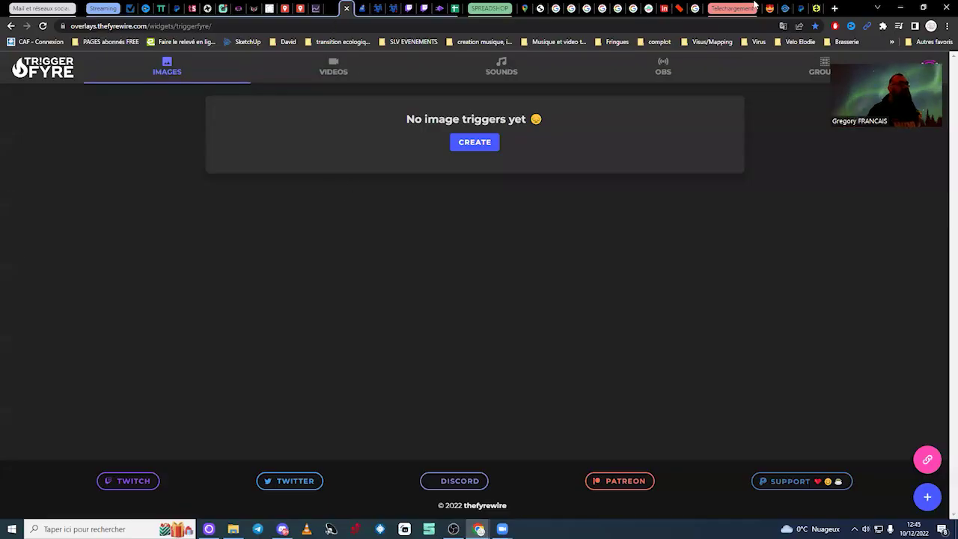
{"action": "left_click", "coordinate": [700, 9]}
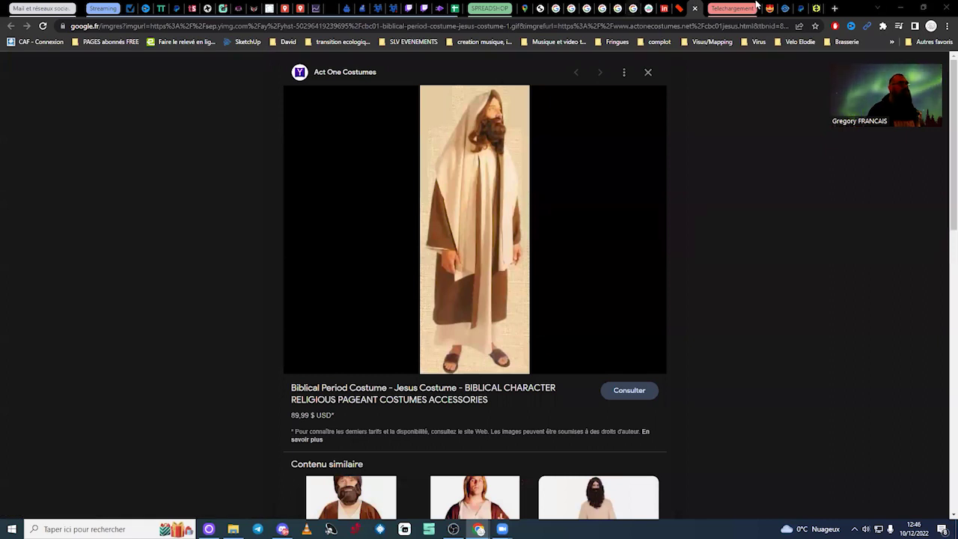
{"action": "left_click", "coordinate": [634, 8]}
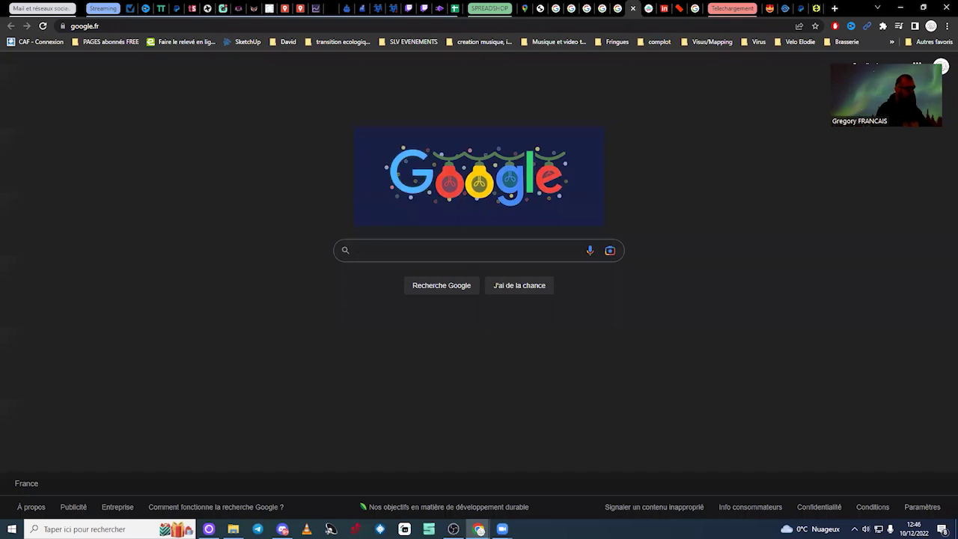
{"action": "type", "text": "Websocket"}
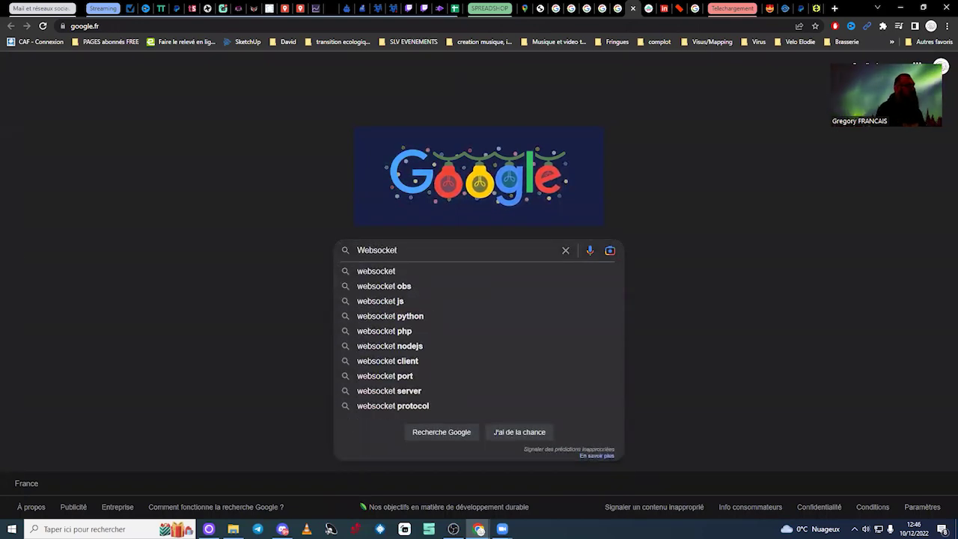
{"action": "key", "text": "Down"}
{"action": "key", "text": "Down"}
{"action": "key", "text": "Return"}
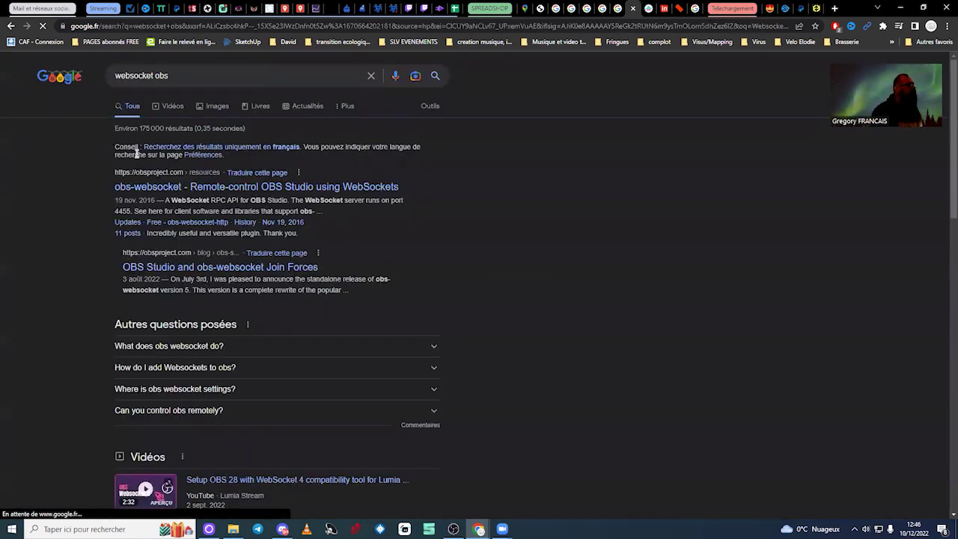
- Open the obs-websocket plugin page, follow its download link to the GitHub 5.0.1 release and examine the downloadable assets
{"action": "left_click", "coordinate": [193, 189]}
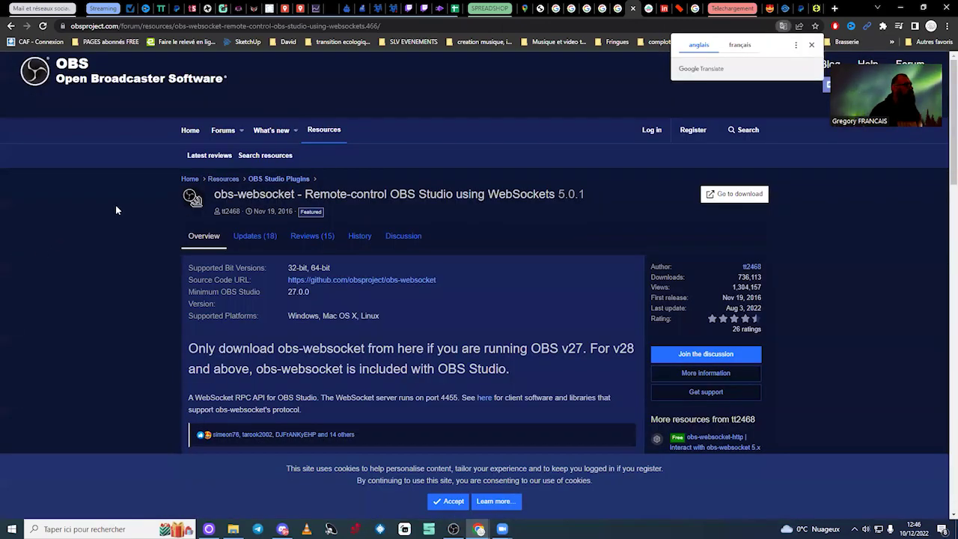
{"action": "scroll", "coordinate": [151, 323], "scroll_direction": "down", "scroll_amount": 2}
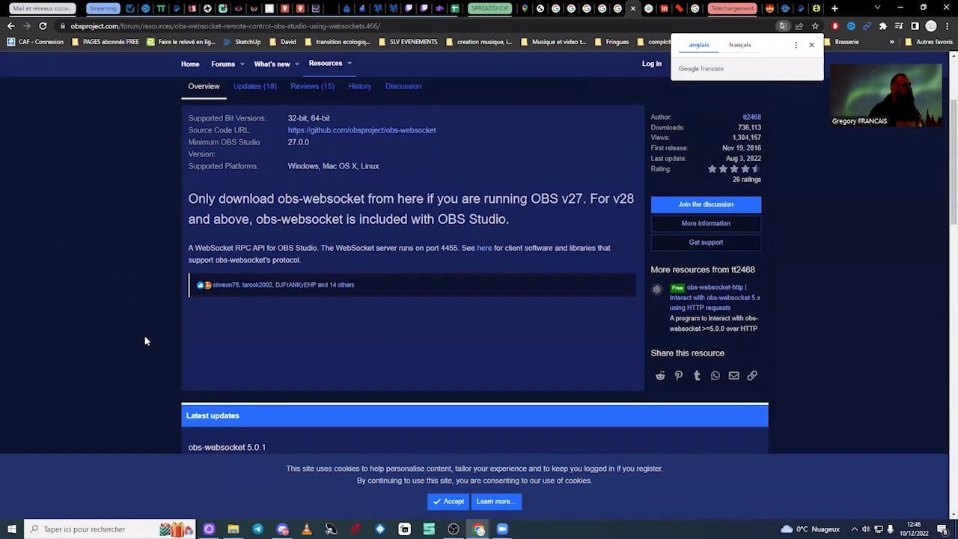
{"action": "scroll", "coordinate": [461, 245], "scroll_direction": "up", "scroll_amount": 2}
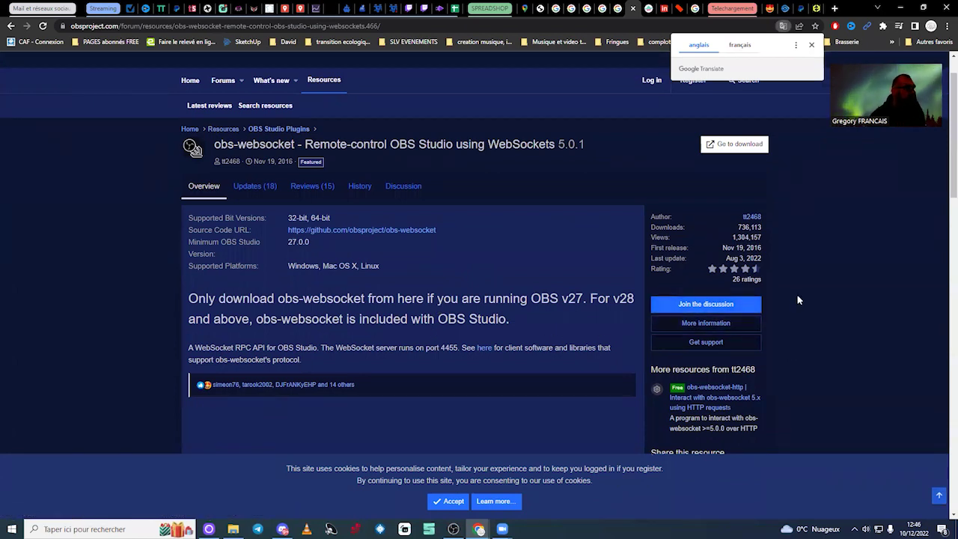
{"action": "scroll", "coordinate": [798, 296], "scroll_direction": "up", "scroll_amount": 1}
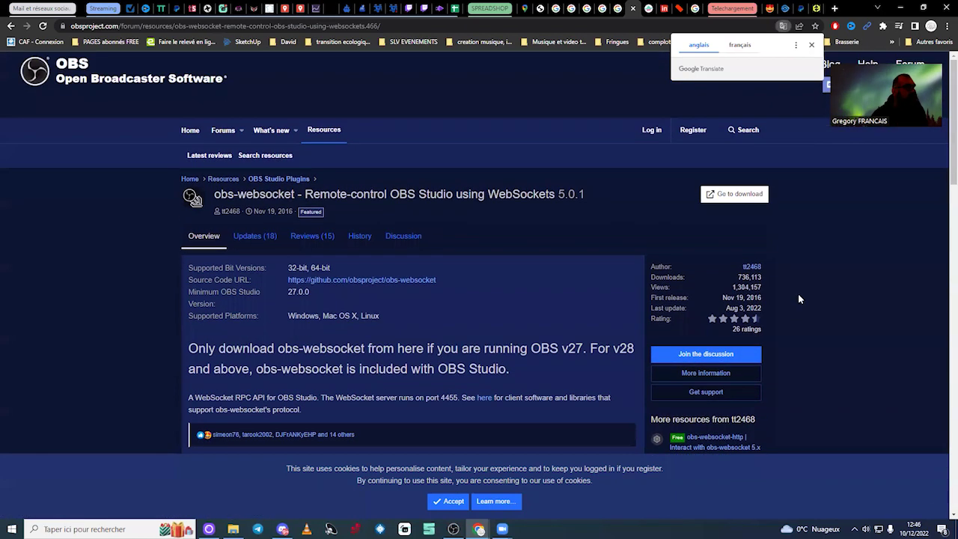
{"action": "left_click", "coordinate": [739, 196]}
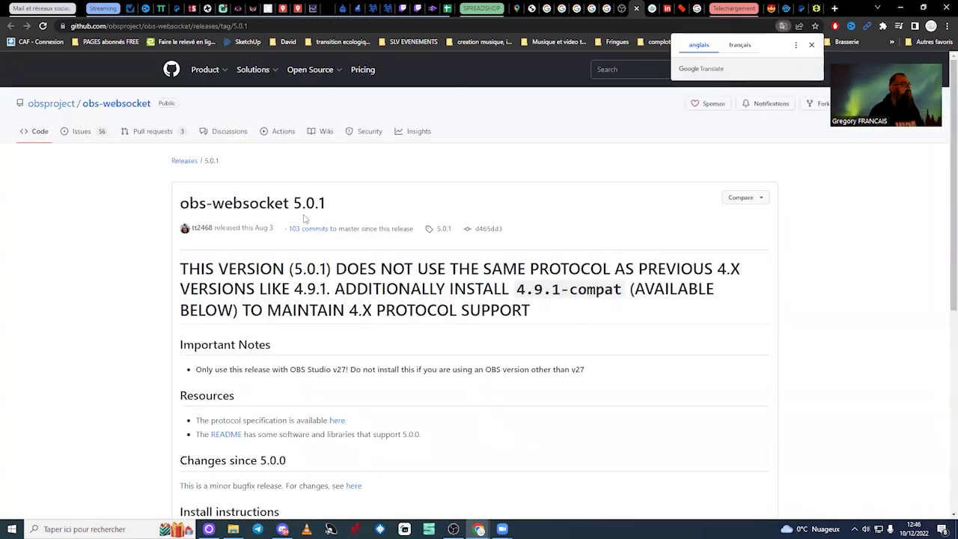
{"action": "scroll", "coordinate": [304, 218], "scroll_direction": "down", "scroll_amount": 8}
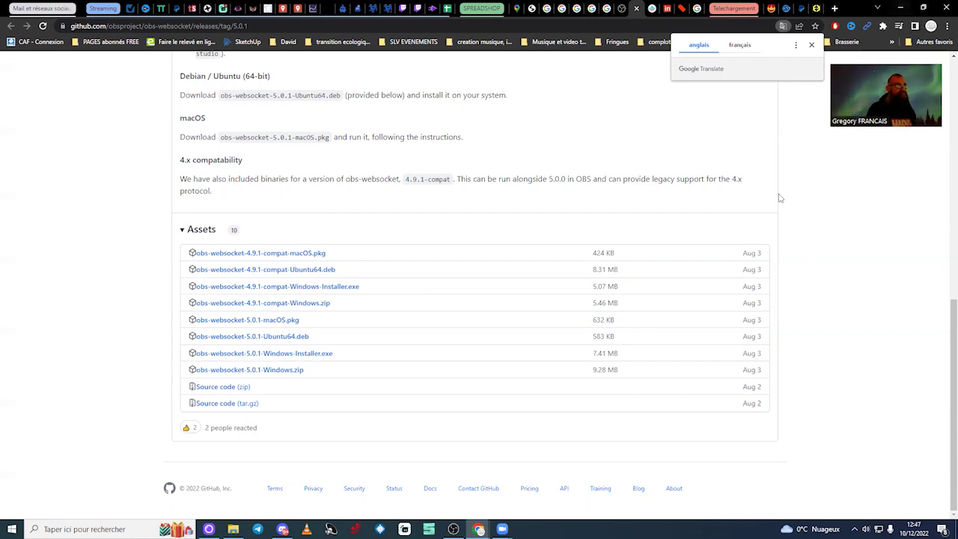
- Switch to OBS, review the WebSocket server settings and close them without changes
{"action": "key", "text": "alt+Tab"}
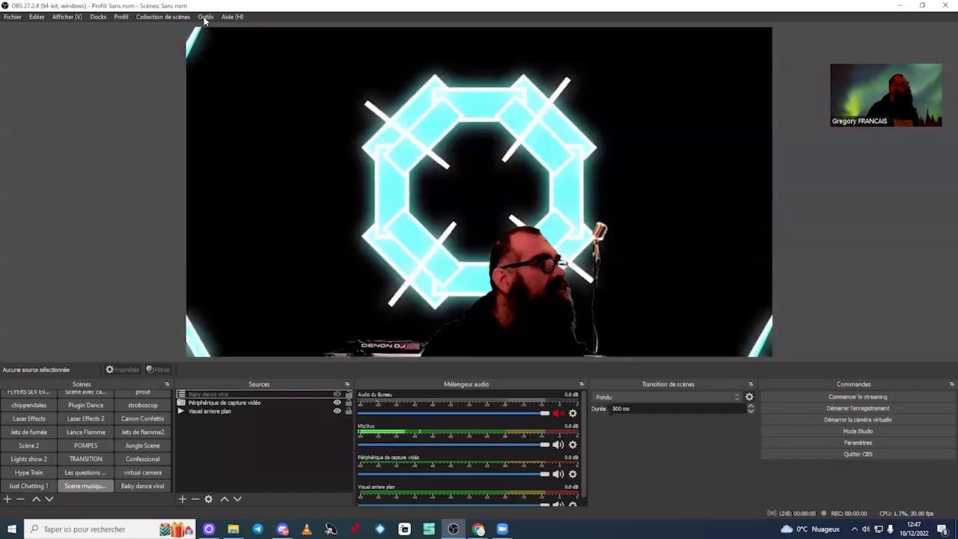
{"action": "left_click", "coordinate": [204, 17]}
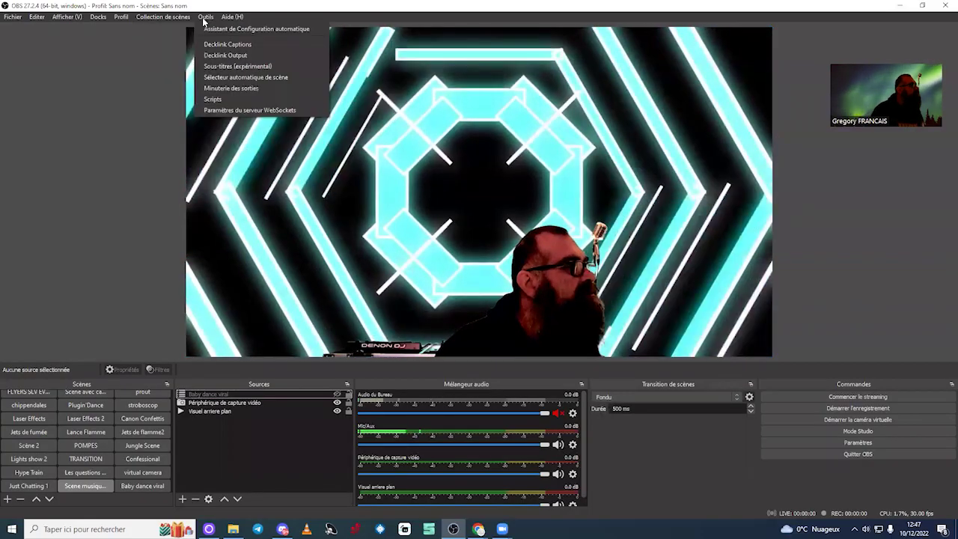
{"action": "left_click", "coordinate": [234, 110]}
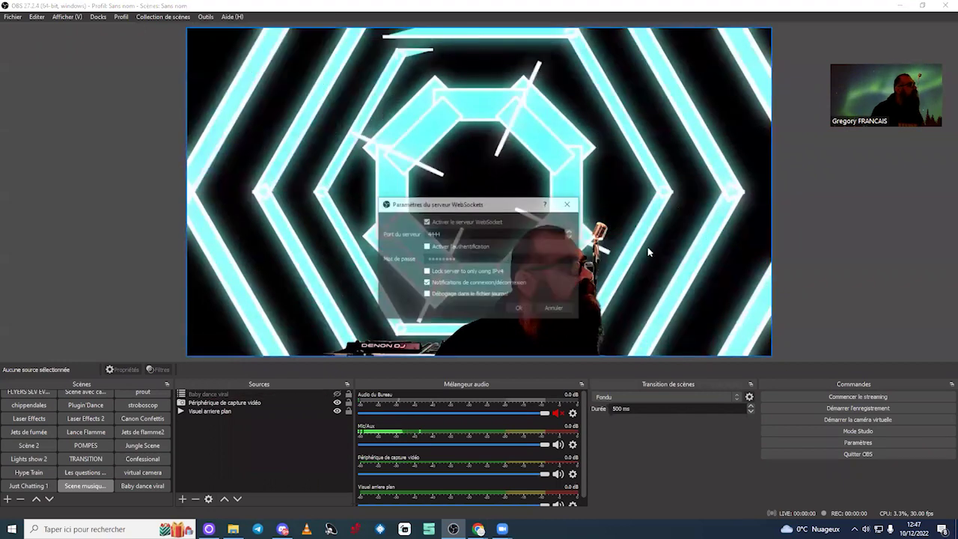
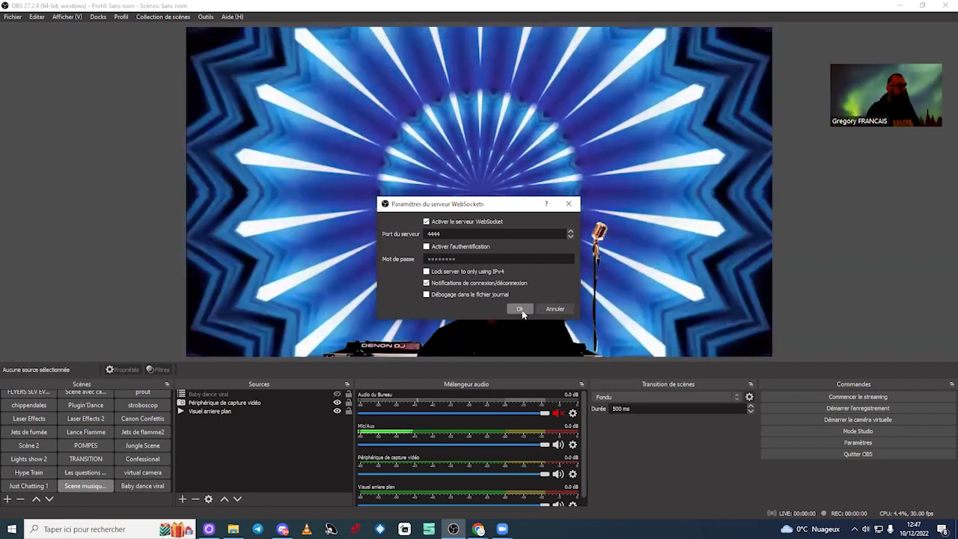
{"action": "left_click", "coordinate": [575, 205]}
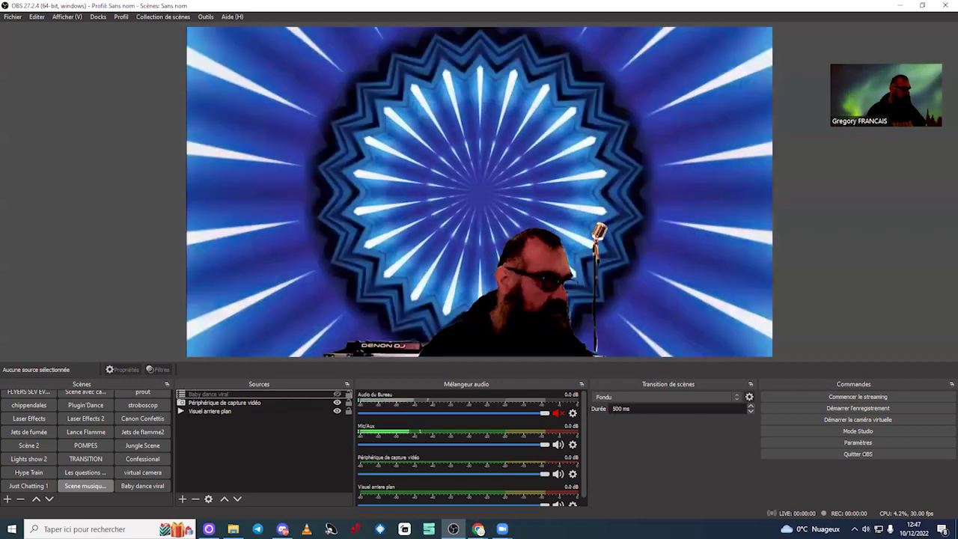
- Switch to TriggerFyre in Chrome and view its image, video and sound triggers
{"action": "left_click", "coordinate": [479, 529]}
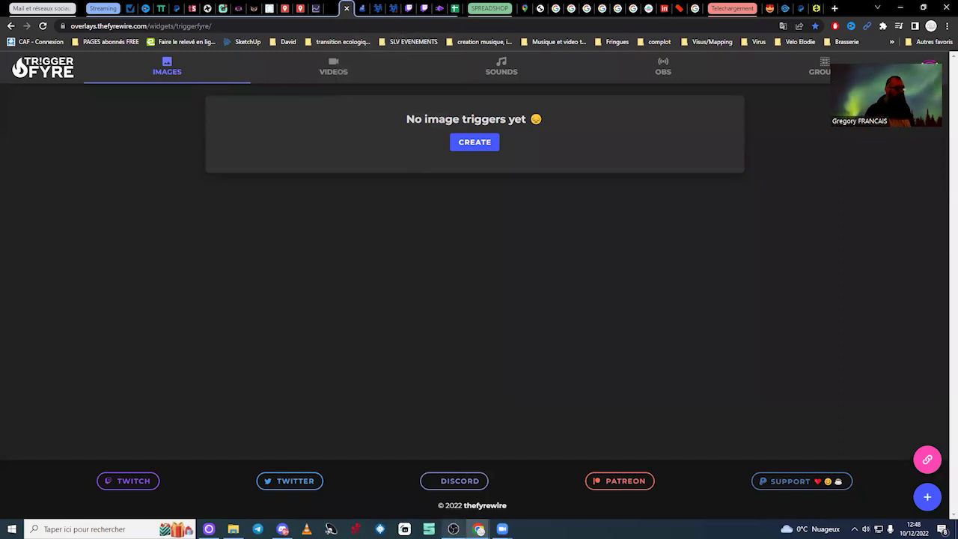
{"action": "left_click", "coordinate": [453, 529]}
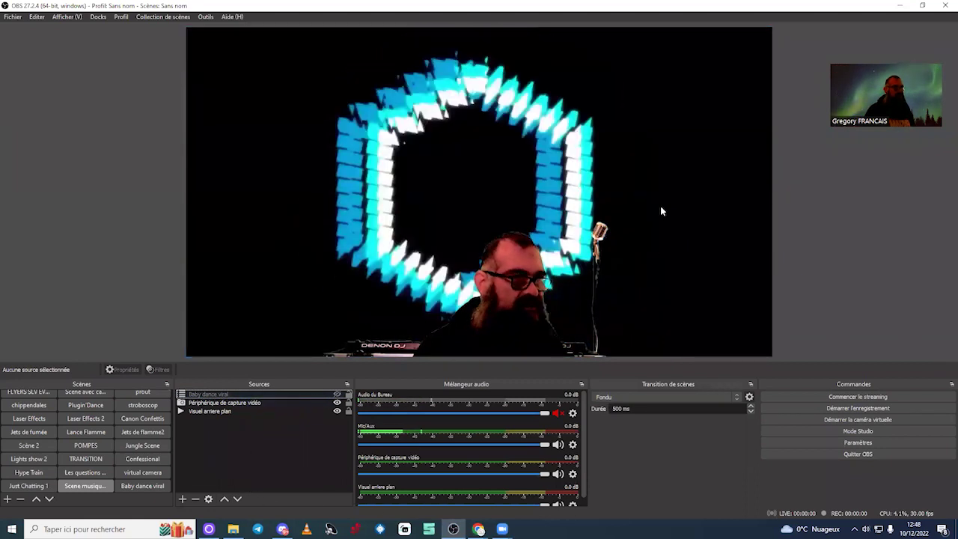
{"action": "left_click", "coordinate": [479, 530]}
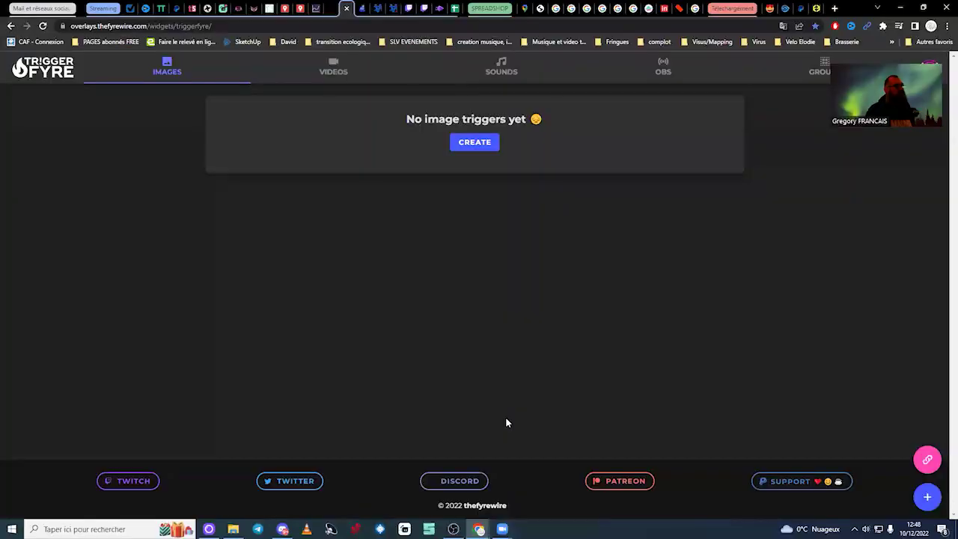
{"action": "left_click", "coordinate": [171, 68]}
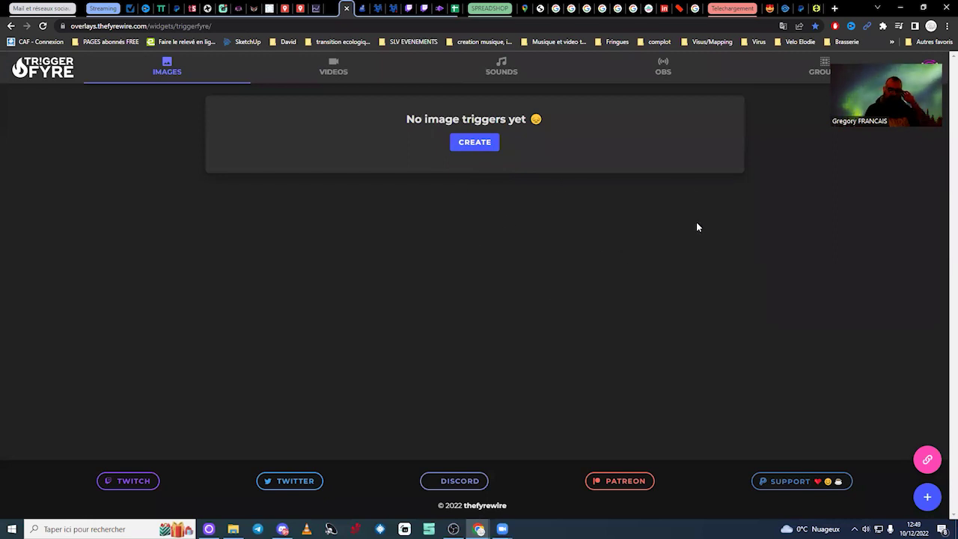
{"action": "left_click", "coordinate": [343, 79]}
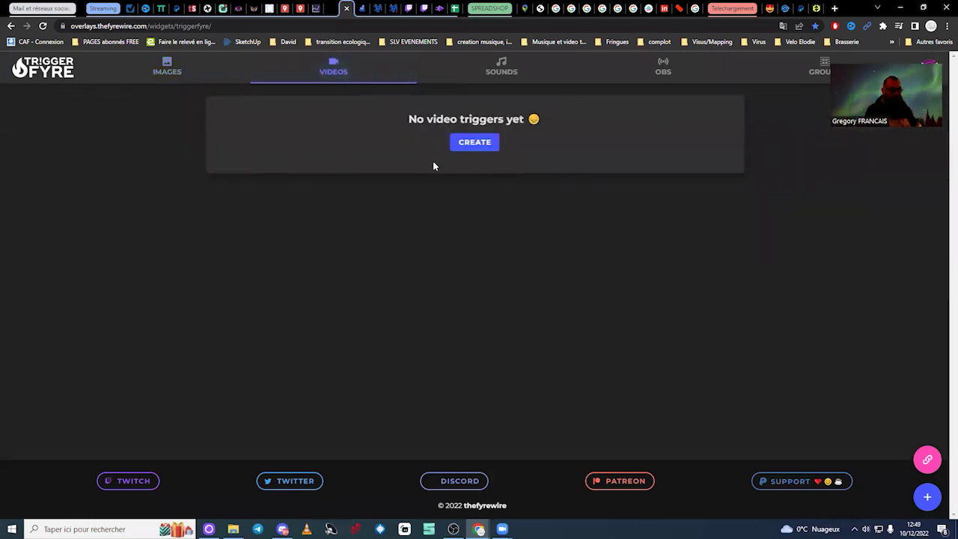
{"action": "left_click", "coordinate": [500, 69]}
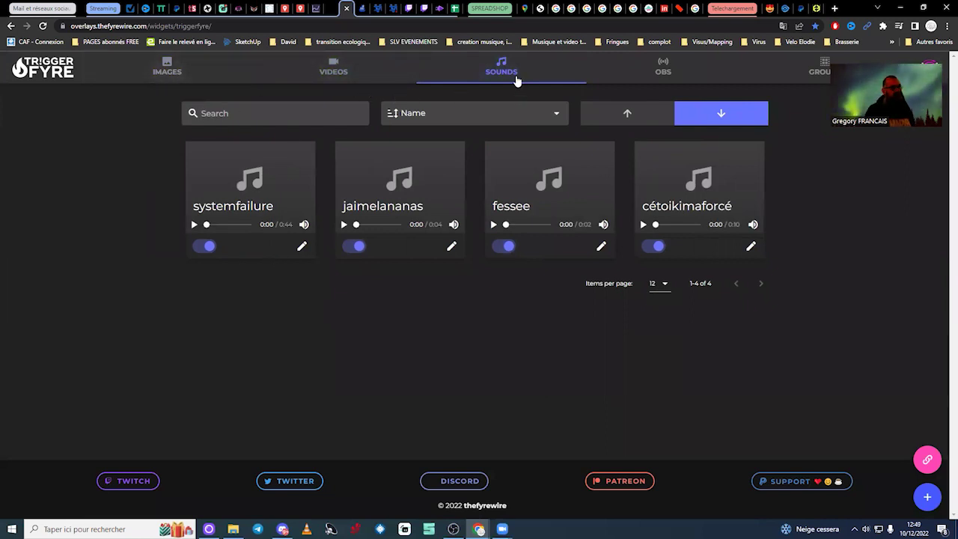
- Open the OBS triggers in TriggerFyre and connect to OBS at localhost:4444
{"action": "left_click", "coordinate": [633, 73]}
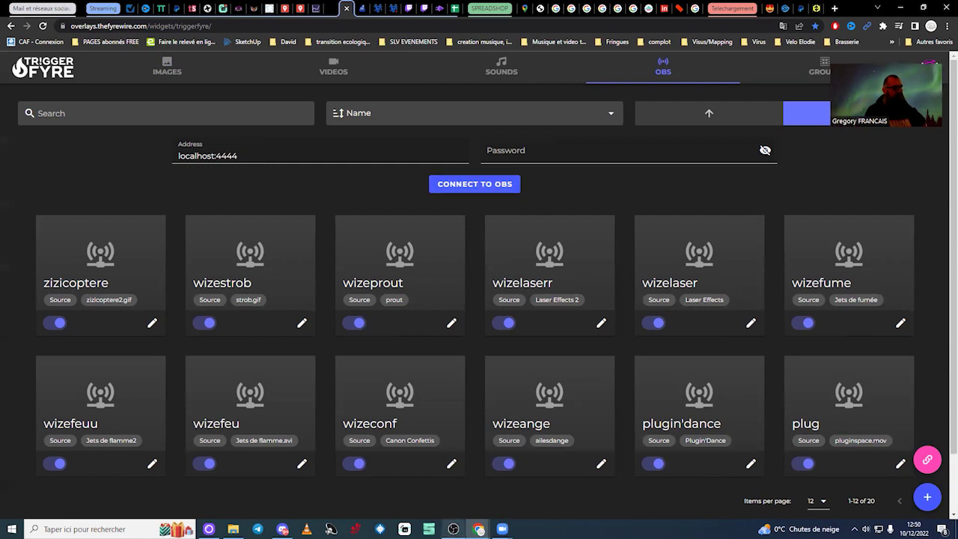
{"action": "left_click", "coordinate": [494, 191]}
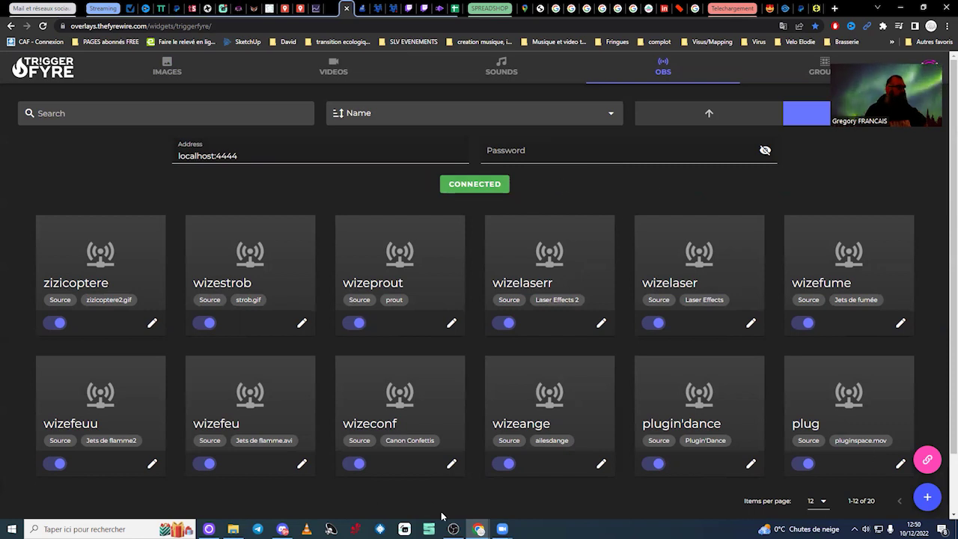
- Create a new OBS trigger and set its command name to babydance
{"action": "scroll", "coordinate": [475, 449], "scroll_direction": "down", "scroll_amount": 1}
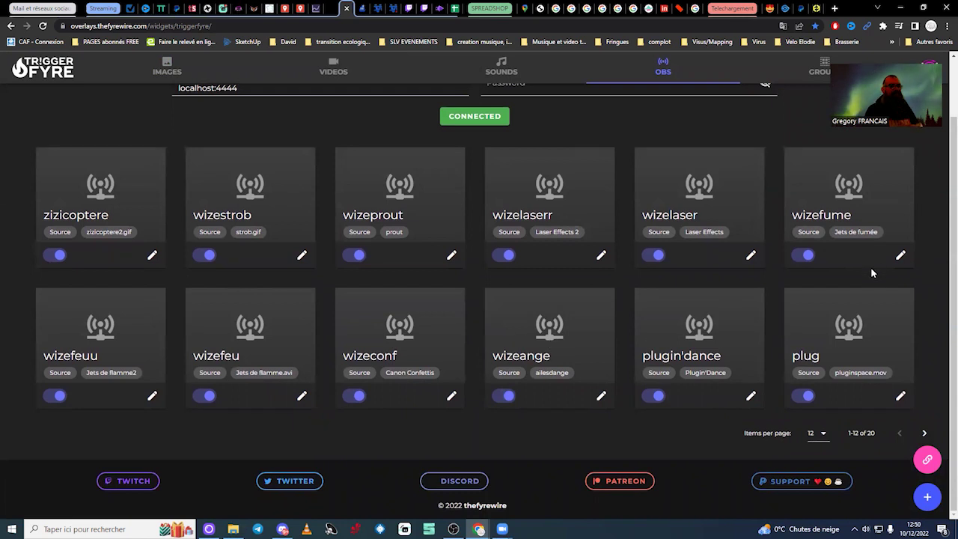
{"action": "scroll", "coordinate": [405, 346], "scroll_direction": "up", "scroll_amount": 1}
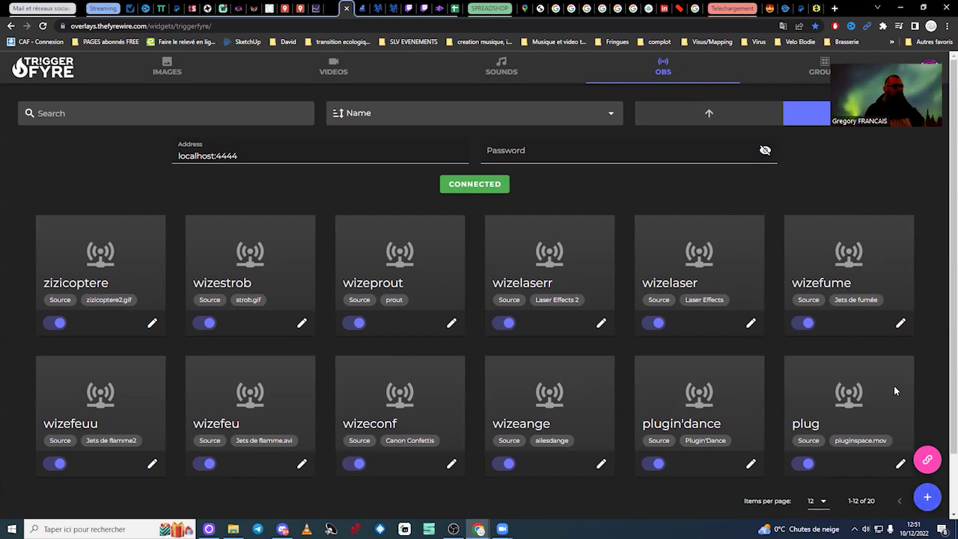
{"action": "left_click", "coordinate": [930, 499]}
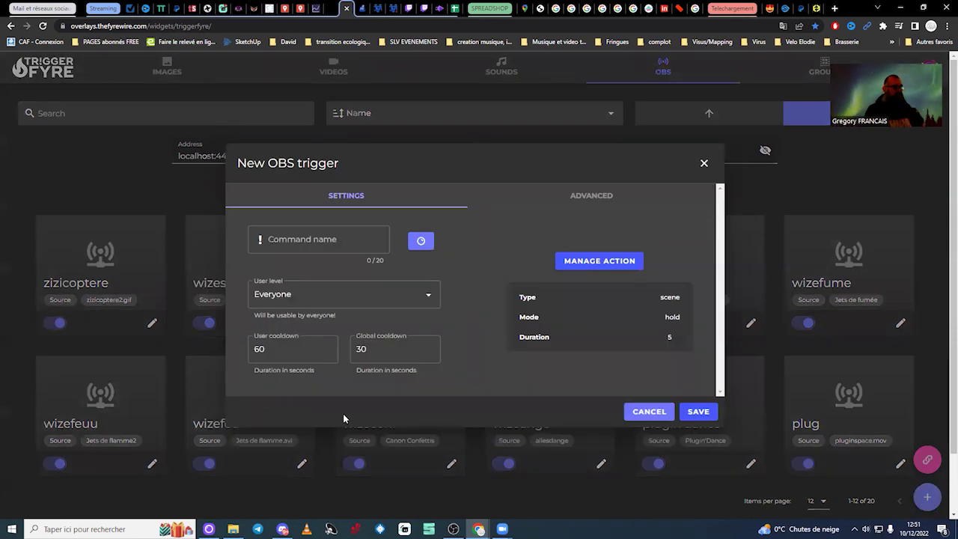
{"action": "left_click", "coordinate": [283, 240]}
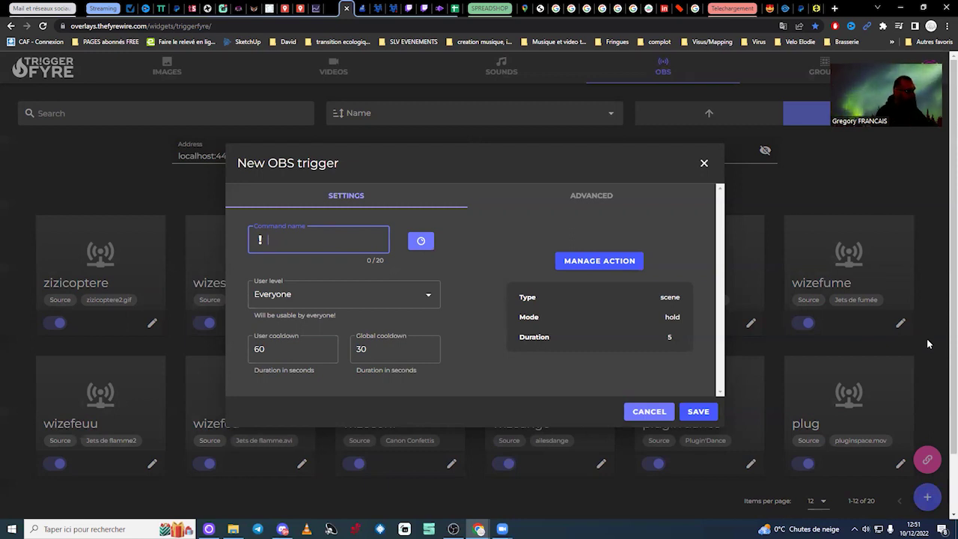
{"action": "type", "text": "baby"}
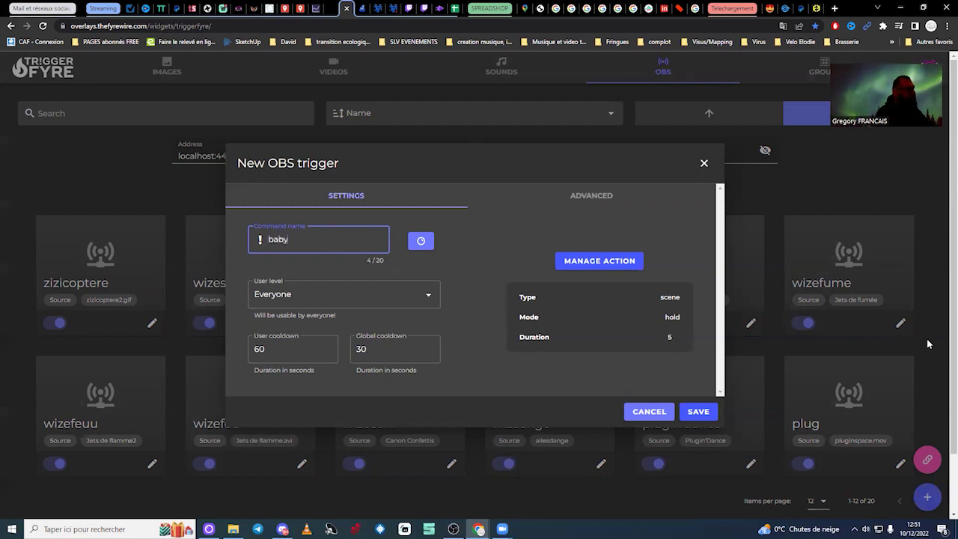
{"action": "type", "text": "dance"}
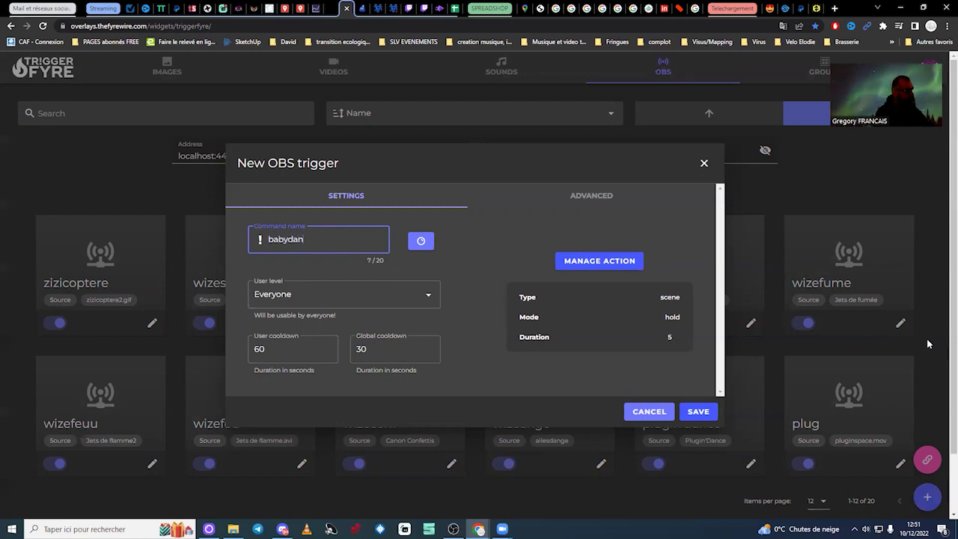
{"action": "key", "text": "ctrl+a"}
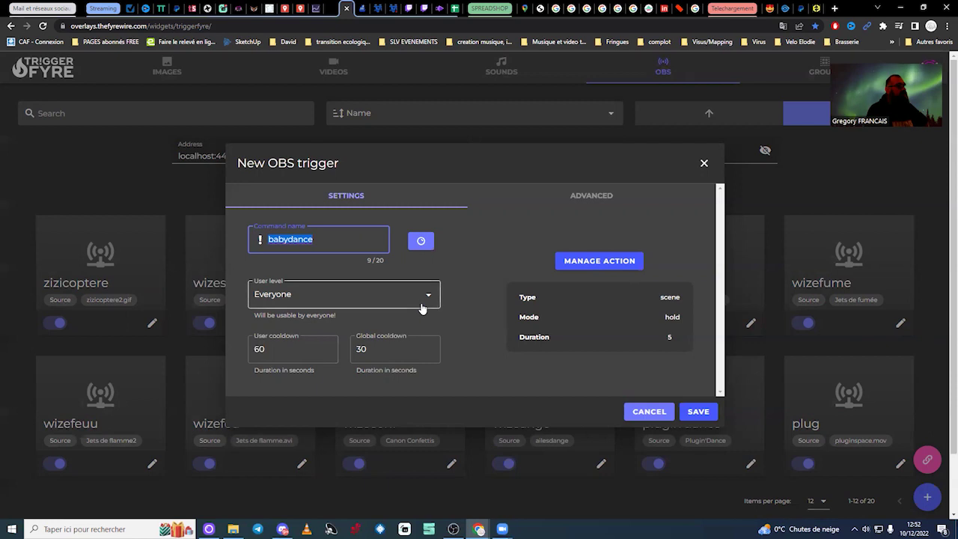
- Translate the page into French and switch it back to English
{"action": "right_click", "coordinate": [475, 268]}
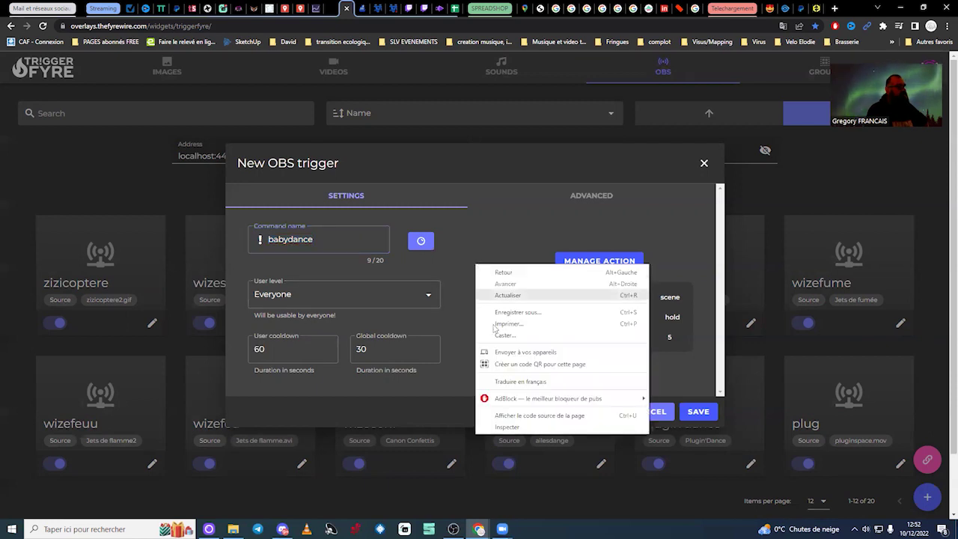
{"action": "left_click", "coordinate": [521, 395]}
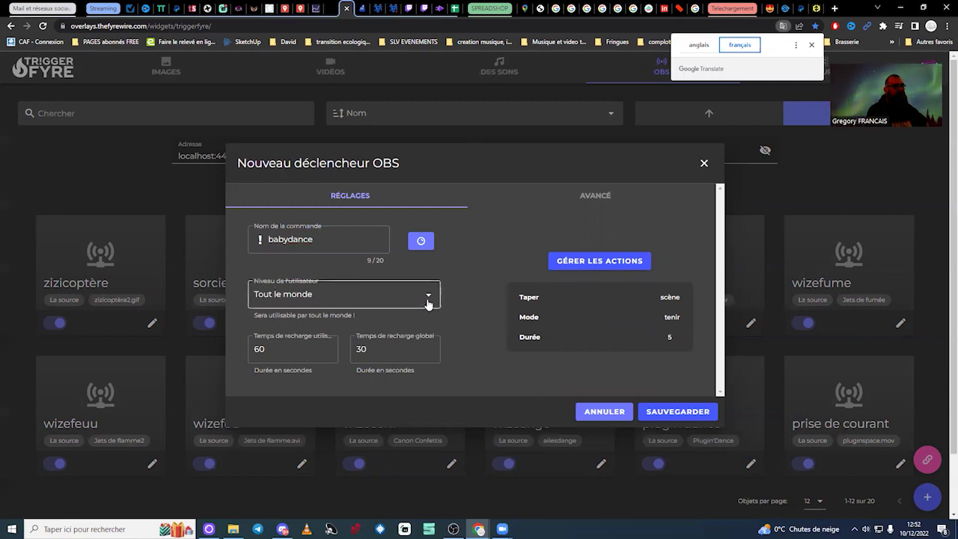
{"action": "left_click", "coordinate": [695, 45]}
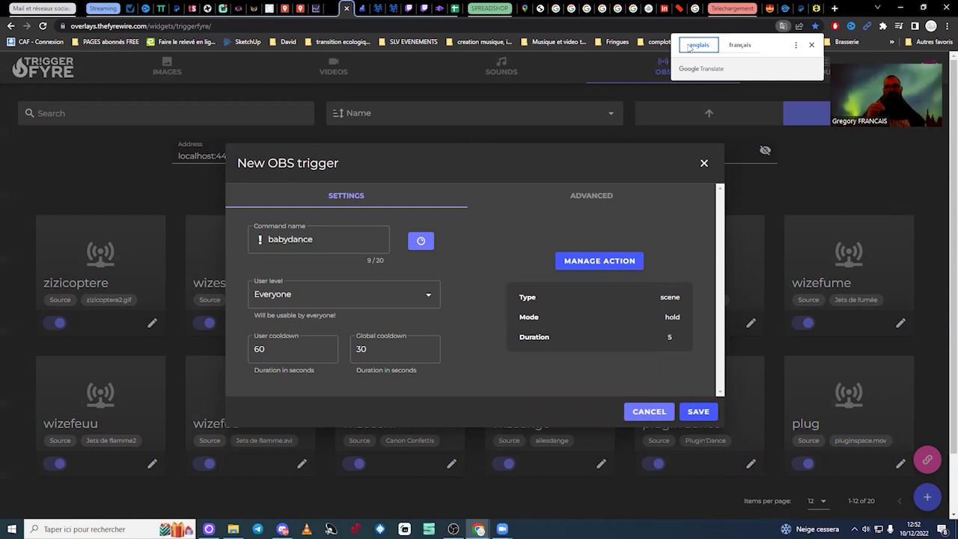
- Try the Custom user level for the babydance trigger, toggling Viewer and Broadcaster, and return the user level to Everyone
{"action": "left_click", "coordinate": [430, 297]}
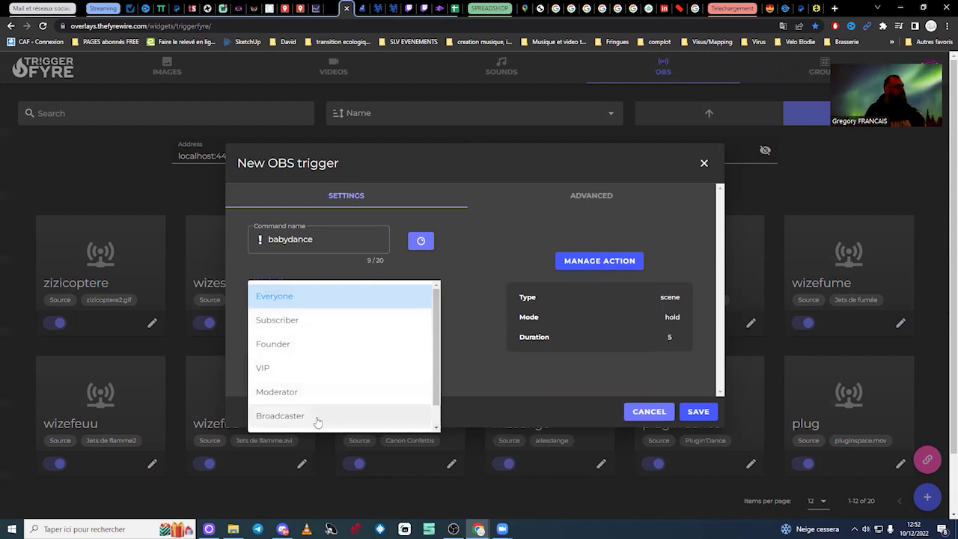
{"action": "scroll", "coordinate": [316, 414], "scroll_direction": "down", "scroll_amount": 1}
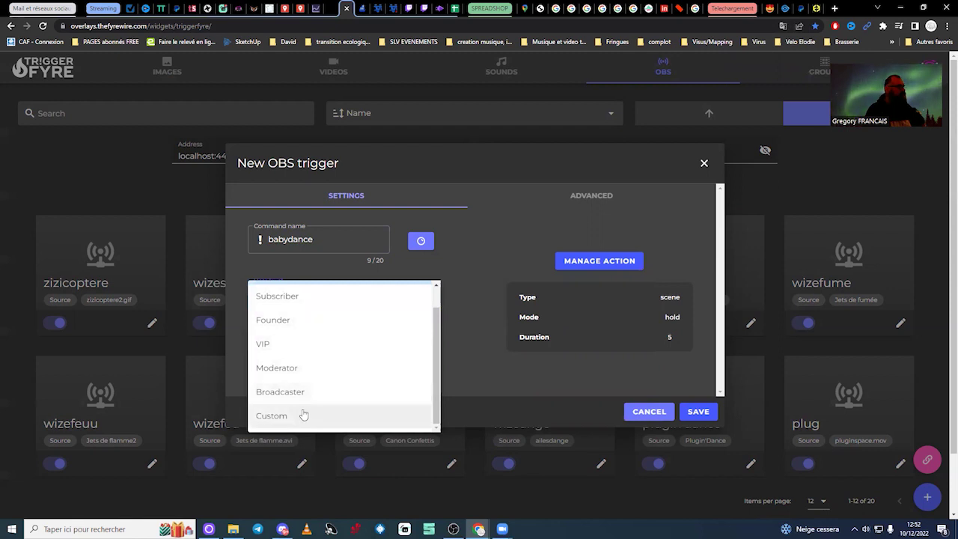
{"action": "scroll", "coordinate": [311, 368], "scroll_direction": "up", "scroll_amount": 1}
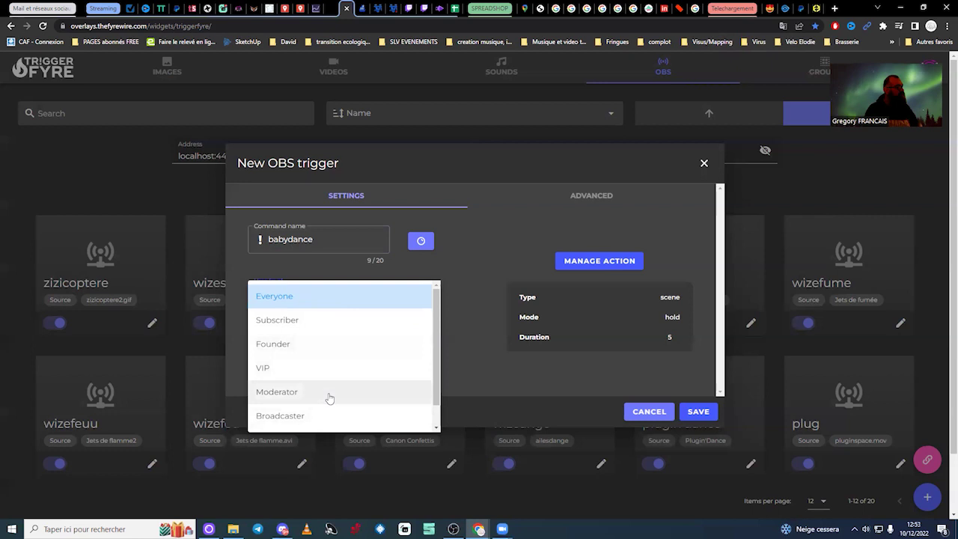
{"action": "scroll", "coordinate": [330, 394], "scroll_direction": "down", "scroll_amount": 1}
{"action": "scroll", "coordinate": [326, 370], "scroll_direction": "up", "scroll_amount": 1}
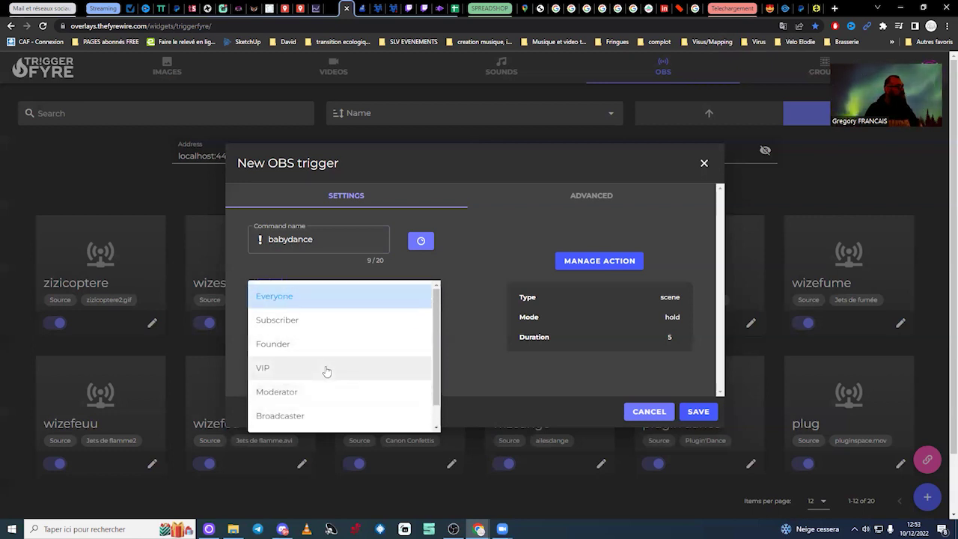
{"action": "scroll", "coordinate": [340, 397], "scroll_direction": "down", "scroll_amount": 1}
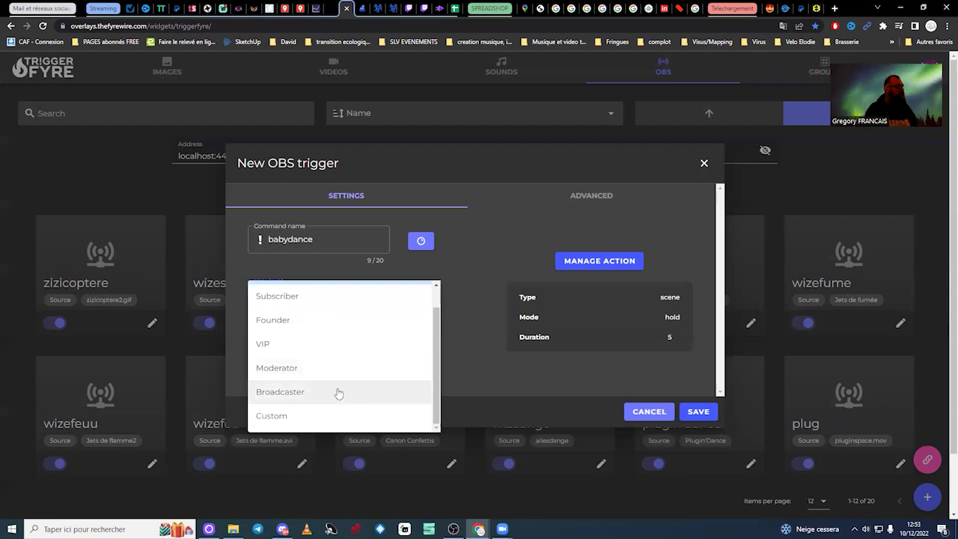
{"action": "left_click", "coordinate": [340, 418]}
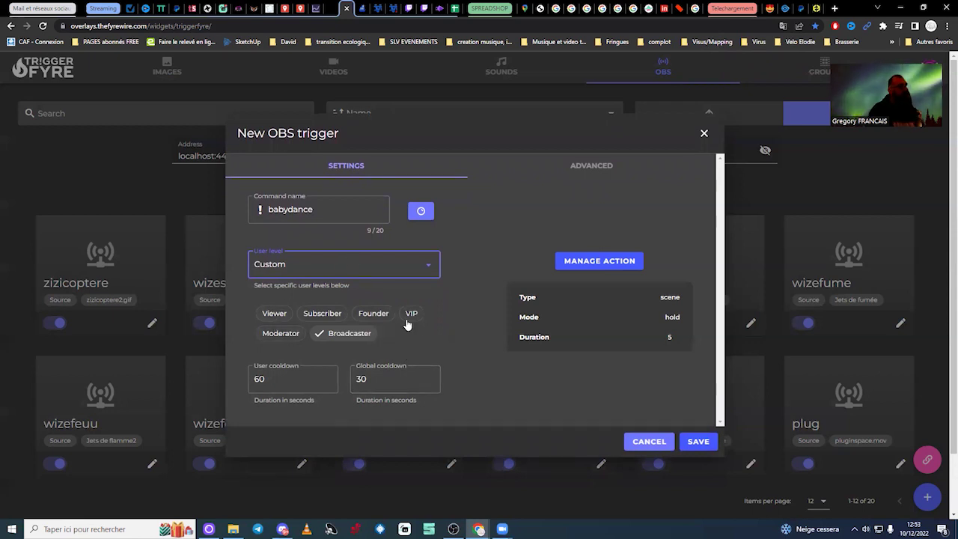
{"action": "left_click", "coordinate": [274, 314]}
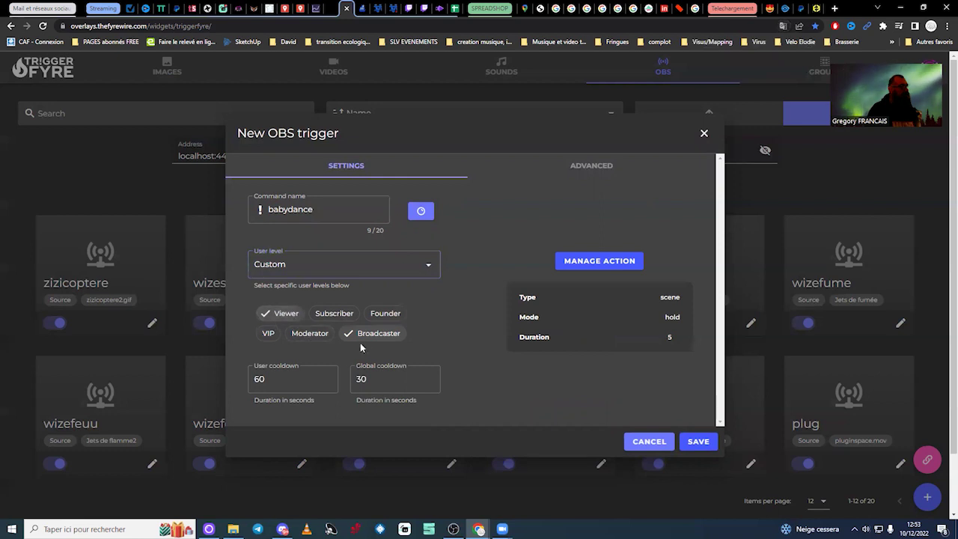
{"action": "left_click", "coordinate": [280, 316]}
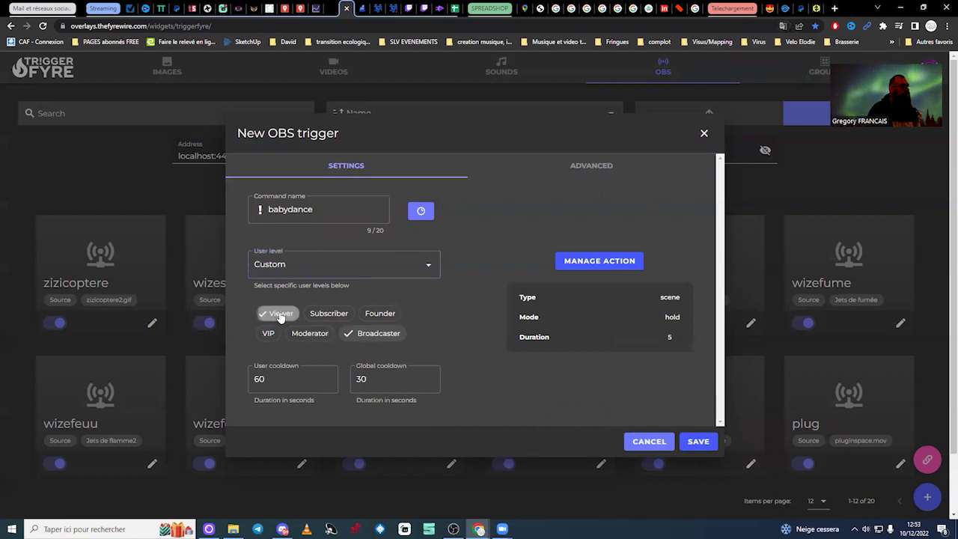
{"action": "left_click", "coordinate": [352, 336]}
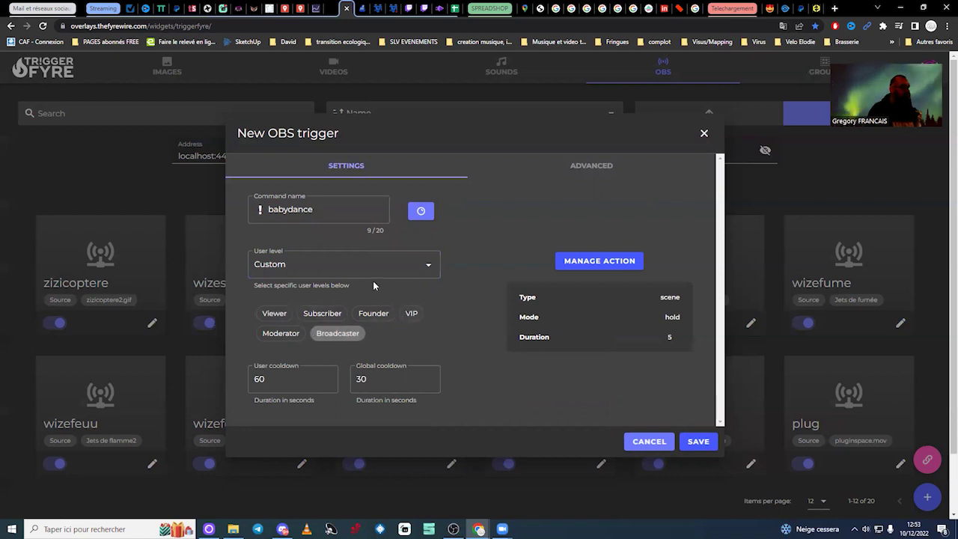
{"action": "left_click", "coordinate": [426, 265]}
{"action": "scroll", "coordinate": [329, 315], "scroll_direction": "up", "scroll_amount": 1}
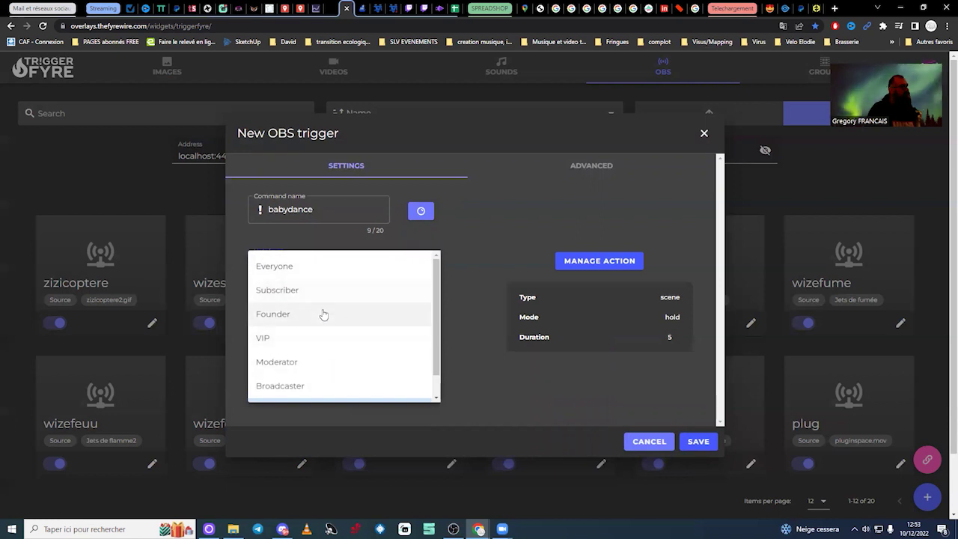
{"action": "left_click", "coordinate": [478, 346]}
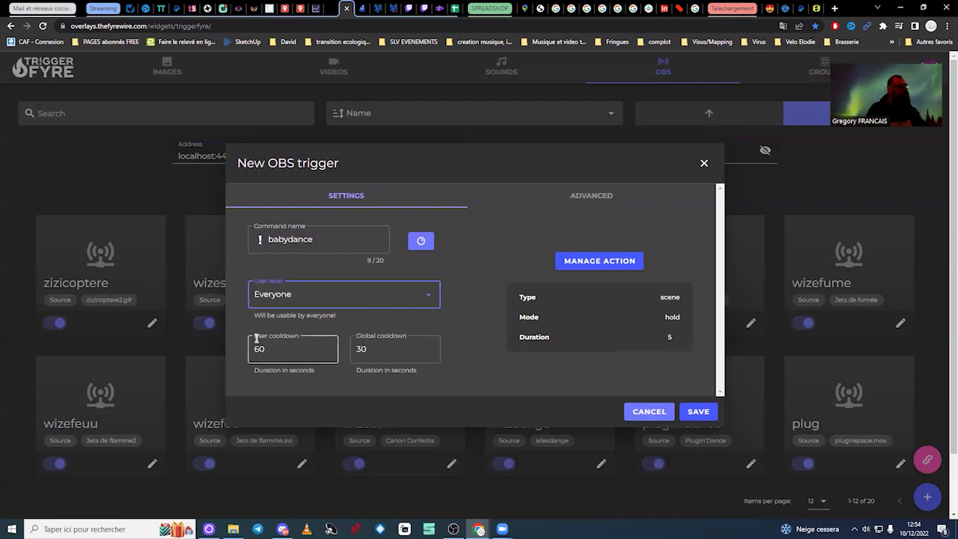
- Switch to OBS, check the playback length of the BabyDance rouge blanc video in the Baby dance viral scene, and return to TriggerFyre
{"action": "left_click", "coordinate": [294, 338]}
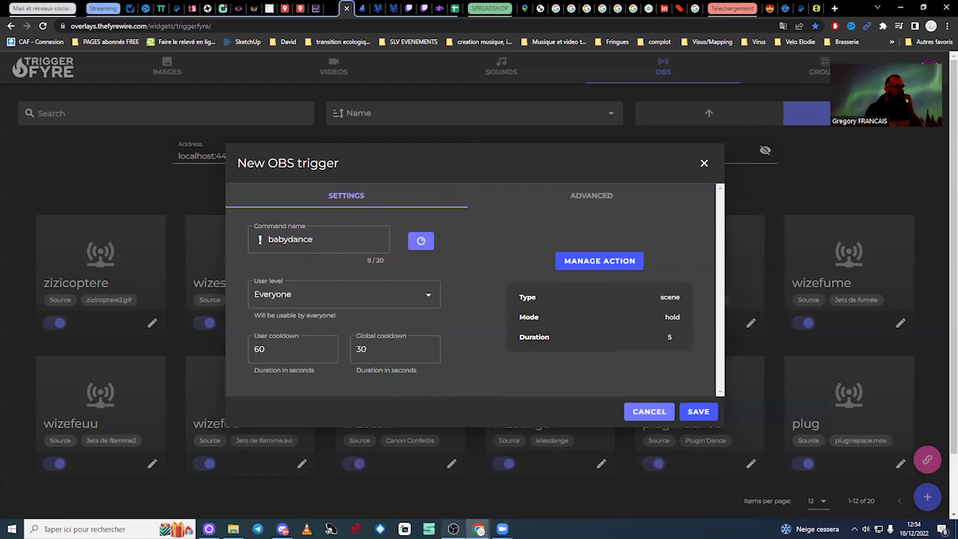
{"action": "left_click", "coordinate": [454, 528]}
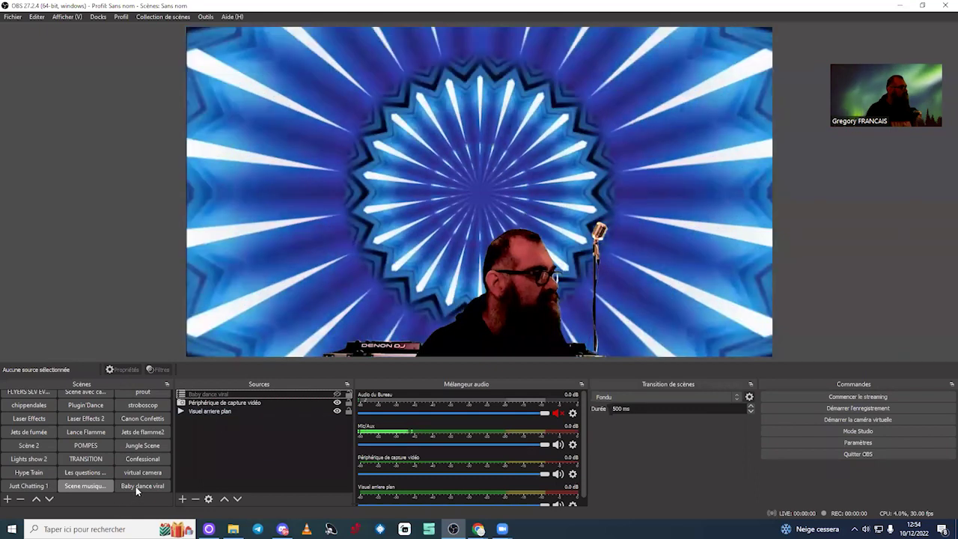
{"action": "left_click", "coordinate": [139, 486]}
{"action": "left_click", "coordinate": [298, 395]}
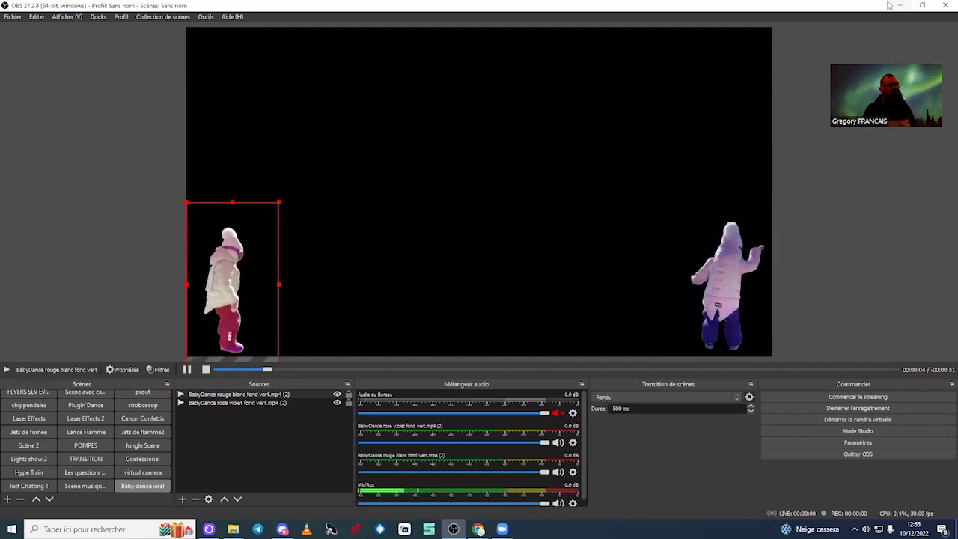
{"action": "left_click", "coordinate": [453, 528]}
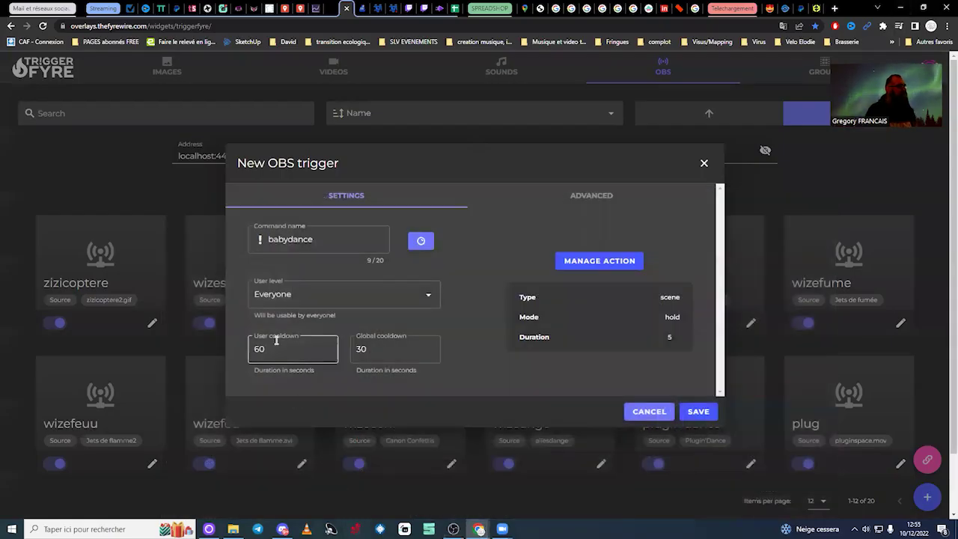
- Set both the user cooldown and the global cooldown of the babydance trigger to 180 seconds
{"action": "left_click", "coordinate": [281, 341]}
{"action": "left_click_drag", "start_coordinate": [285, 349], "coordinate": [225, 350]}
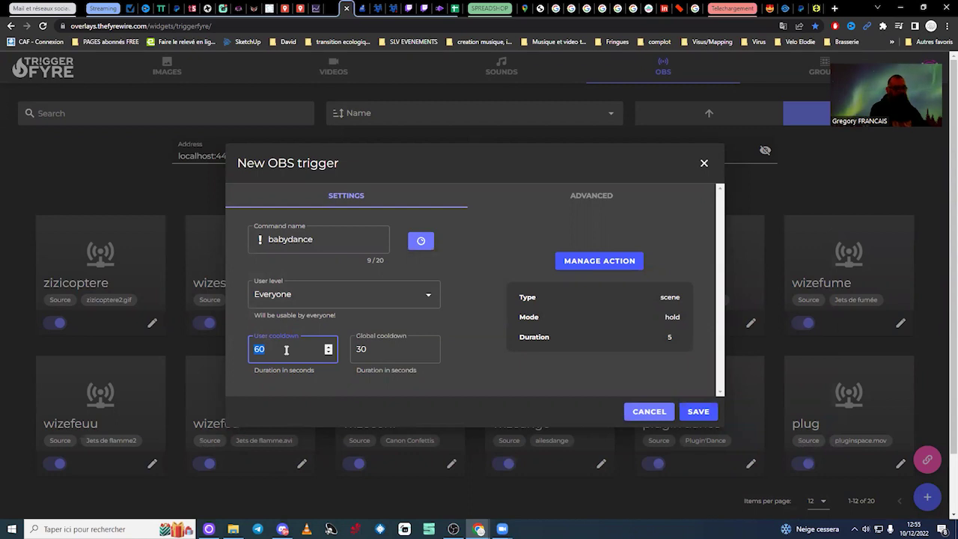
{"action": "type", "text": "180"}
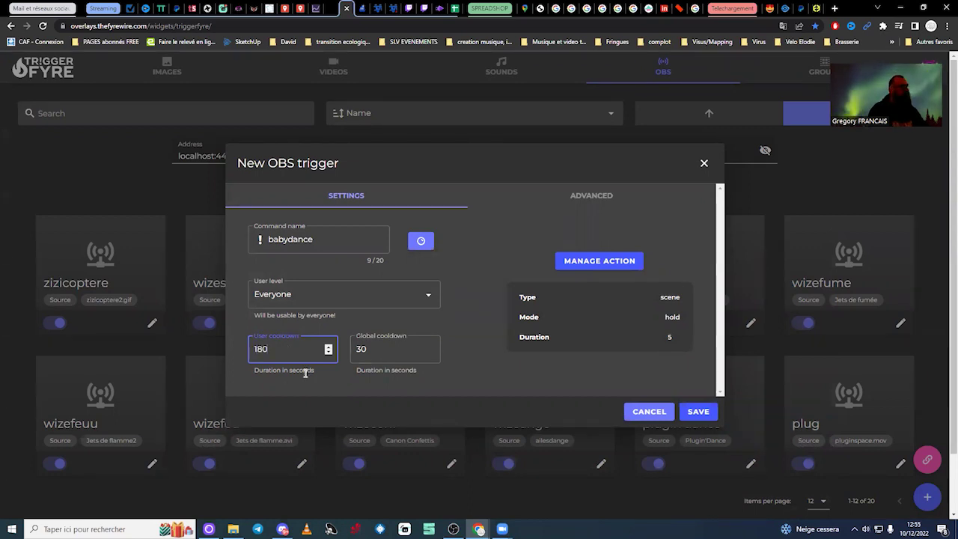
{"action": "left_click", "coordinate": [370, 357]}
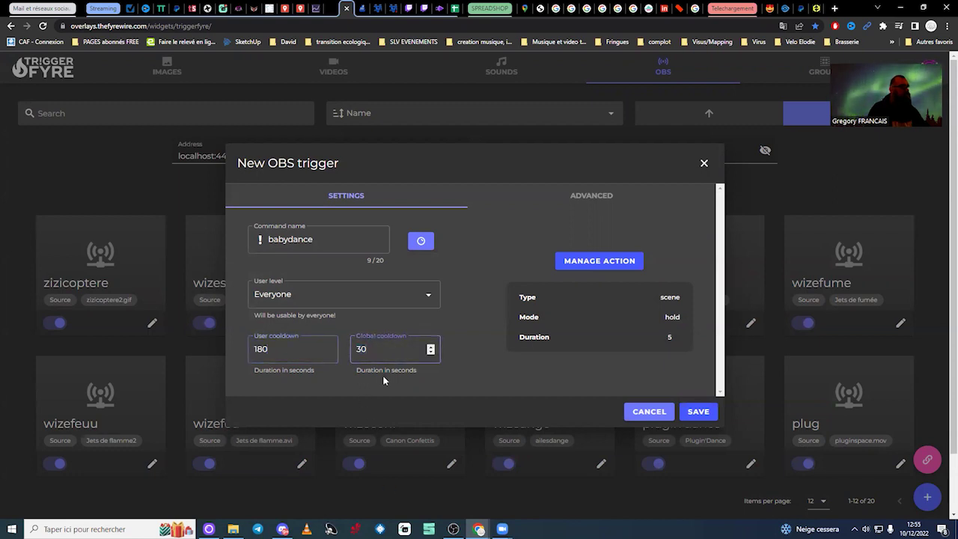
{"action": "key", "text": "BackSpace"}
{"action": "key", "text": "BackSpace"}
{"action": "type", "text": "180"}
{"action": "left_click", "coordinate": [511, 409]}
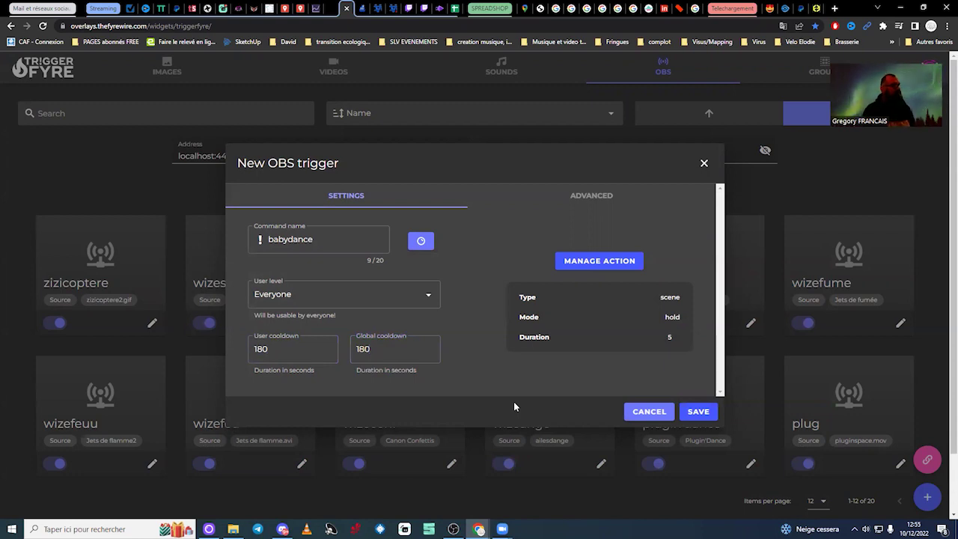
- Link the trigger to a custom Twitch reward named !babydance and save the reward settings
{"action": "left_click", "coordinate": [421, 240]}
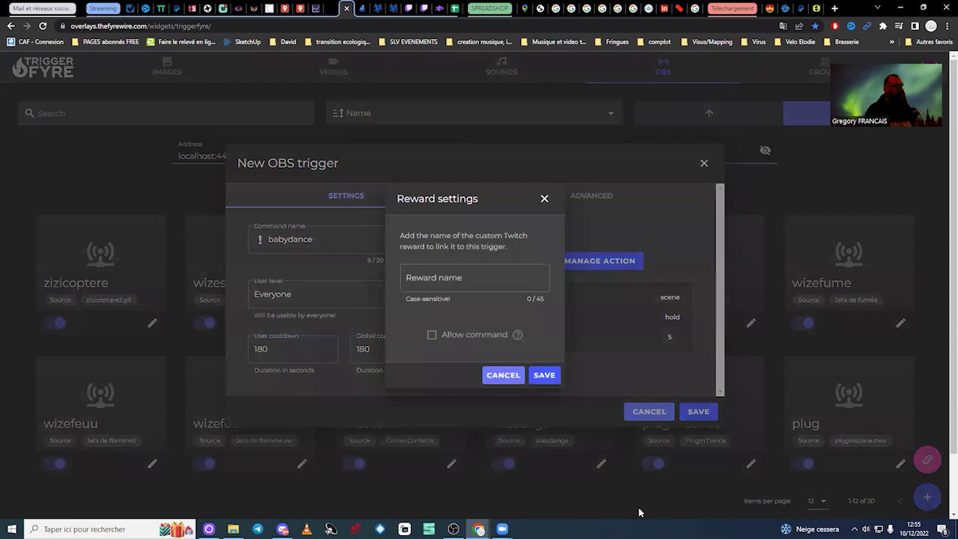
{"action": "left_click", "coordinate": [476, 276]}
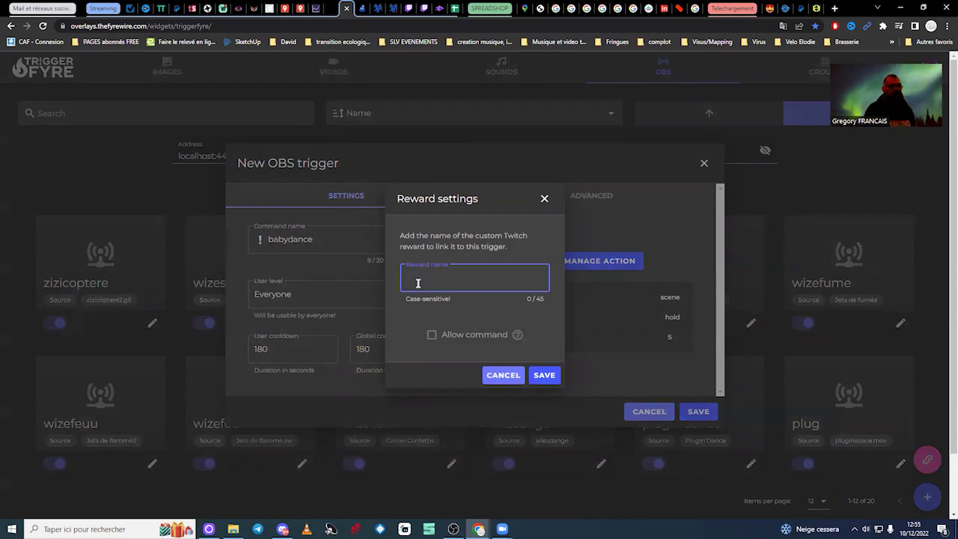
{"action": "type", "text": "!"}
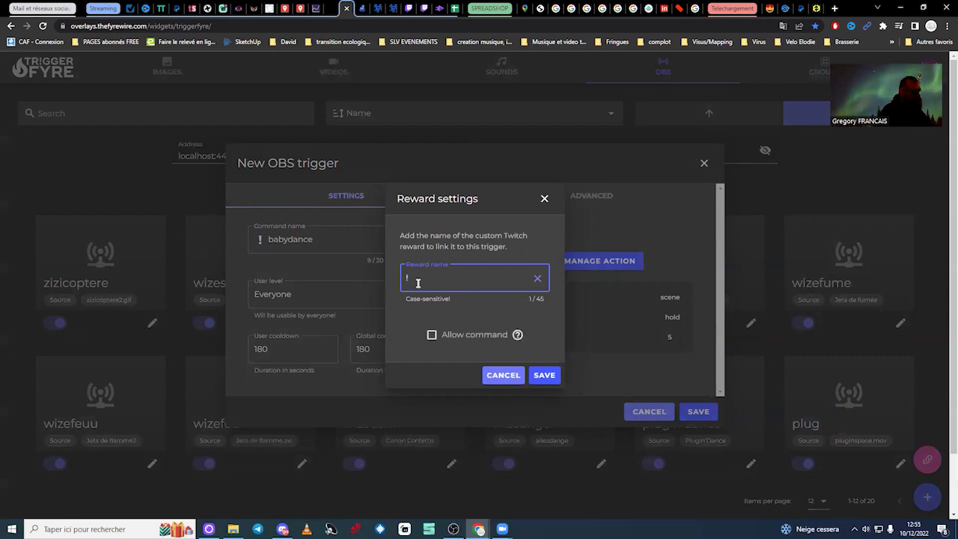
{"action": "type", "text": "baby"}
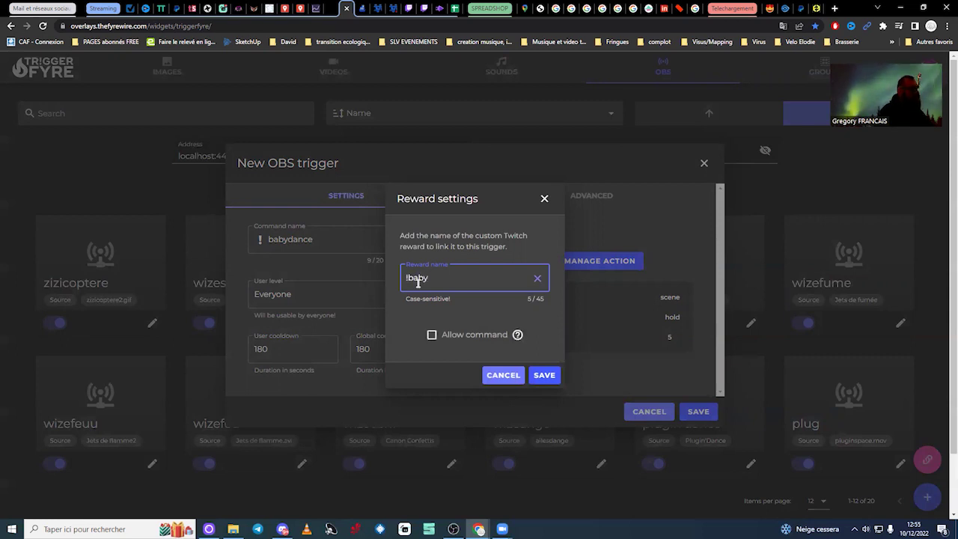
{"action": "type", "text": "dance"}
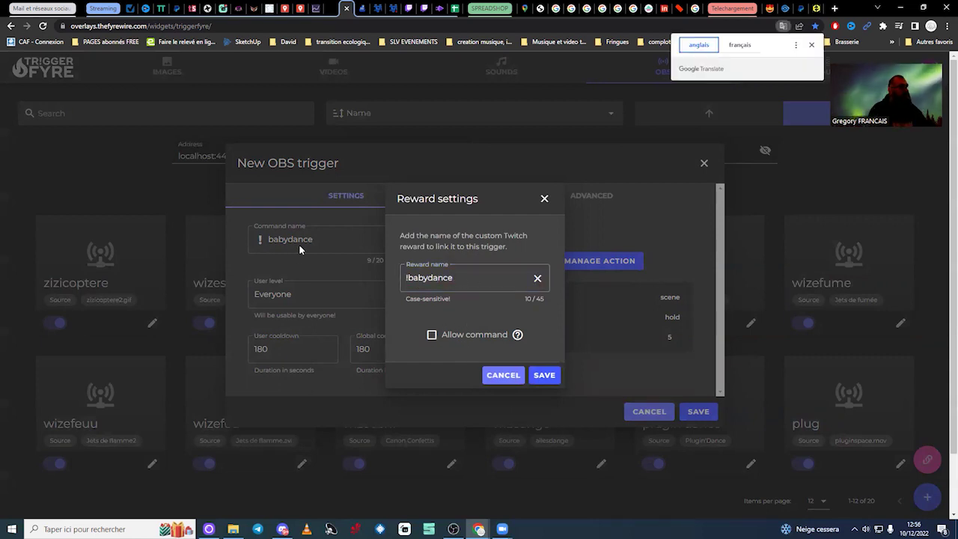
{"action": "left_click", "coordinate": [553, 378]}
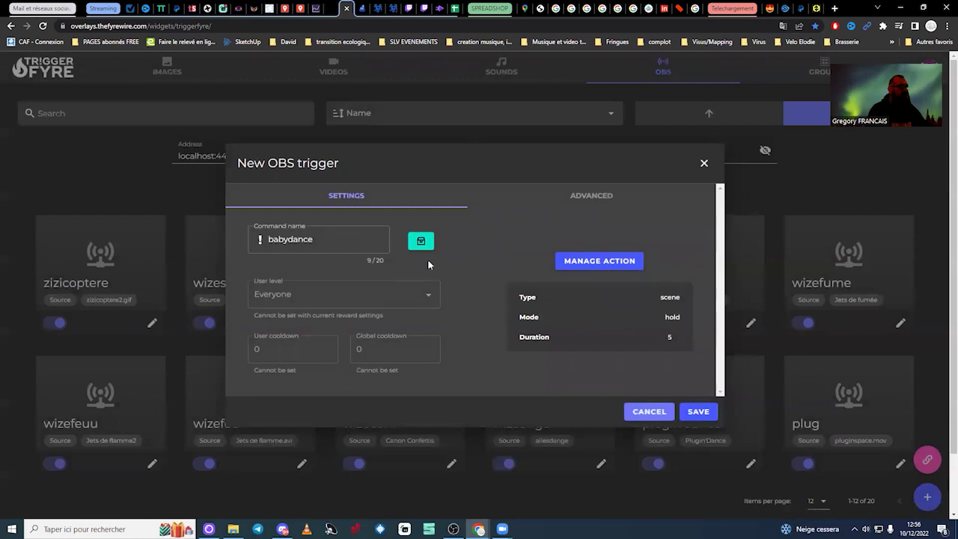
- Configure the babydance OBS action with type Source, direction Set and visibility Visible, translating the page into French
{"action": "left_click", "coordinate": [614, 264]}
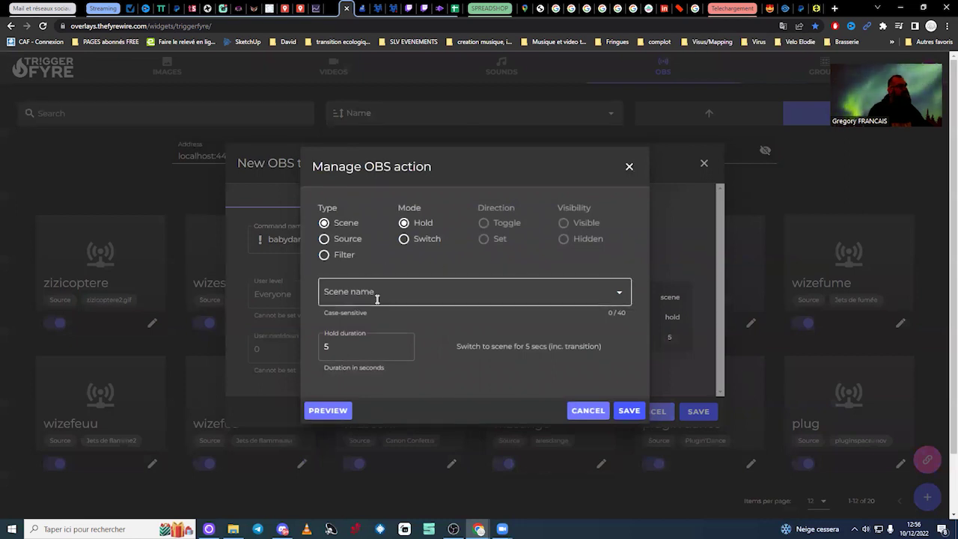
{"action": "left_click", "coordinate": [325, 239]}
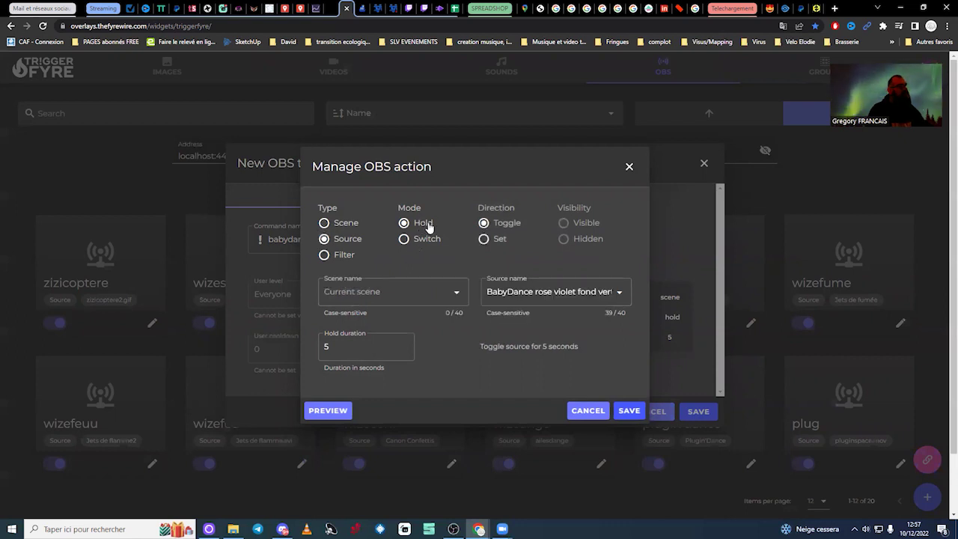
{"action": "right_click", "coordinate": [447, 259]}
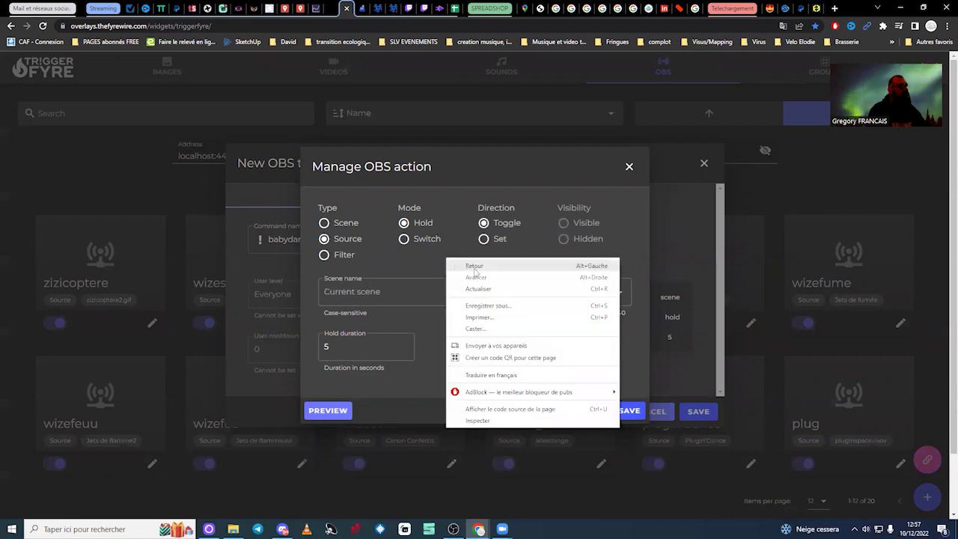
{"action": "left_click", "coordinate": [493, 375]}
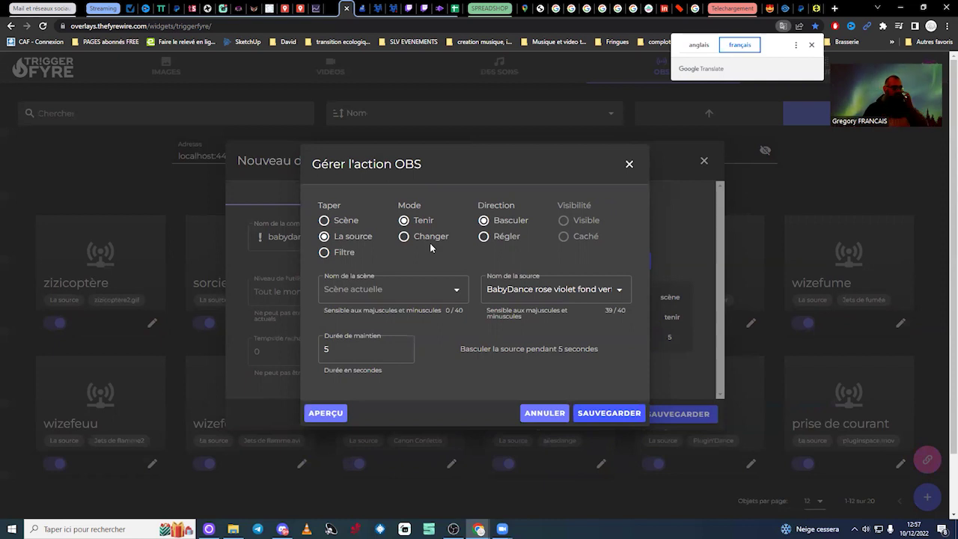
{"action": "left_click", "coordinate": [484, 237]}
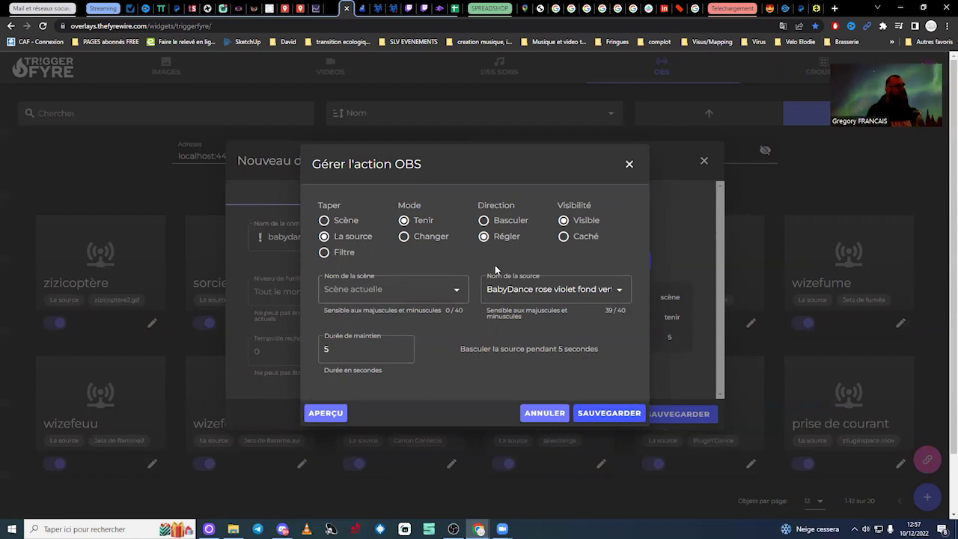
- Examine the sources and scenes available for the OBS action, leaving the scene on the current one
{"action": "left_click", "coordinate": [586, 289]}
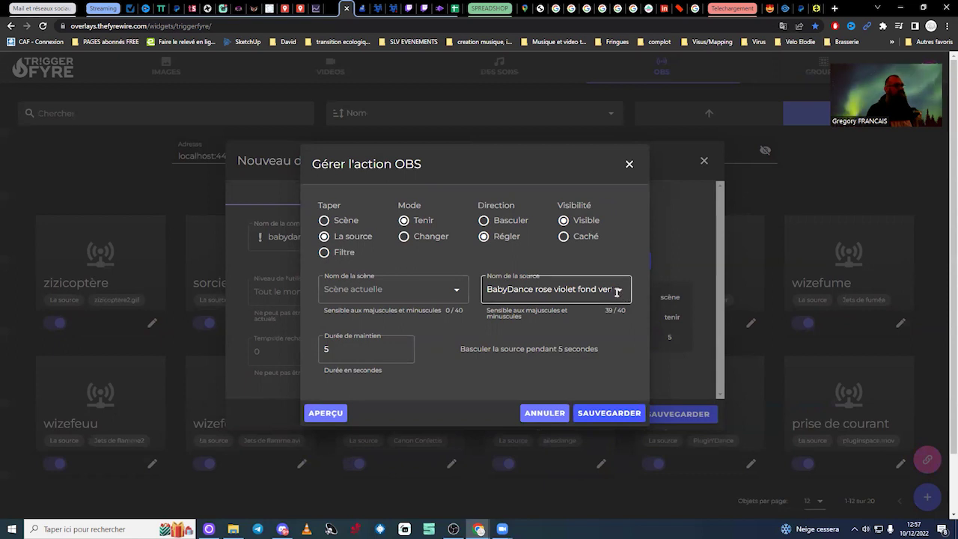
{"action": "left_click", "coordinate": [621, 293]}
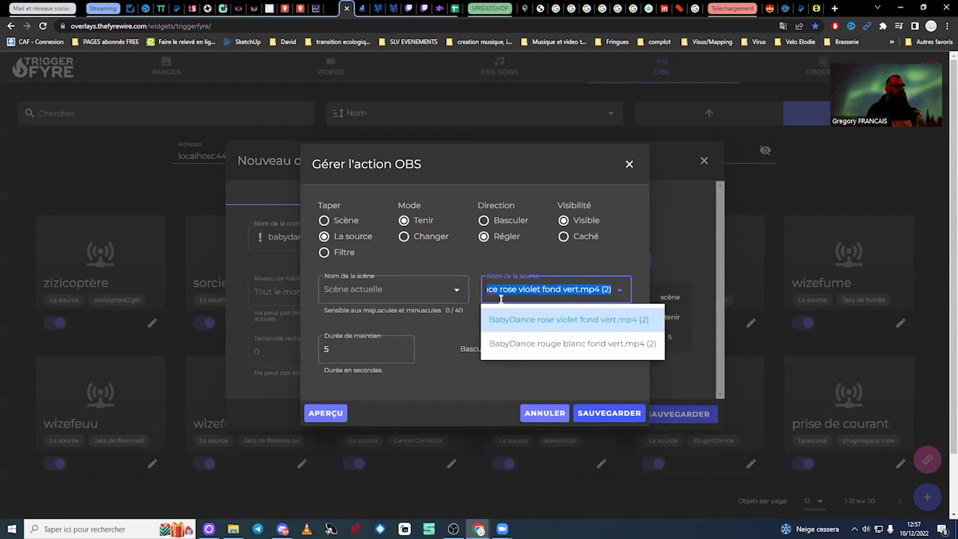
{"action": "left_click", "coordinate": [427, 339]}
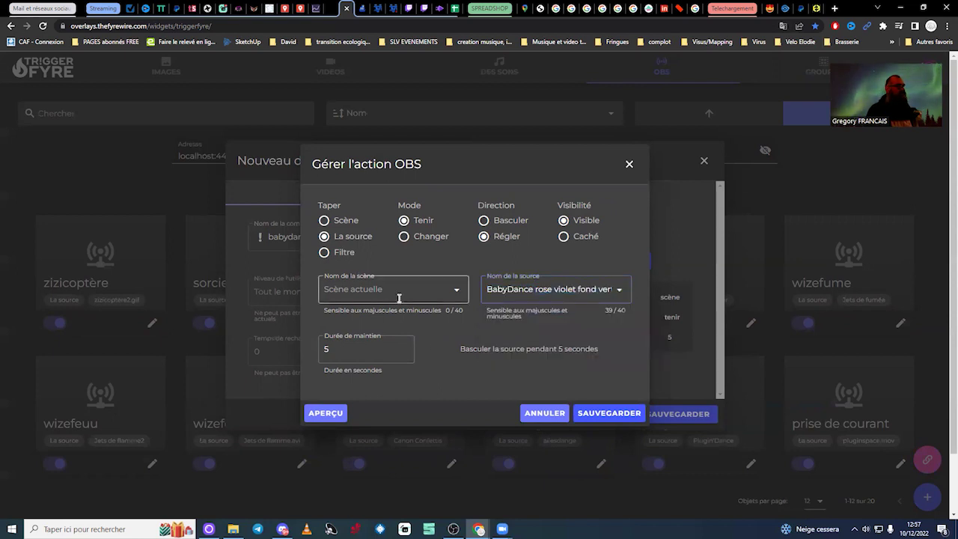
{"action": "left_click", "coordinate": [455, 292]}
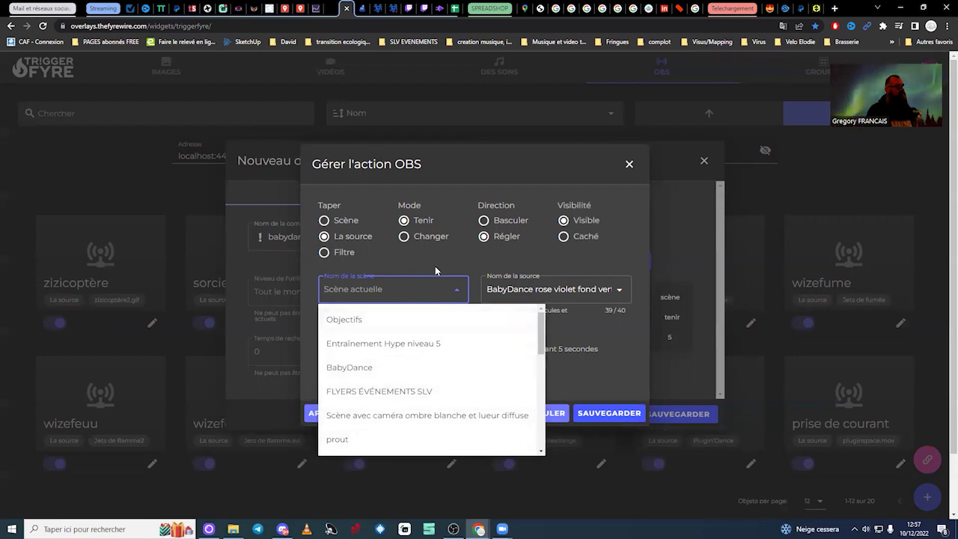
{"action": "left_click", "coordinate": [456, 292]}
{"action": "left_click", "coordinate": [410, 359]}
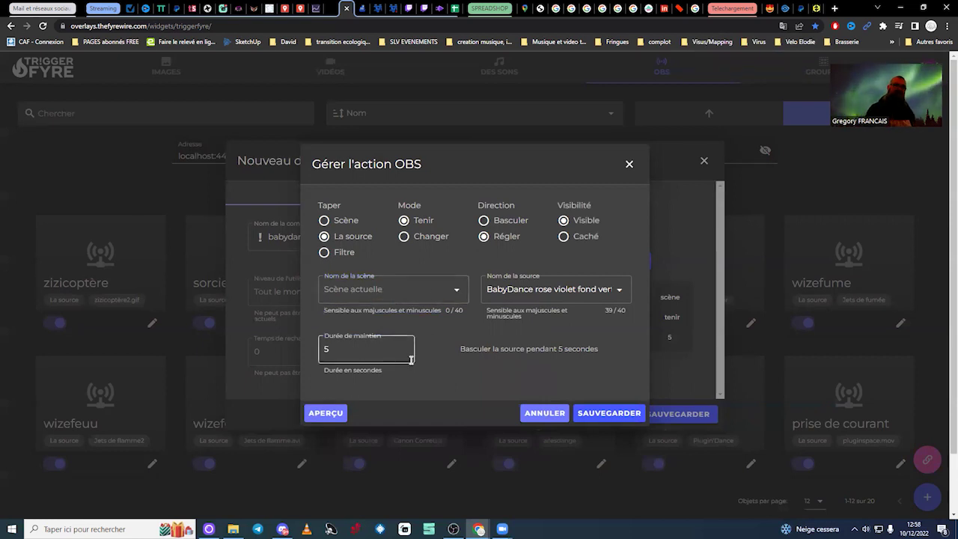
- Switch to OBS, make the music scene next to Baby dance viral the active scene, and return to TriggerFyre
{"action": "left_click", "coordinate": [524, 289]}
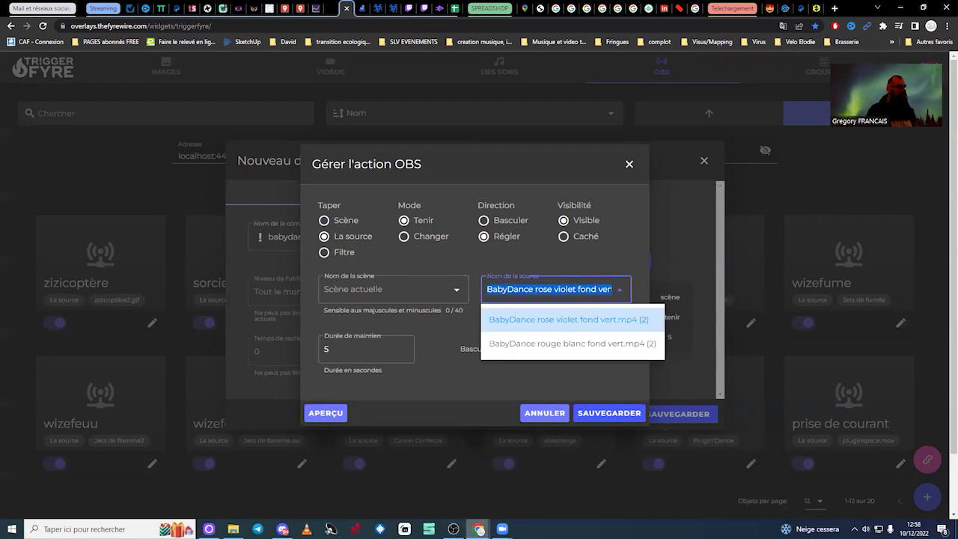
{"action": "left_click", "coordinate": [453, 529]}
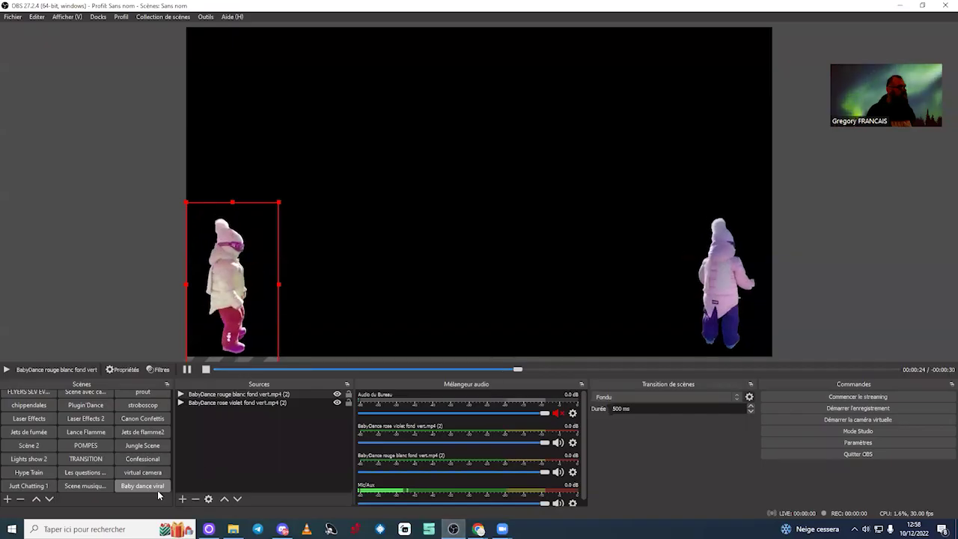
{"action": "left_click", "coordinate": [92, 484]}
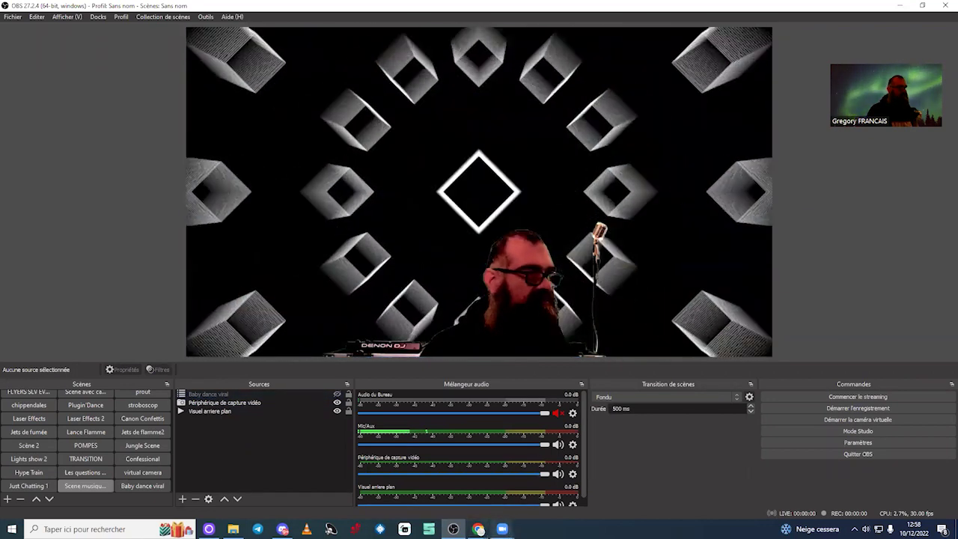
{"action": "mouse_move", "coordinate": [478, 528]}
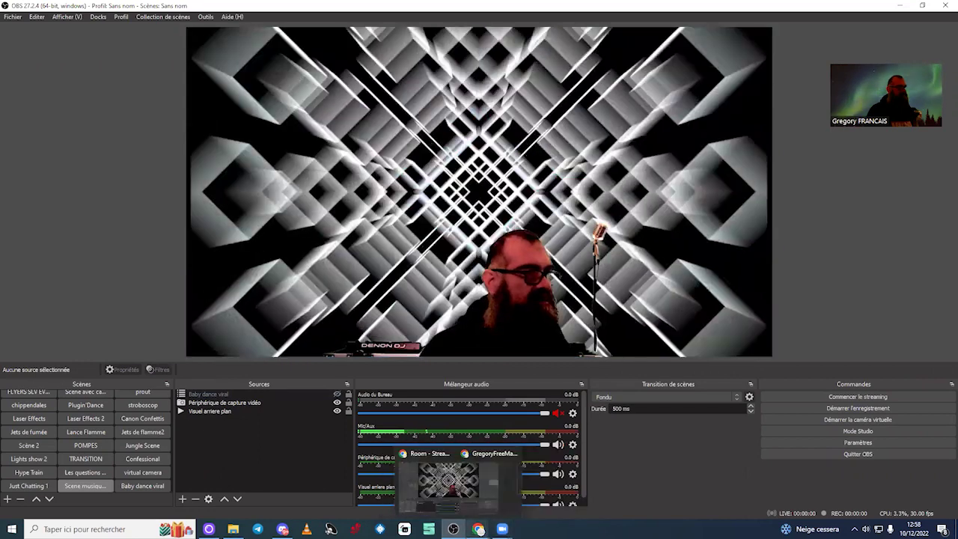
{"action": "left_click", "coordinate": [509, 494]}
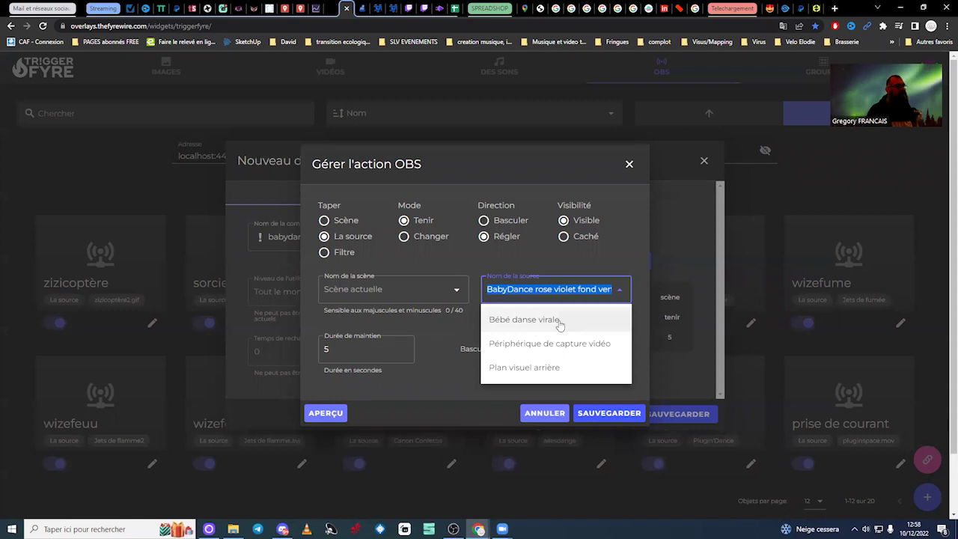
- Choose Baby dance viral as the action's source and set the hold duration to 54 seconds
{"action": "left_click", "coordinate": [427, 350]}
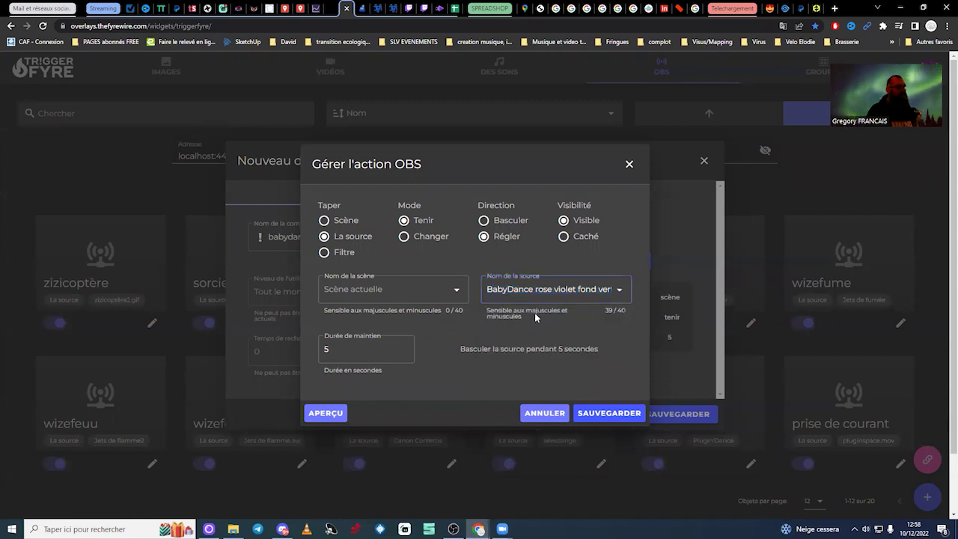
{"action": "left_click", "coordinate": [610, 290]}
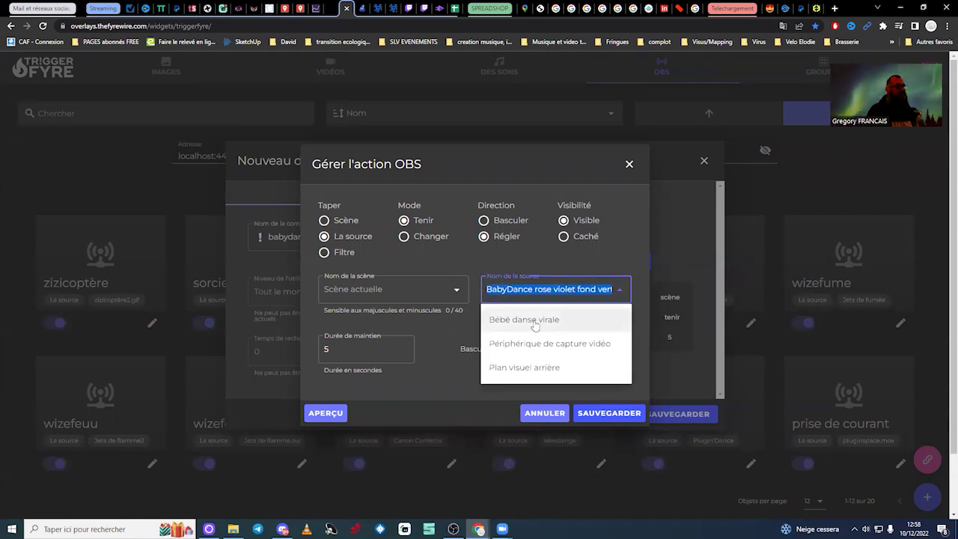
{"action": "left_click", "coordinate": [533, 321]}
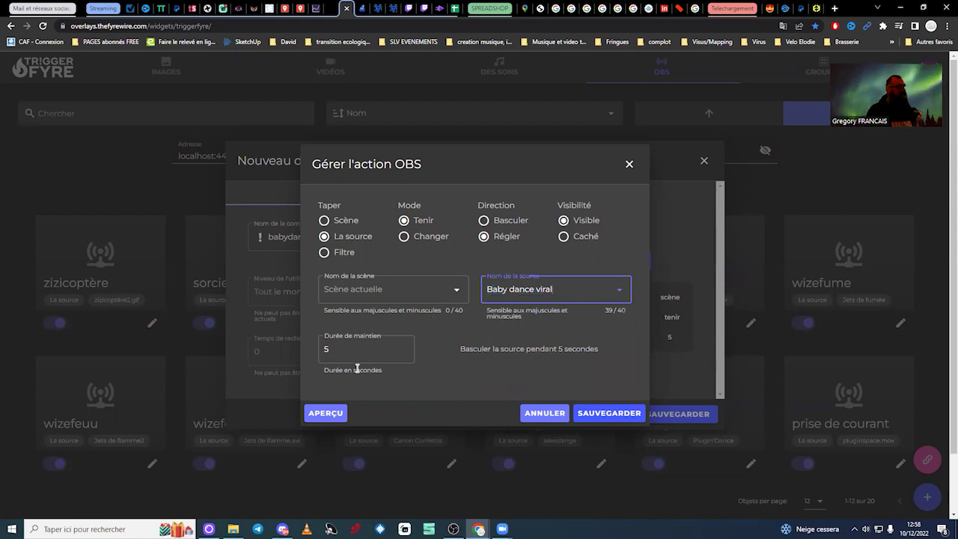
{"action": "left_click", "coordinate": [347, 347]}
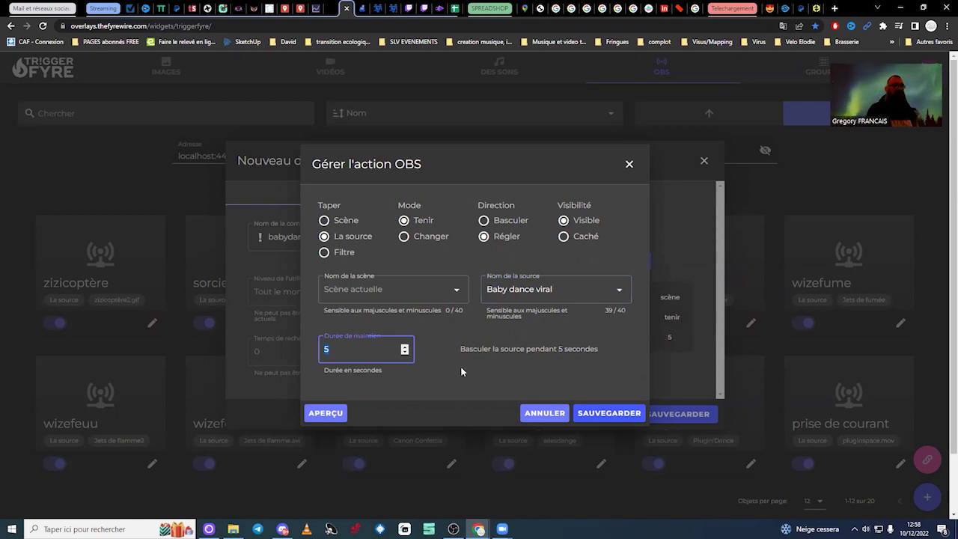
{"action": "type", "text": "54"}
{"action": "left_click", "coordinate": [429, 383]}
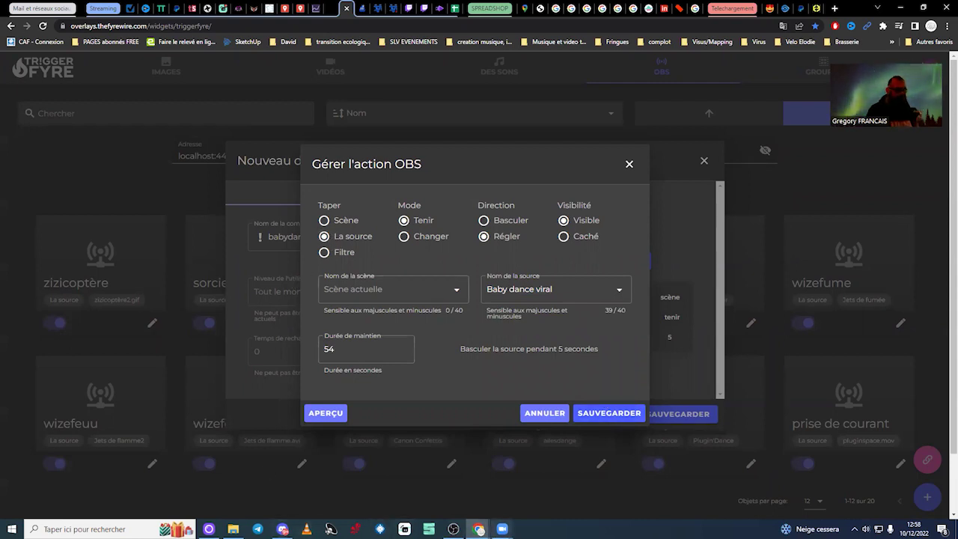
- Switch to OBS, toggle the Baby dance viral source on and off in the music scene, and return to TriggerFyre
{"action": "left_click", "coordinate": [453, 530]}
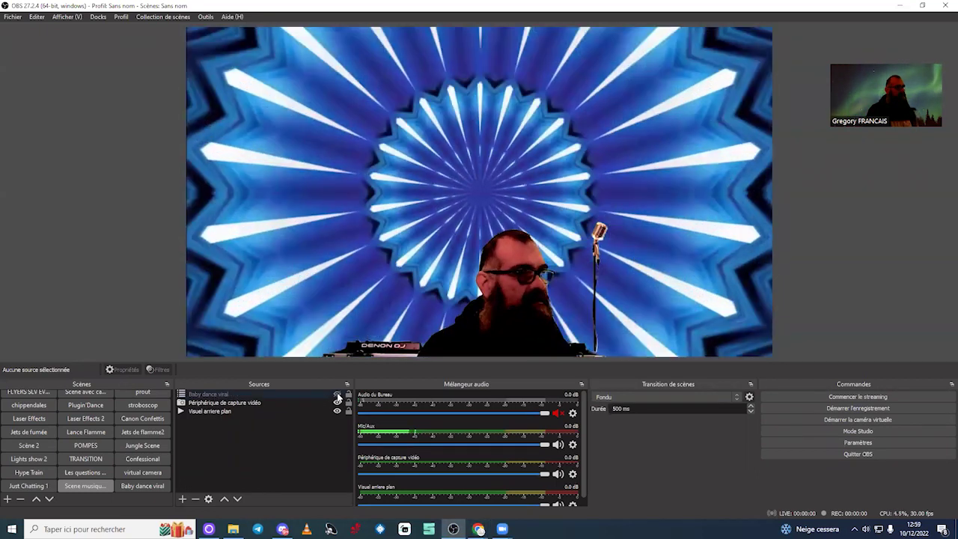
{"action": "left_click", "coordinate": [337, 395]}
{"action": "left_click", "coordinate": [337, 395]}
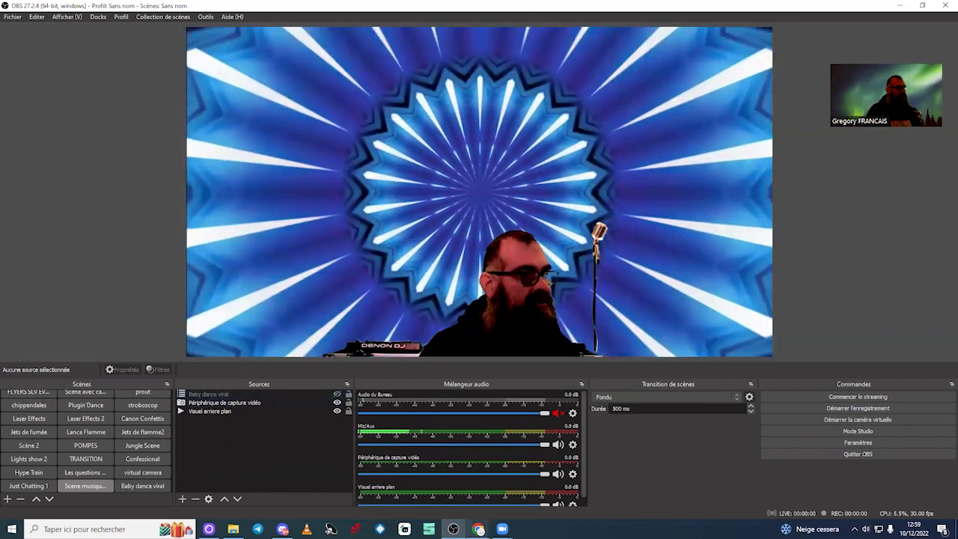
{"action": "mouse_move", "coordinate": [479, 524]}
{"action": "left_click", "coordinate": [528, 488]}
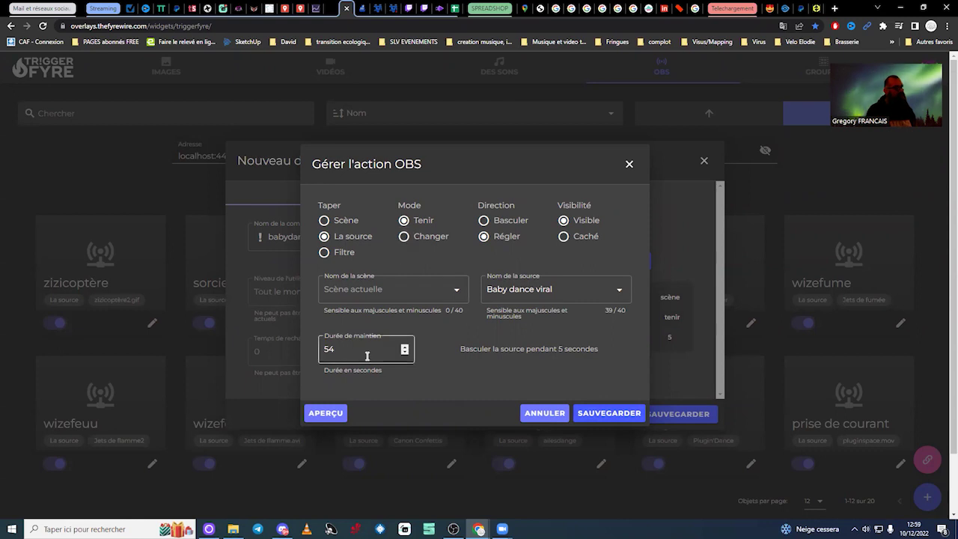
- Save the OBS action, try to save the babydance trigger, and cancel the new trigger
{"action": "left_click", "coordinate": [608, 413]}
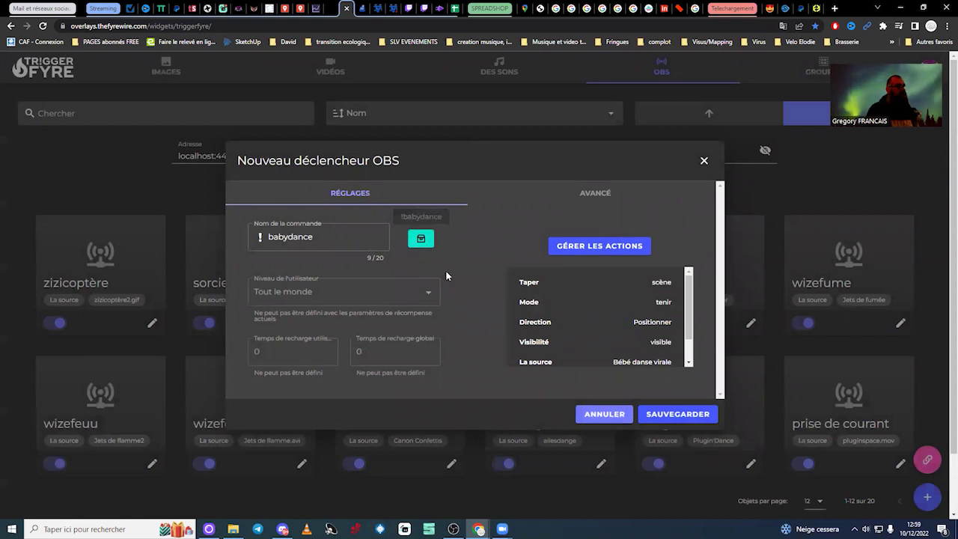
{"action": "left_click", "coordinate": [695, 421]}
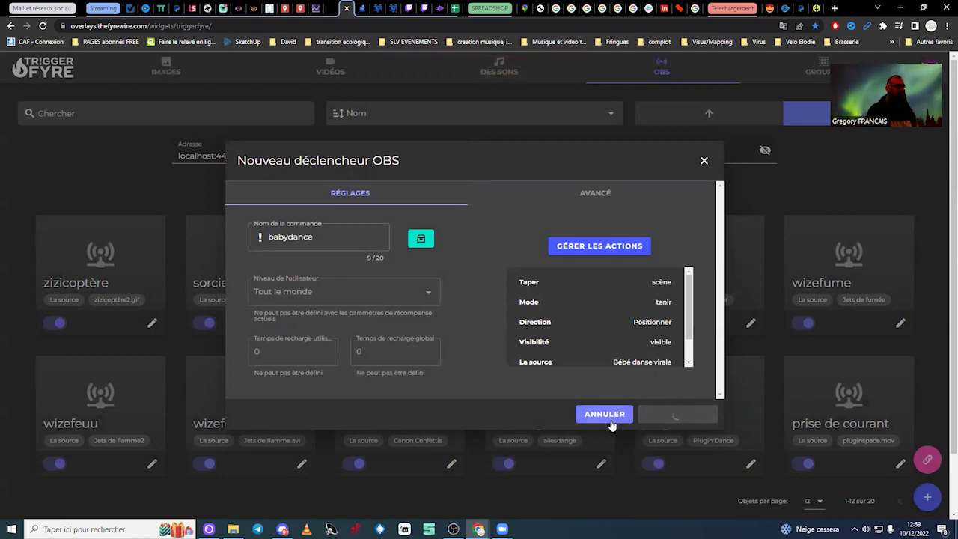
{"action": "left_click", "coordinate": [676, 416]}
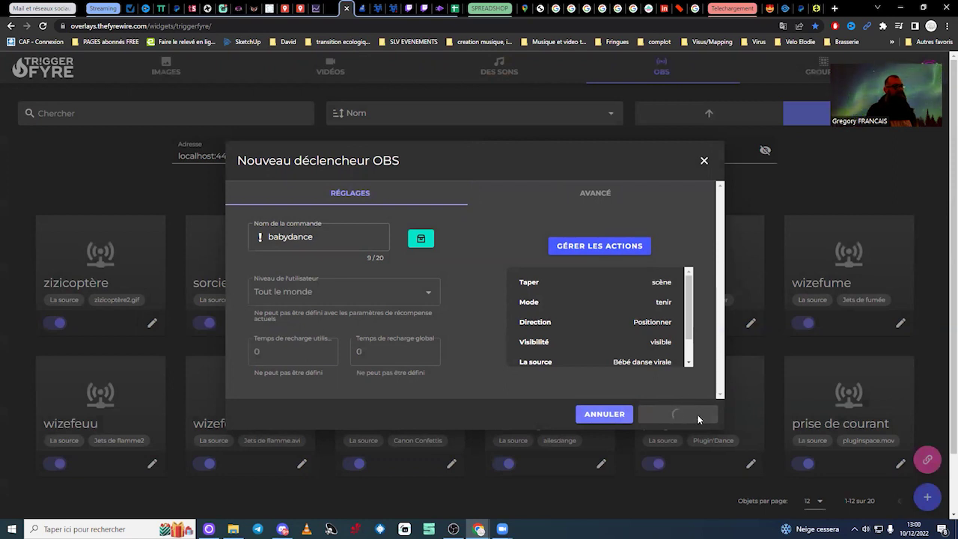
{"action": "left_click", "coordinate": [619, 415]}
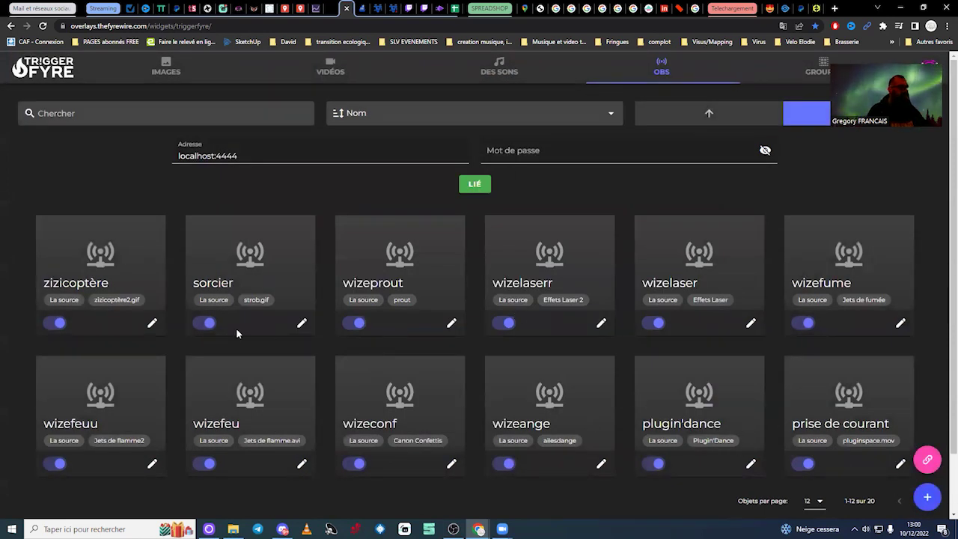
- Switch the TriggerFyre page translation back to English
{"action": "scroll", "coordinate": [302, 250], "scroll_direction": "down", "scroll_amount": 1}
{"action": "scroll", "coordinate": [308, 265], "scroll_direction": "up", "scroll_amount": 1}
{"action": "right_click", "coordinate": [299, 197]}
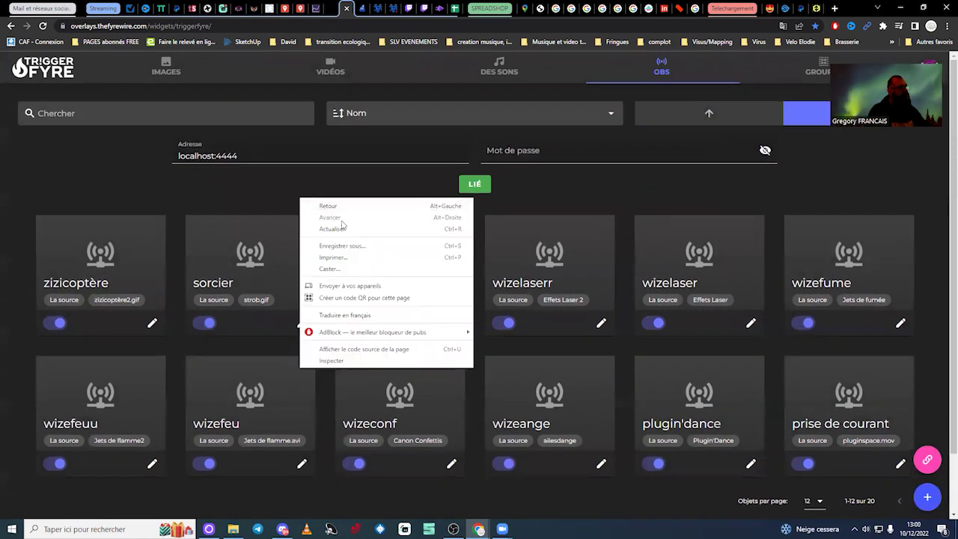
{"action": "left_click", "coordinate": [361, 316]}
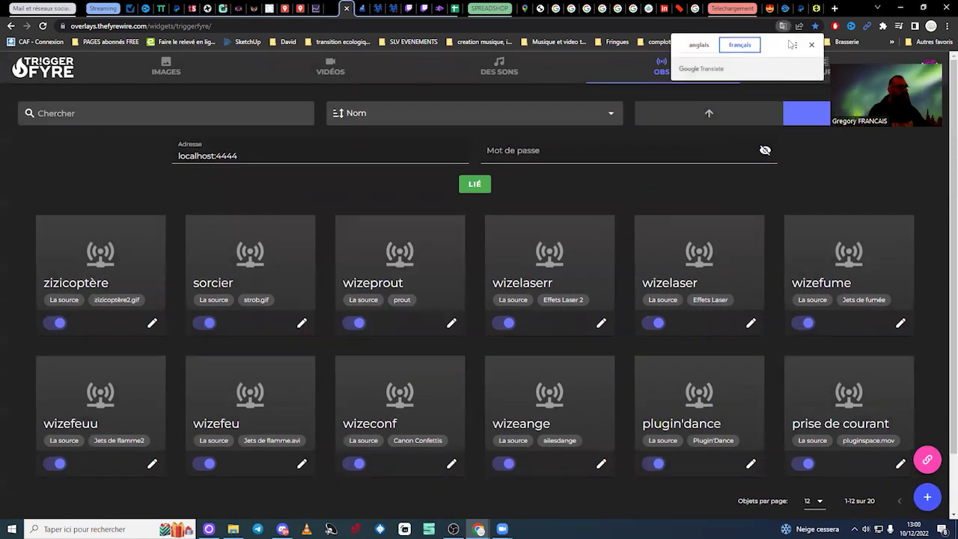
{"action": "left_click", "coordinate": [697, 45]}
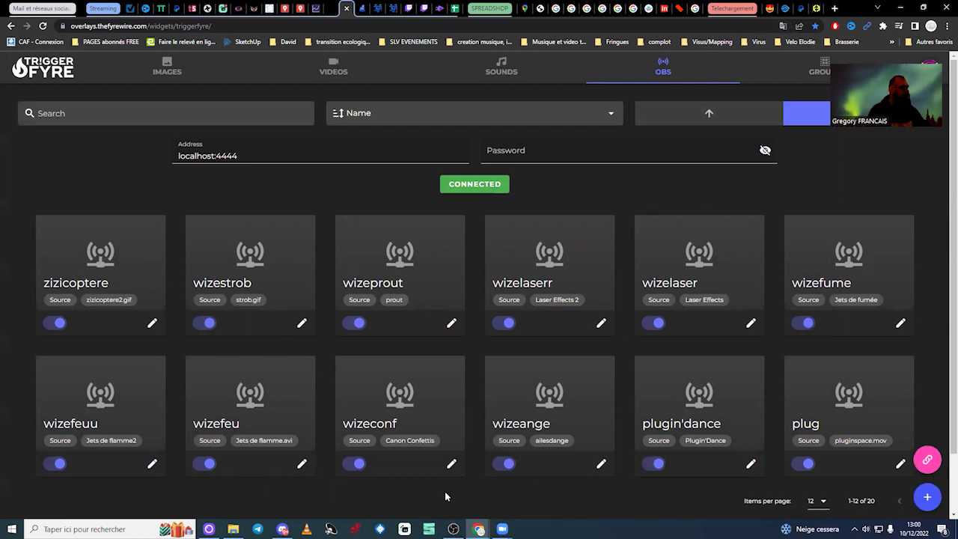
- Set the OBS trigger list to show 18 items per page and go to its last row
{"action": "scroll", "coordinate": [652, 490], "scroll_direction": "down", "scroll_amount": 2}
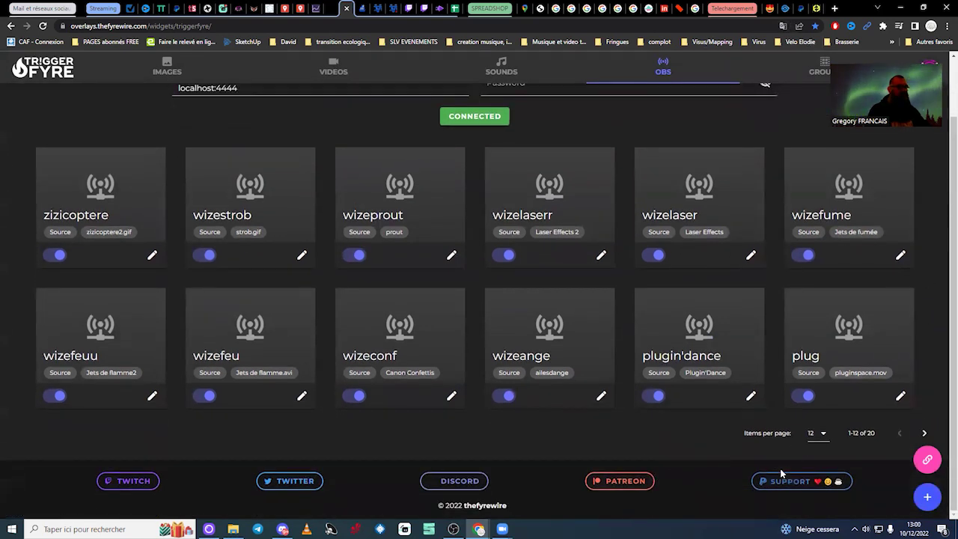
{"action": "left_click", "coordinate": [822, 434]}
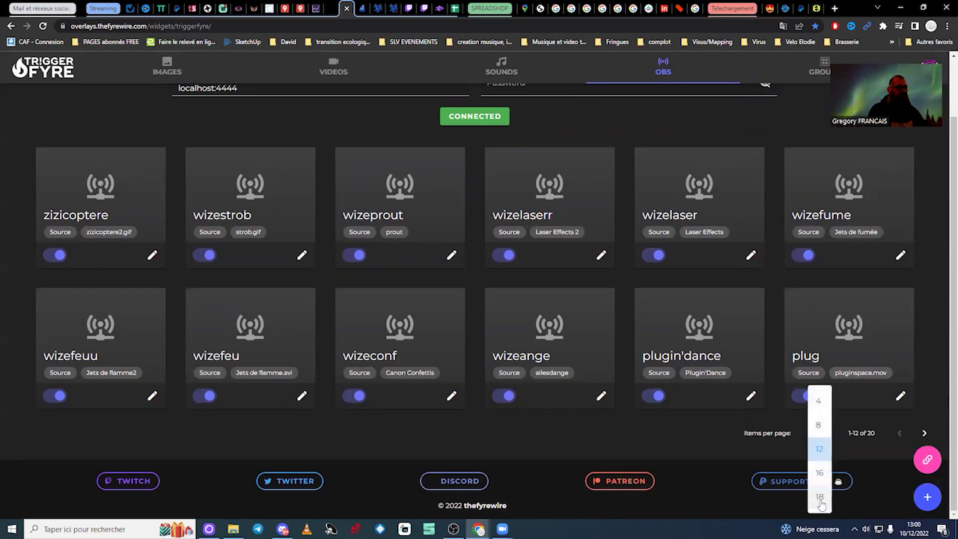
{"action": "left_click", "coordinate": [822, 498]}
{"action": "scroll", "coordinate": [730, 439], "scroll_direction": "down", "scroll_amount": 4}
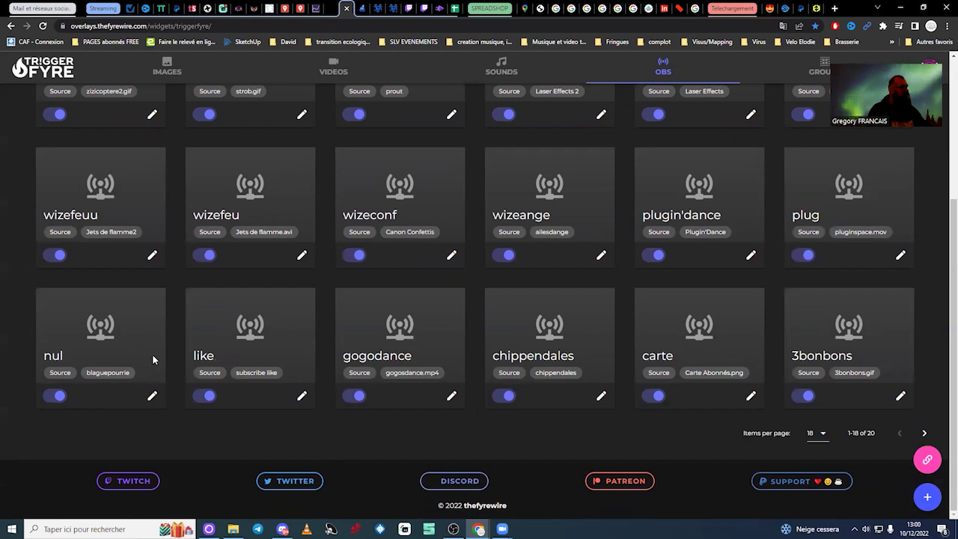
- Delete the like trigger from the OBS trigger list
{"action": "left_click", "coordinate": [302, 397]}
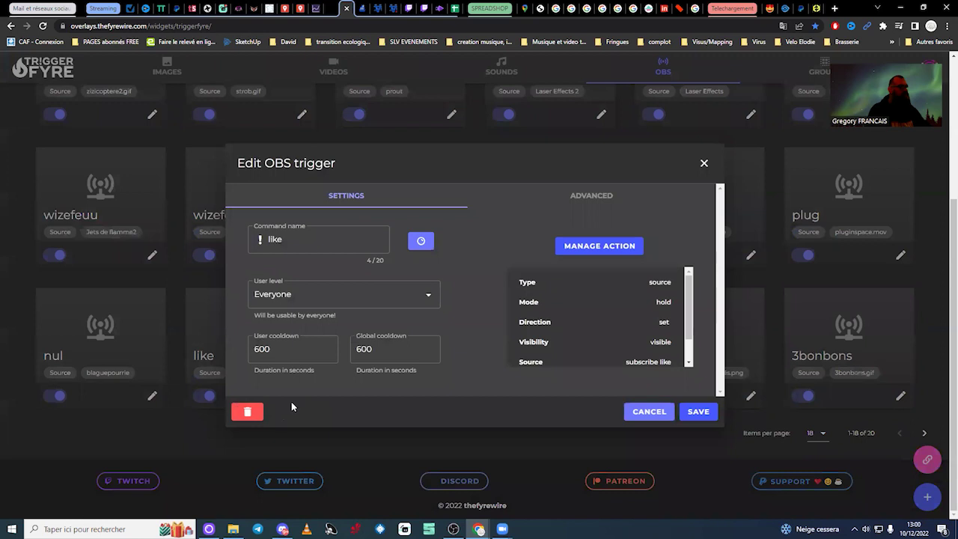
{"action": "left_click", "coordinate": [251, 411]}
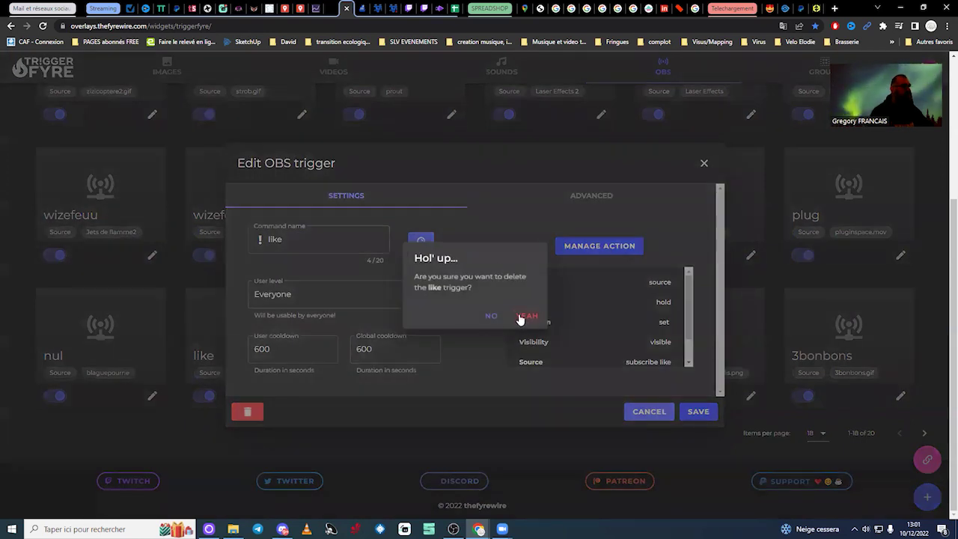
{"action": "left_click", "coordinate": [521, 317]}
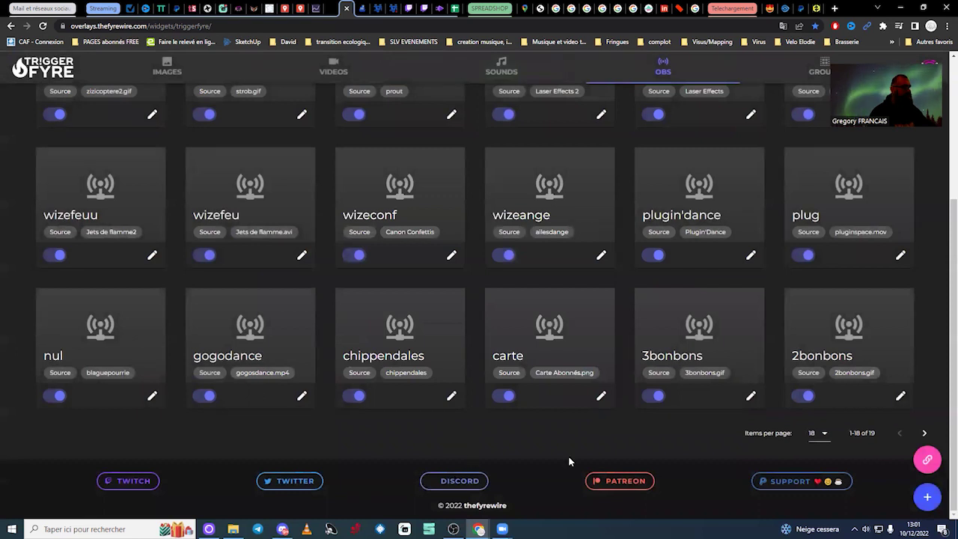
- Start a new OBS trigger with the command name babydance, keeping the user level at Everyone
{"action": "scroll", "coordinate": [749, 472], "scroll_direction": "up", "scroll_amount": 1}
{"action": "left_click", "coordinate": [927, 497]}
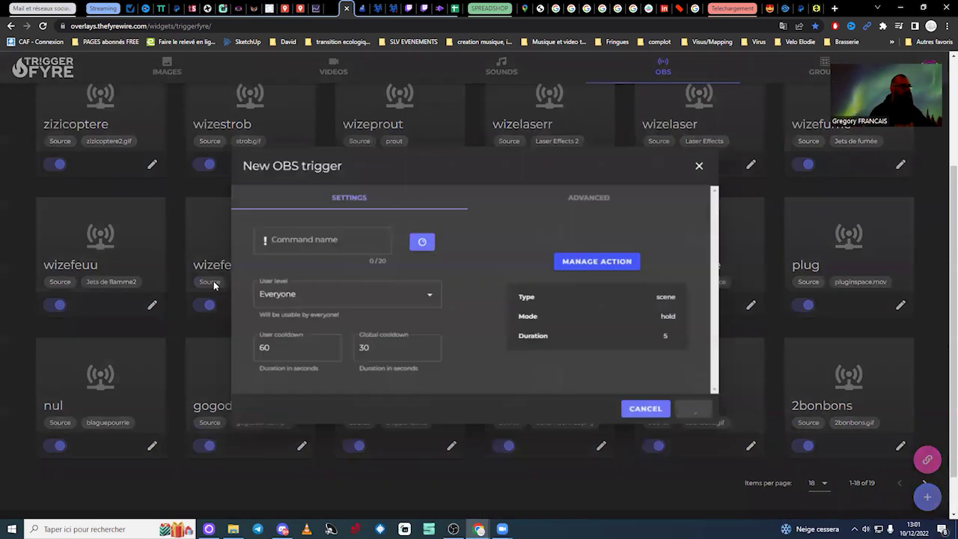
{"action": "left_click", "coordinate": [315, 243]}
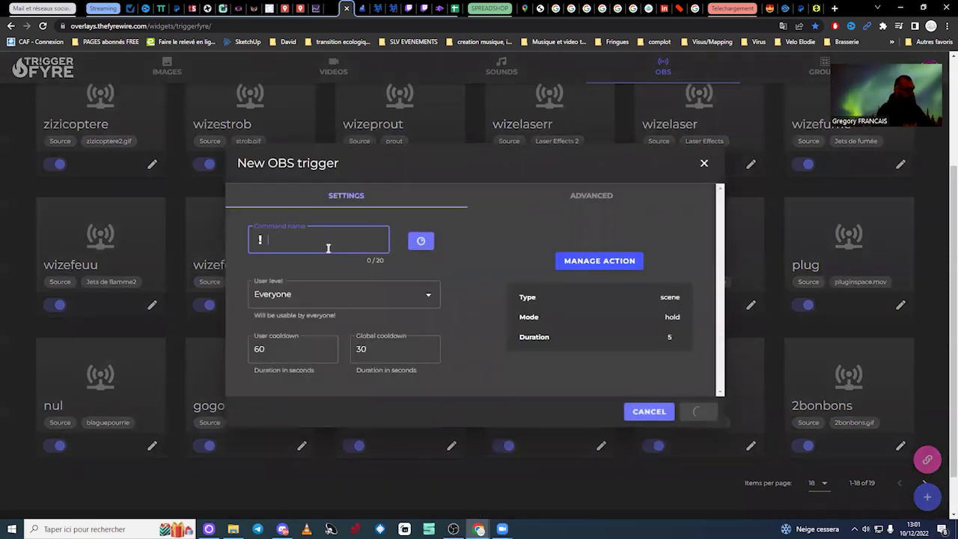
{"action": "type", "text": "babydance"}
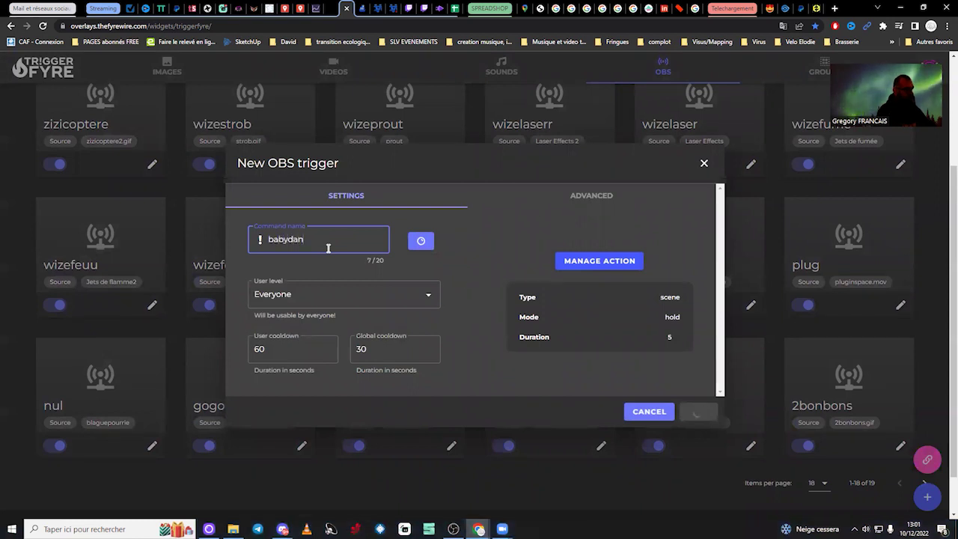
{"action": "left_click", "coordinate": [318, 302]}
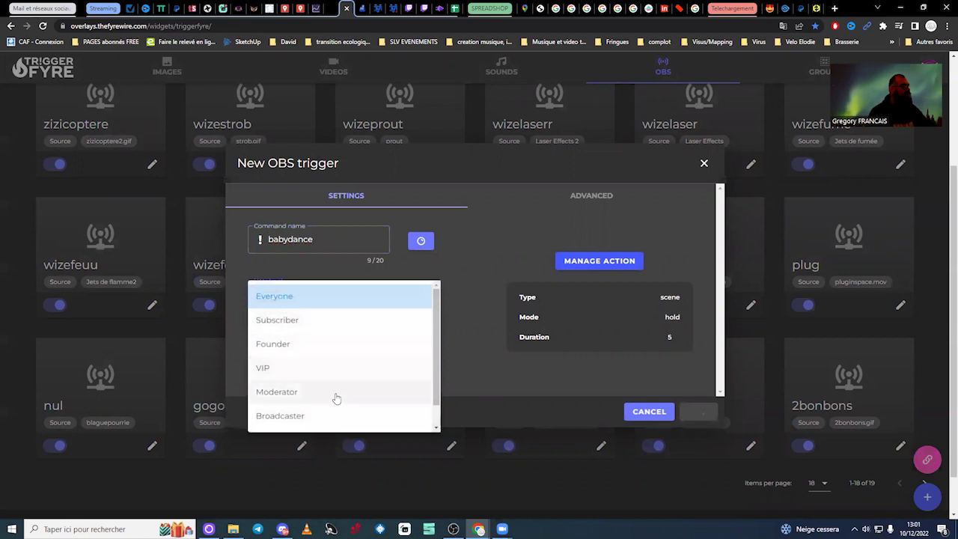
{"action": "scroll", "coordinate": [332, 414], "scroll_direction": "down", "scroll_amount": 1}
{"action": "scroll", "coordinate": [353, 314], "scroll_direction": "up", "scroll_amount": 1}
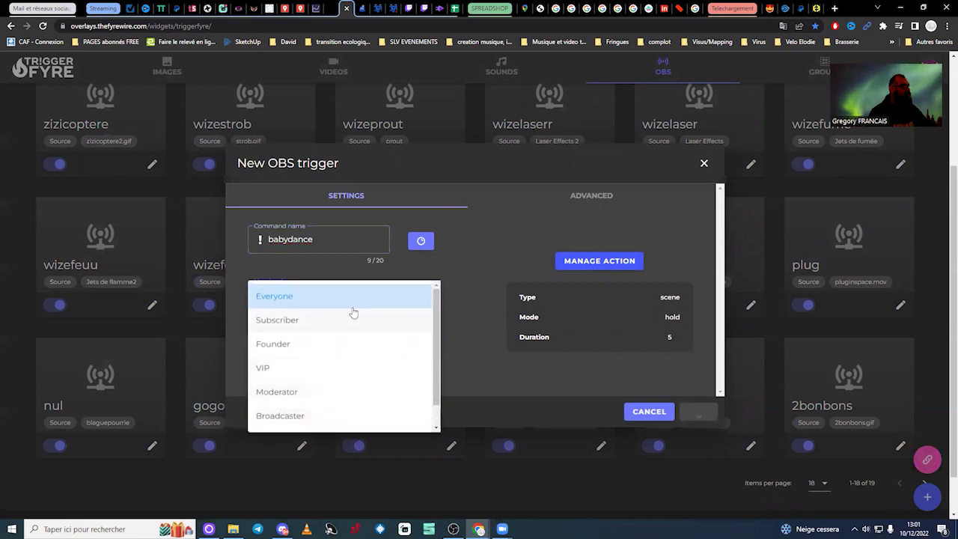
{"action": "left_click", "coordinate": [487, 302]}
- Set both the user cooldown and the global cooldown of the babydance trigger to 180 seconds
{"action": "left_click", "coordinate": [269, 349]}
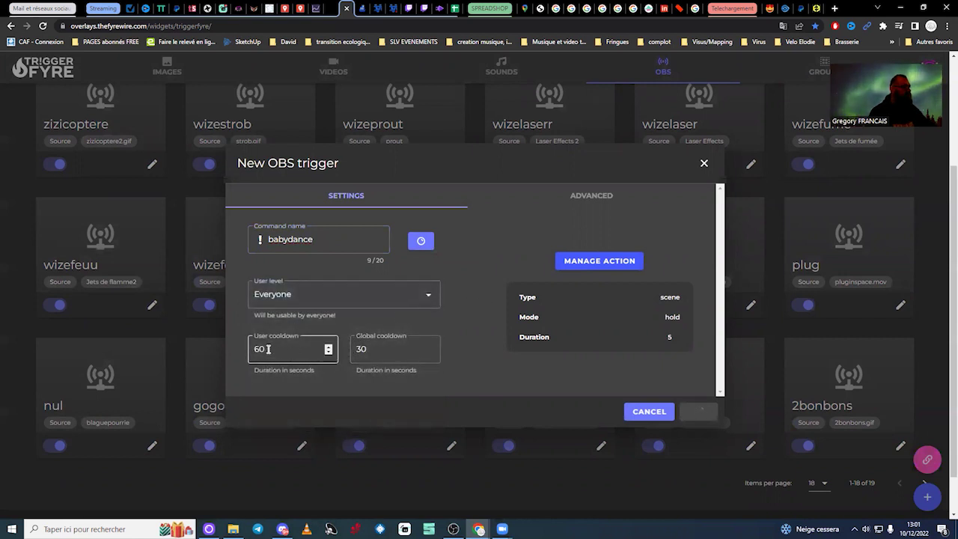
{"action": "left_click_drag", "start_coordinate": [273, 351], "coordinate": [232, 352]}
{"action": "type", "text": "180"}
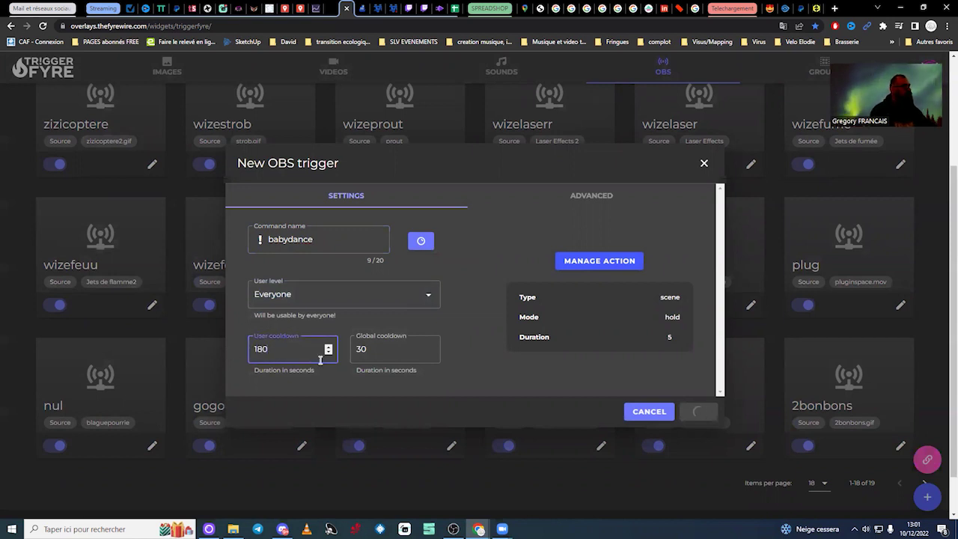
{"action": "double_click", "coordinate": [363, 349]}
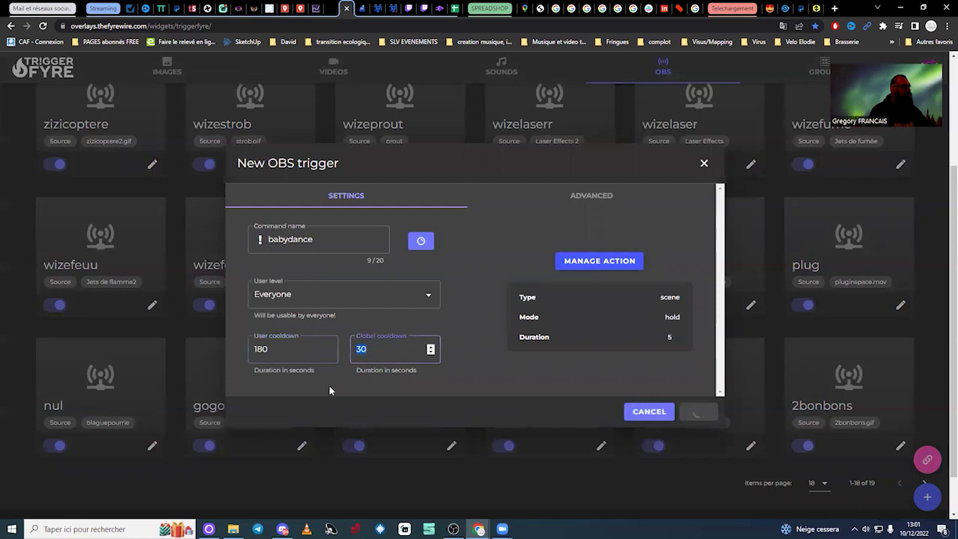
{"action": "type", "text": "180"}
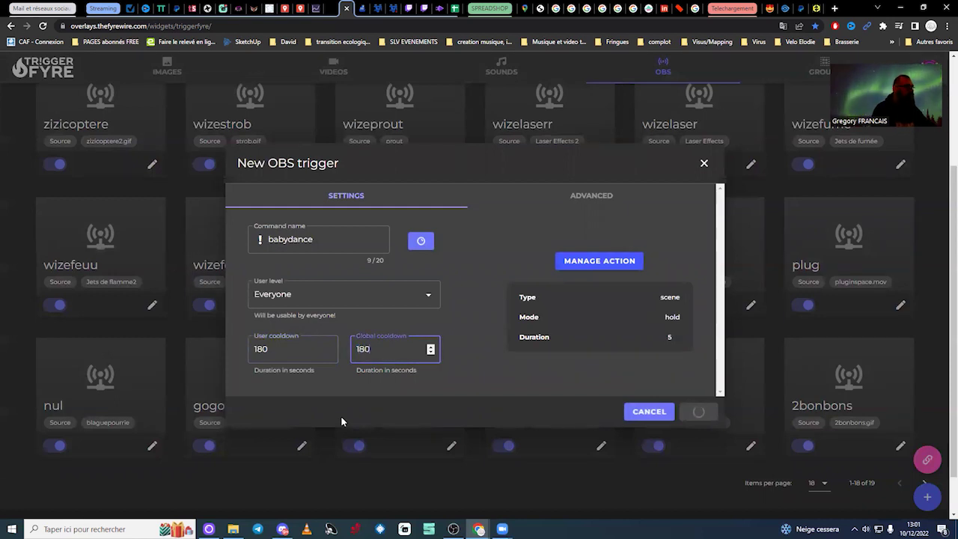
{"action": "left_click", "coordinate": [487, 407]}
{"action": "left_click", "coordinate": [447, 367]}
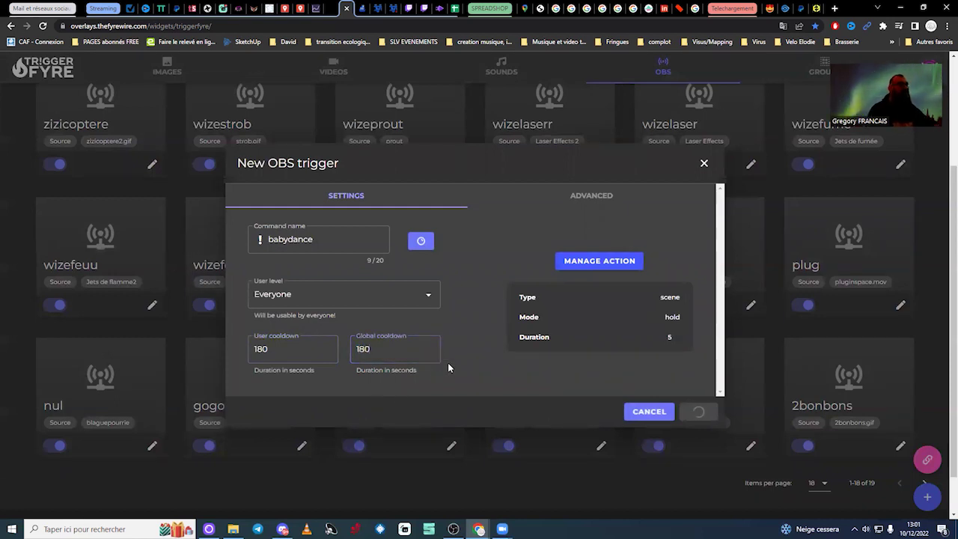
- Set the trigger's OBS action to type Source with direction Set, and translate the page into French
{"action": "left_click", "coordinate": [611, 261]}
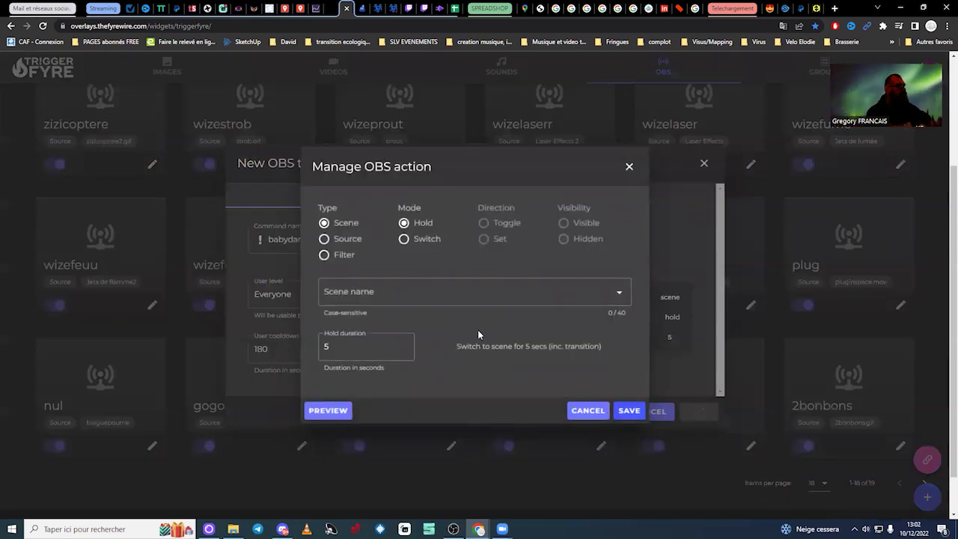
{"action": "left_click", "coordinate": [325, 239]}
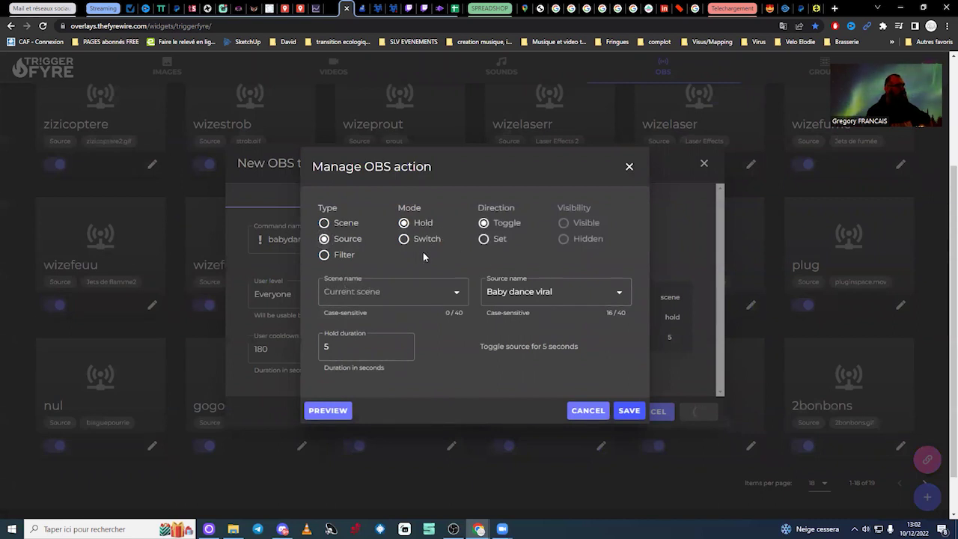
{"action": "left_click", "coordinate": [486, 240]}
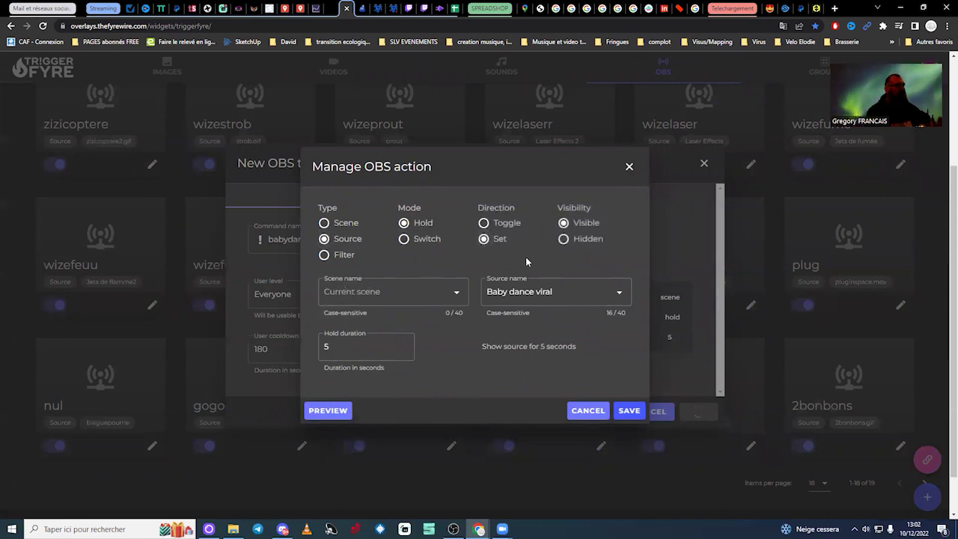
{"action": "right_click", "coordinate": [450, 259]}
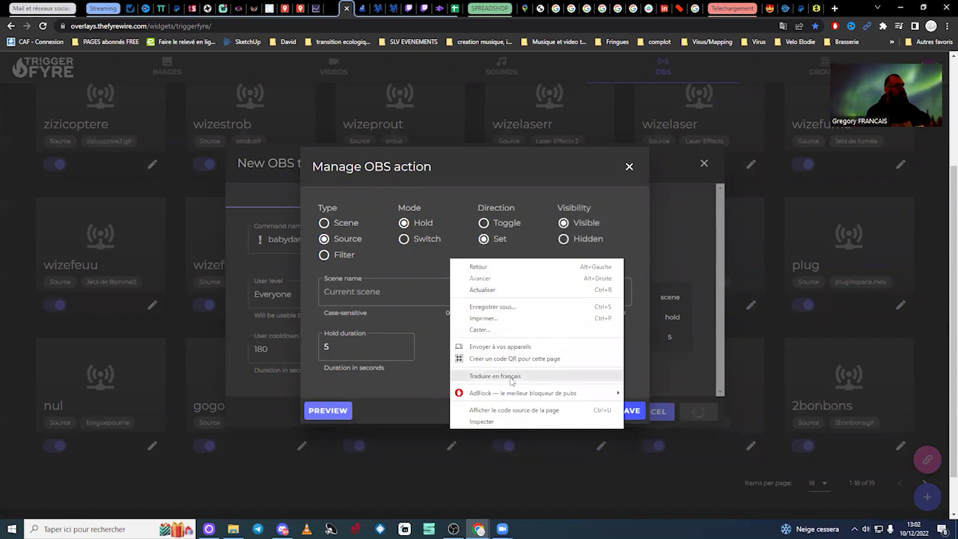
{"action": "left_click", "coordinate": [468, 376]}
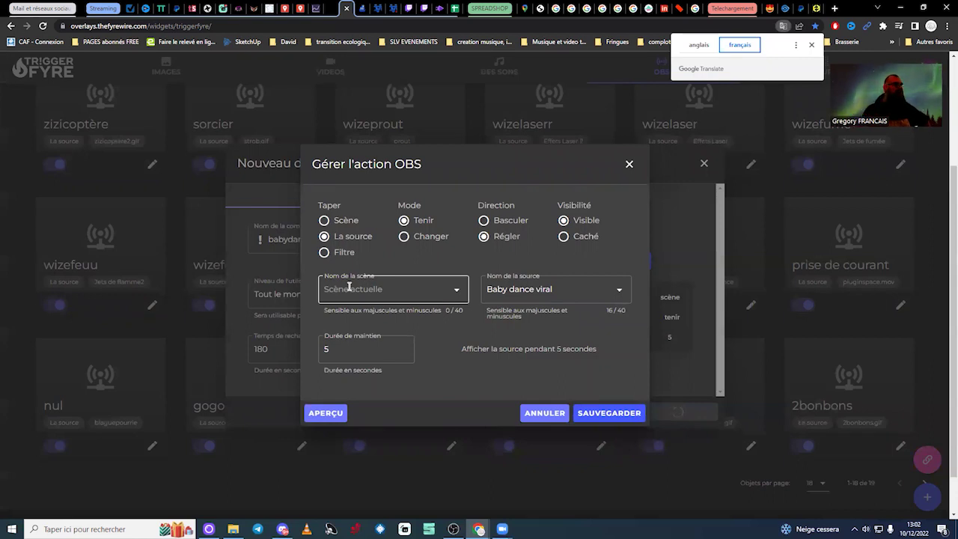
- Review the scene choices, keep the current scene, and choose Baby dance viral as the action's source
{"action": "left_click", "coordinate": [458, 292]}
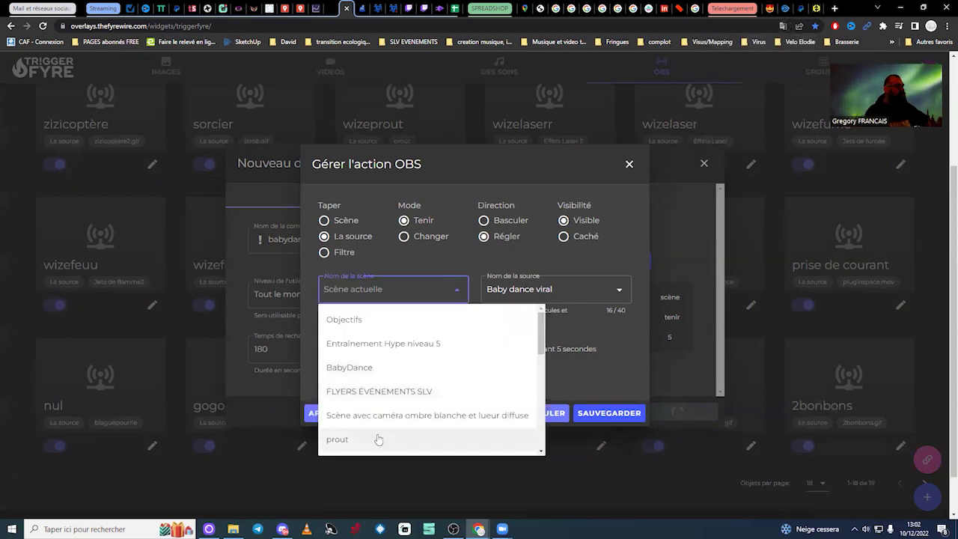
{"action": "scroll", "coordinate": [379, 434], "scroll_direction": "down", "scroll_amount": 3}
{"action": "scroll", "coordinate": [382, 407], "scroll_direction": "up", "scroll_amount": 3}
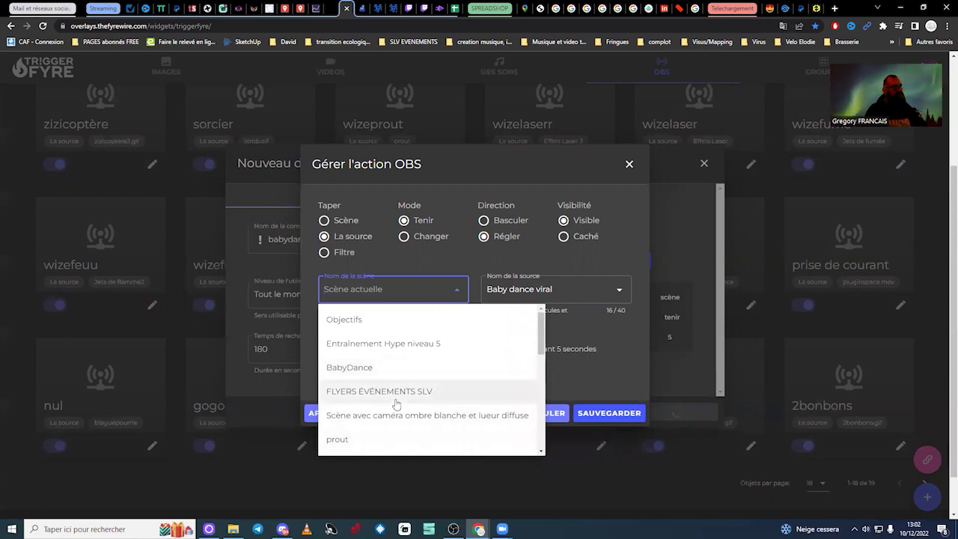
{"action": "left_click", "coordinate": [477, 263]}
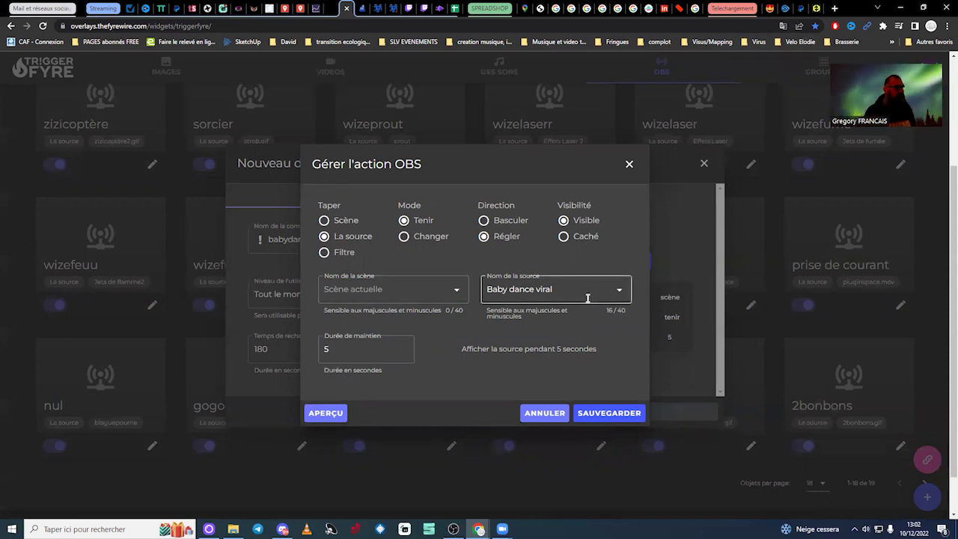
{"action": "left_click", "coordinate": [620, 294]}
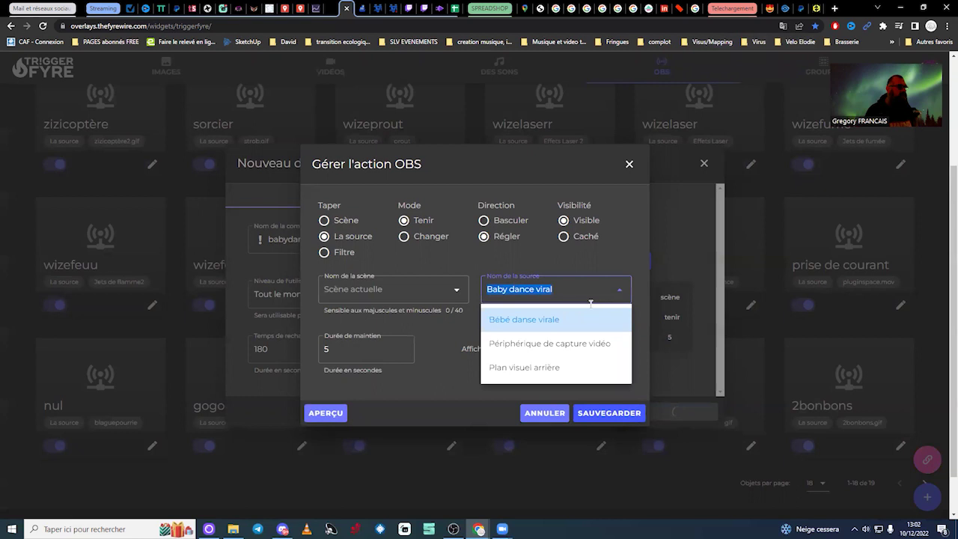
{"action": "left_click", "coordinate": [530, 327]}
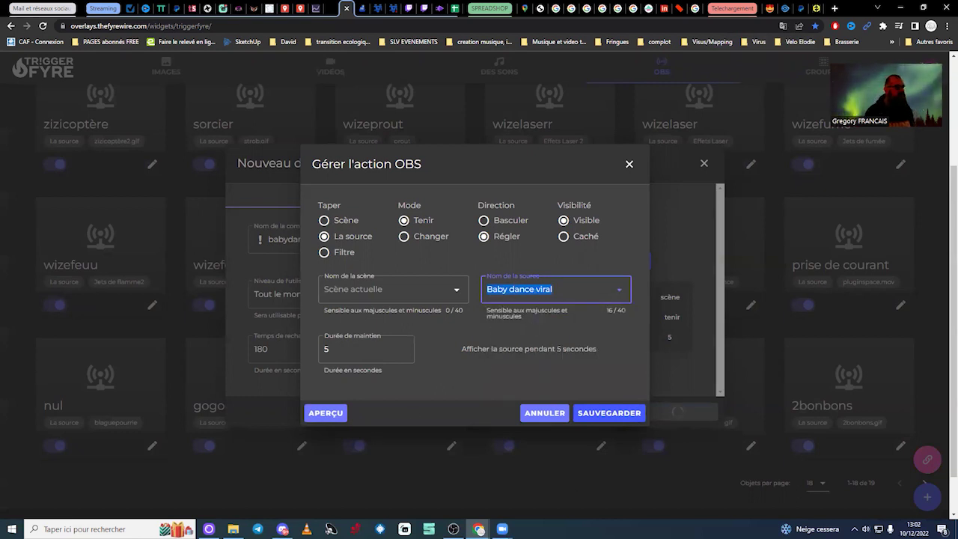
- Check the source name in OBS, then set the action's hold duration to 54 seconds and save it
{"action": "left_click", "coordinate": [453, 530]}
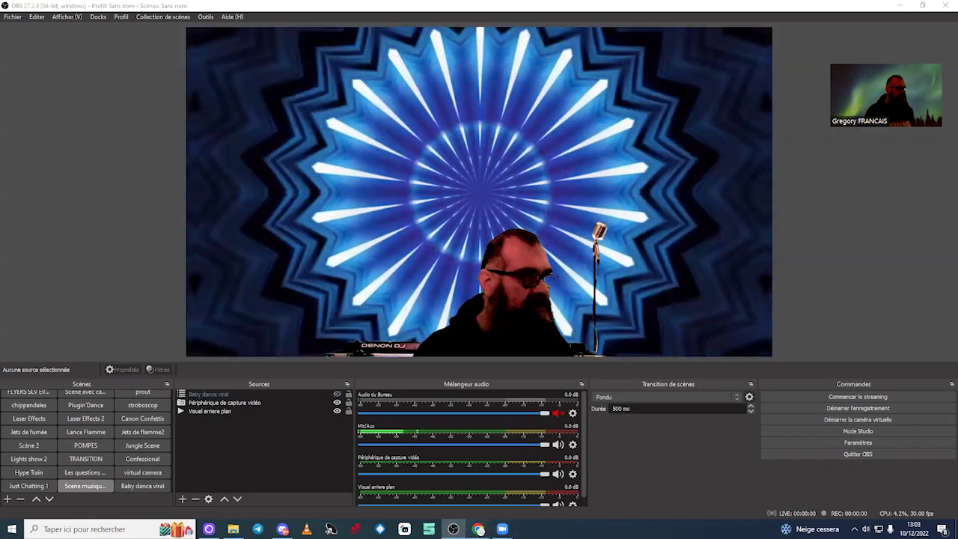
{"action": "mouse_move", "coordinate": [479, 529]}
{"action": "key", "text": "alt+Tab"}
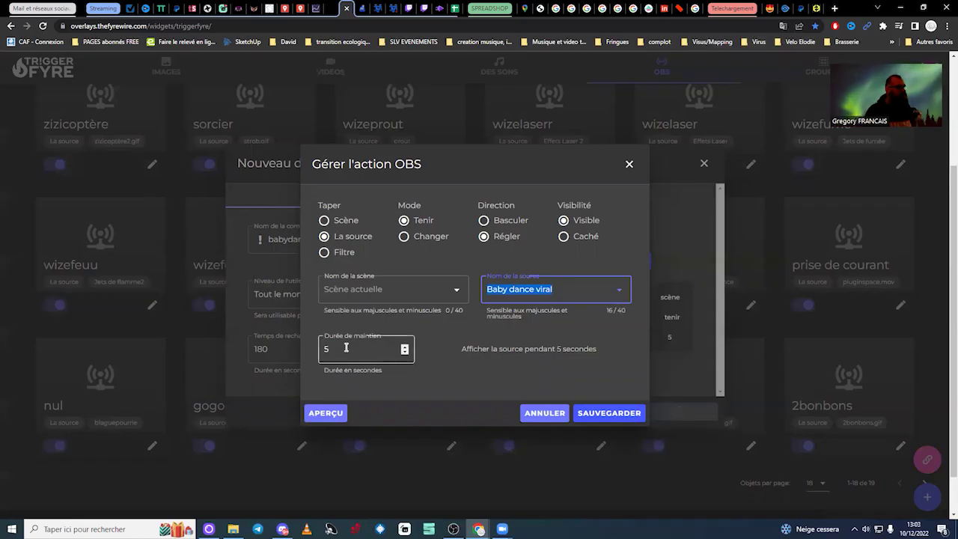
{"action": "type", "text": "54"}
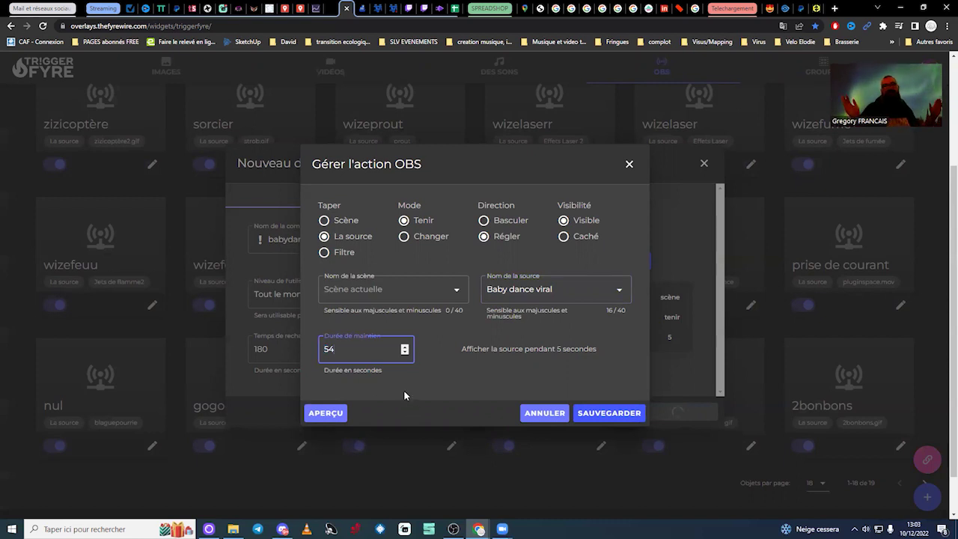
{"action": "left_click", "coordinate": [609, 413]}
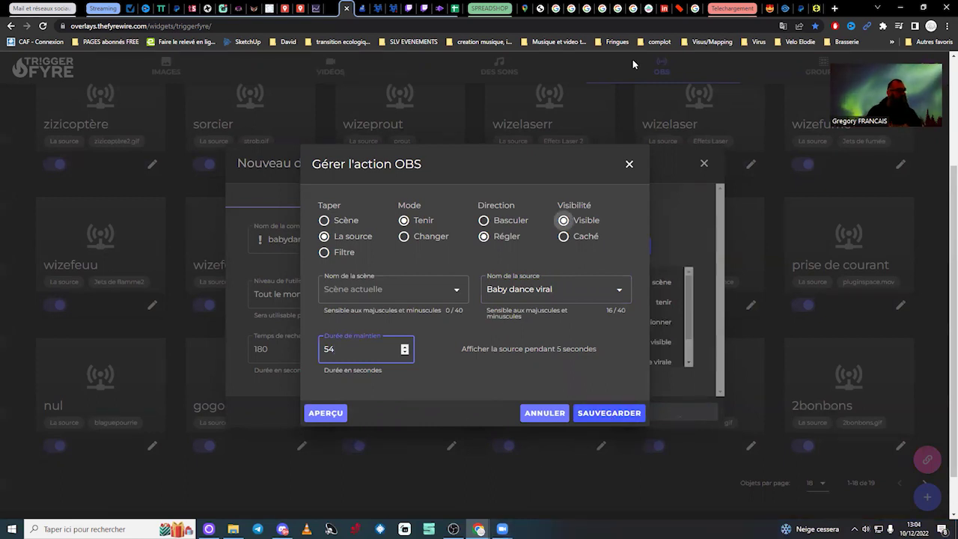
- Place a narrower browser window beside OBS, preview the Baby dance viral action there, and maximise the browser again
{"action": "left_click", "coordinate": [923, 10]}
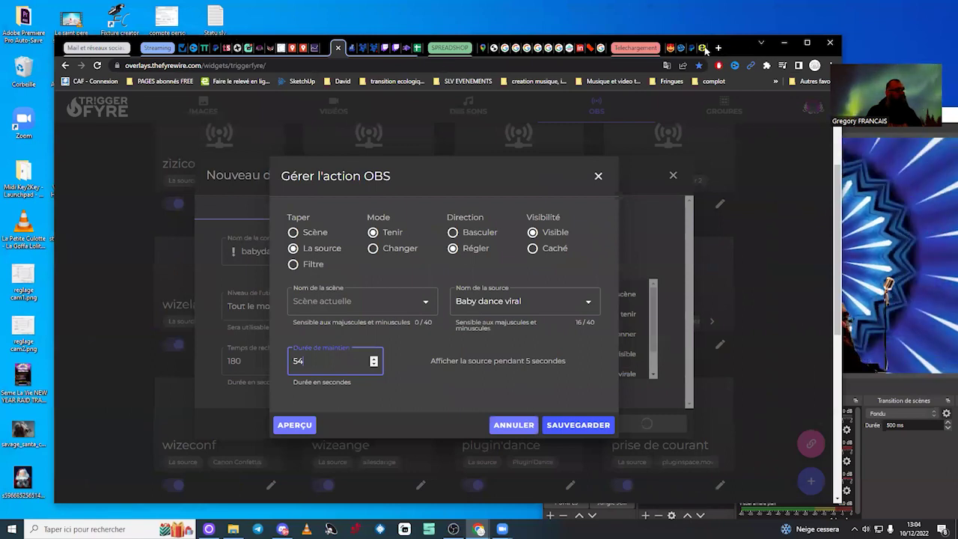
{"action": "left_click_drag", "start_coordinate": [706, 51], "coordinate": [635, 55]}
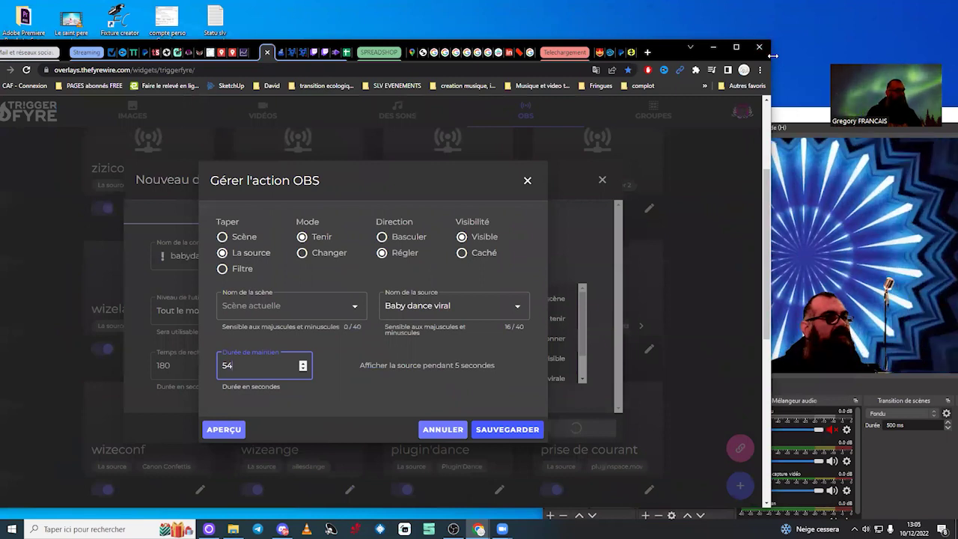
{"action": "left_click_drag", "start_coordinate": [772, 55], "coordinate": [568, 55]}
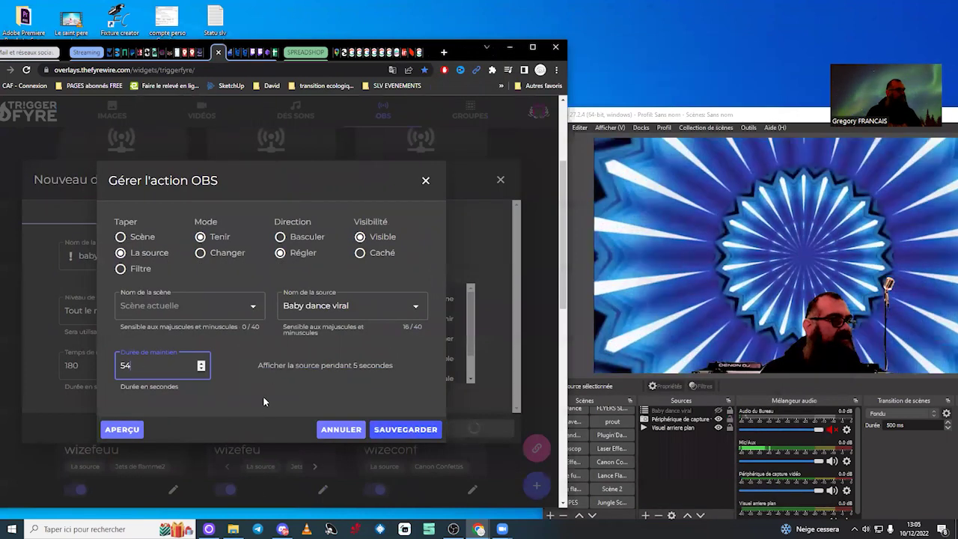
{"action": "left_click", "coordinate": [125, 431]}
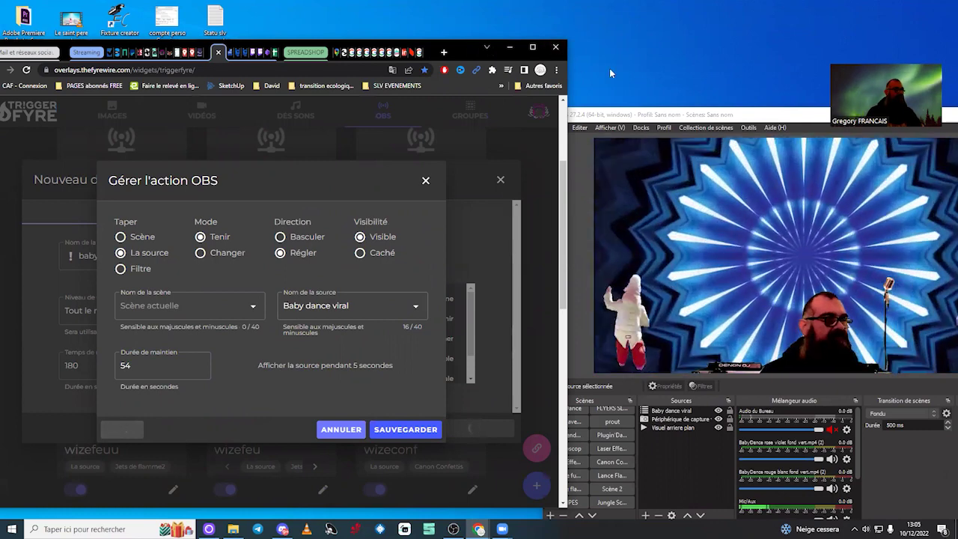
{"action": "left_click", "coordinate": [537, 50]}
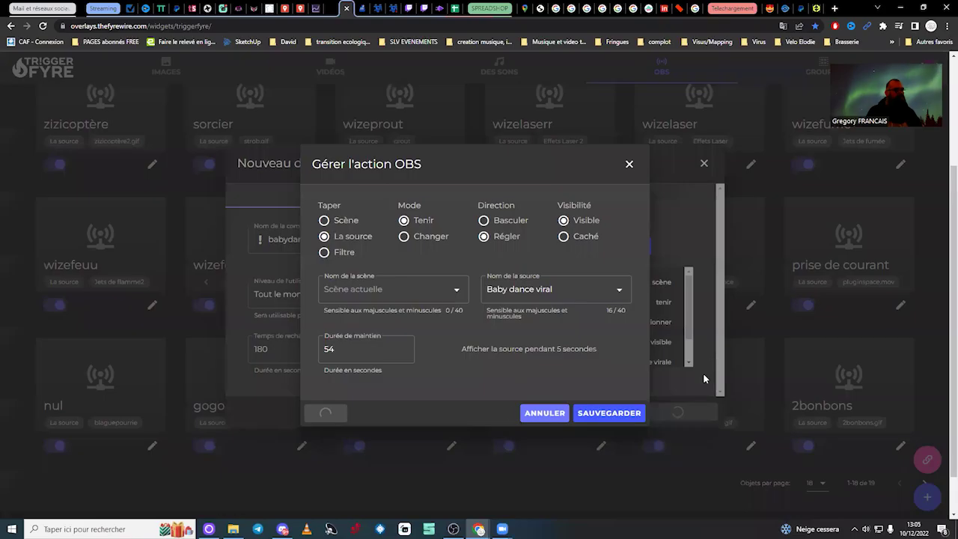
- Save the OBS action and the babydance trigger, and find the new trigger on the list's first page
{"action": "left_click", "coordinate": [629, 411]}
{"action": "left_click", "coordinate": [700, 412]}
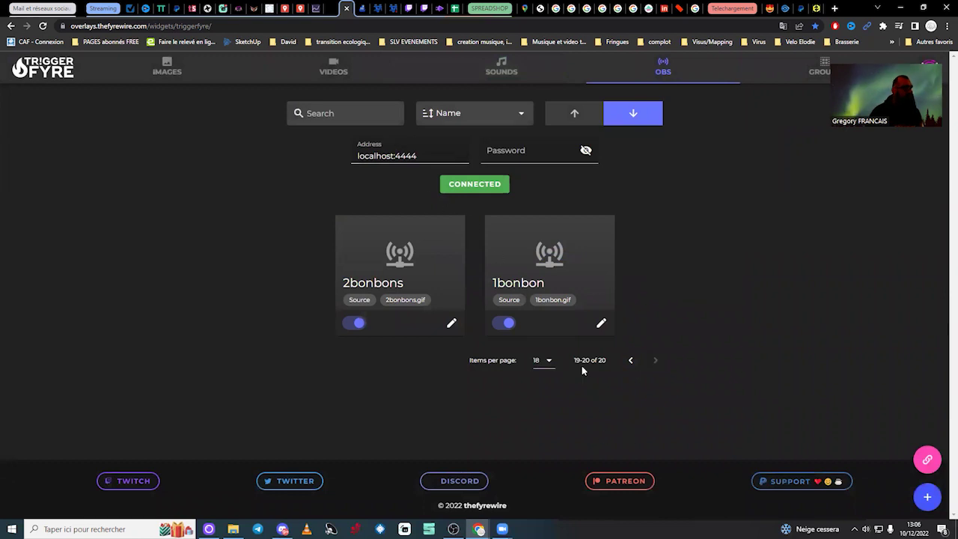
{"action": "left_click", "coordinate": [631, 360]}
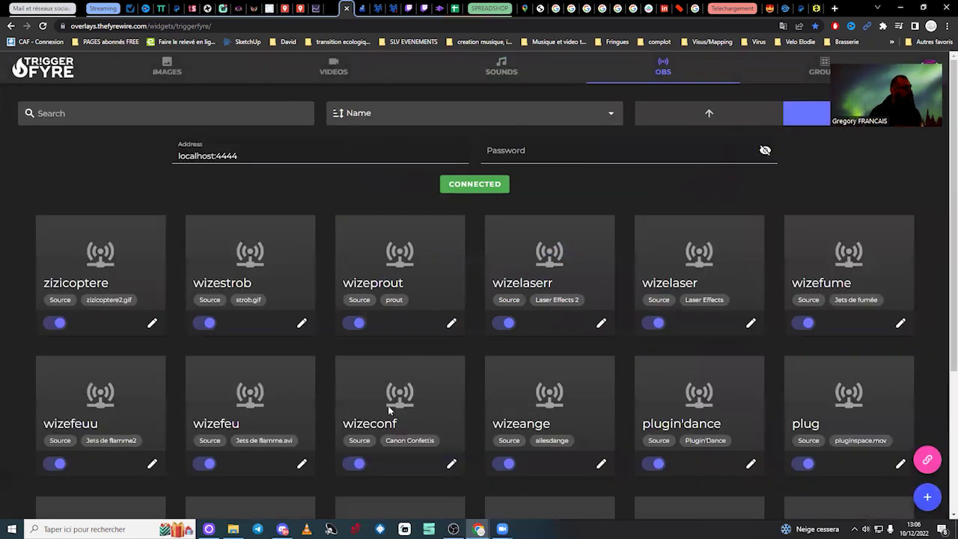
{"action": "scroll", "coordinate": [315, 386], "scroll_direction": "down", "scroll_amount": 1}
{"action": "scroll", "coordinate": [314, 386], "scroll_direction": "down", "scroll_amount": 3}
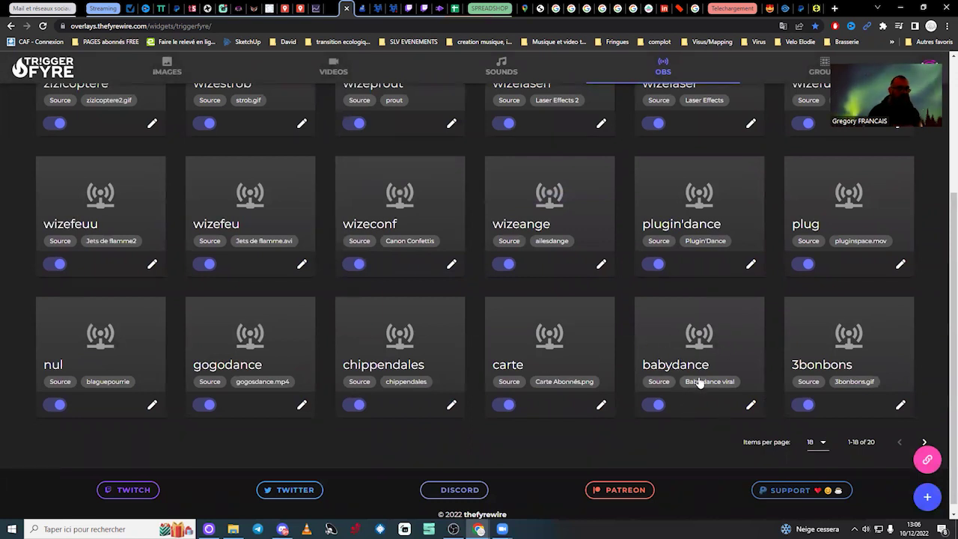
- Switch to the Twitch channel page, enlarge its browser window, and bring up the Twitch creator dashboard
{"action": "scroll", "coordinate": [707, 348], "scroll_direction": "up", "scroll_amount": 3}
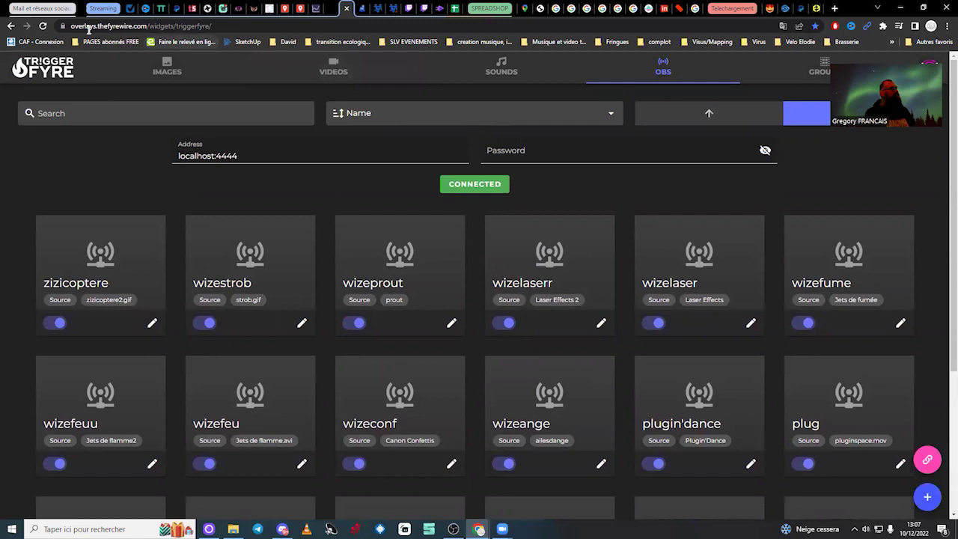
{"action": "left_click", "coordinate": [424, 9]}
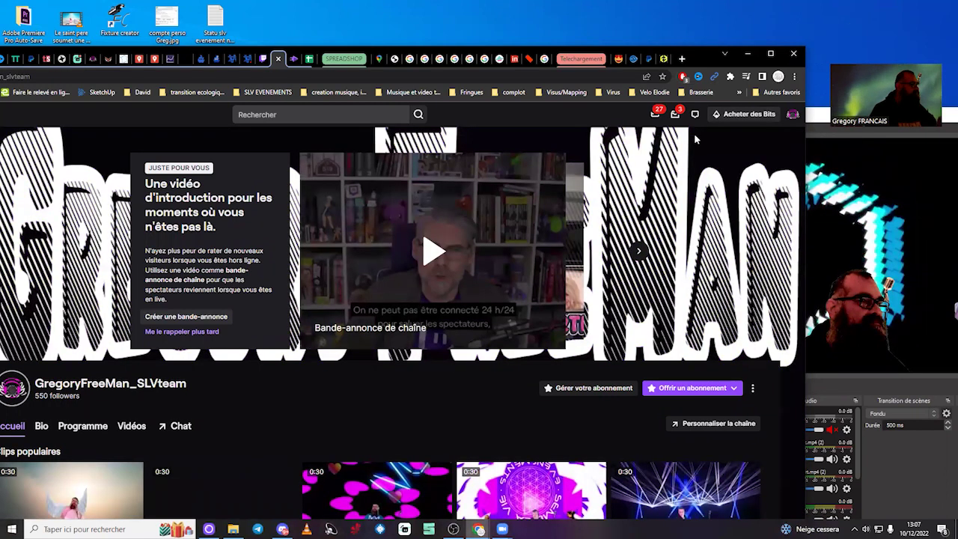
{"action": "double_click", "coordinate": [708, 56]}
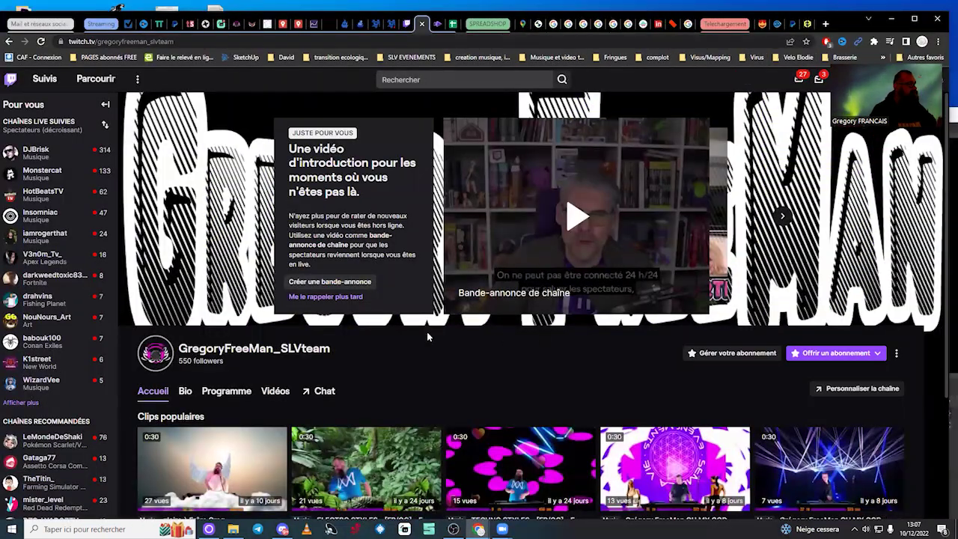
{"action": "left_click", "coordinate": [409, 23]}
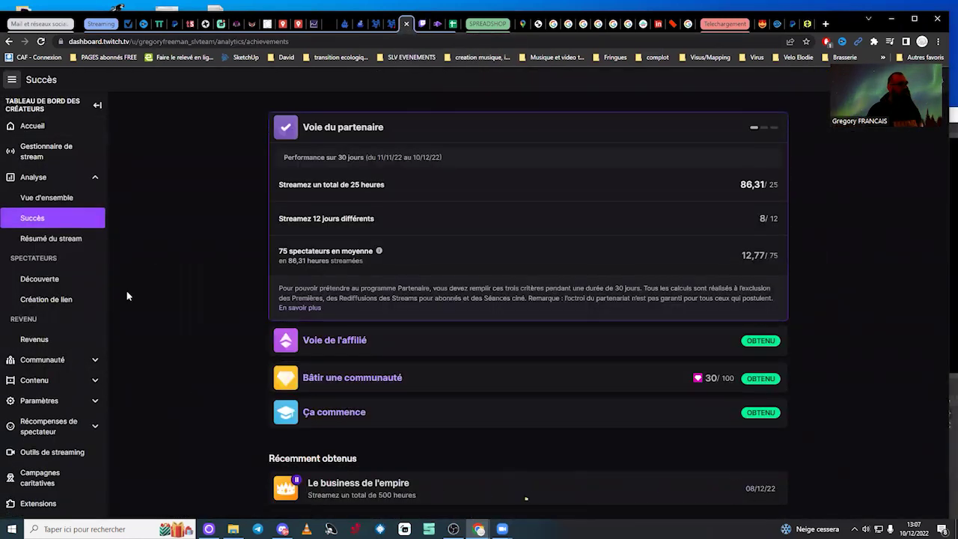
- Open the management page for channel points rewards and challenges within the dashboard's viewer rewards
{"action": "left_click", "coordinate": [41, 159]}
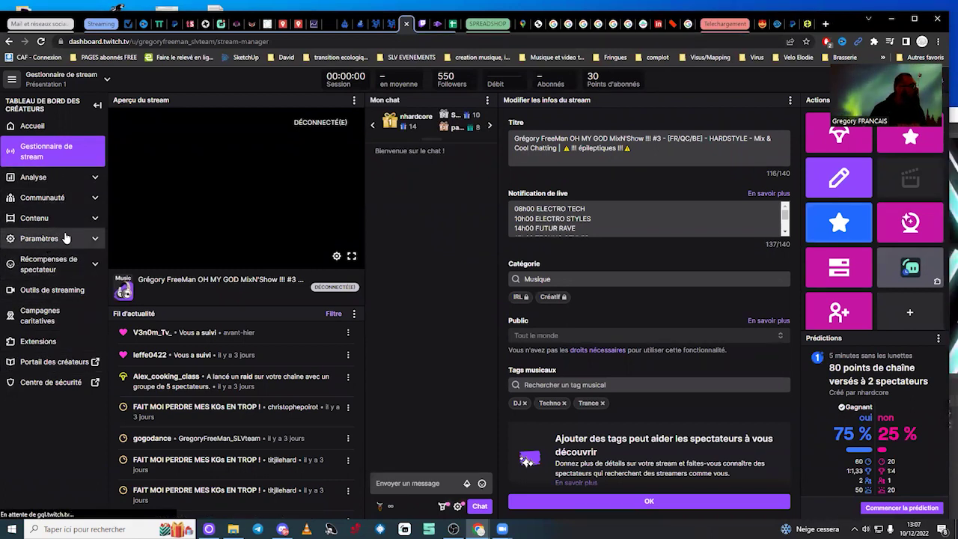
{"action": "left_click", "coordinate": [79, 270]}
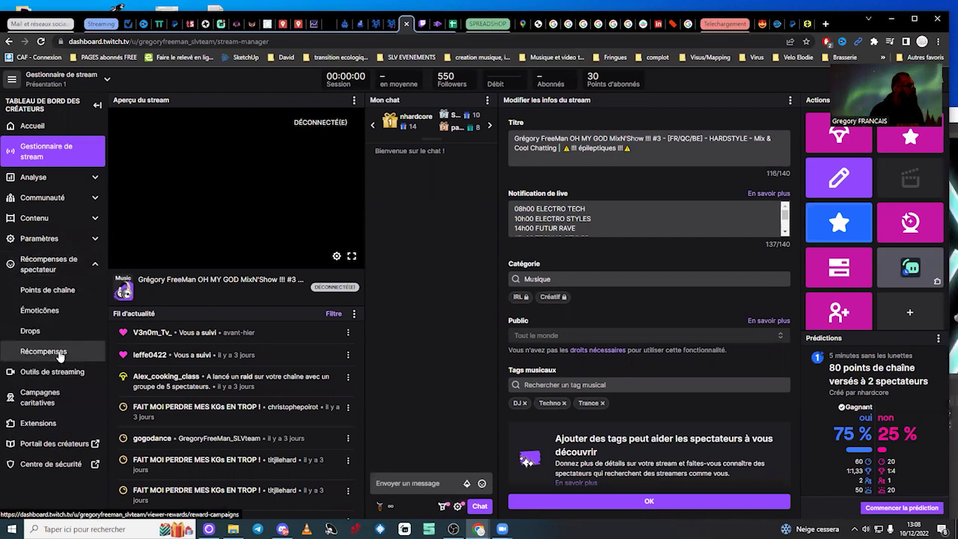
{"action": "left_click", "coordinate": [64, 294]}
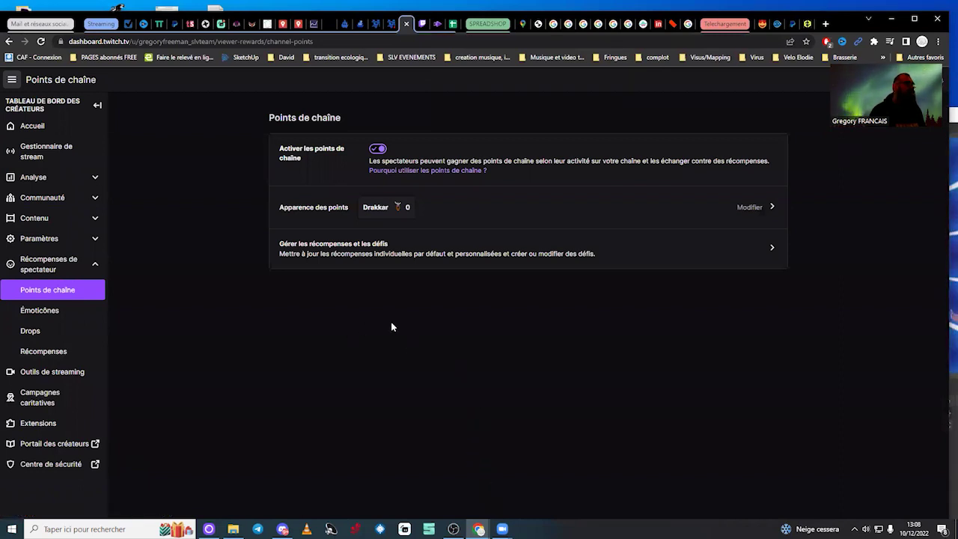
{"action": "left_click", "coordinate": [384, 258]}
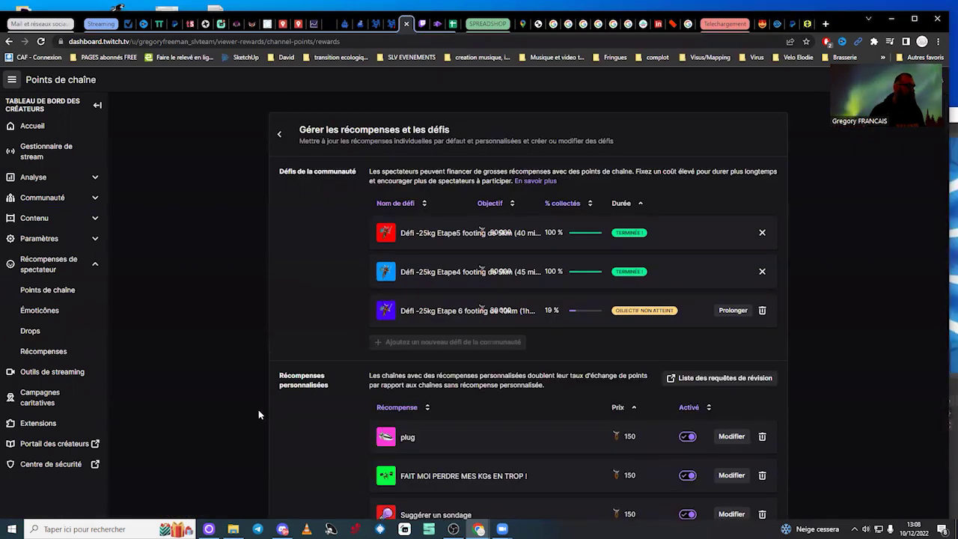
- Examine the community challenges, custom rewards and default rewards, checking their prices and which ones are enabled
{"action": "scroll", "coordinate": [258, 410], "scroll_direction": "down", "scroll_amount": 4}
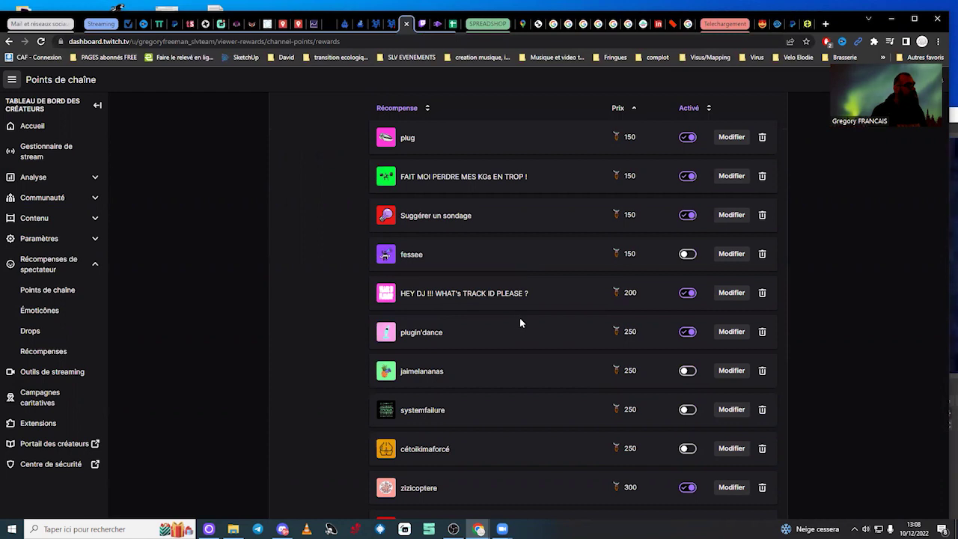
{"action": "scroll", "coordinate": [471, 316], "scroll_direction": "down", "scroll_amount": 2}
{"action": "scroll", "coordinate": [470, 316], "scroll_direction": "down", "scroll_amount": 10}
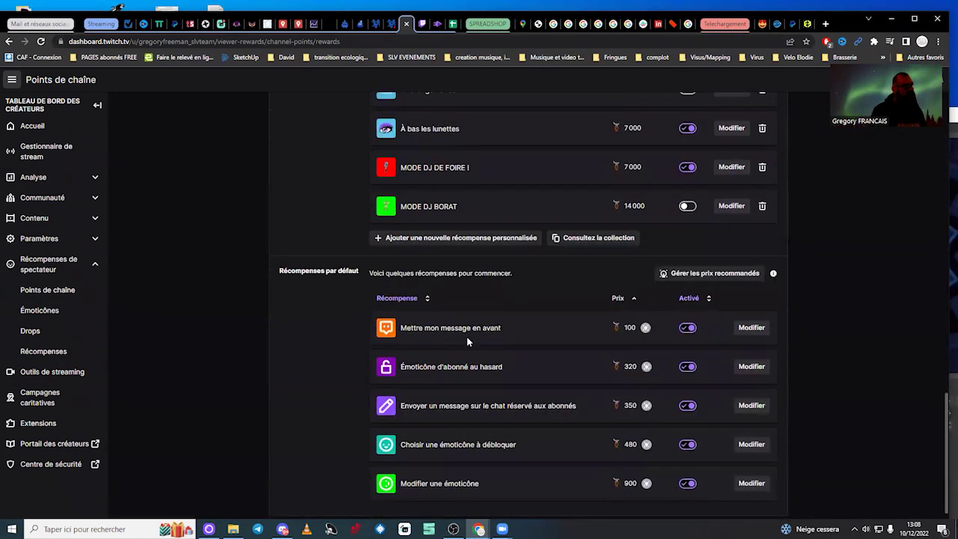
{"action": "scroll", "coordinate": [467, 337], "scroll_direction": "up", "scroll_amount": 10}
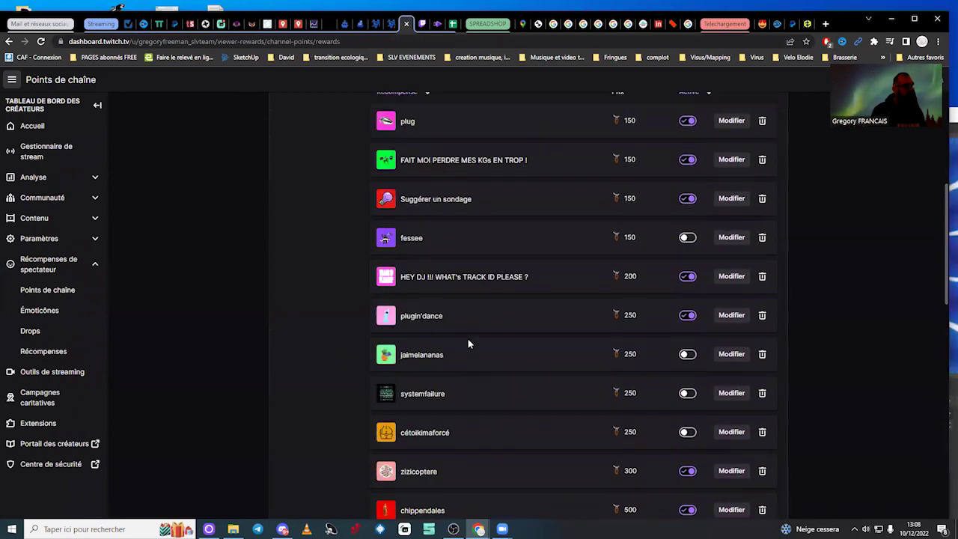
{"action": "scroll", "coordinate": [469, 343], "scroll_direction": "up", "scroll_amount": 2}
{"action": "scroll", "coordinate": [688, 396], "scroll_direction": "down", "scroll_amount": 2}
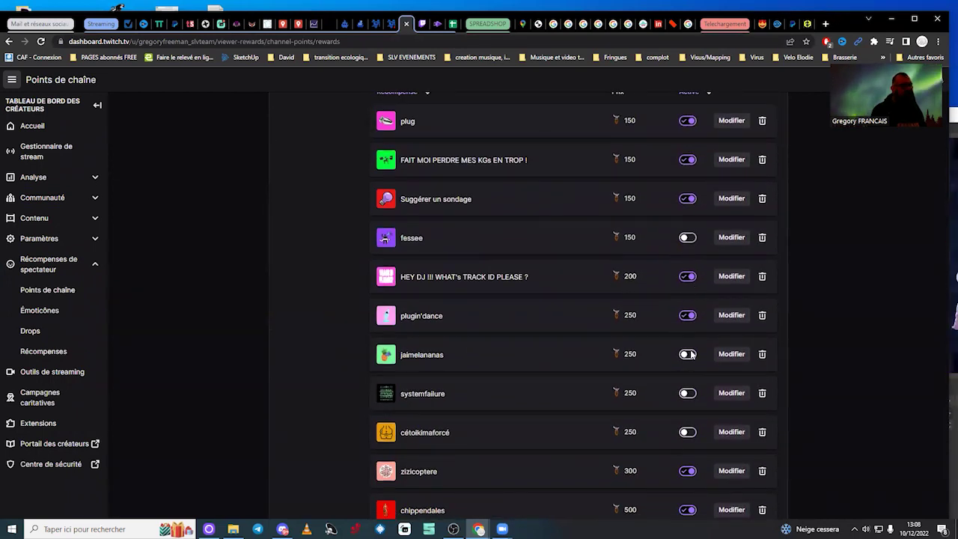
{"action": "scroll", "coordinate": [694, 355], "scroll_direction": "down", "scroll_amount": 5}
{"action": "scroll", "coordinate": [686, 410], "scroll_direction": "down", "scroll_amount": 3}
{"action": "scroll", "coordinate": [675, 389], "scroll_direction": "up", "scroll_amount": 7}
{"action": "scroll", "coordinate": [678, 384], "scroll_direction": "up", "scroll_amount": 6}
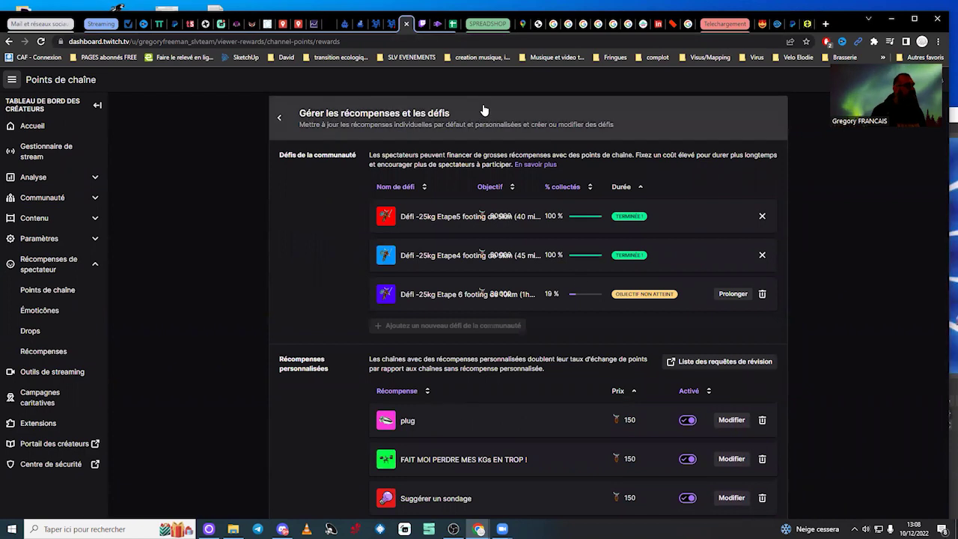
{"action": "scroll", "coordinate": [323, 425], "scroll_direction": "down", "scroll_amount": 3}
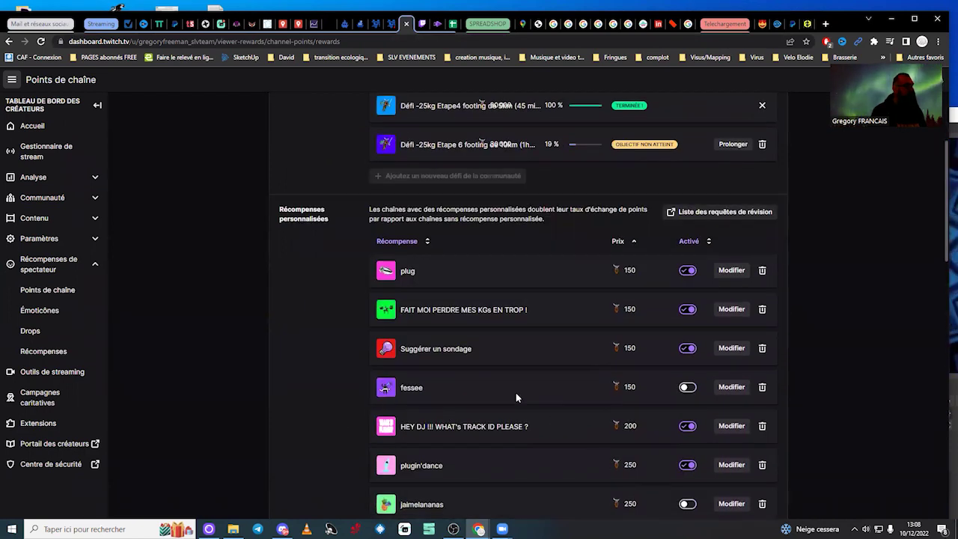
{"action": "scroll", "coordinate": [439, 403], "scroll_direction": "down", "scroll_amount": 3}
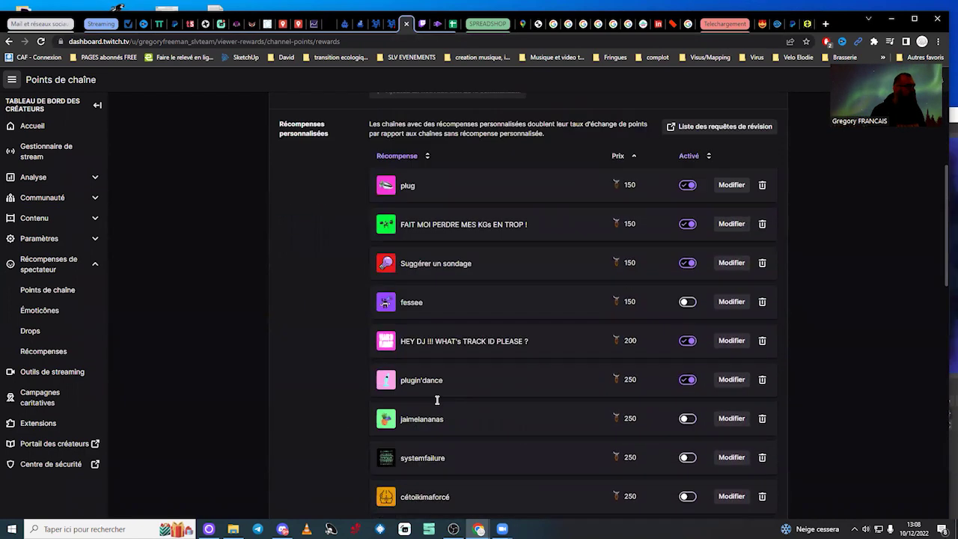
{"action": "scroll", "coordinate": [539, 450], "scroll_direction": "down", "scroll_amount": 10}
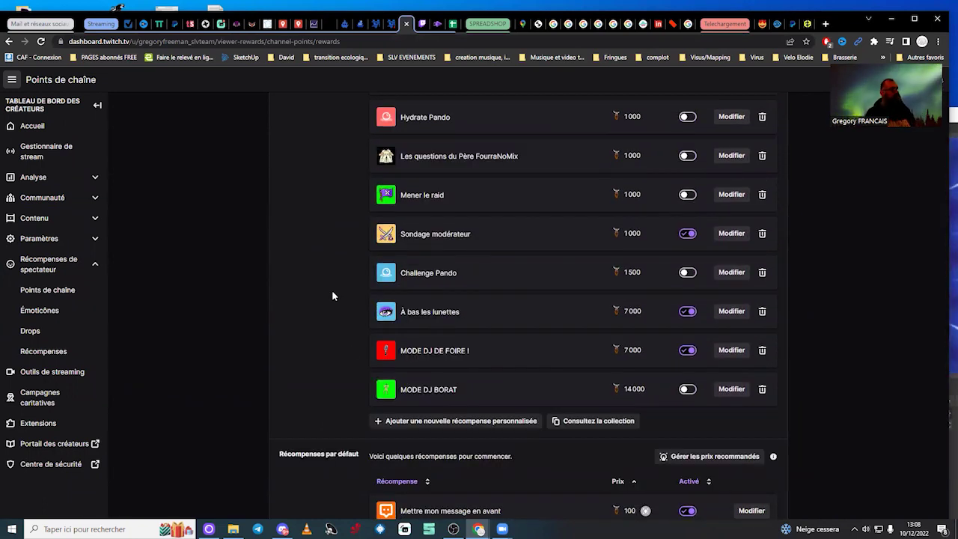
- Start a new custom reward named babydance with a price of 300 points
{"action": "left_click", "coordinate": [446, 423]}
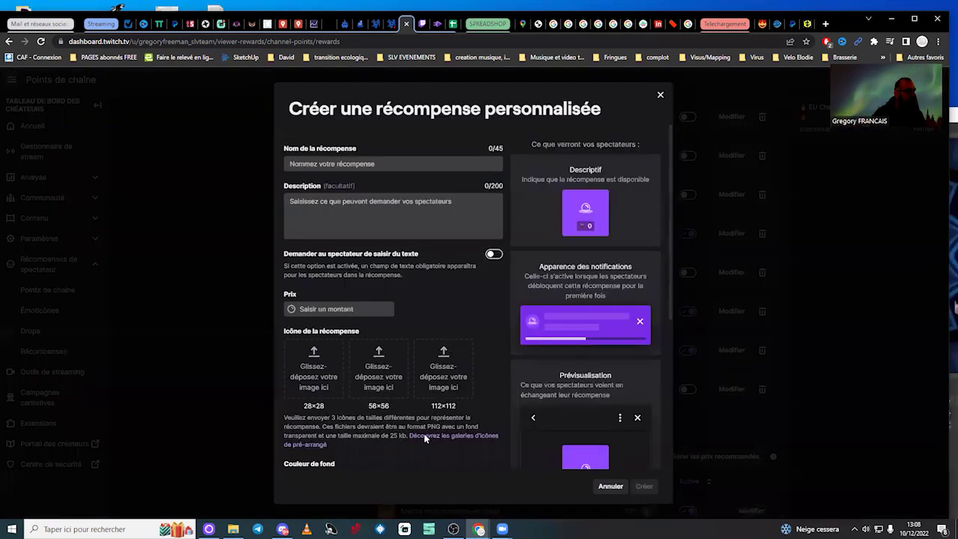
{"action": "left_click", "coordinate": [325, 159]}
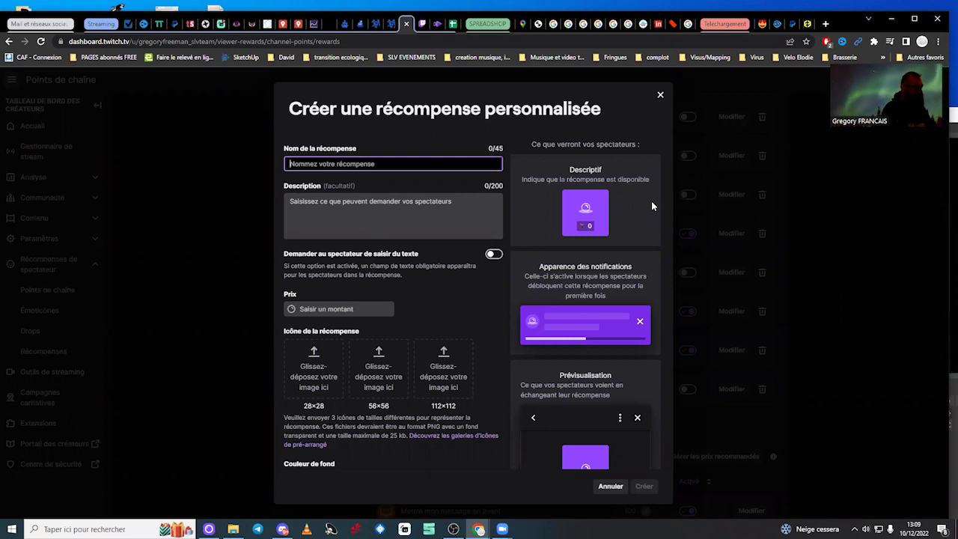
{"action": "type", "text": "babydance"}
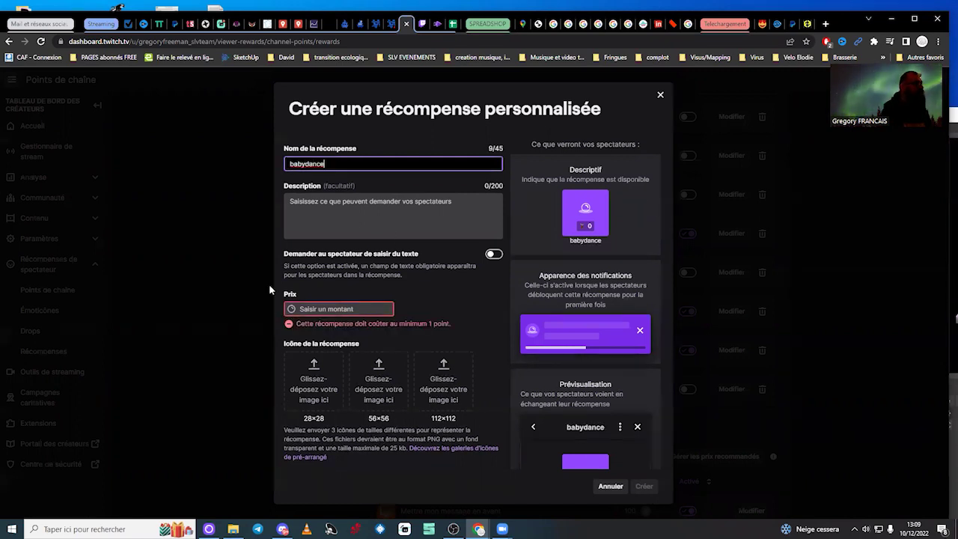
{"action": "left_click", "coordinate": [345, 309]}
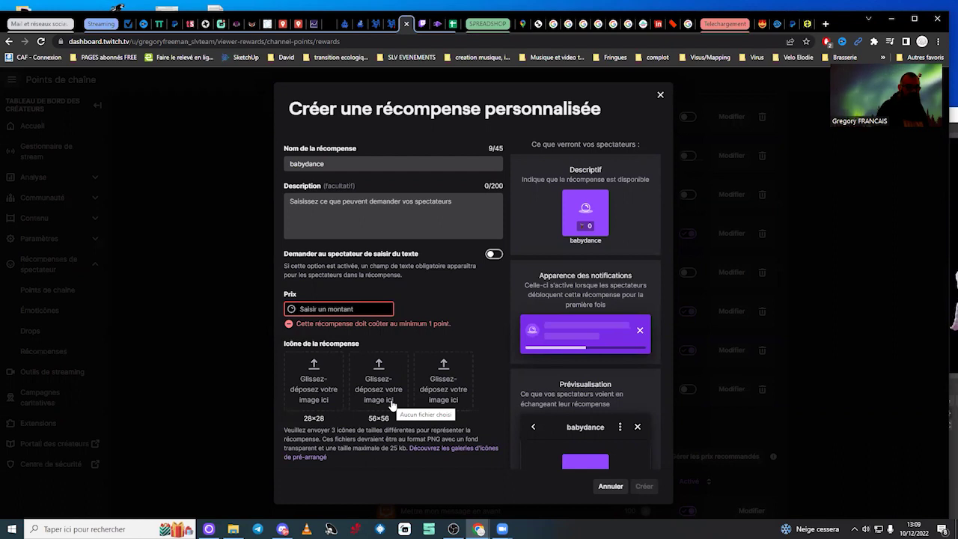
{"action": "type", "text": "300"}
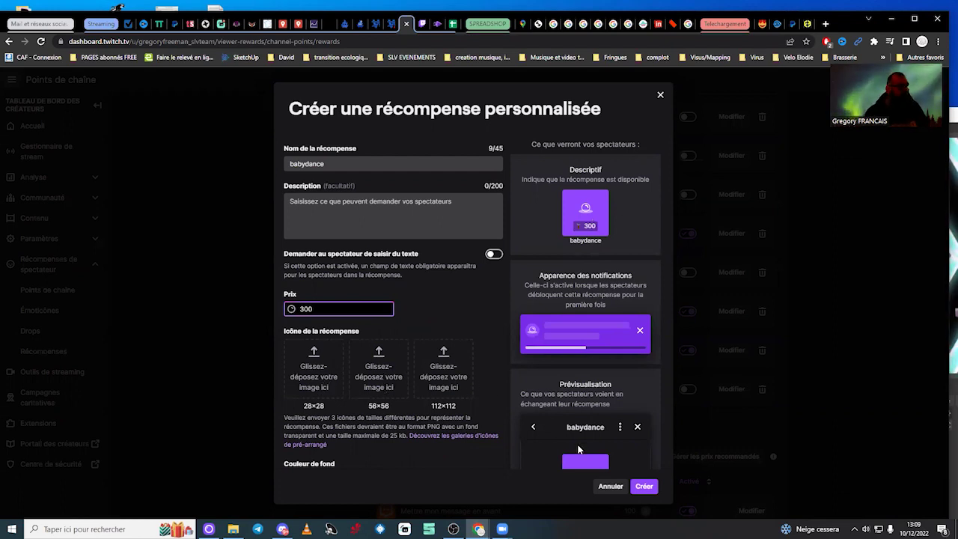
- Review the new reward's icon, background colour, request-queue skipping, and cooldown and limit options
{"action": "scroll", "coordinate": [579, 449], "scroll_direction": "down", "scroll_amount": 3}
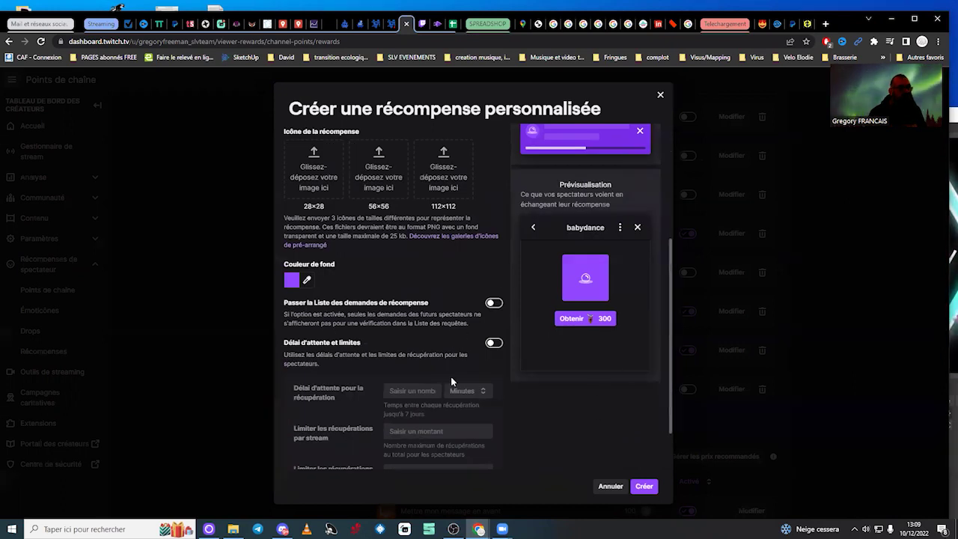
{"action": "scroll", "coordinate": [333, 191], "scroll_direction": "up", "scroll_amount": 3}
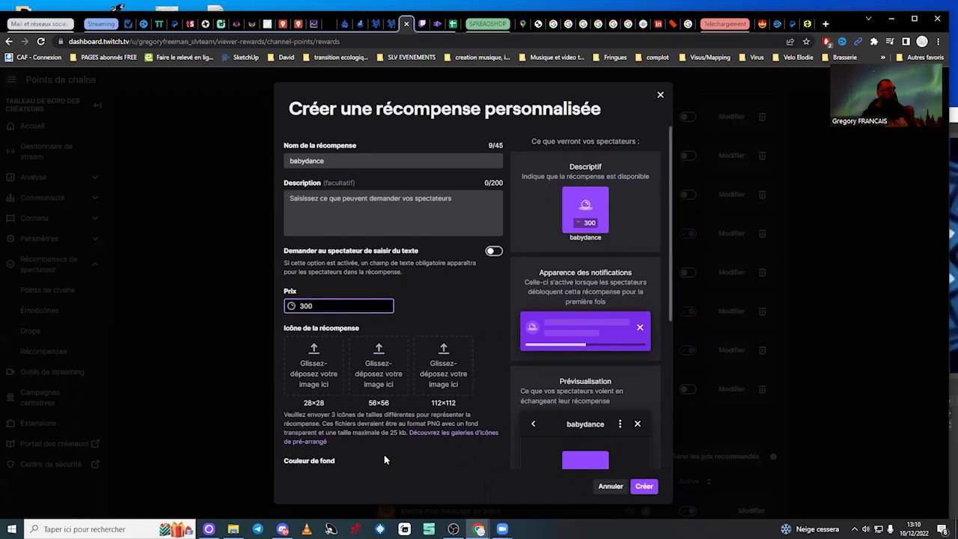
{"action": "scroll", "coordinate": [404, 445], "scroll_direction": "down", "scroll_amount": 4}
{"action": "scroll", "coordinate": [431, 433], "scroll_direction": "up", "scroll_amount": 4}
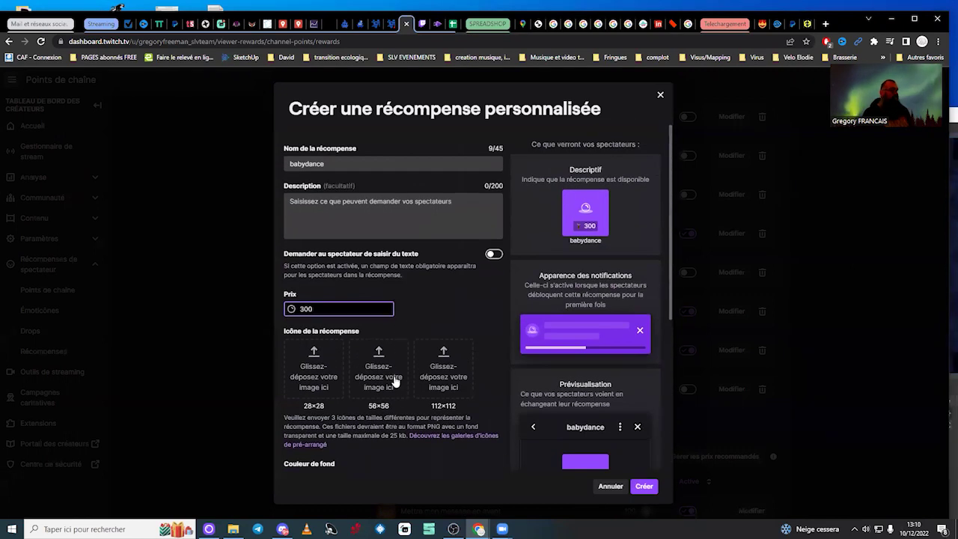
{"action": "scroll", "coordinate": [393, 390], "scroll_direction": "down", "scroll_amount": 5}
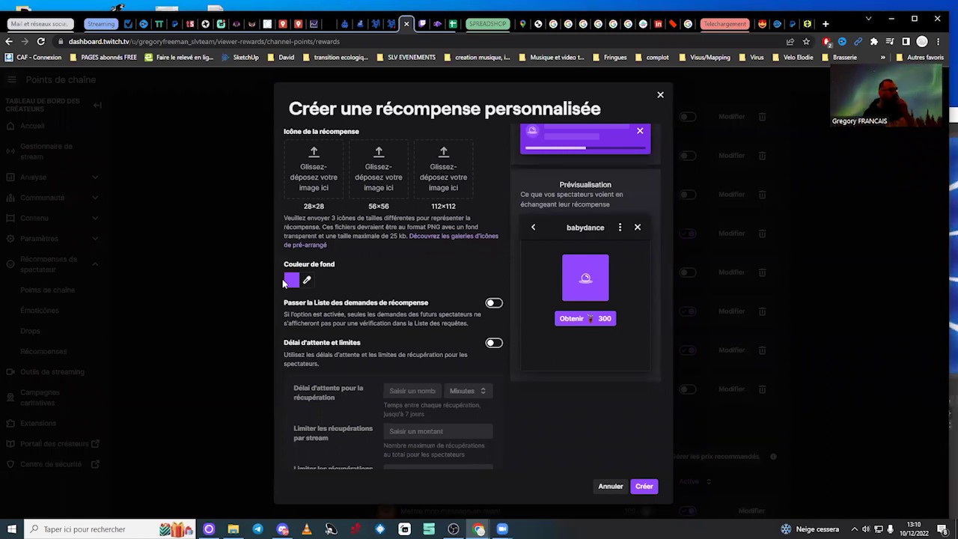
{"action": "scroll", "coordinate": [419, 345], "scroll_direction": "down", "scroll_amount": 1}
{"action": "left_click_drag", "start_coordinate": [302, 264], "coordinate": [464, 273]}
{"action": "scroll", "coordinate": [393, 307], "scroll_direction": "down", "scroll_amount": 1}
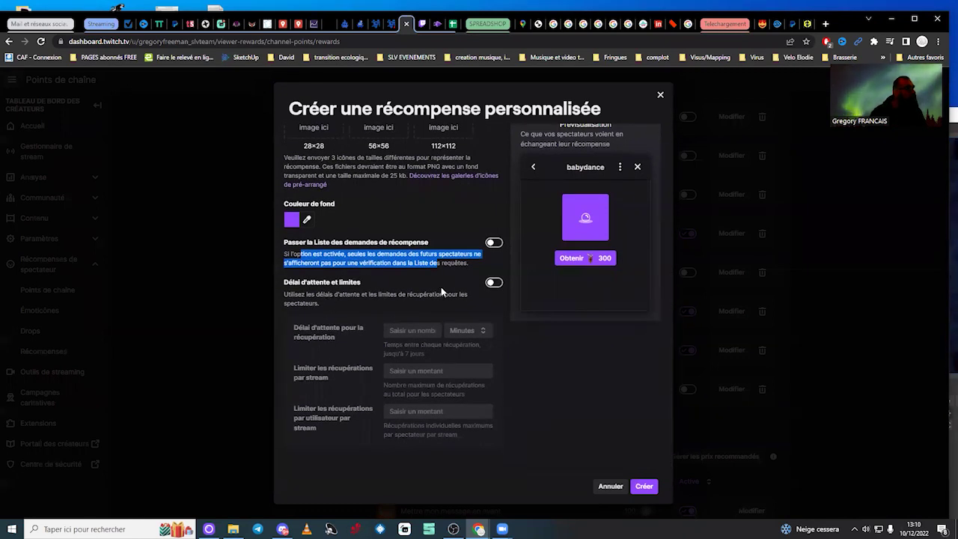
{"action": "left_click", "coordinate": [395, 292]}
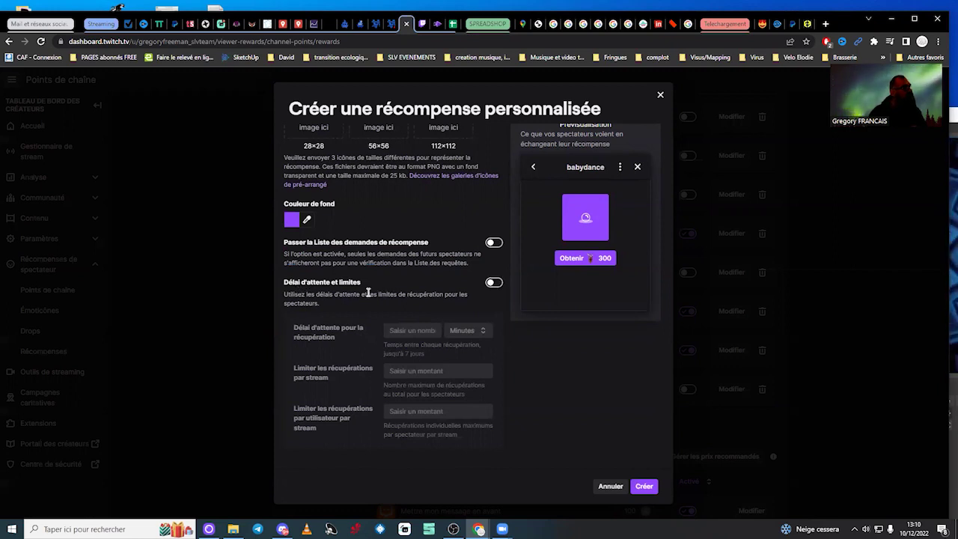
- Enable cooldown and limits for the babydance reward and set the redemption cooldown to 3 minutes
{"action": "left_click", "coordinate": [492, 285]}
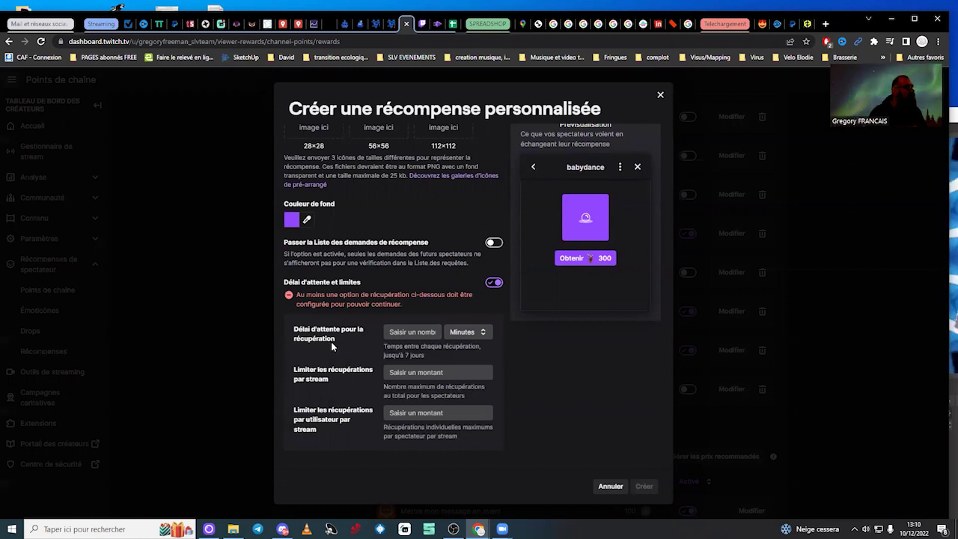
{"action": "left_click", "coordinate": [423, 334]}
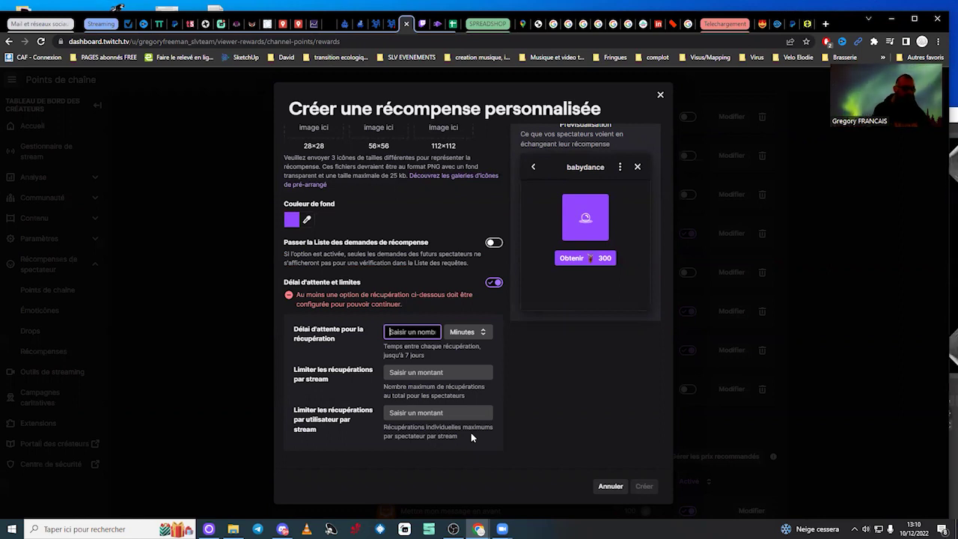
{"action": "type", "text": "1"}
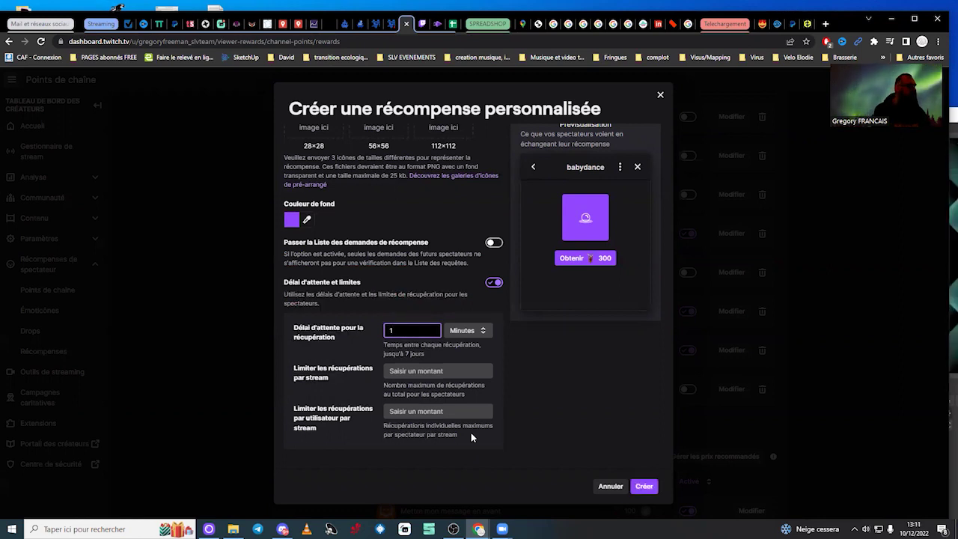
{"action": "key", "text": "BackSpace"}
{"action": "type", "text": "3"}
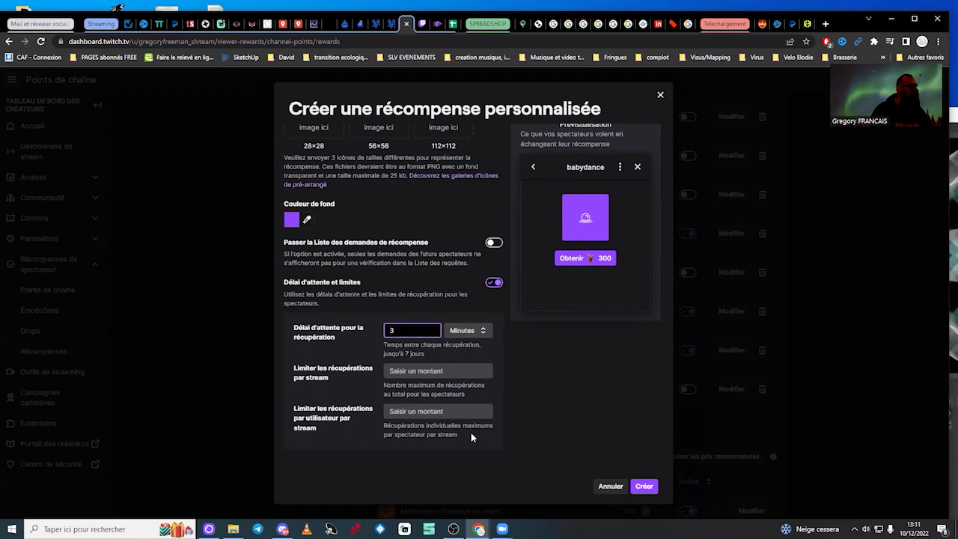
- Examine the fields for limiting redemptions per stream and per user per stream, leaving both empty
{"action": "left_click", "coordinate": [330, 378]}
{"action": "left_click", "coordinate": [339, 383]}
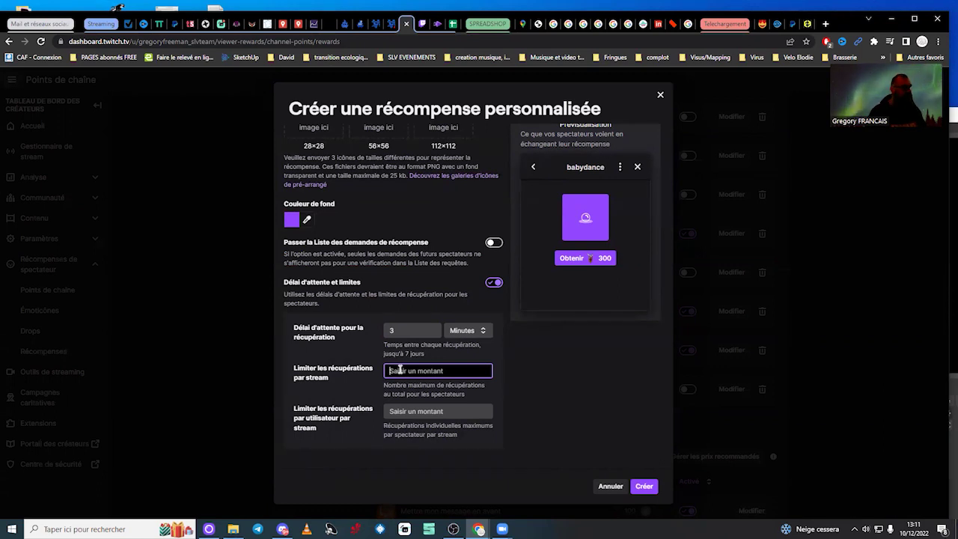
{"action": "left_click", "coordinate": [356, 425]}
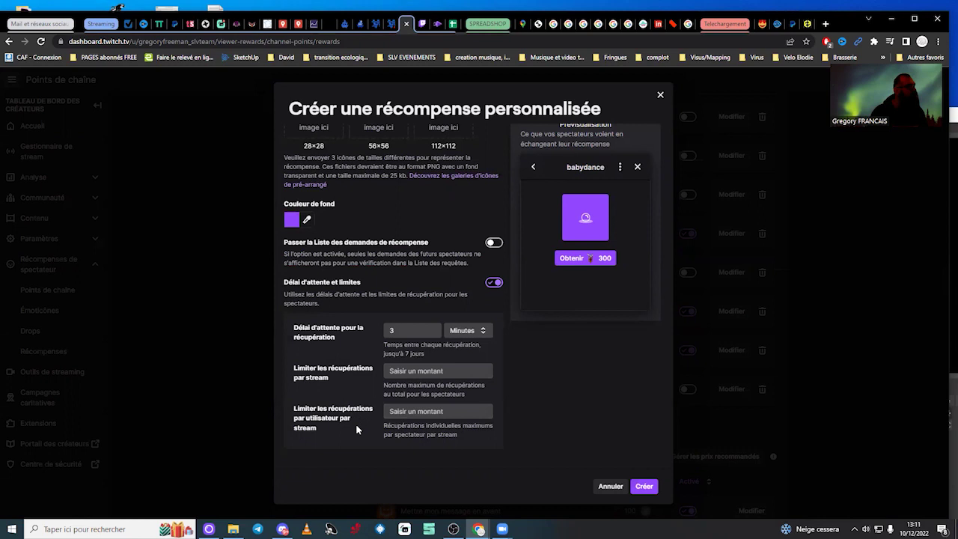
{"action": "left_click", "coordinate": [425, 371]}
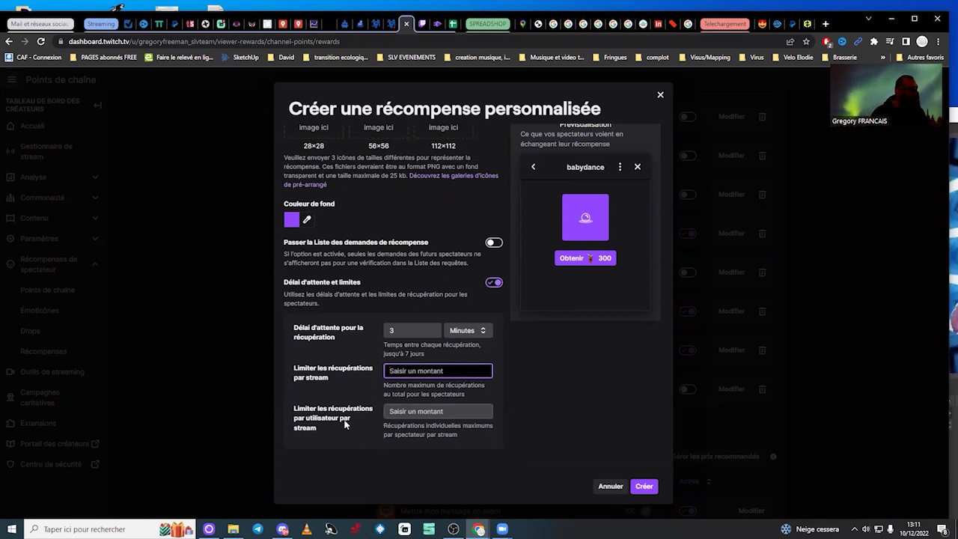
{"action": "left_click", "coordinate": [388, 413]}
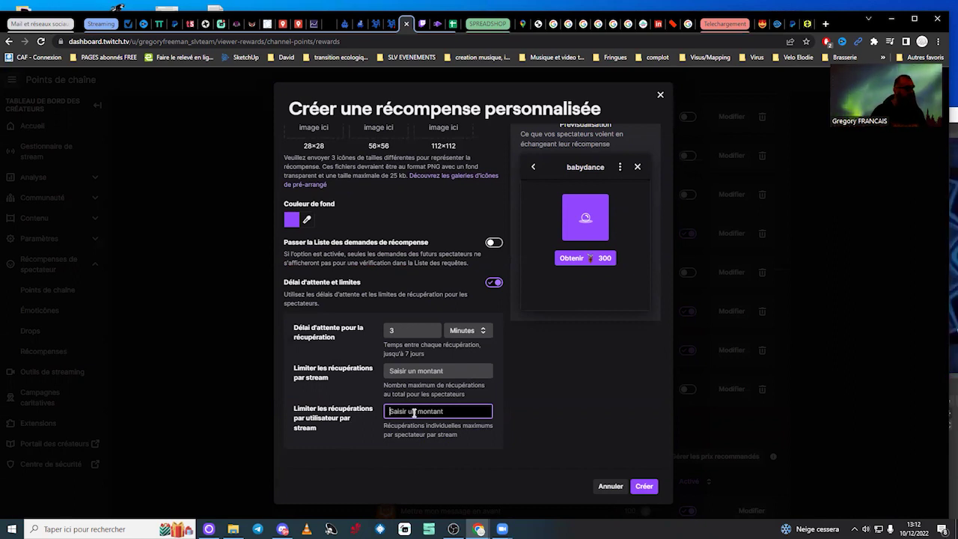
- Check the babydance reward's settings and preview, leaving both redemption limits empty, and create the reward
{"action": "left_click", "coordinate": [323, 399]}
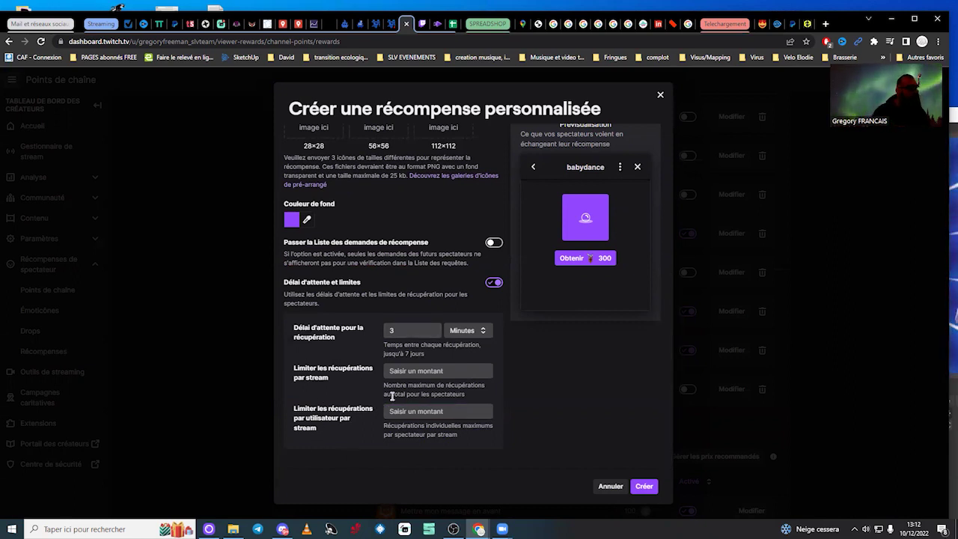
{"action": "scroll", "coordinate": [571, 394], "scroll_direction": "up", "scroll_amount": 4}
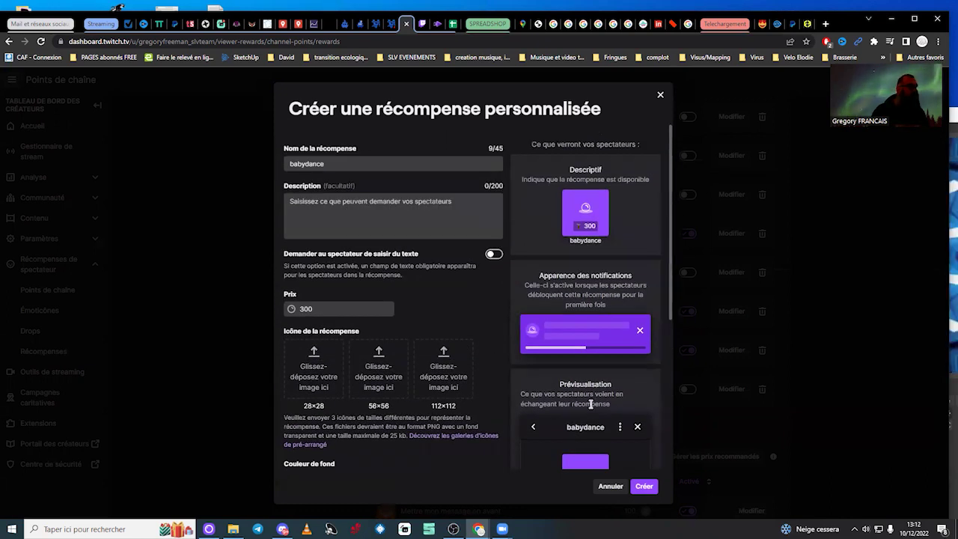
{"action": "scroll", "coordinate": [591, 405], "scroll_direction": "down", "scroll_amount": 2}
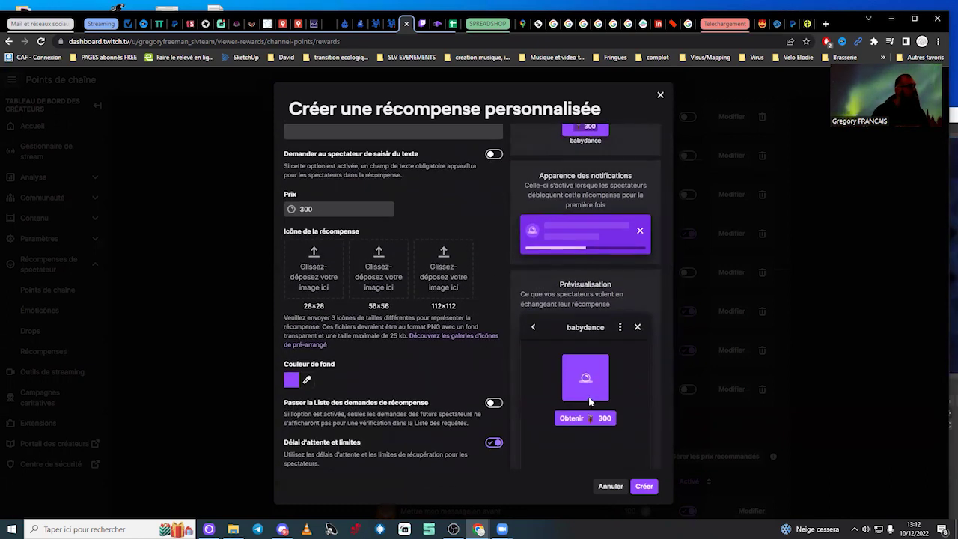
{"action": "scroll", "coordinate": [588, 397], "scroll_direction": "down", "scroll_amount": 3}
{"action": "left_click", "coordinate": [645, 487]}
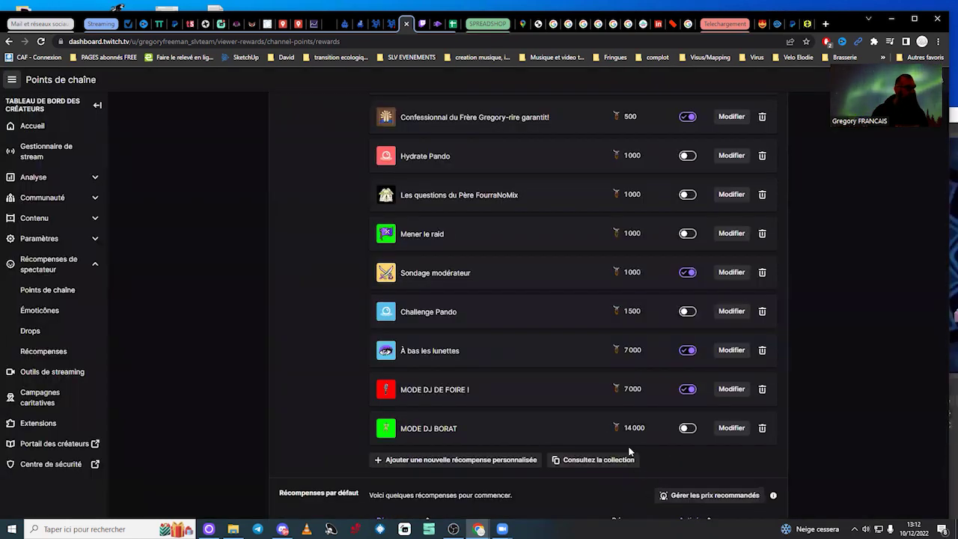
- Find babydance in the custom rewards list, review its edit form and save it
{"action": "scroll", "coordinate": [629, 450], "scroll_direction": "up", "scroll_amount": 5}
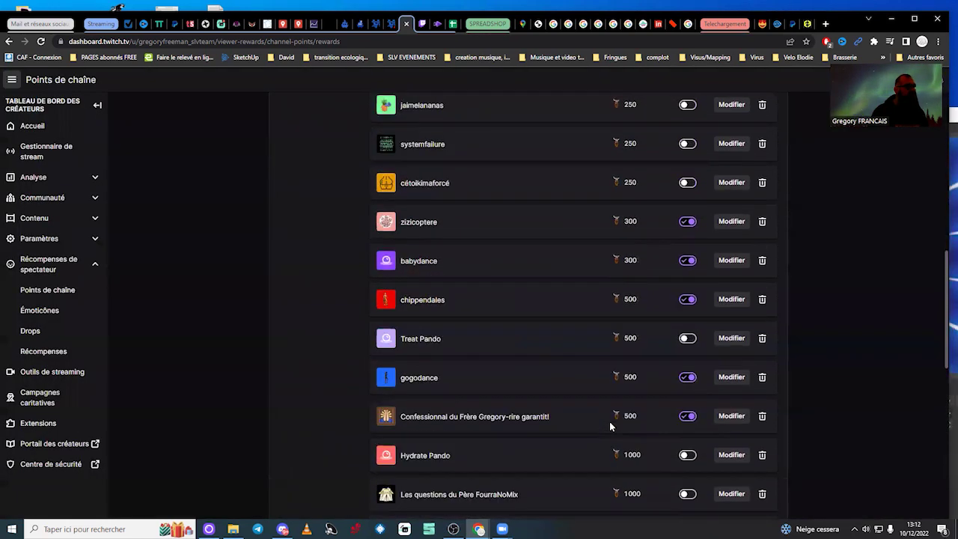
{"action": "scroll", "coordinate": [569, 327], "scroll_direction": "up", "scroll_amount": 1}
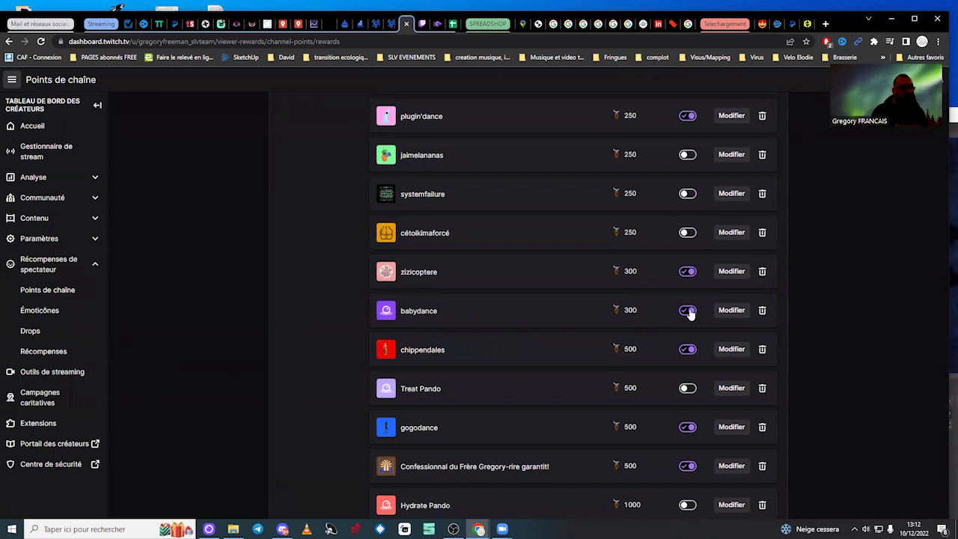
{"action": "left_click", "coordinate": [733, 312]}
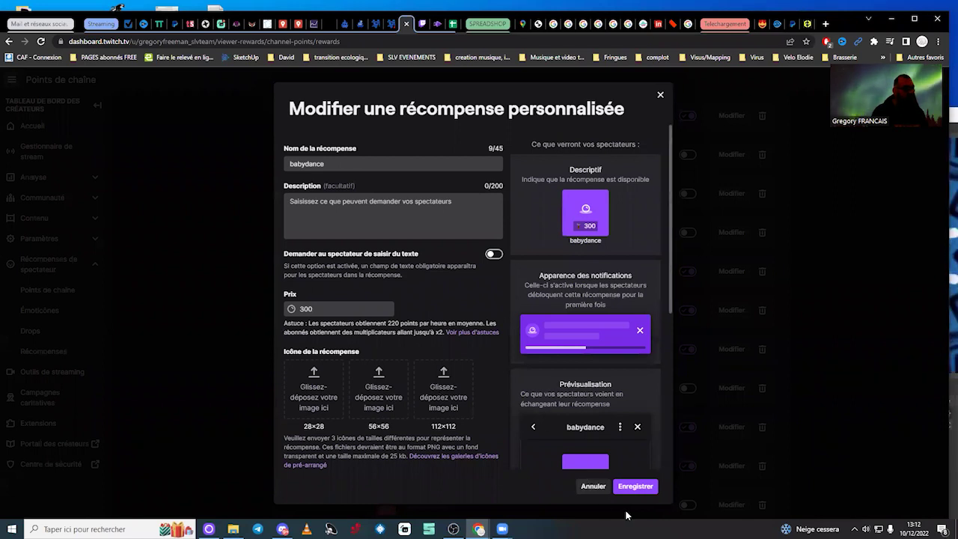
{"action": "left_click", "coordinate": [634, 488]}
{"action": "scroll", "coordinate": [589, 367], "scroll_direction": "up", "scroll_amount": 7}
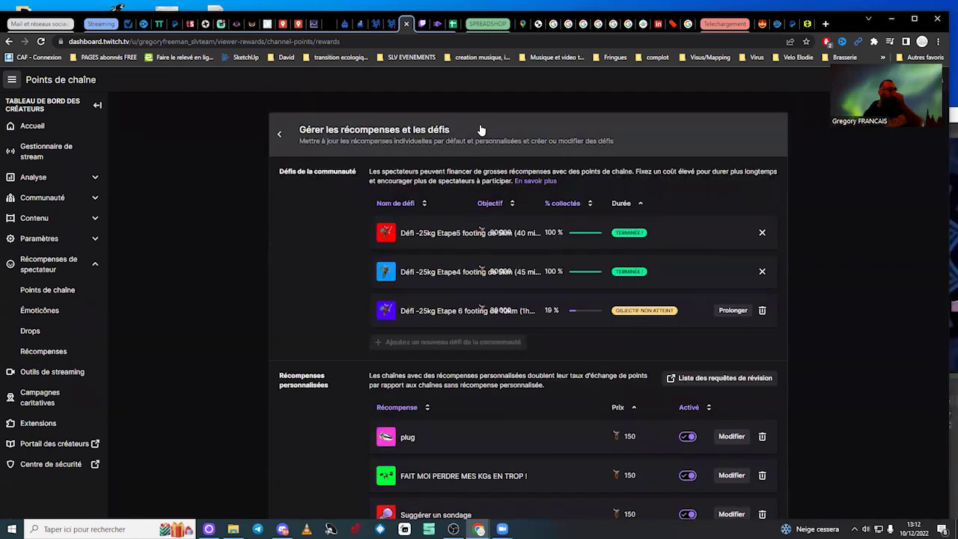
- Bring up the Twitch channel page, and in OBS hide the Baby dance viral source
{"action": "left_click", "coordinate": [422, 23]}
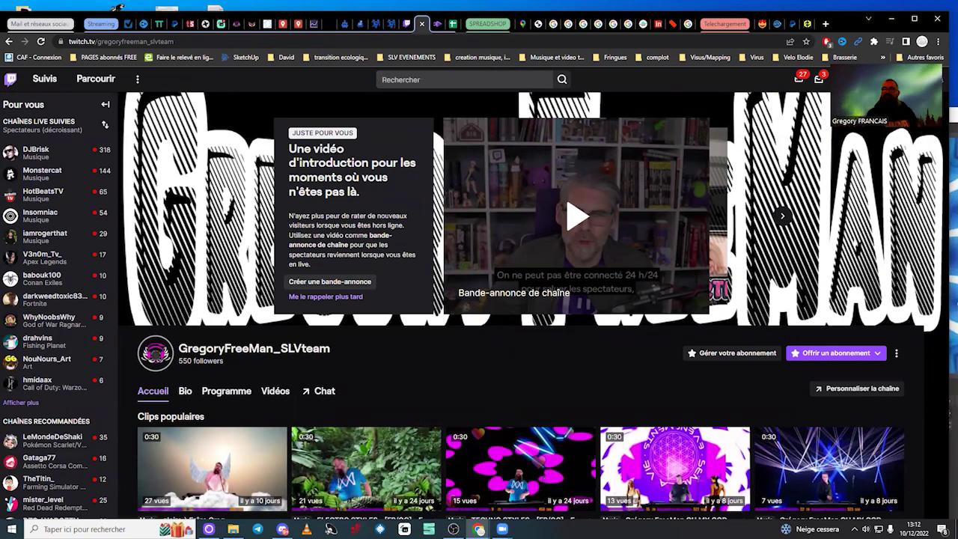
{"action": "key", "text": "alt+Tab"}
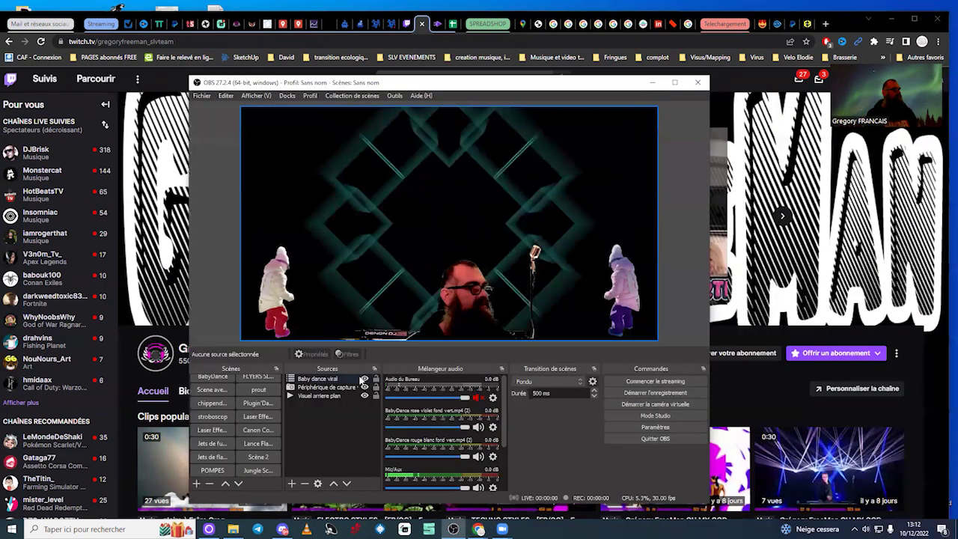
{"action": "left_click", "coordinate": [352, 379]}
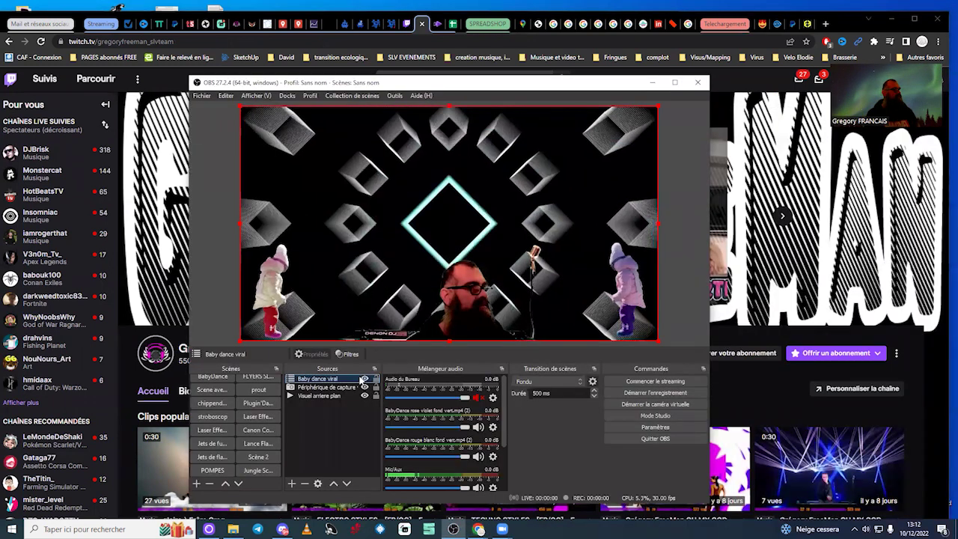
{"action": "left_click", "coordinate": [366, 380]}
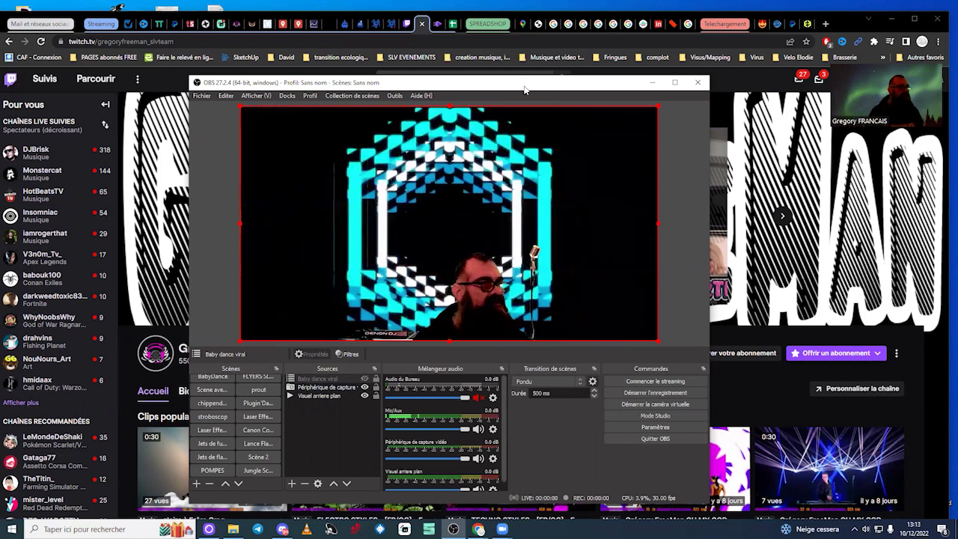
- Arrange the browser and OBS windows side by side, giving the browser slightly more than half the screen width
{"action": "left_click_drag", "start_coordinate": [524, 90], "coordinate": [539, 64]}
{"action": "left_click", "coordinate": [583, 284]}
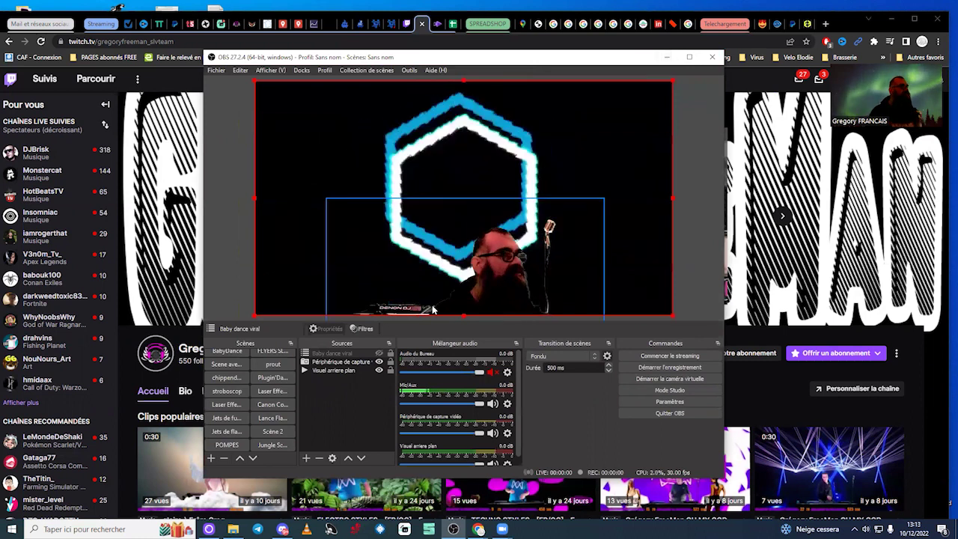
{"action": "left_click", "coordinate": [668, 63]}
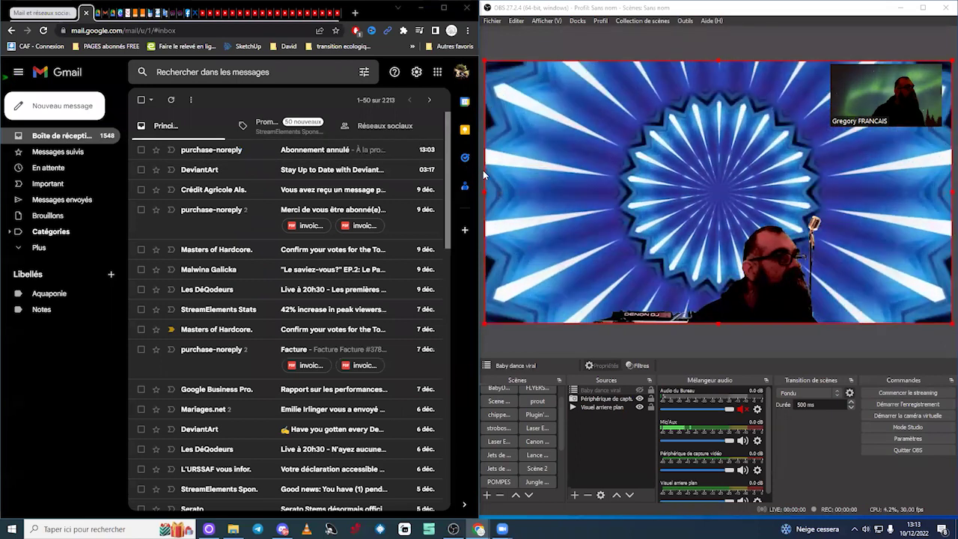
{"action": "left_click", "coordinate": [482, 170]}
{"action": "left_click_drag", "start_coordinate": [478, 171], "coordinate": [510, 192]}
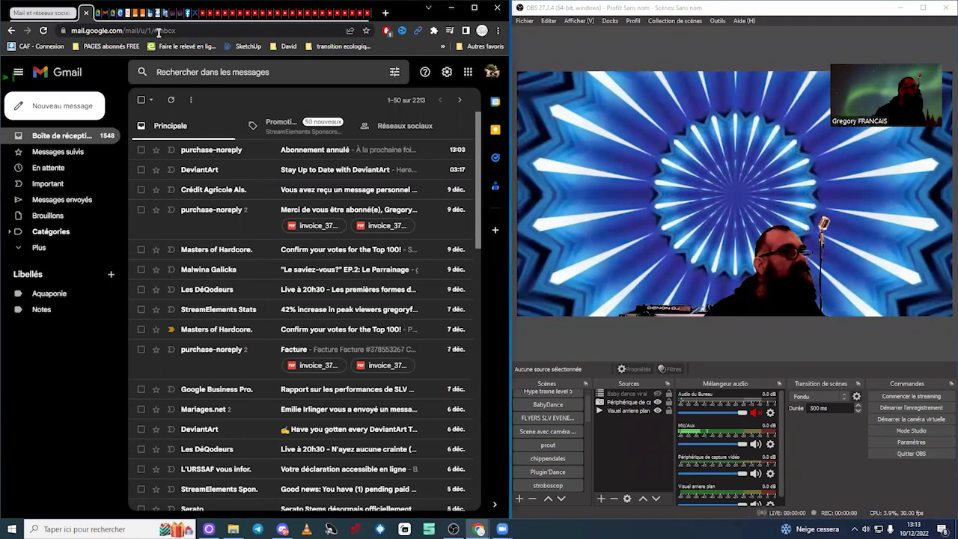
- Return to the Twitch channel page among the Streaming group's pages in the browser and open its stream chat
{"action": "left_click", "coordinate": [58, 15]}
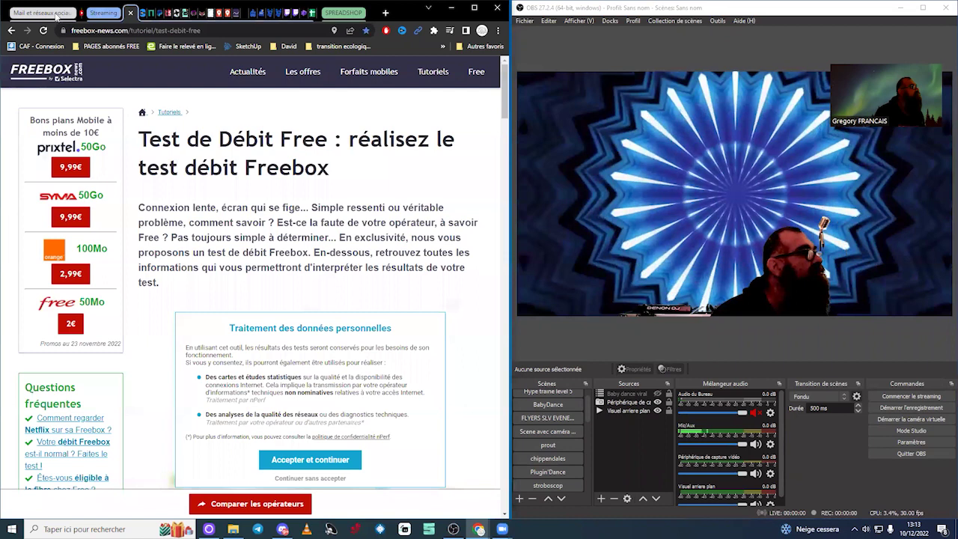
{"action": "left_click", "coordinate": [107, 14]}
{"action": "left_click", "coordinate": [290, 15]}
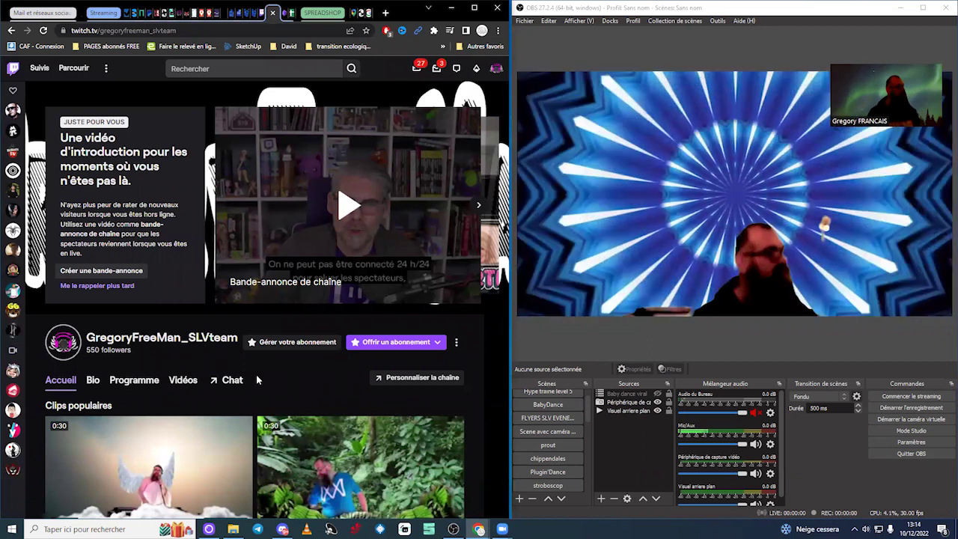
{"action": "left_click", "coordinate": [252, 379]}
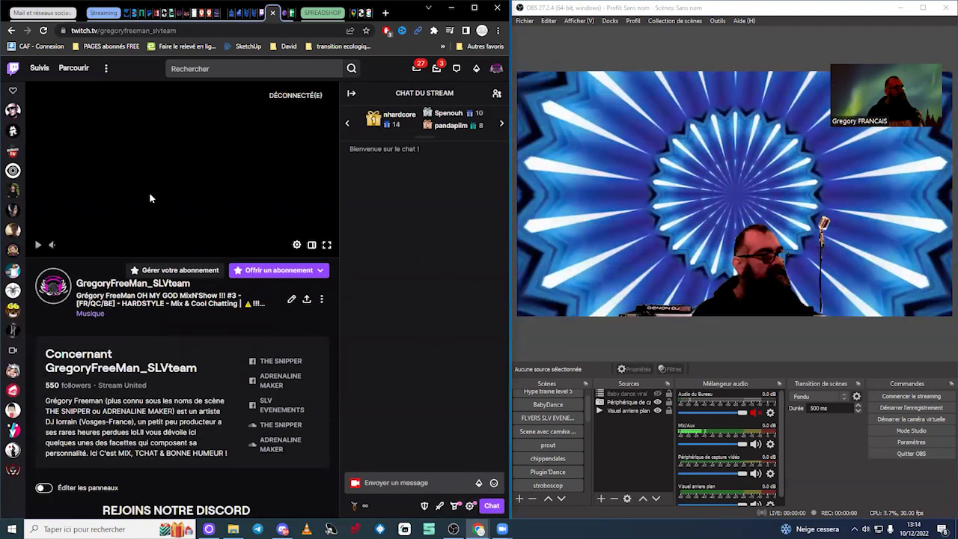